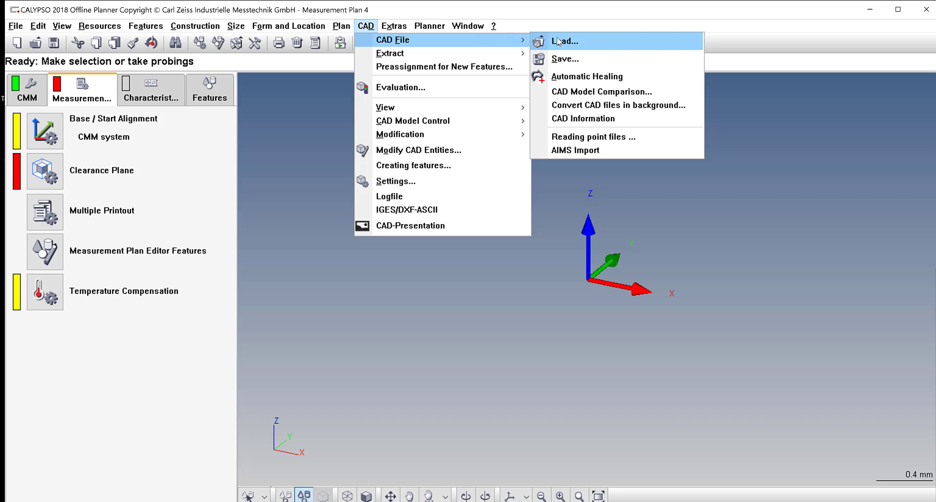
# - Load the MILL PART 3 STEP file as the CAD model and display it shaded
pyautogui.click(561, 41)
pyautogui.click(378, 279)
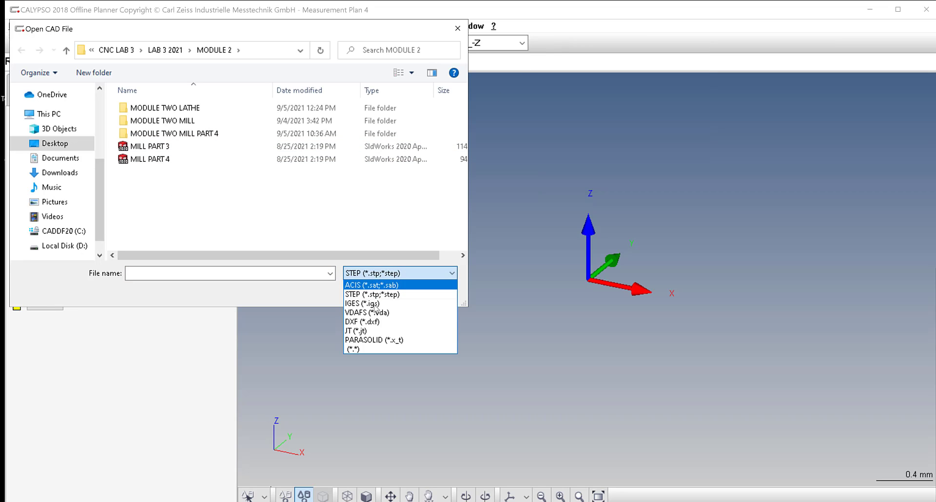
pyautogui.click(378, 294)
pyautogui.click(151, 146)
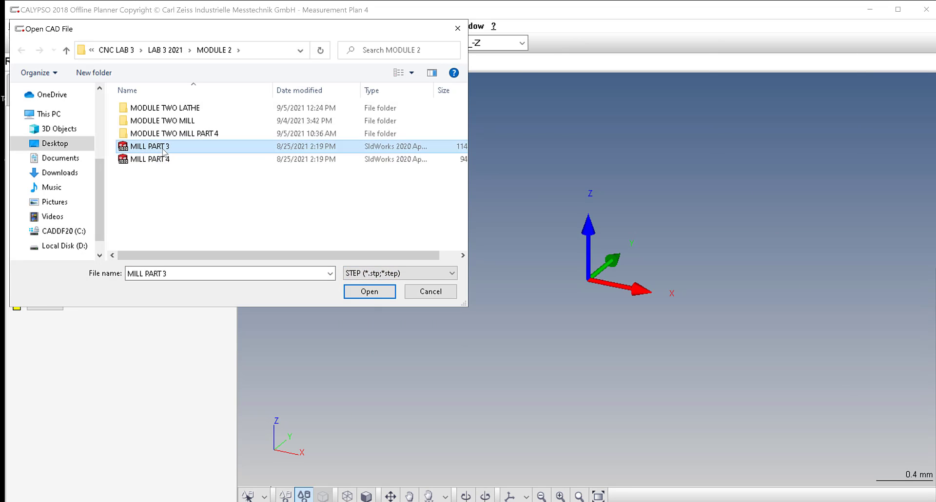
pyautogui.click(369, 292)
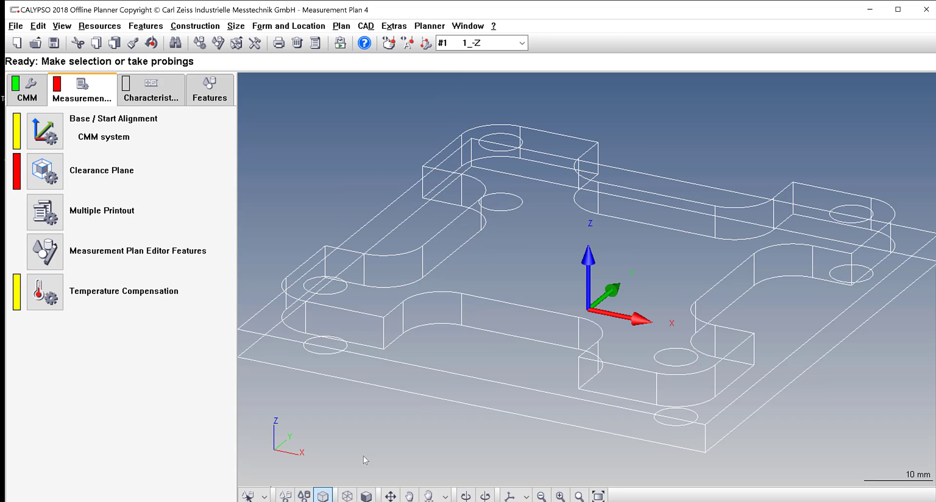
pyautogui.click(366, 496)
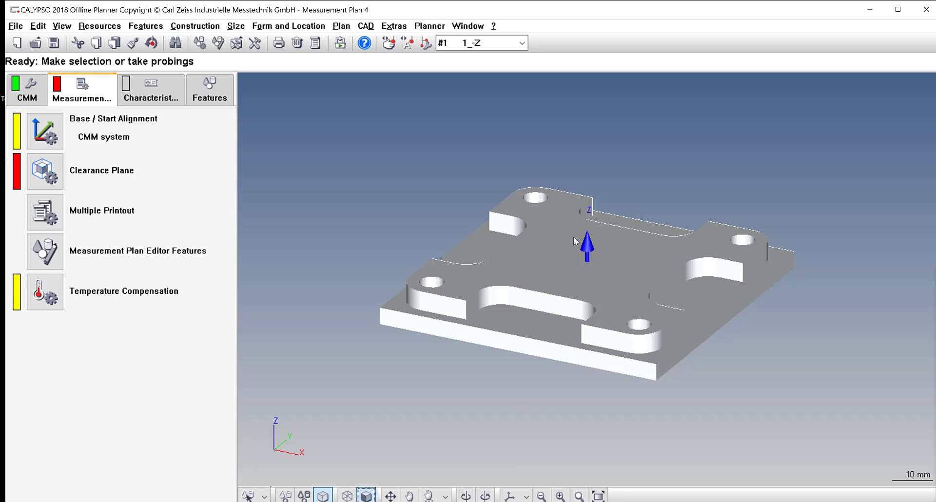
pyautogui.moveTo(574, 324)
pyautogui.mouseDown(button='middle')
pyautogui.moveTo(607, 305)
pyautogui.moveTo(660, 311)
pyautogui.moveTo(601, 317)
pyautogui.moveTo(659, 330)
pyautogui.moveTo(655, 322)
pyautogui.mouseUp(button='middle')
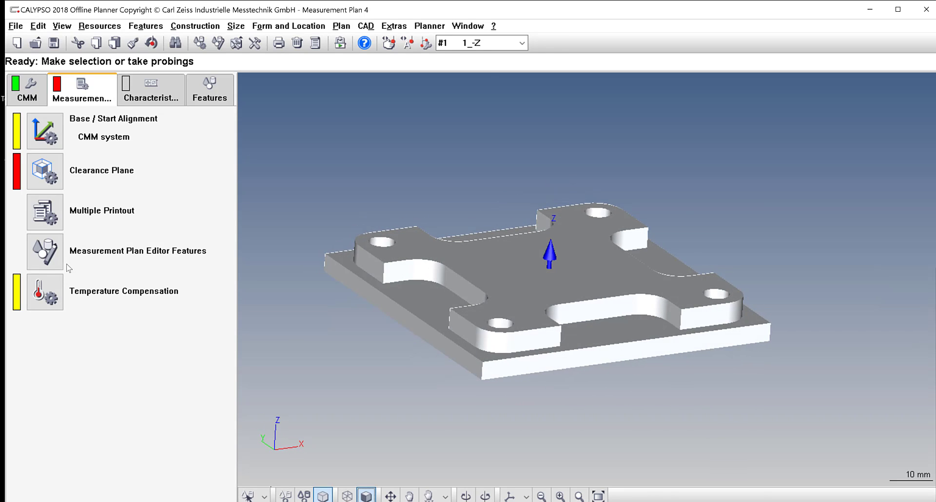
# - Set the measurement plan's length unit to Inch
pyautogui.click(39, 265)
pyautogui.click(414, 181)
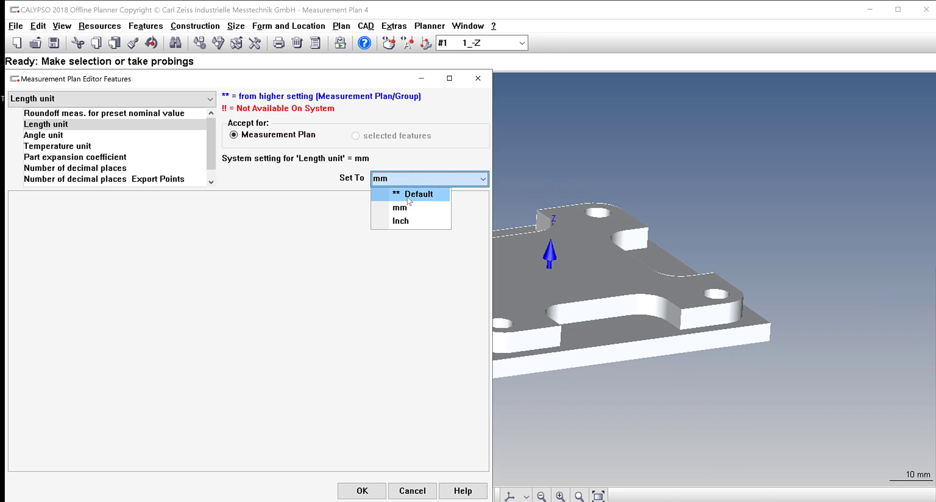
pyautogui.click(401, 221)
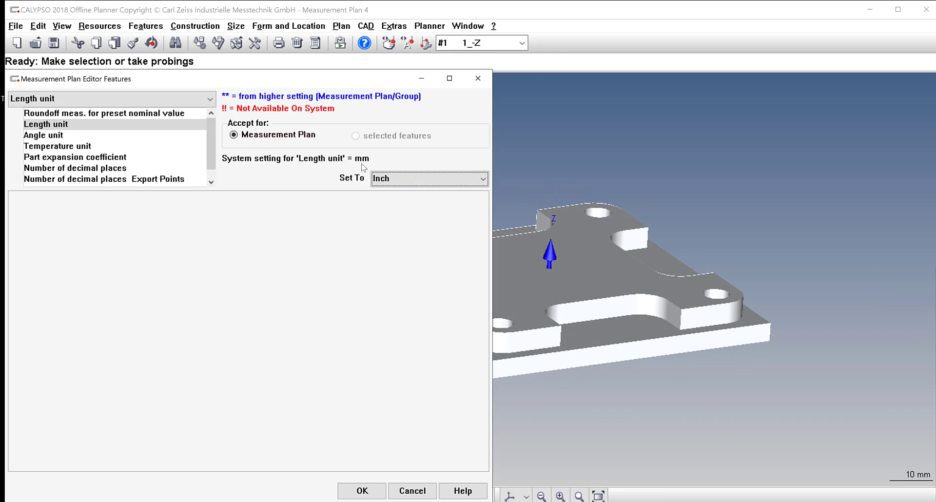
pyautogui.click(362, 490)
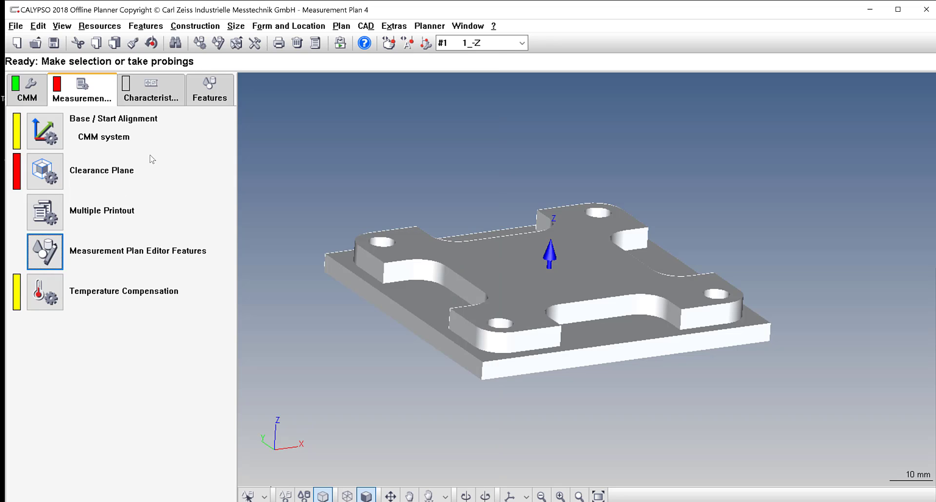
# - Create a new Standard Method base alignment and define the part's raised top face as its spatial rotation and Z origin plane
pyautogui.click(53, 134)
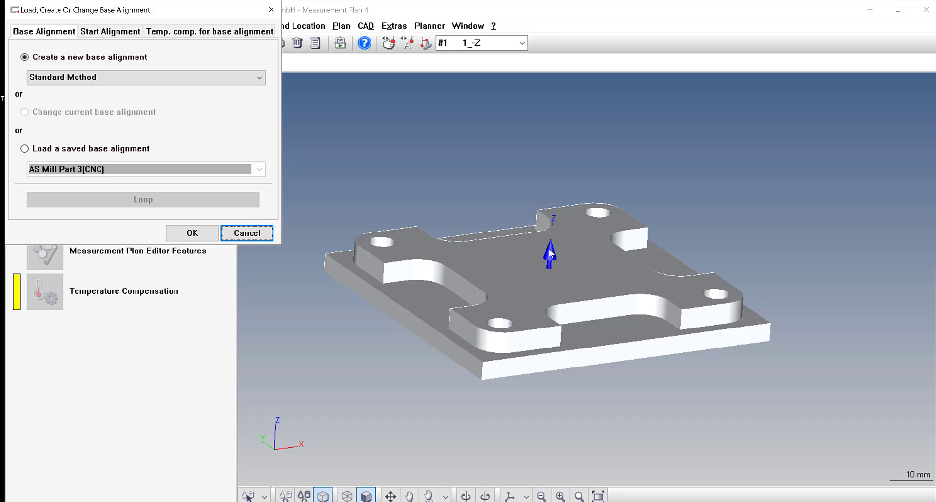
pyautogui.click(203, 237)
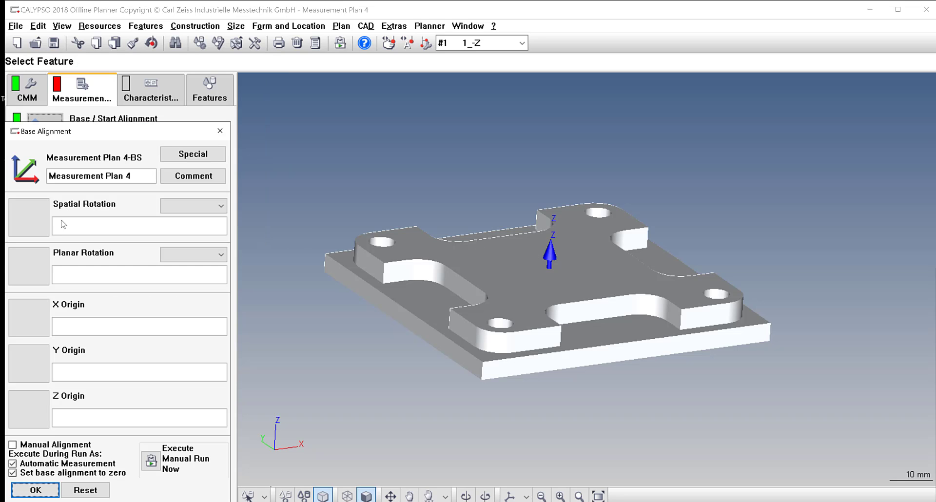
pyautogui.click(31, 222)
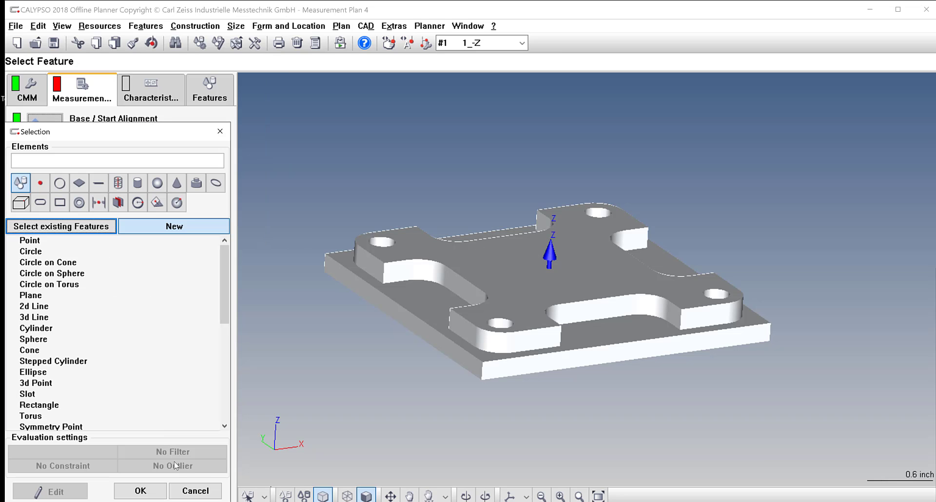
pyautogui.click(195, 490)
pyautogui.click(265, 497)
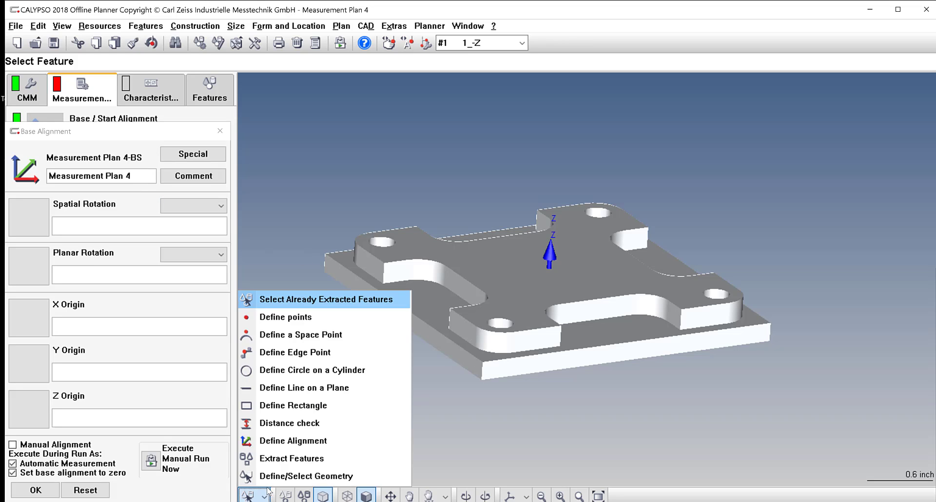
pyautogui.click(287, 476)
pyautogui.click(528, 267)
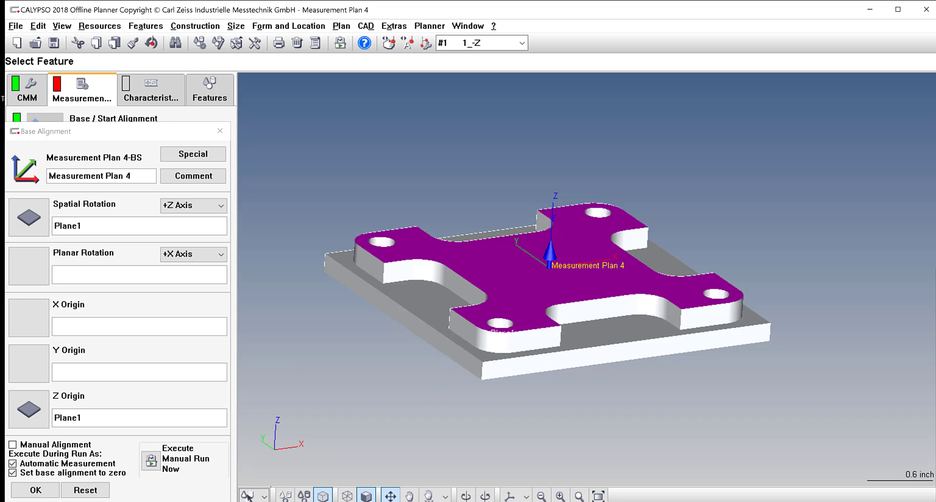
# - Define a line on the plate's front side for planar rotation and Y origin, and one on the adjacent left side for X origin
pyautogui.click(264, 497)
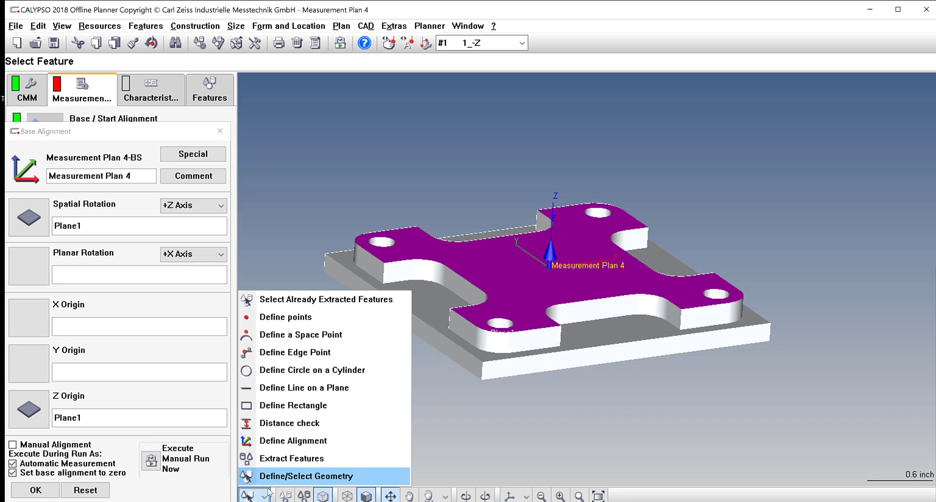
pyautogui.click(291, 390)
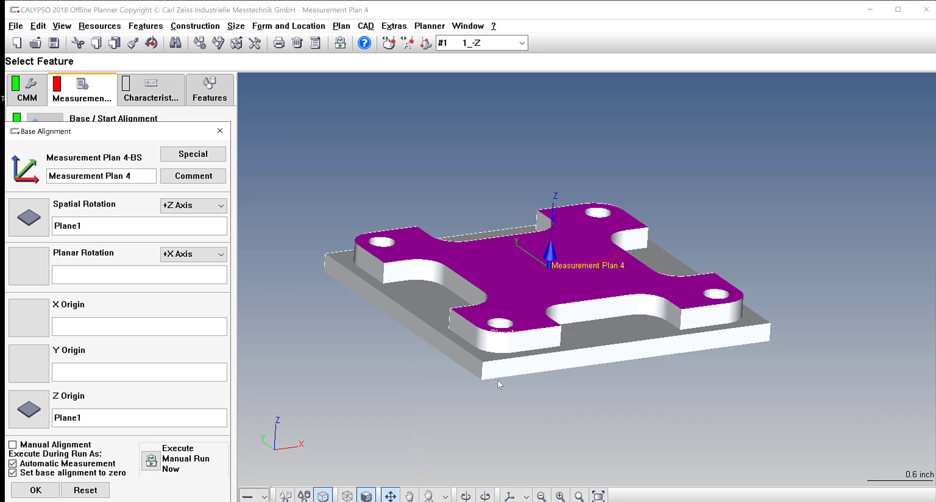
pyautogui.click(553, 362)
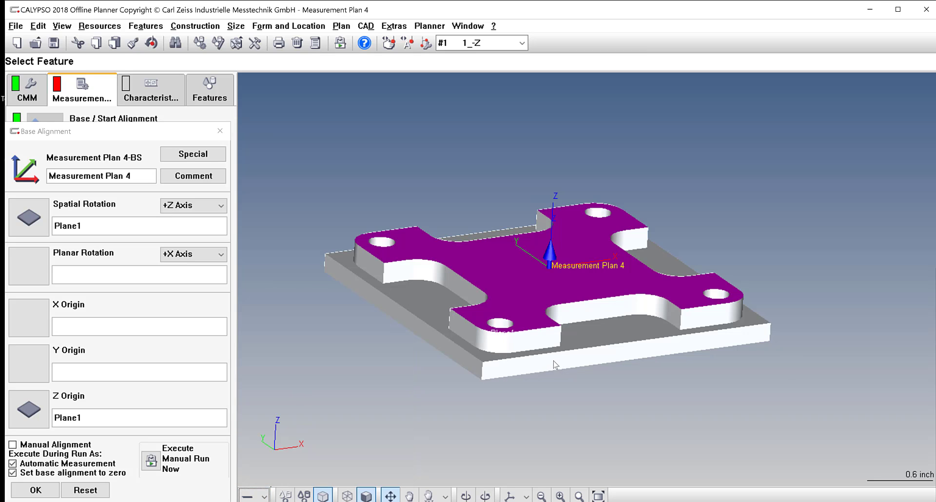
pyautogui.click(718, 340)
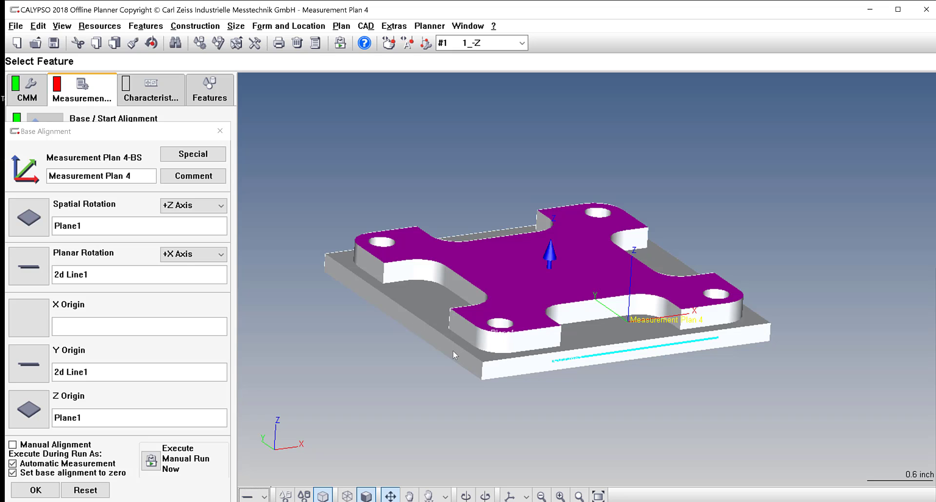
pyautogui.click(351, 282)
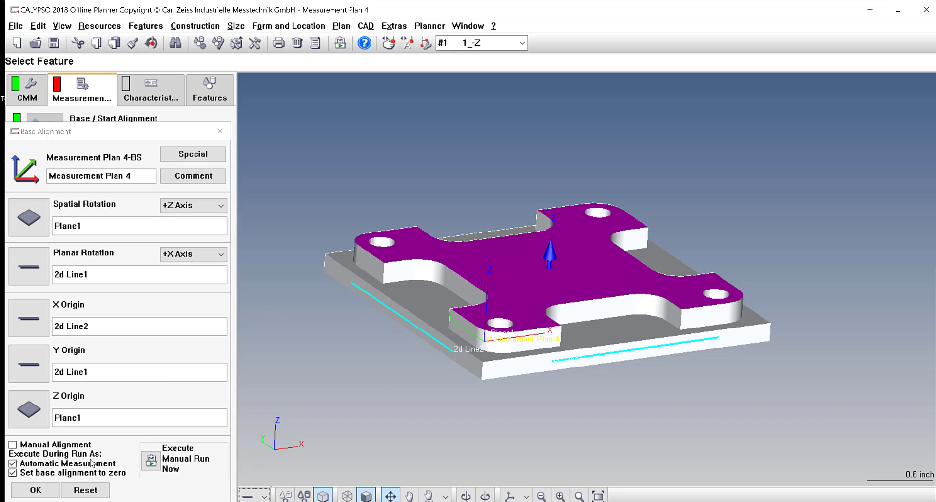
pyautogui.click(37, 490)
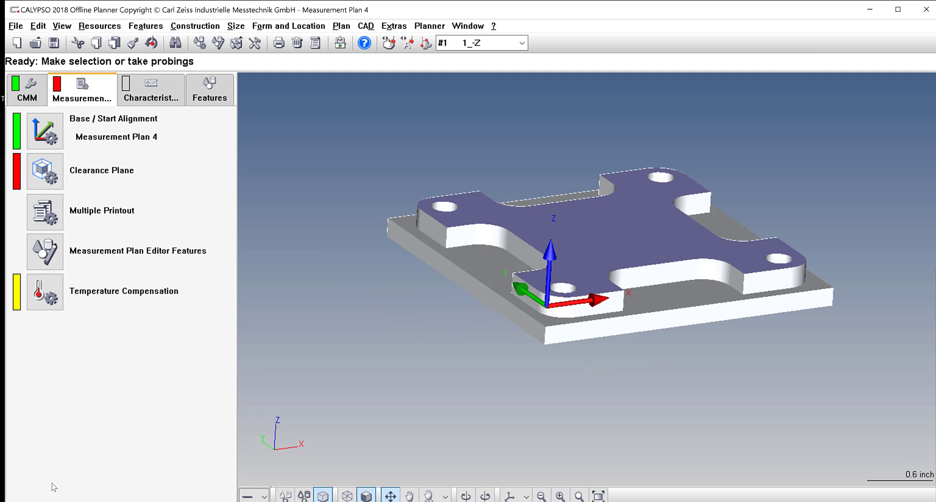
# - Generate the clearance planes from the CAD model with an edge distance of 0.5 inch
pyautogui.click(44, 171)
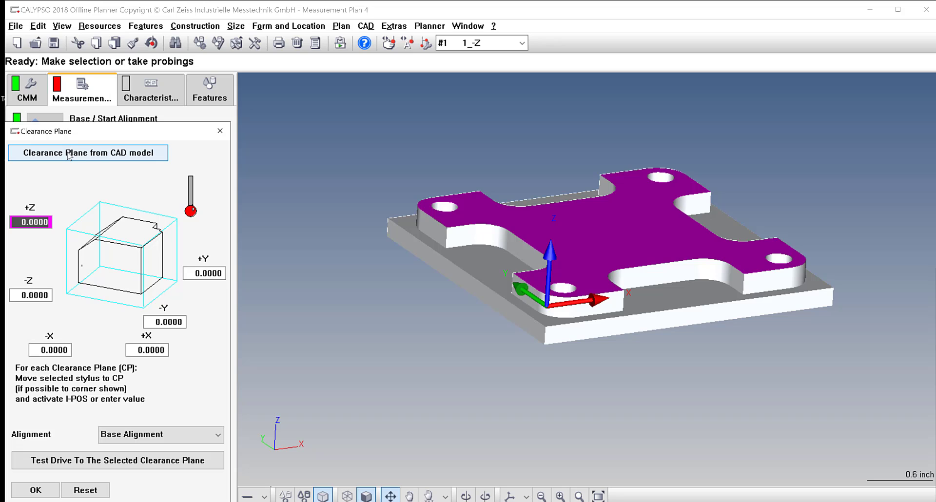
pyautogui.click(68, 153)
pyautogui.press('End')
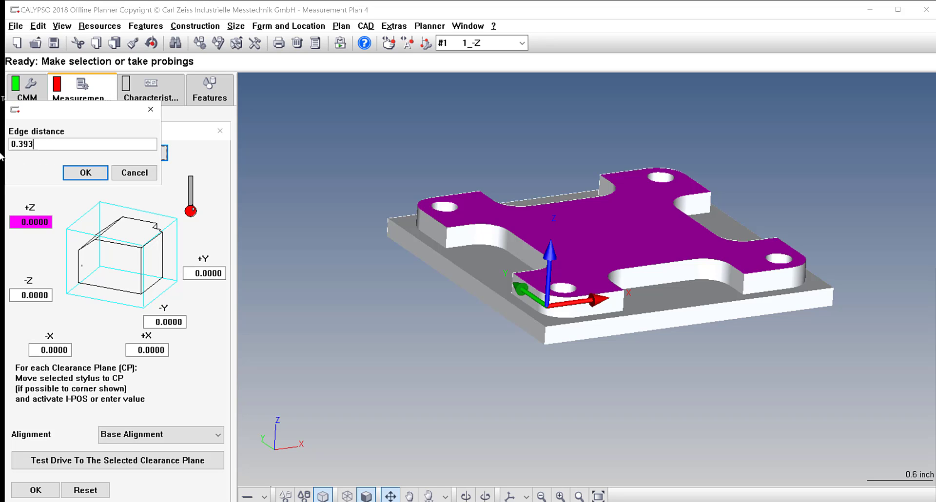
pyautogui.press('BackSpace')
pyautogui.press('BackSpace')
pyautogui.press('BackSpace')
pyautogui.press('BackSpace')
pyautogui.click(99, 171)
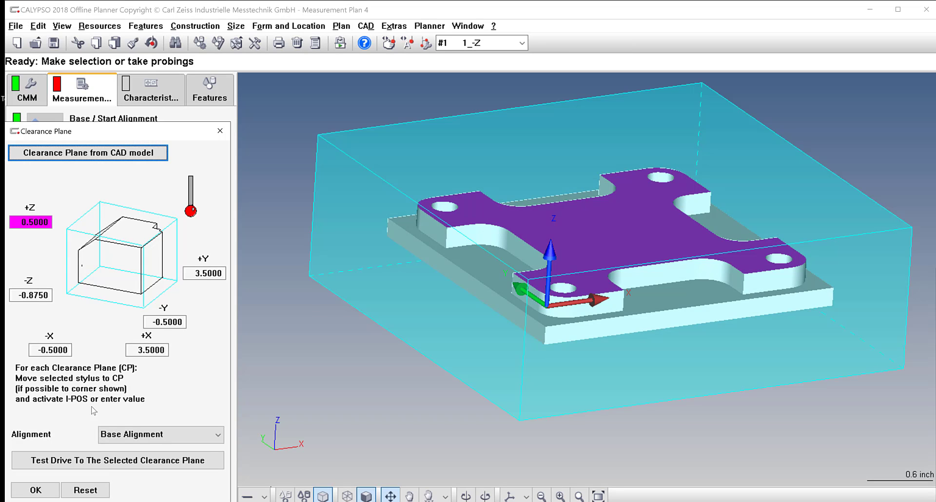
# - Set the -Z clearance plane to 0 and accept the clearance planes
pyautogui.click(15, 295)
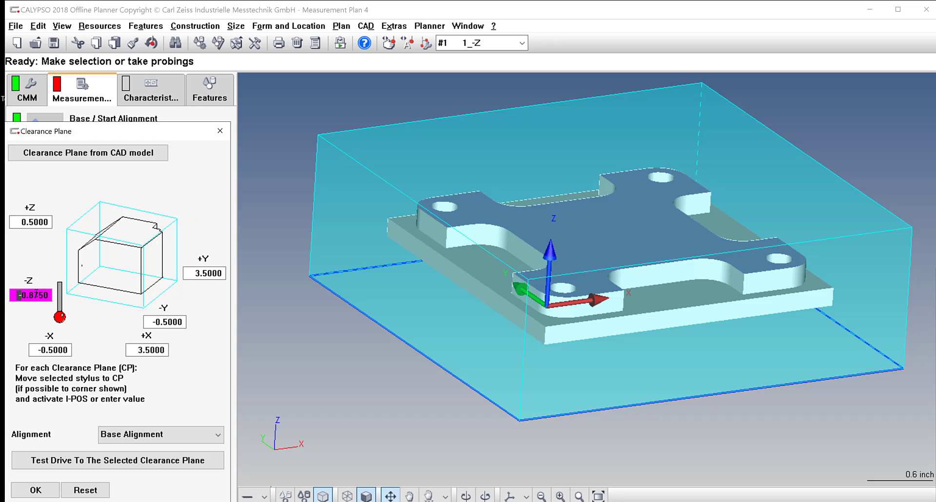
pyautogui.write('0')
pyautogui.press('Tab')
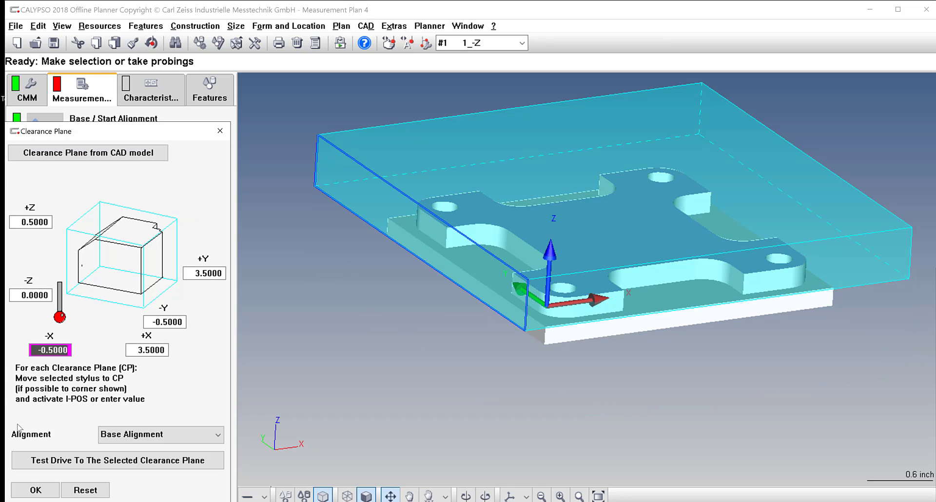
pyautogui.click(33, 489)
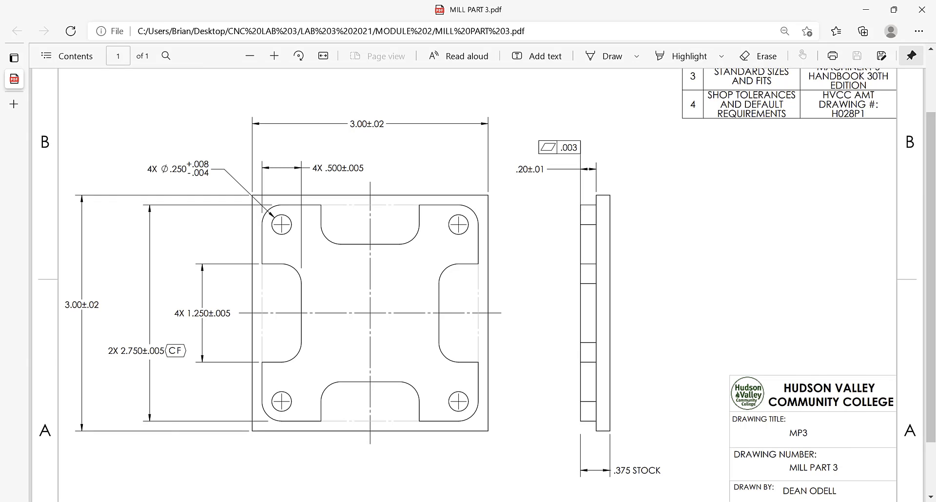
# - Switch back to CALYPSO from the part drawing and add a grid path to Plane1's measuring strategy
pyautogui.click(220, 501)
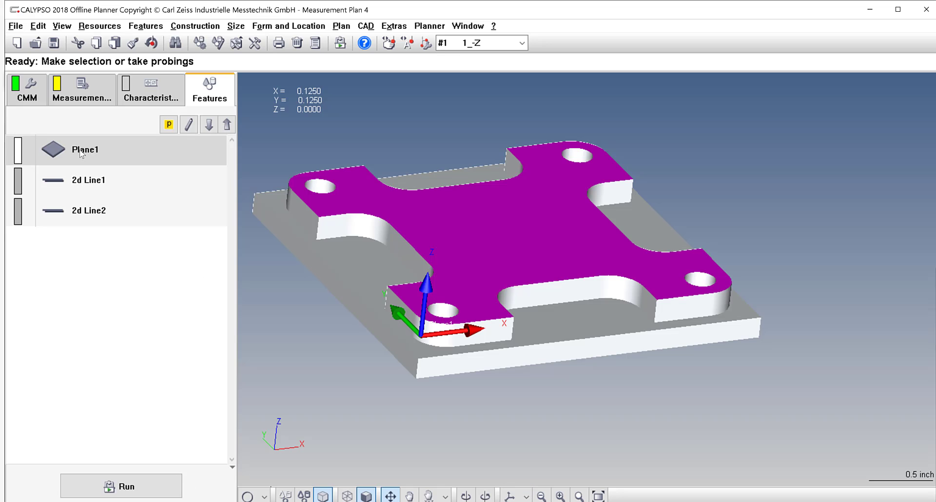
pyautogui.doubleClick(81, 153)
pyautogui.click(190, 176)
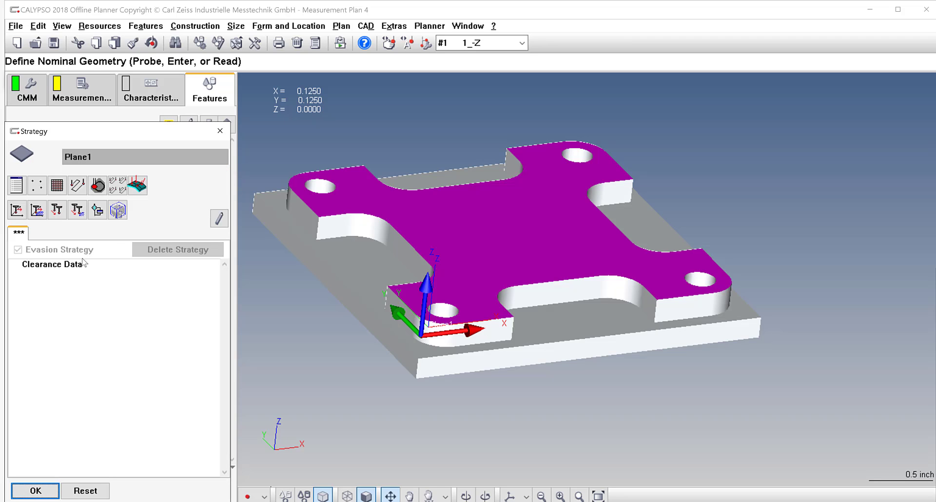
pyautogui.click(57, 185)
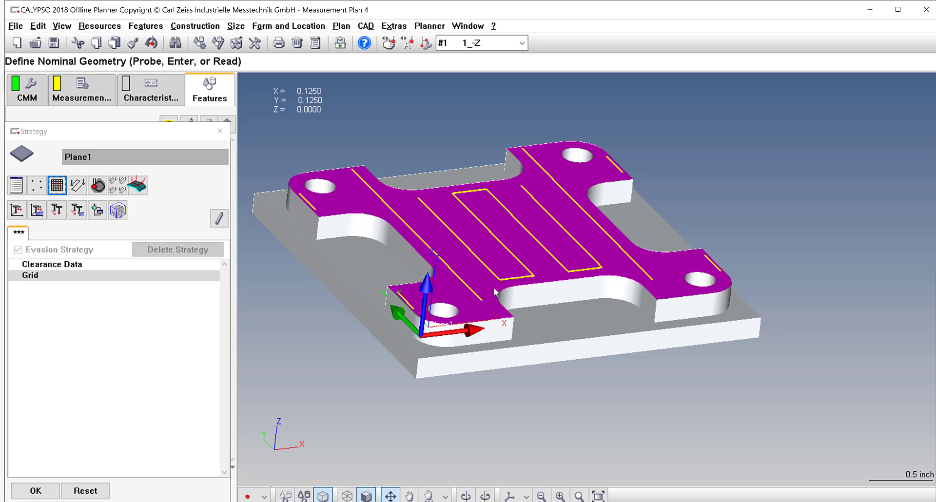
# - Open the settings of Plane1's grid path and try rotating the grid by 90°
pyautogui.moveTo(459, 312); pyautogui.dragTo(477, 306)
pyautogui.scroll(2, 507, 270)
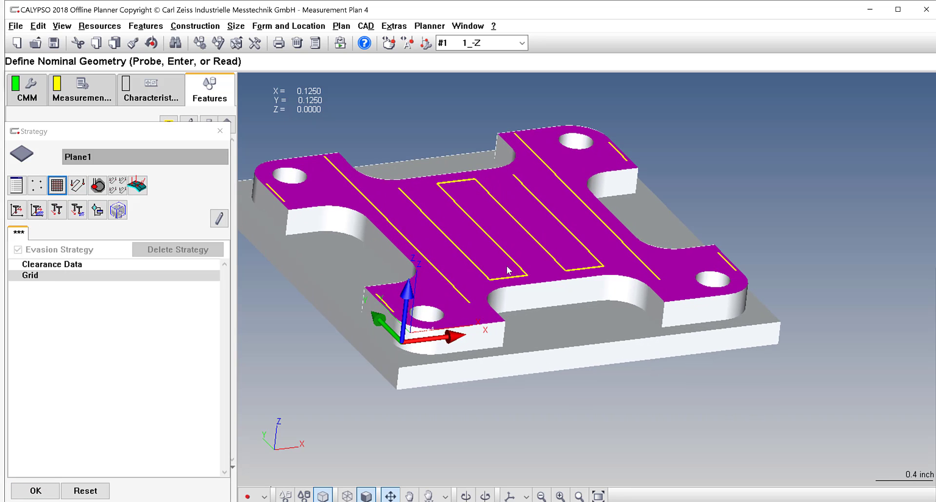
pyautogui.doubleClick(77, 276)
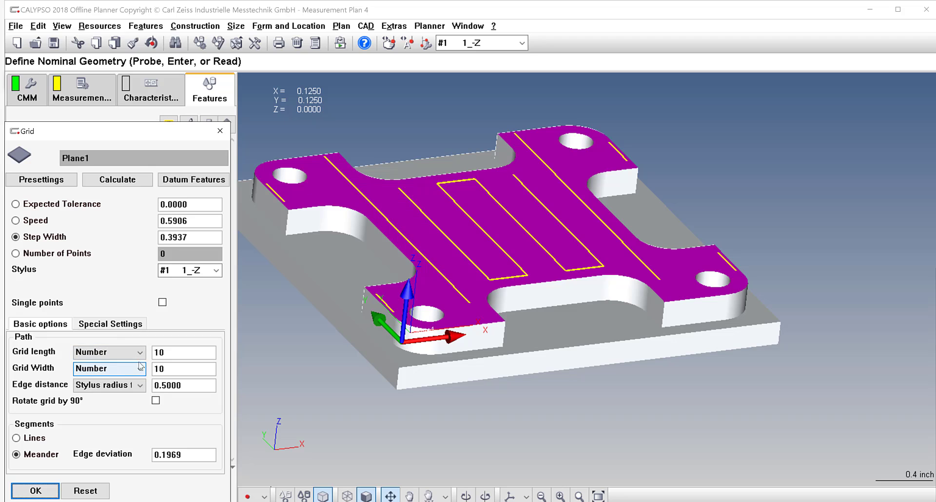
pyautogui.click(155, 401)
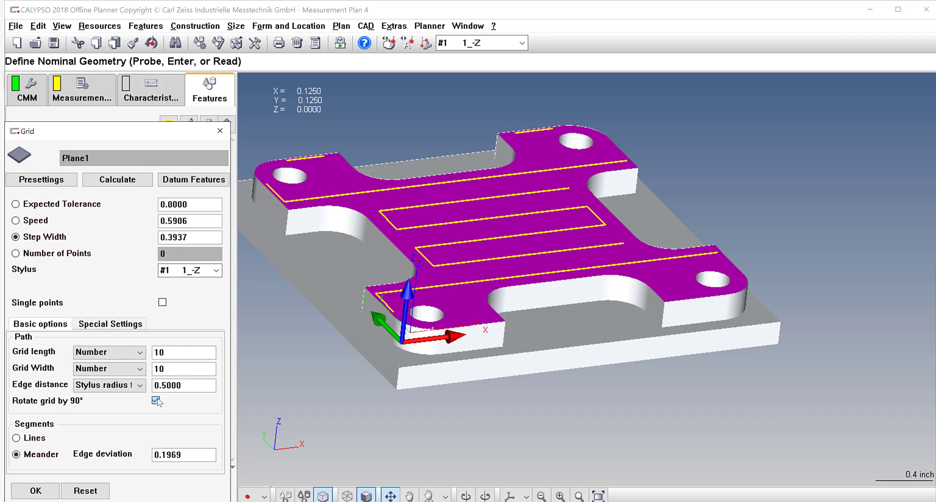
pyautogui.click(156, 401)
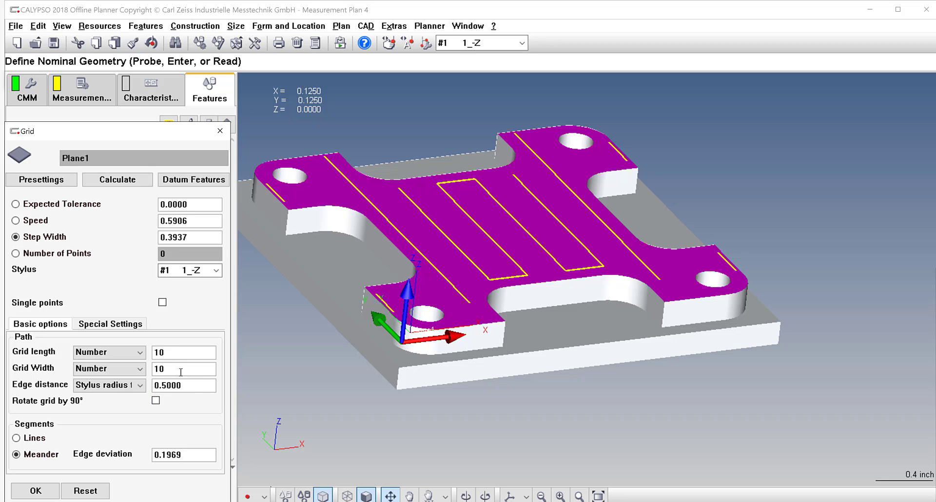
# - Define the grid's edge distance as a fixed Distance of 0.1 inch
pyautogui.click(140, 385)
pyautogui.click(92, 398)
pyautogui.moveTo(182, 386); pyautogui.dragTo(138, 389)
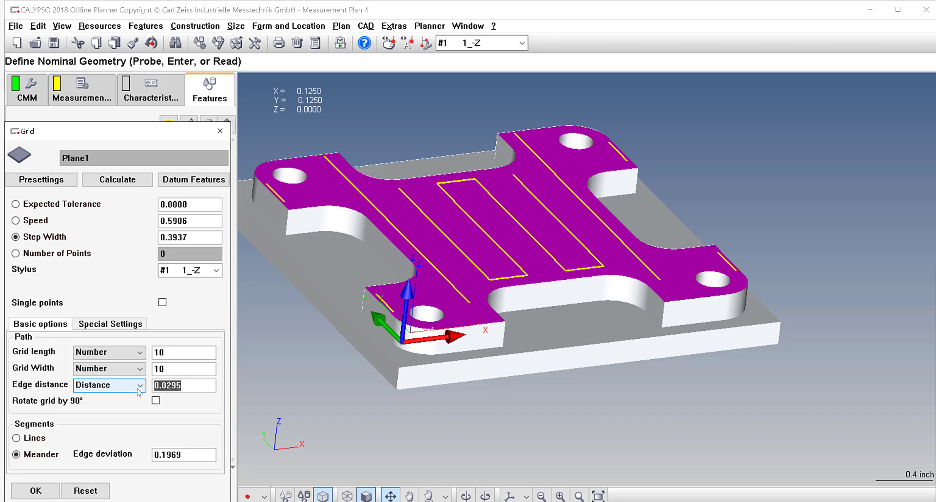
pyautogui.write('.1')
pyautogui.press('Return')
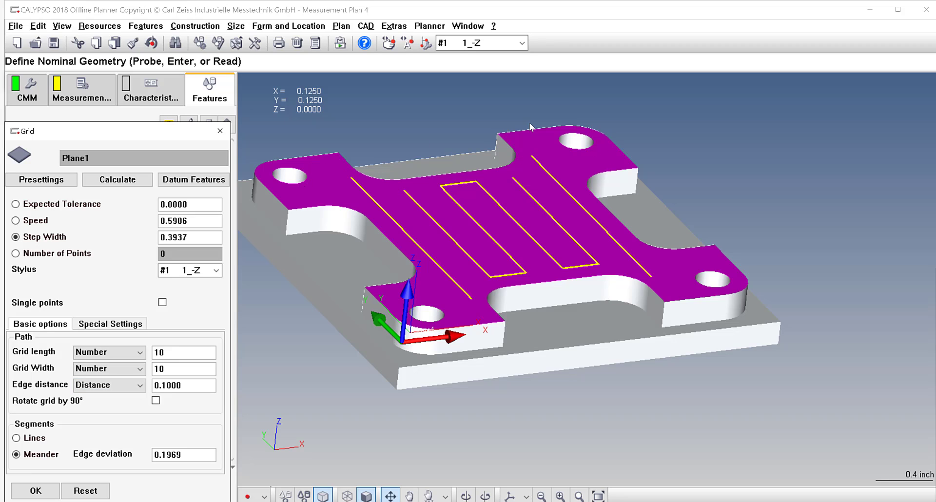
# - Set the grid's edge distance to 0.05 inch and accept Plane1's grid, strategy and feature settings
pyautogui.doubleClick(203, 385)
pyautogui.write('.')
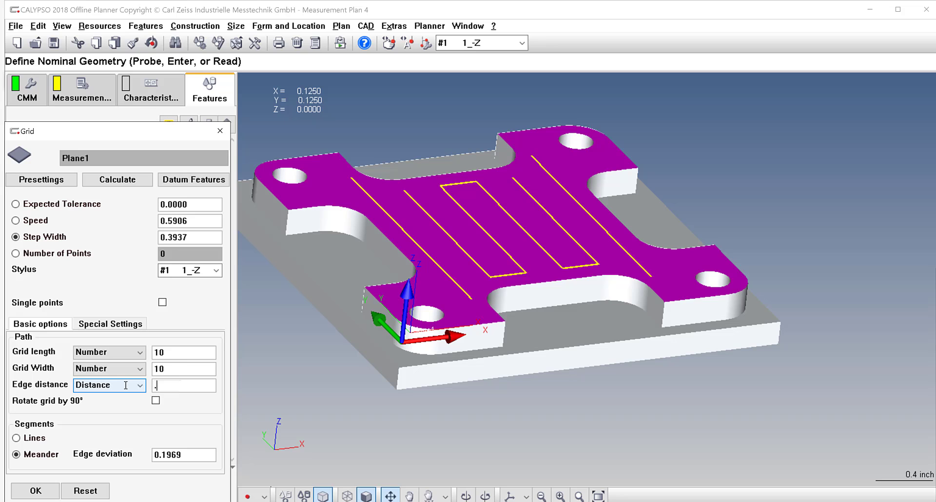
pyautogui.write('05')
pyautogui.press('Return')
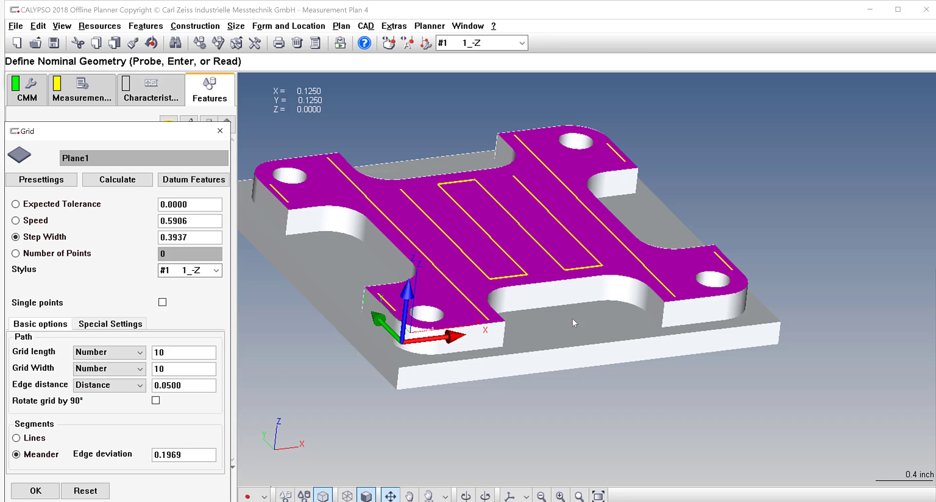
pyautogui.moveTo(551, 221); pyautogui.dragTo(503, 241)
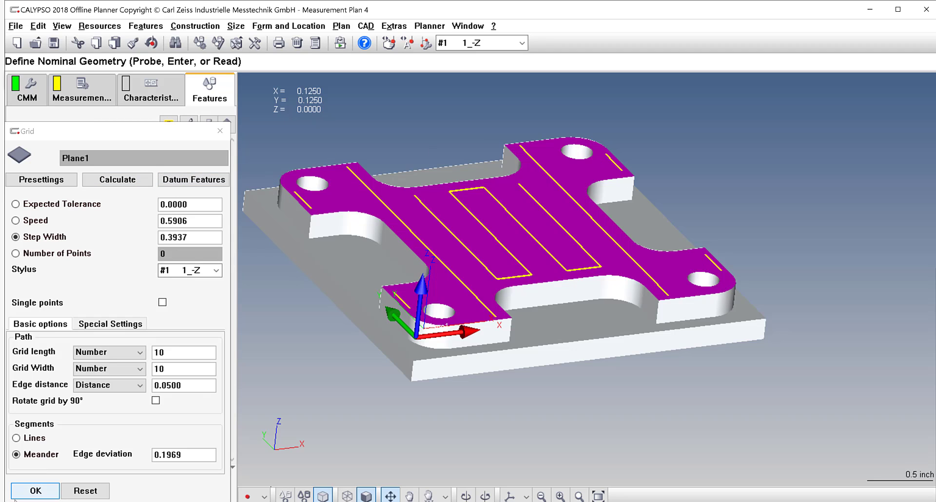
pyautogui.click(35, 491)
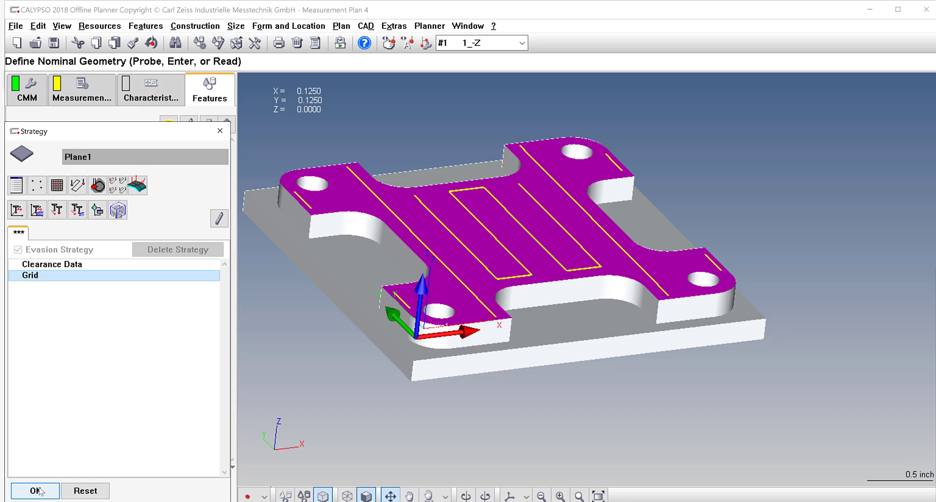
pyautogui.click(25, 496)
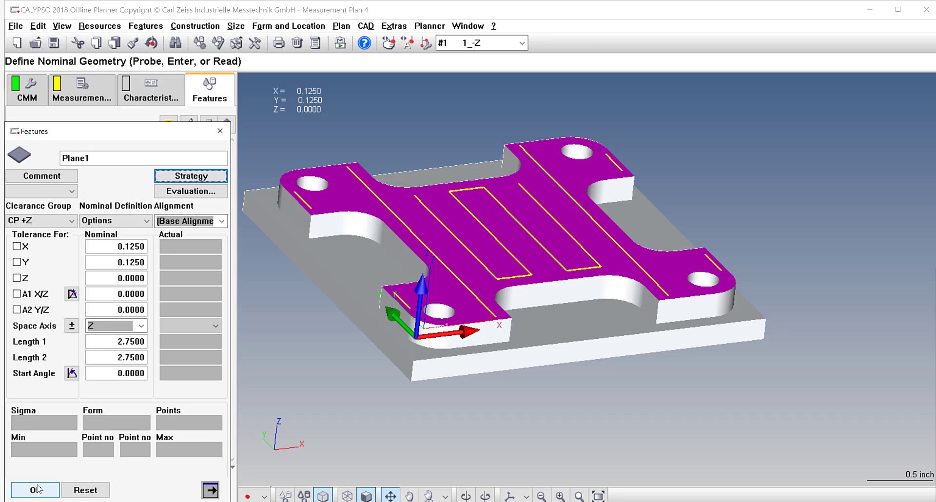
pyautogui.click(37, 490)
# - Examine the measuring strategy of 2d Line1 and its Line Auto Path
pyautogui.click(87, 180)
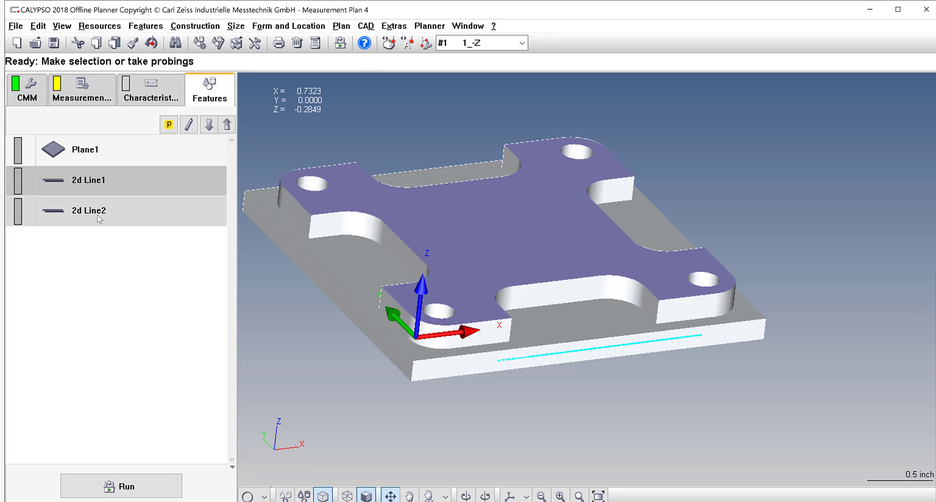
pyautogui.click(98, 219)
pyautogui.doubleClick(97, 182)
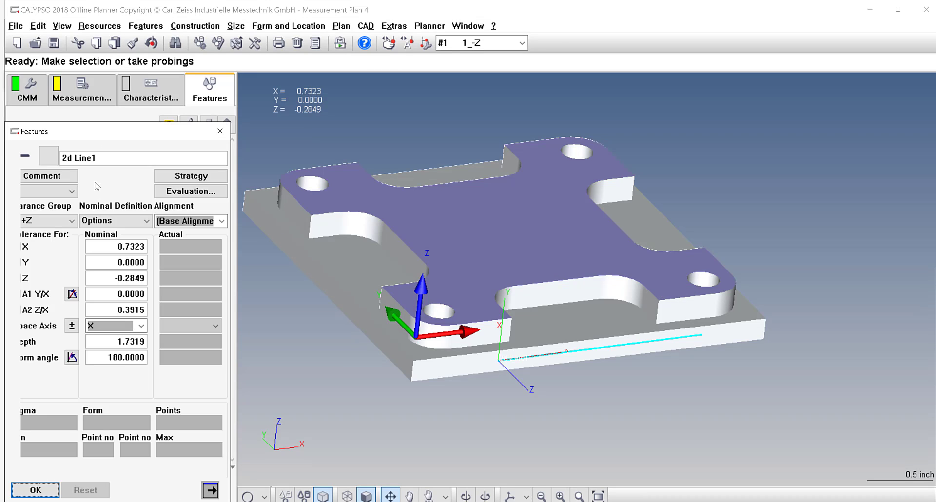
pyautogui.click(192, 176)
pyautogui.click(76, 275)
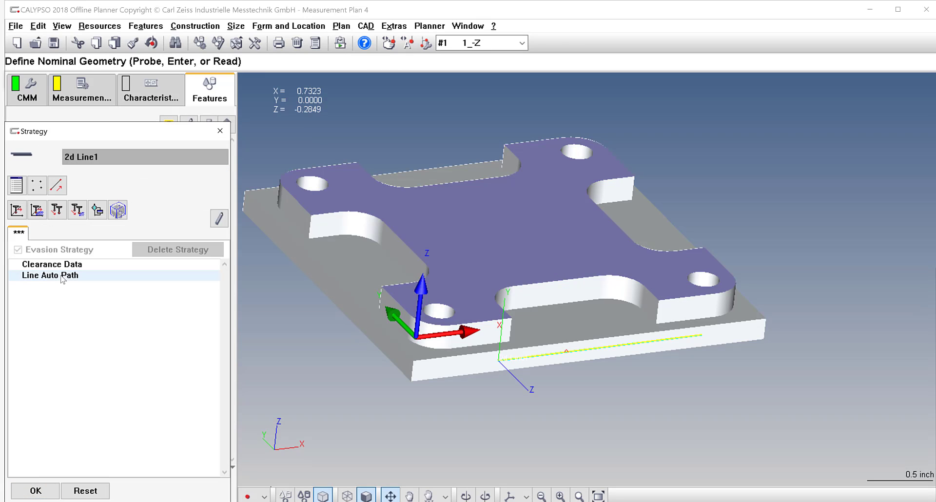
pyautogui.click(35, 491)
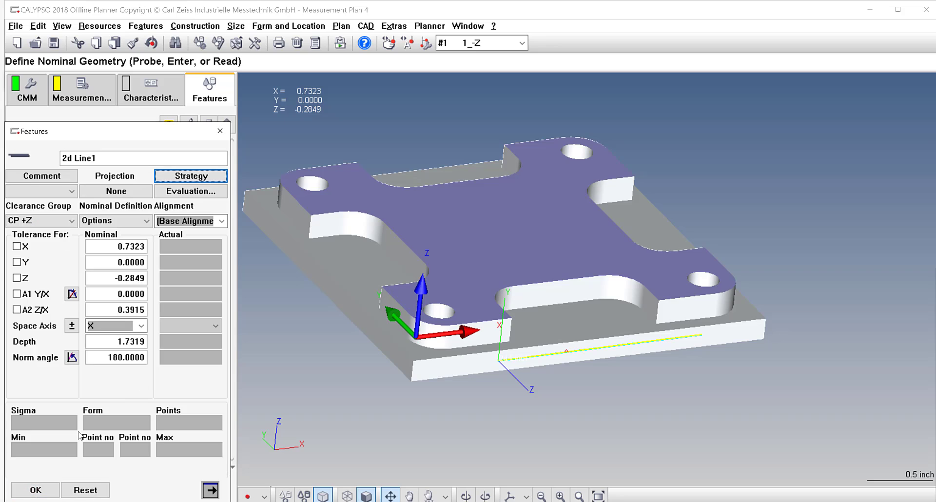
pyautogui.click(35, 491)
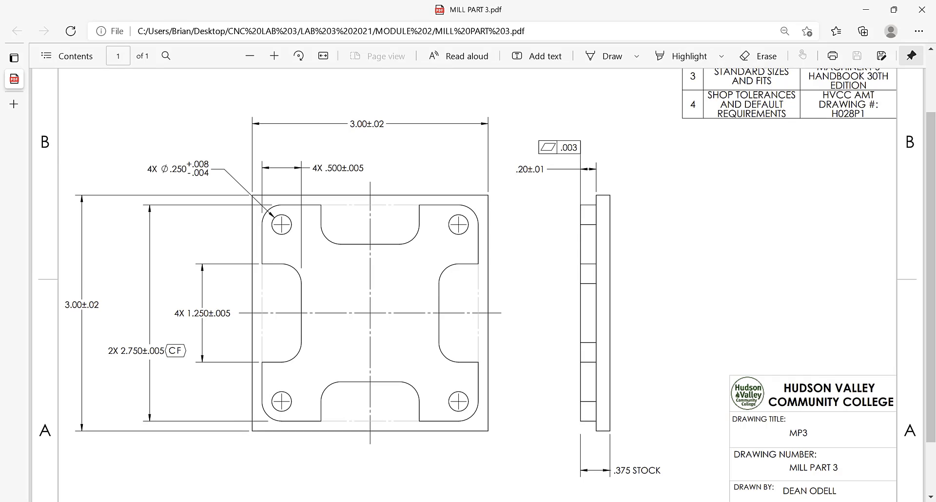
# - Switch back to CALYPSO from the part drawing and group Plane1, 2d Line1 and 2d Line2
pyautogui.hotkey('alt', 'Tab')
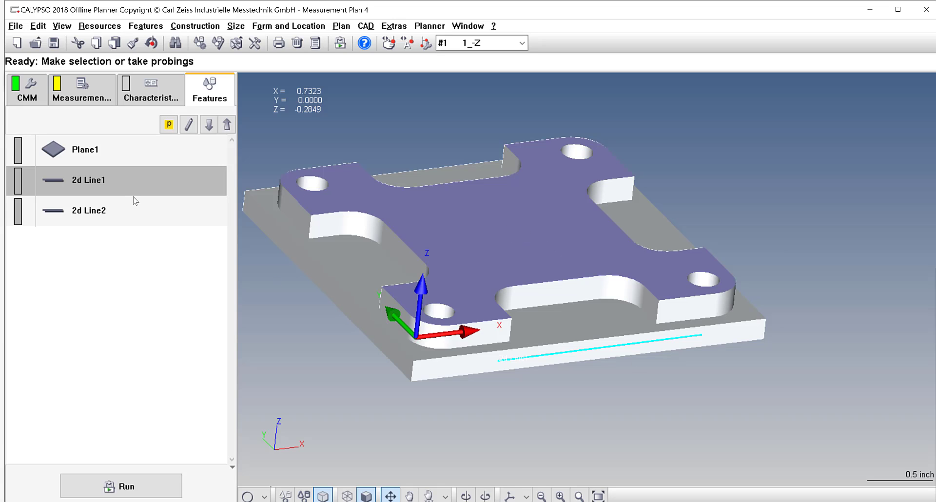
pyautogui.click(97, 214)
pyautogui.keyDown('ctrl'); pyautogui.click(83, 150); pyautogui.keyUp('ctrl')
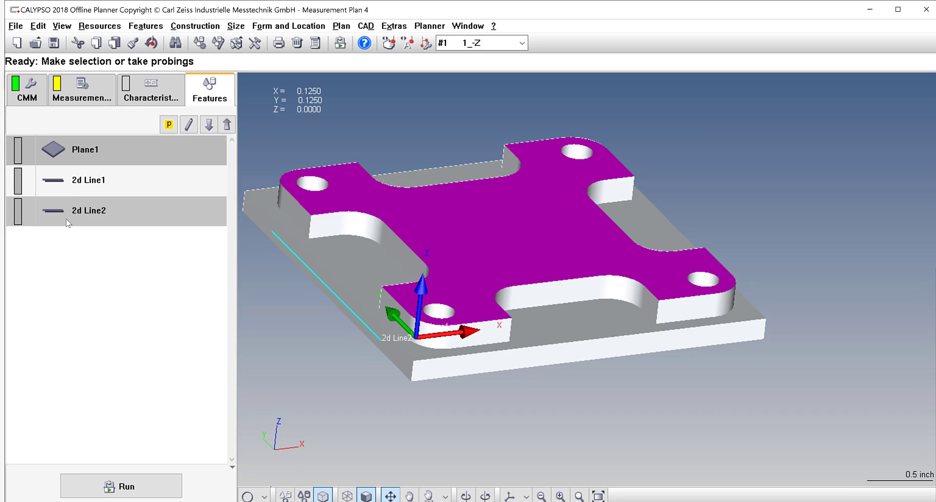
pyautogui.click(67, 220)
pyautogui.click(82, 153)
pyautogui.keyDown('shift'); pyautogui.click(78, 216); pyautogui.keyUp('shift')
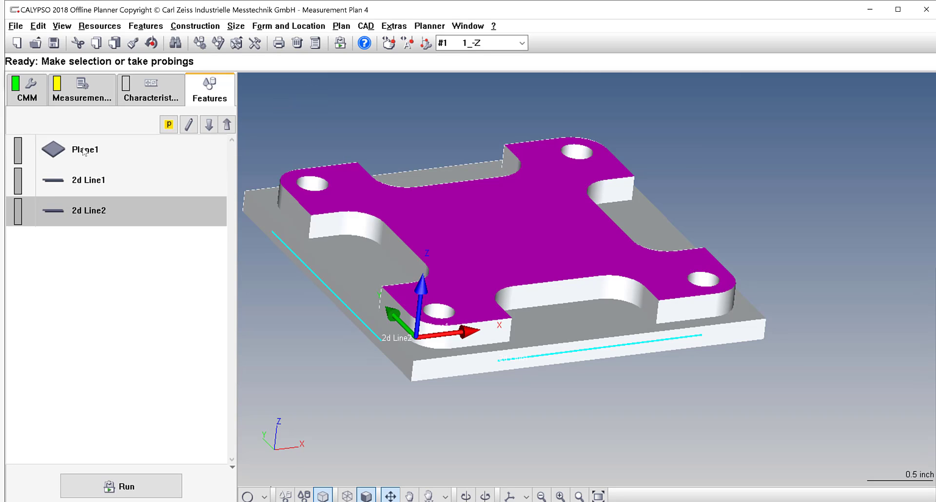
pyautogui.rightClick(84, 151)
pyautogui.click(105, 155)
pyautogui.click(142, 161)
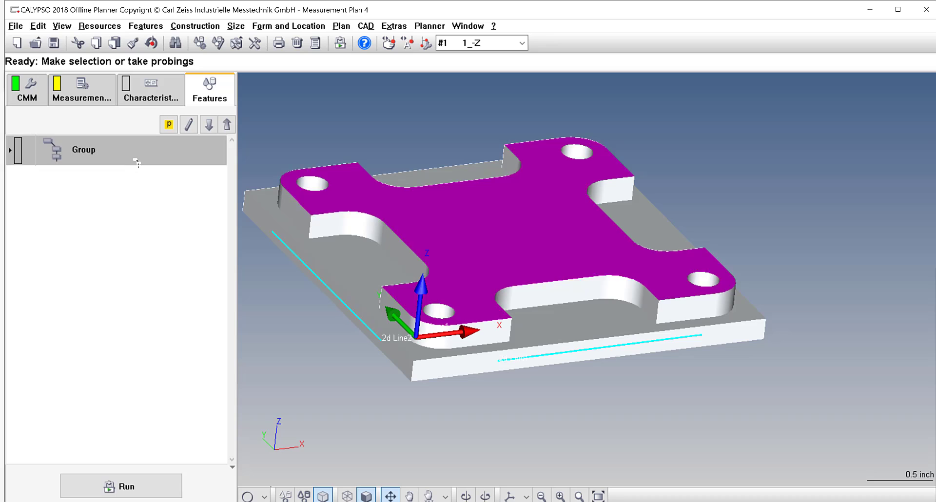
# - Rename the new feature group as BASE ALIGNMENT
pyautogui.rightClick(142, 162)
pyautogui.click(147, 163)
pyautogui.write('BASE ALIGNMENT')
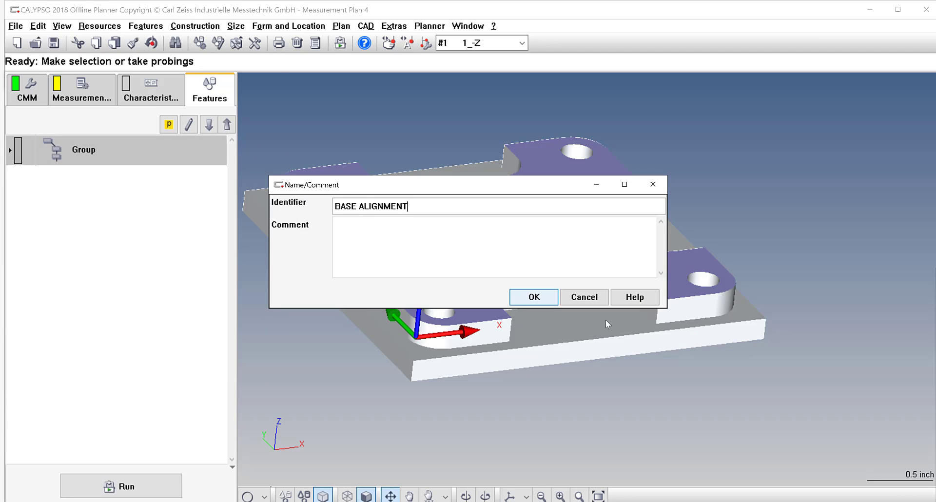
pyautogui.click(545, 299)
# - Extract 2D lines from the base plate's two remaining side faces, at X = 3 and Y = 3, and check both in the model
pyautogui.scroll(2, 551, 372)
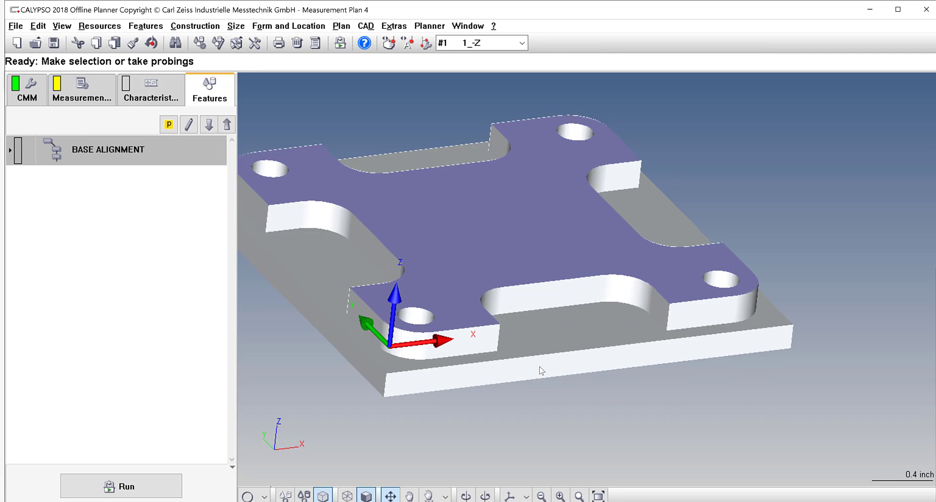
pyautogui.scroll(-5, 541, 366)
pyautogui.moveTo(587, 359); pyautogui.dragTo(496, 362)
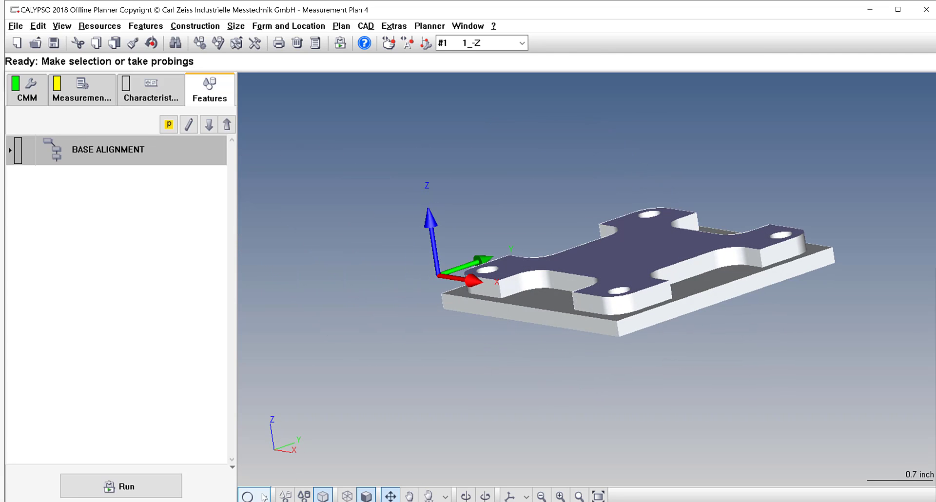
pyautogui.click(264, 497)
pyautogui.click(301, 388)
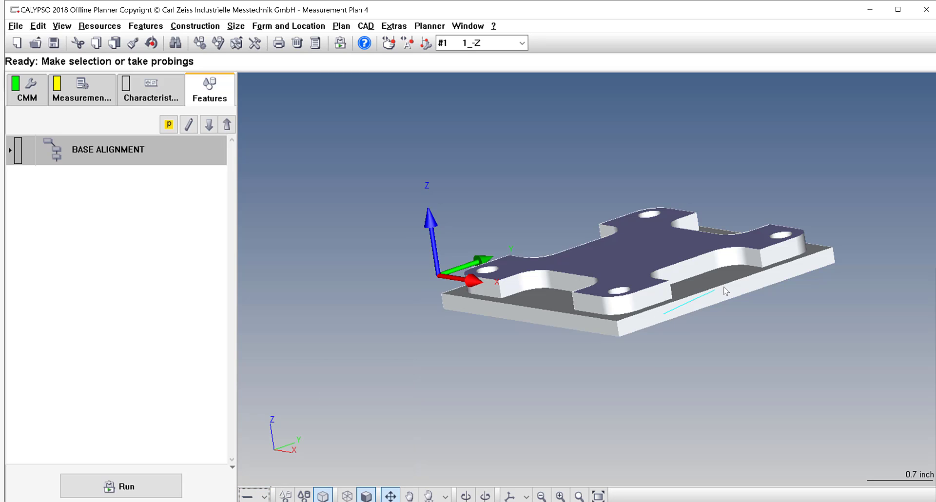
pyautogui.click(793, 274)
pyautogui.moveTo(793, 270); pyautogui.dragTo(743, 279)
pyautogui.moveTo(539, 370); pyautogui.dragTo(708, 351, button='middle')
pyautogui.click(126, 186)
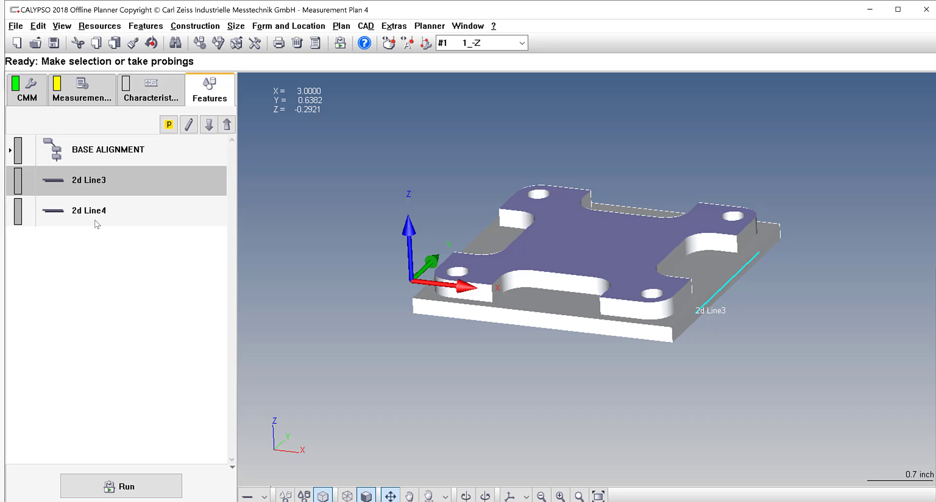
pyautogui.click(95, 217)
pyautogui.click(103, 179)
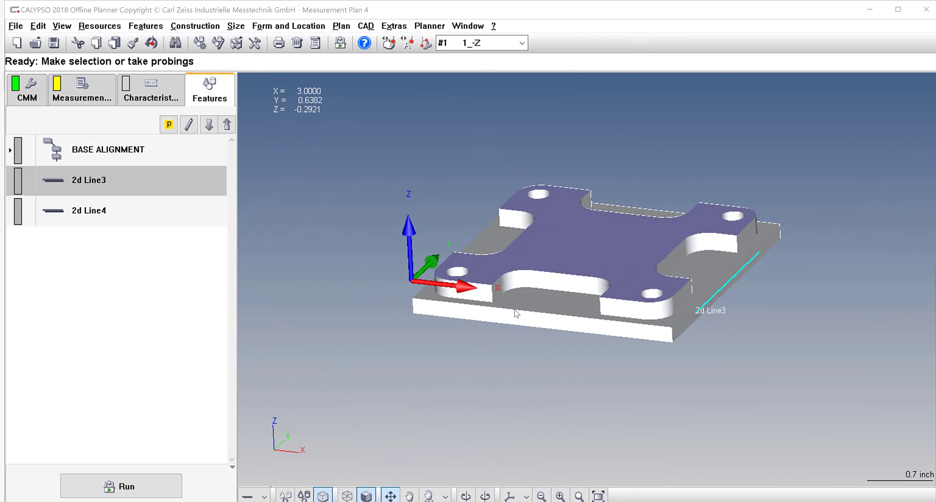
# - Expand the BASE ALIGNMENT group and start a Symmetry construction with 2d Line1 as Feature 1
pyautogui.scroll(1, 626, 307)
pyautogui.scroll(-2, 683, 291)
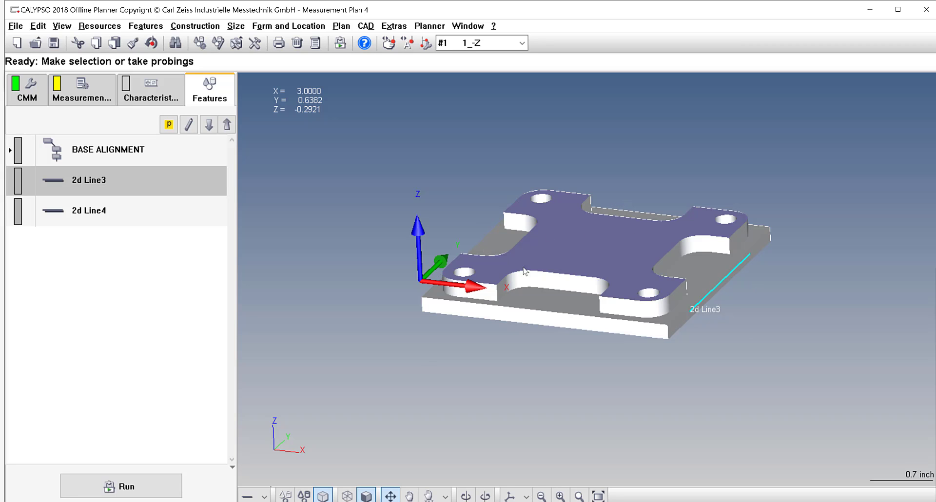
pyautogui.moveTo(524, 271); pyautogui.dragTo(437, 274, button='right')
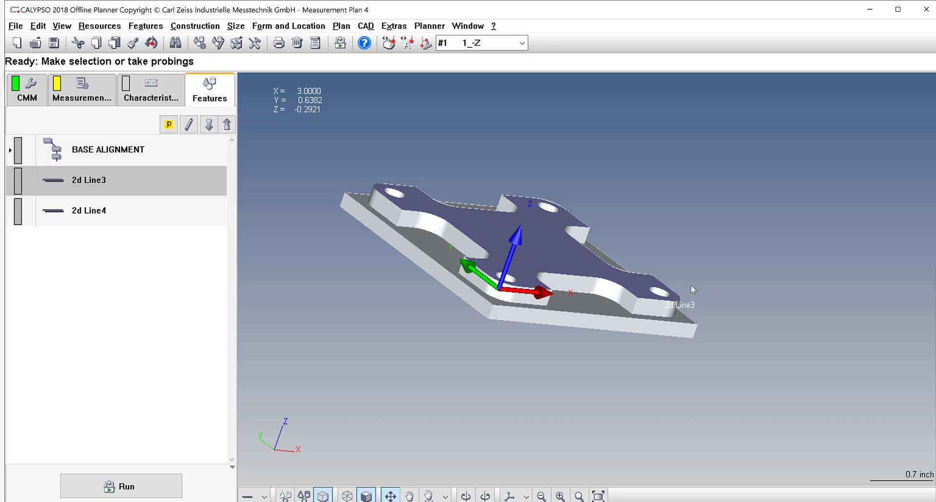
pyautogui.moveTo(691, 285); pyautogui.dragTo(563, 268, button='right')
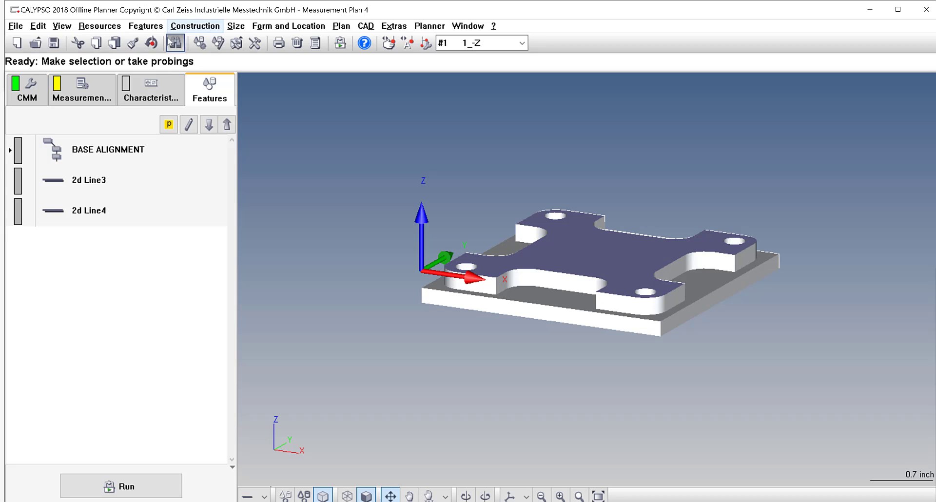
pyautogui.click(10, 151)
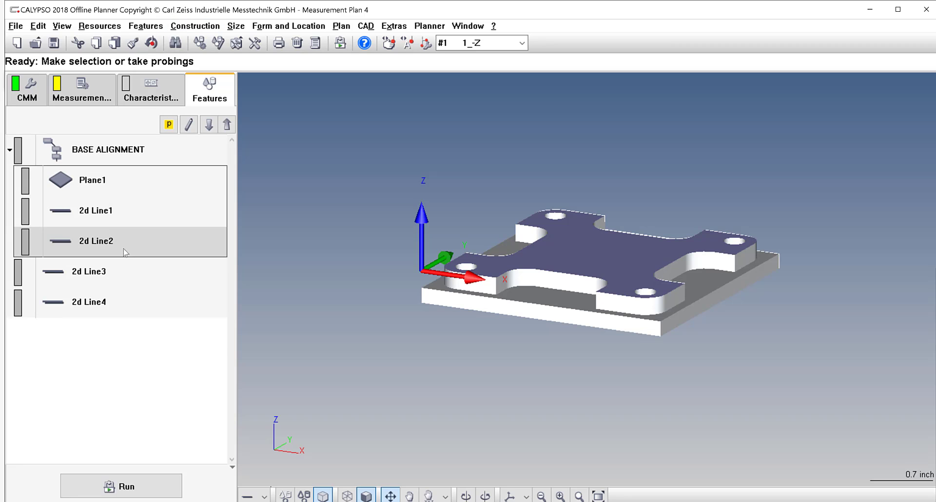
pyautogui.click(195, 26)
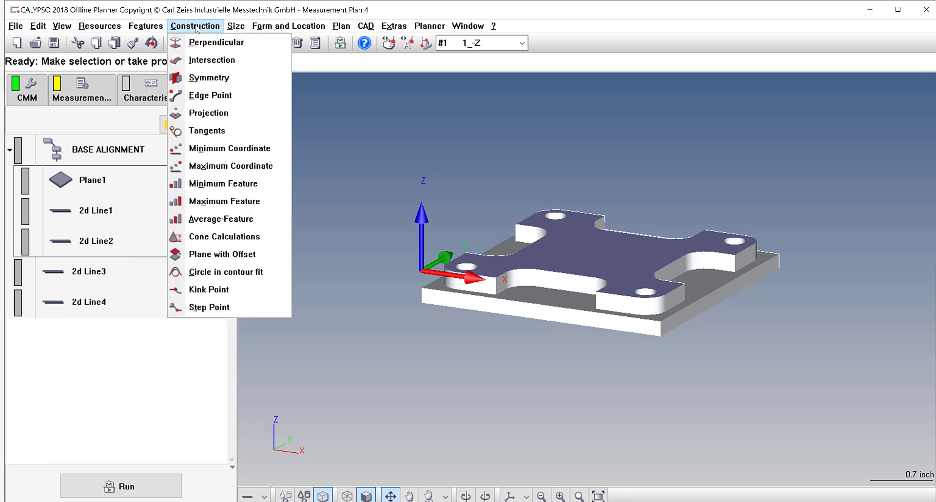
pyautogui.click(204, 78)
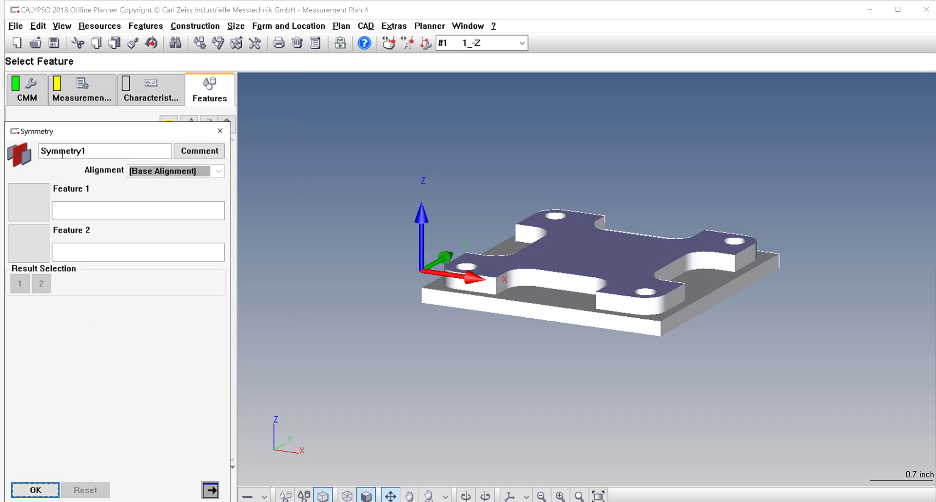
pyautogui.click(35, 200)
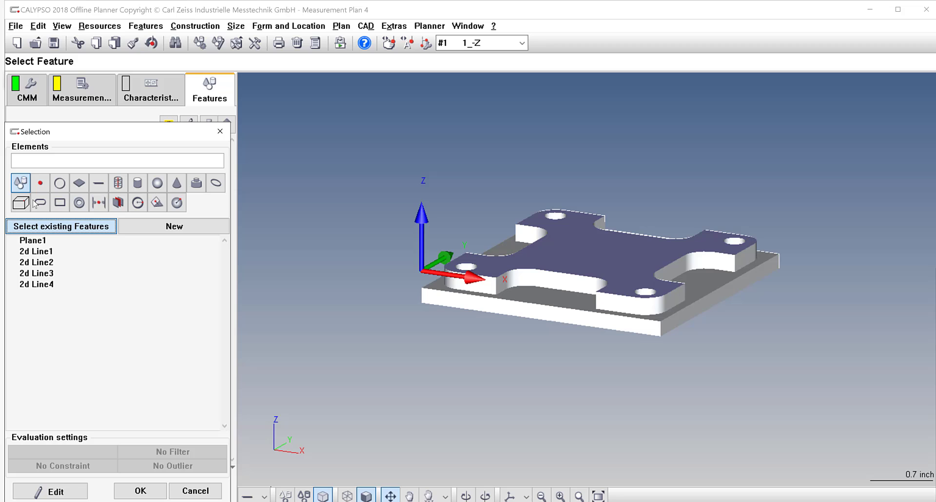
pyautogui.click(37, 251)
pyautogui.click(141, 491)
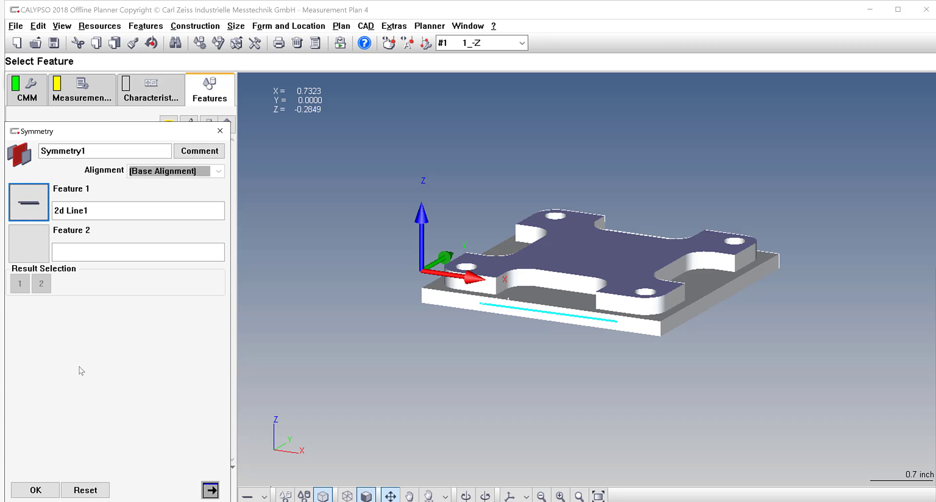
# - Assign 2d Line4, on the face opposite 2d Line1, as Feature 2 of the symmetry
pyautogui.click(32, 245)
pyautogui.click(52, 274)
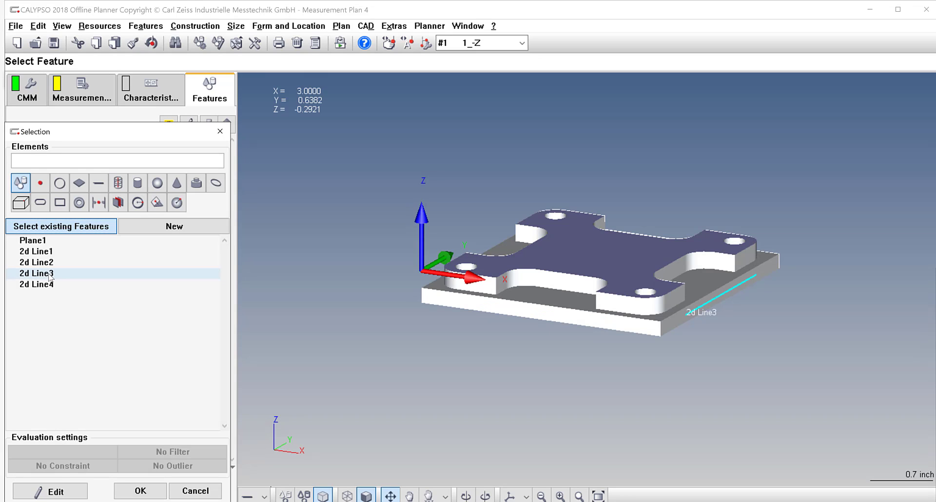
pyautogui.click(48, 263)
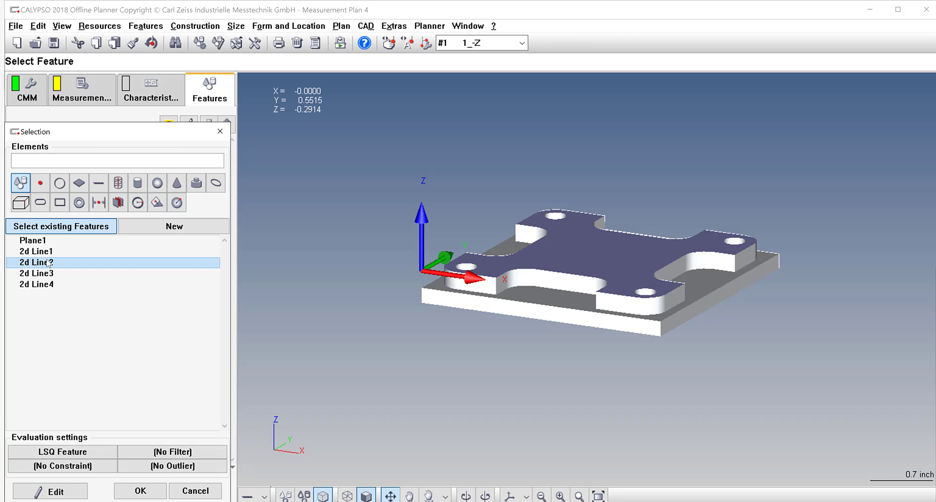
pyautogui.click(47, 287)
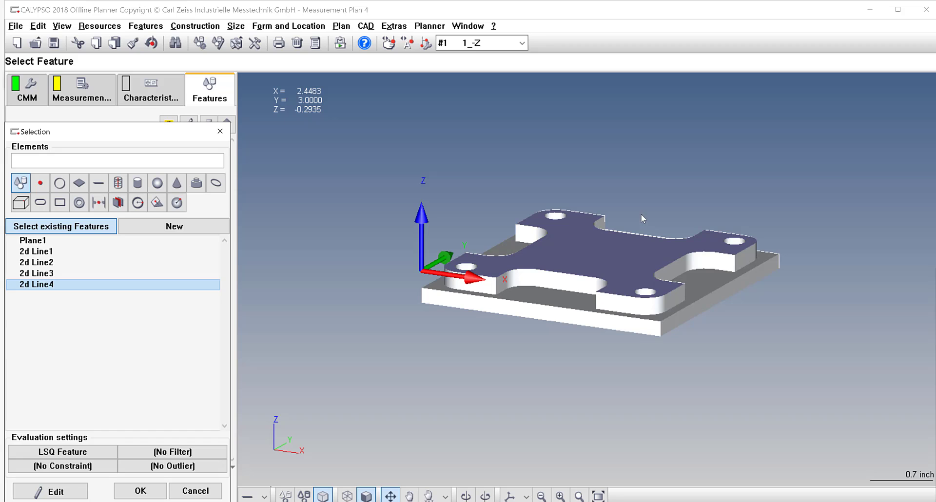
pyautogui.click(141, 491)
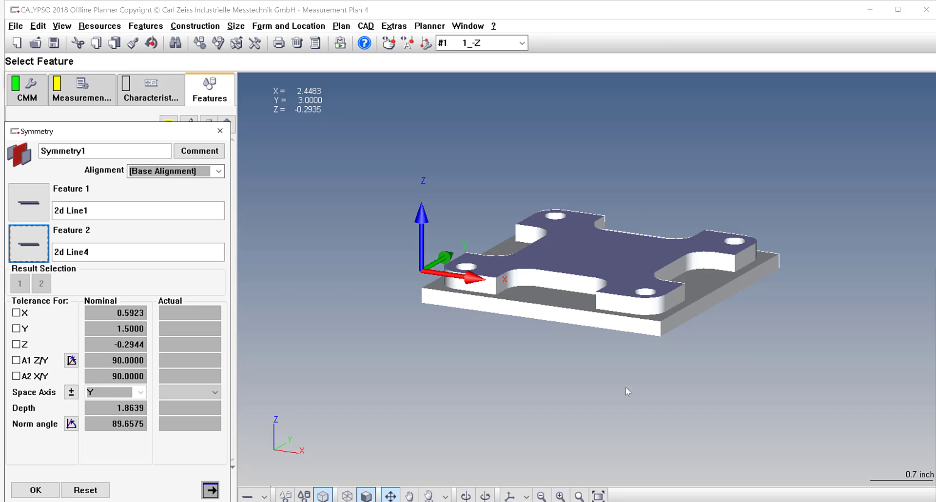
# - Display the part as a wireframe to inspect the symmetry line inside it
pyautogui.click(347, 496)
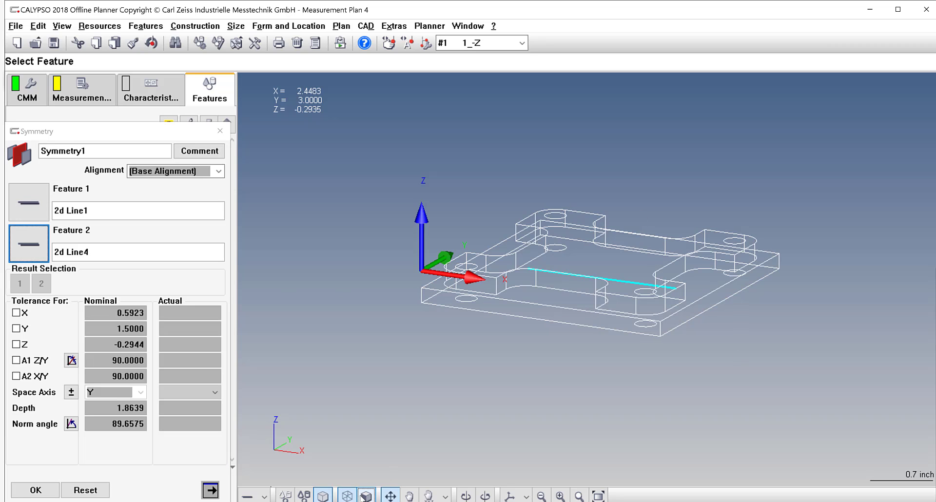
pyautogui.moveTo(701, 318); pyautogui.dragTo(736, 289, button='middle')
pyautogui.moveTo(730, 342); pyautogui.dragTo(569, 302)
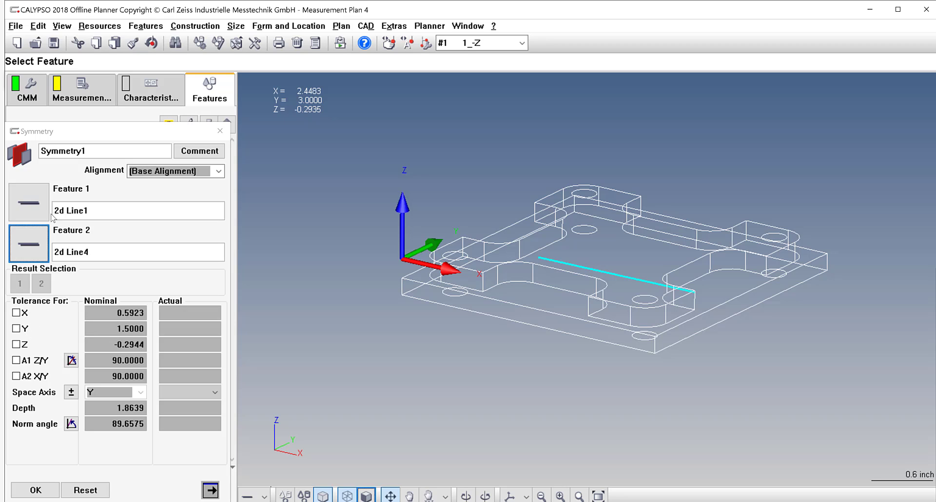
# - Name the symmetry between 2d Line1 and 2d Line4 Y MID POINT and accept the construction
pyautogui.moveTo(97, 152); pyautogui.dragTo(0, 155)
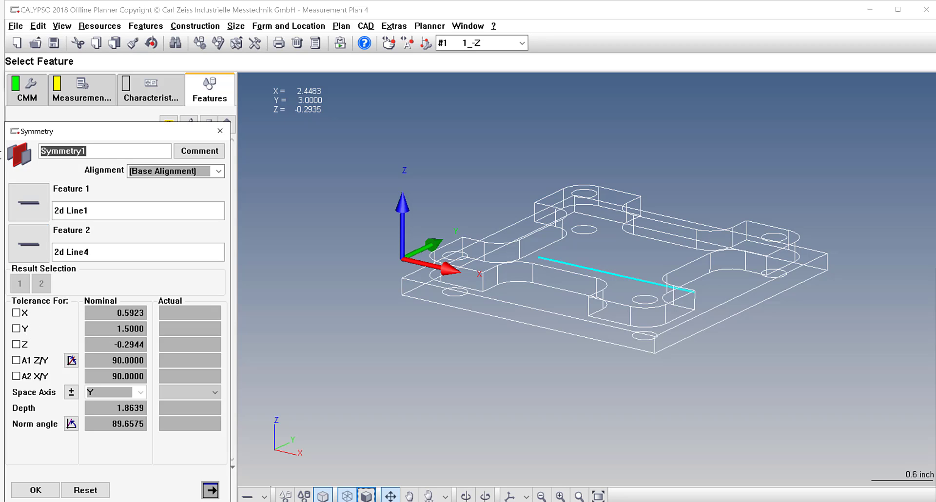
pyautogui.write('Y MI')
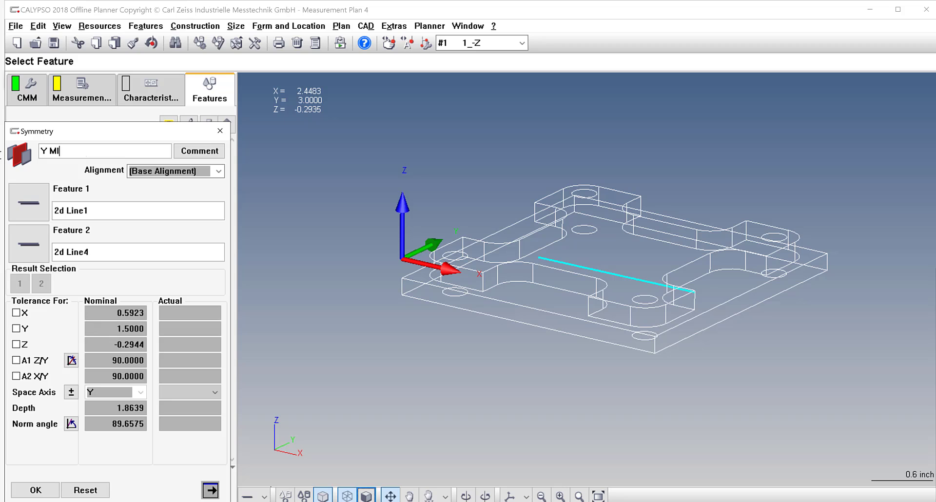
pyautogui.write('D POINT')
pyautogui.click(36, 490)
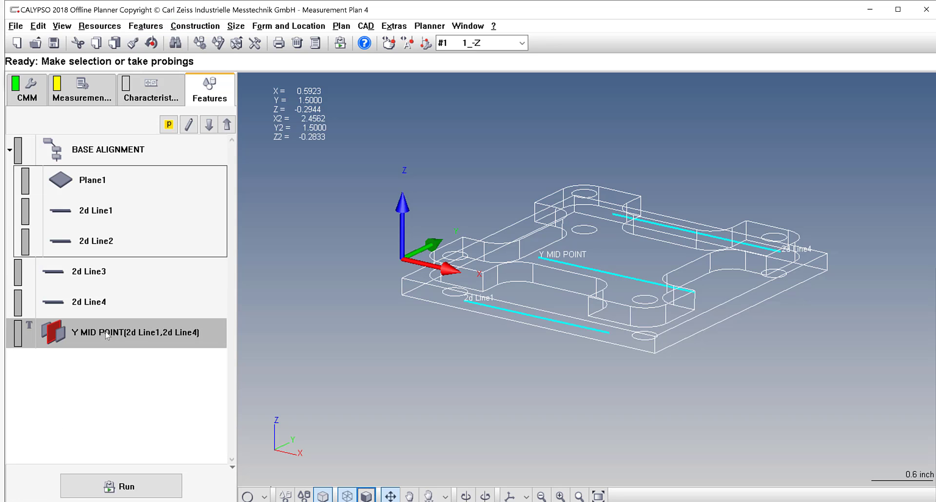
# - Construct a second symmetry using 2d Line2 as Feature 1 and 2d Line3 as Feature 2
pyautogui.click(195, 25)
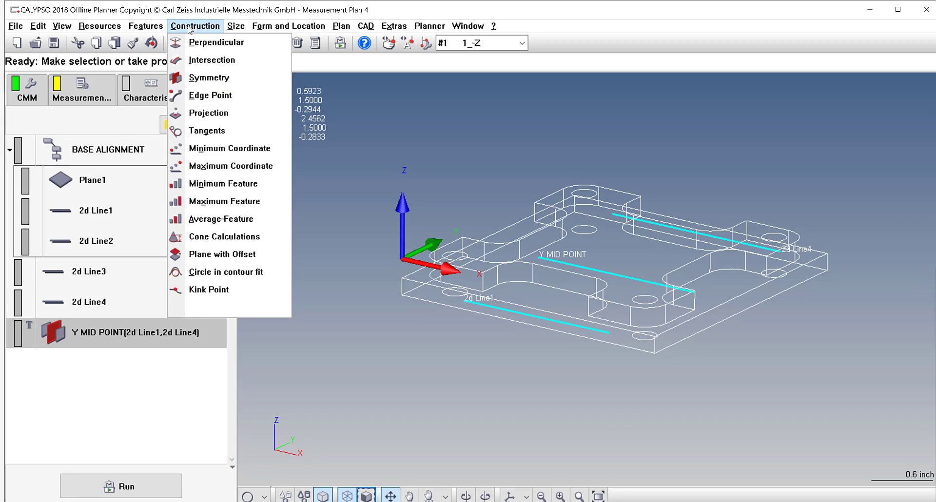
pyautogui.click(210, 78)
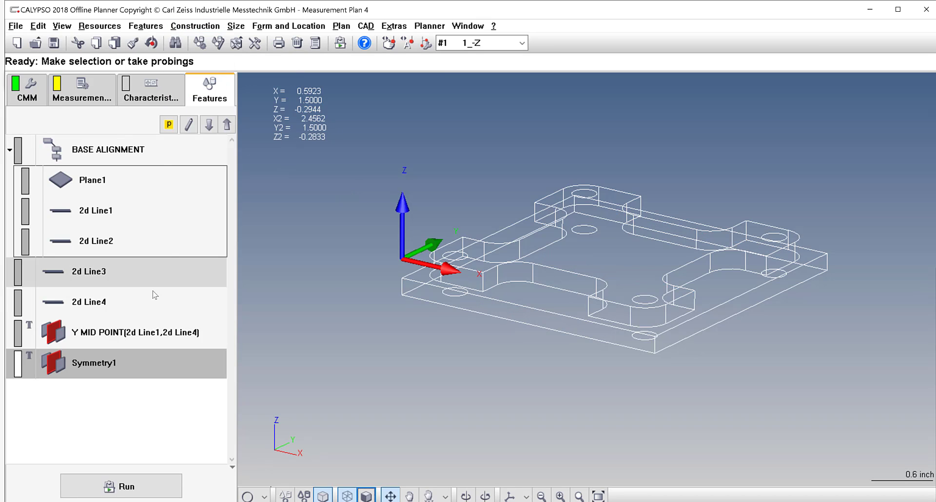
pyautogui.click(31, 216)
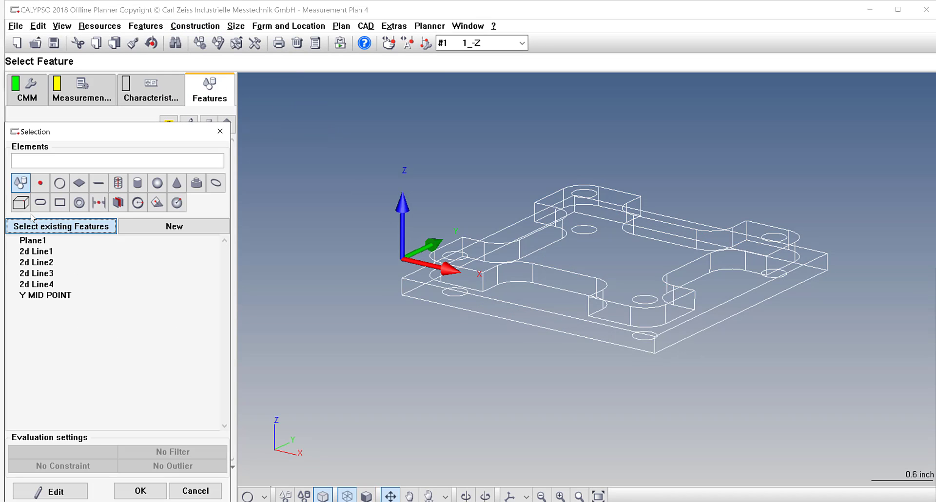
pyautogui.click(44, 265)
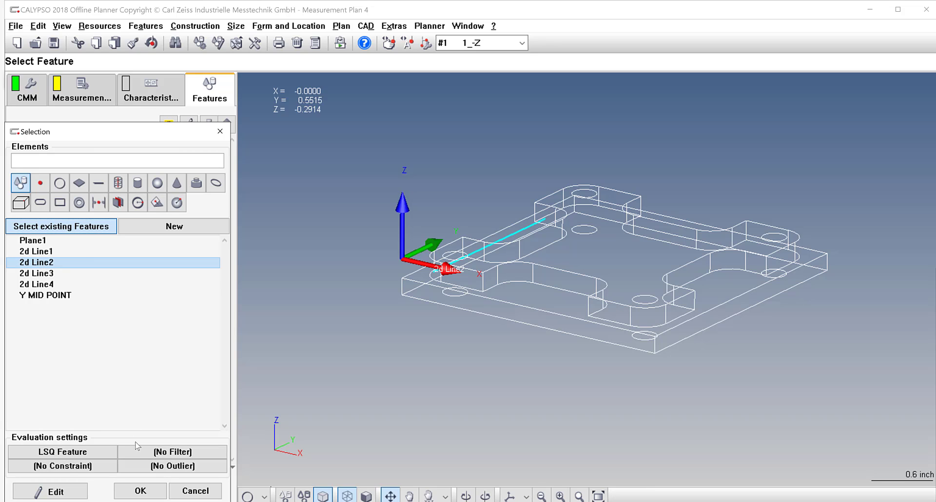
pyautogui.click(140, 491)
pyautogui.click(43, 260)
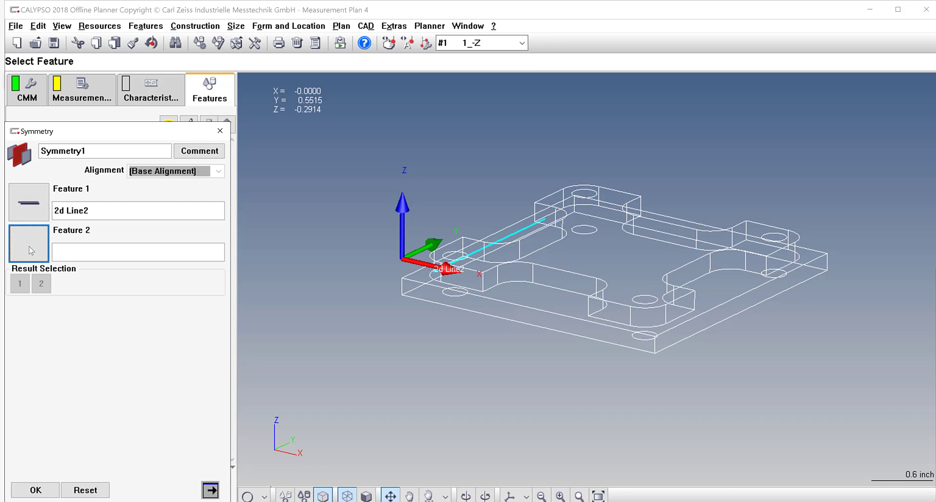
pyautogui.click(43, 274)
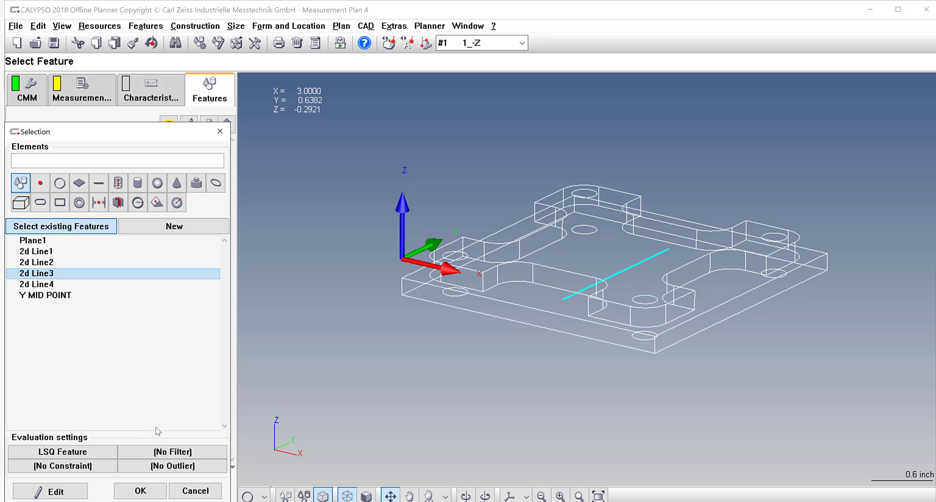
pyautogui.click(141, 491)
# - Name the symmetry between 2d Line2 and 2d Line3 X MIDPOINT and accept the construction
pyautogui.moveTo(101, 148); pyautogui.dragTo(0, 162)
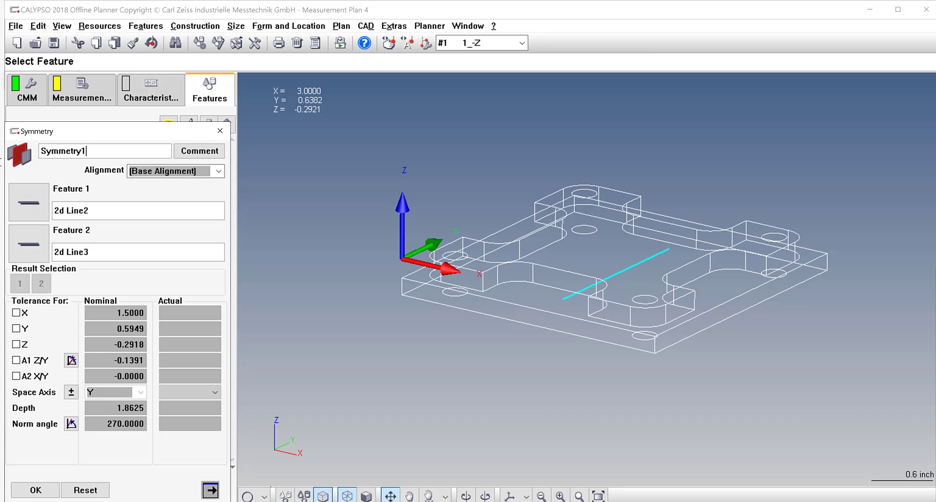
pyautogui.write('X')
pyautogui.press('BackSpace')
pyautogui.press('BackSpace')
pyautogui.press('BackSpace')
pyautogui.press('BackSpace')
pyautogui.press('BackSpace')
pyautogui.press('BackSpace')
pyautogui.press('BackSpace')
pyautogui.press('BackSpace')
pyautogui.press('BackSpace')
pyautogui.press('BackSpace')
pyautogui.write('X MIDPOINT')
pyautogui.click(36, 490)
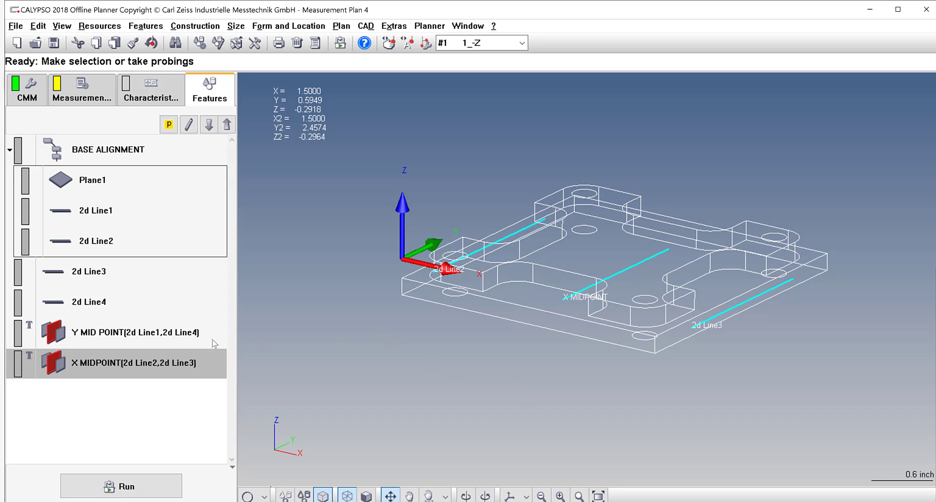
# - Add a new alignment characteristic and assign Plane1 as its spatial rotation
pyautogui.click(221, 400)
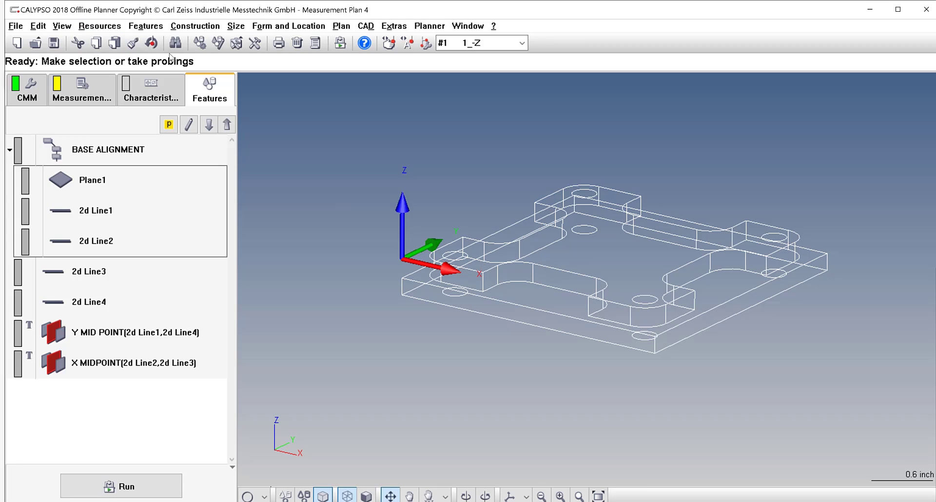
pyautogui.click(163, 97)
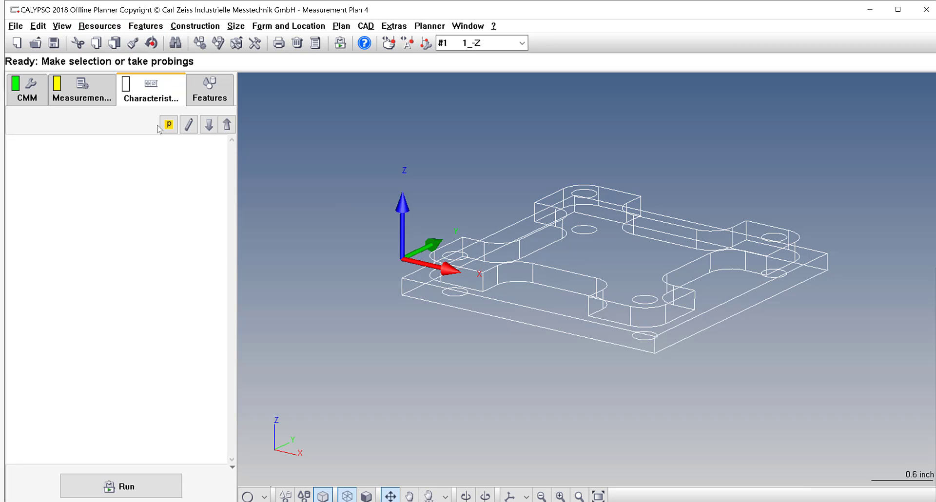
pyautogui.click(210, 90)
pyautogui.click(99, 26)
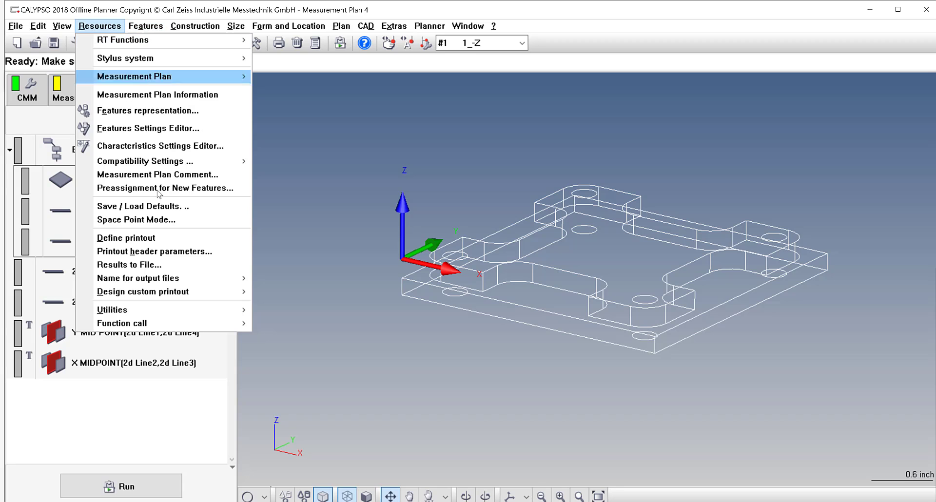
pyautogui.moveTo(195, 310)
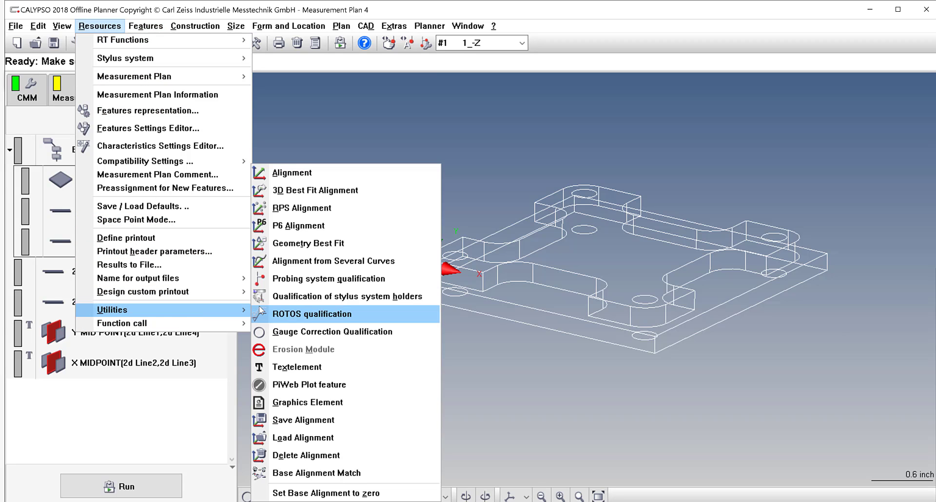
pyautogui.click(309, 172)
pyautogui.doubleClick(74, 154)
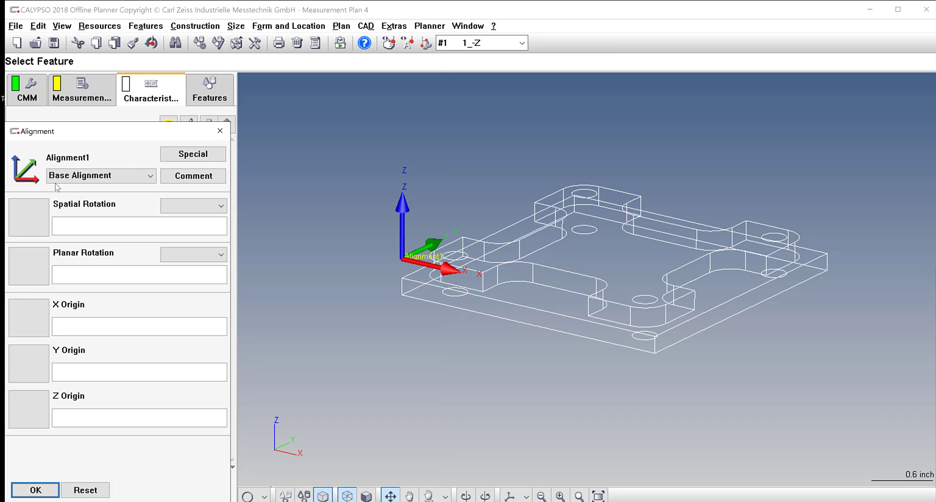
pyautogui.click(27, 223)
pyautogui.click(47, 241)
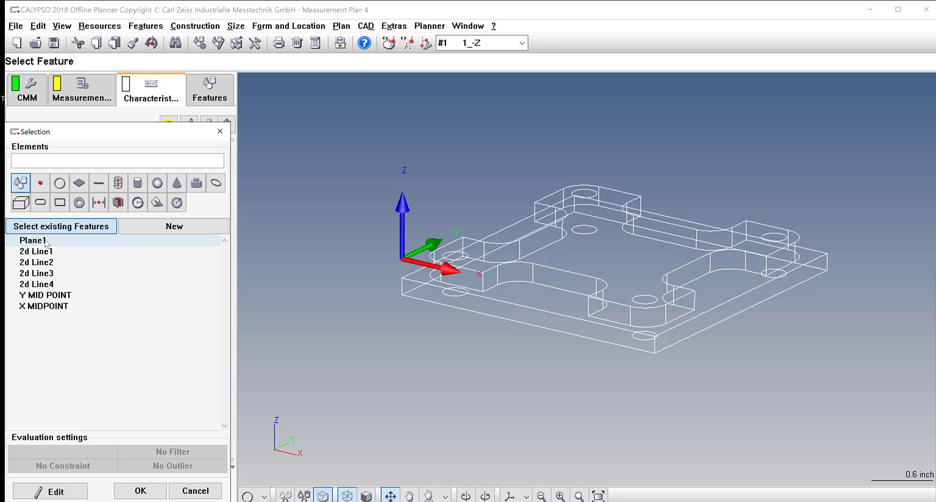
pyautogui.click(149, 491)
# - Assign the Y MID POINT symmetry as the planar rotation of the new alignment
pyautogui.click(37, 268)
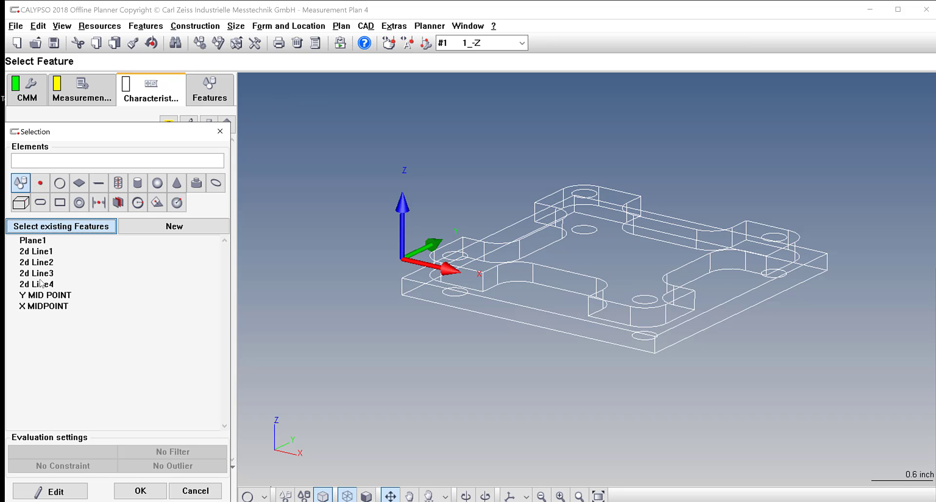
pyautogui.click(48, 306)
pyautogui.click(40, 296)
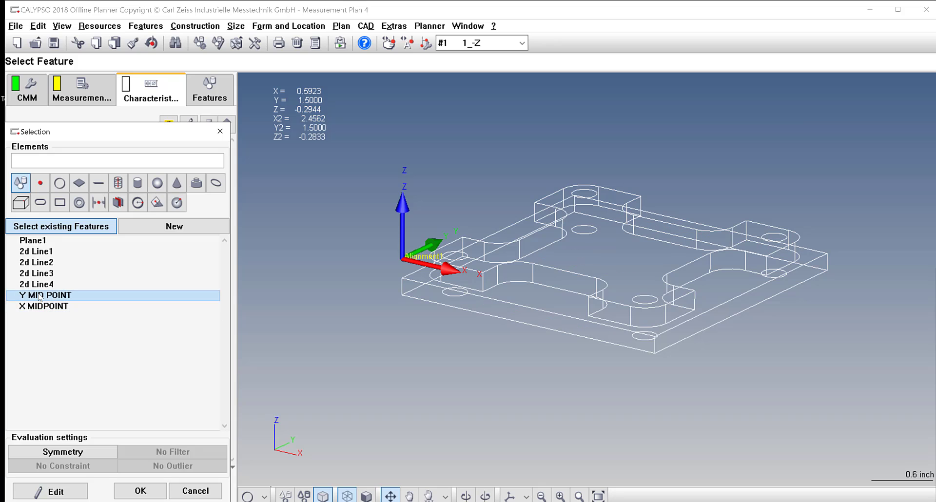
pyautogui.click(141, 492)
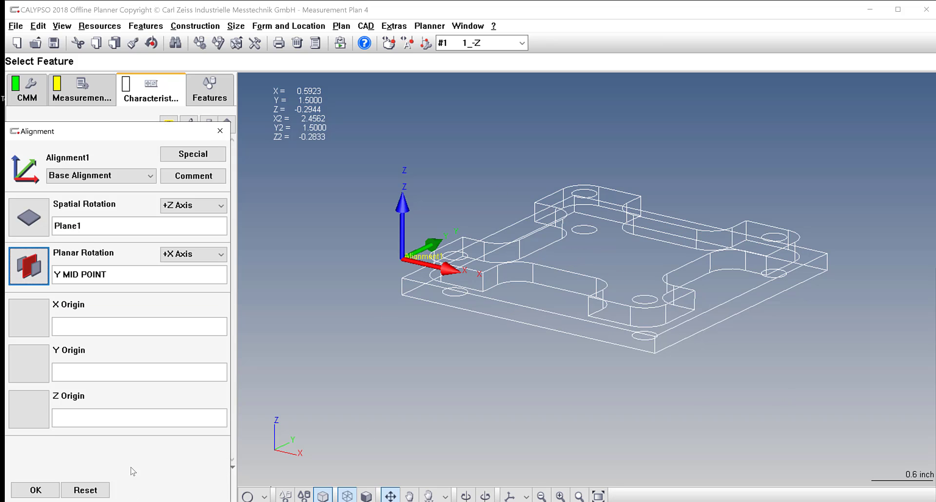
# - Set the alignment's X origin to X MIDPOINT and its Y origin to Y MID POINT
pyautogui.click(39, 314)
pyautogui.click(44, 306)
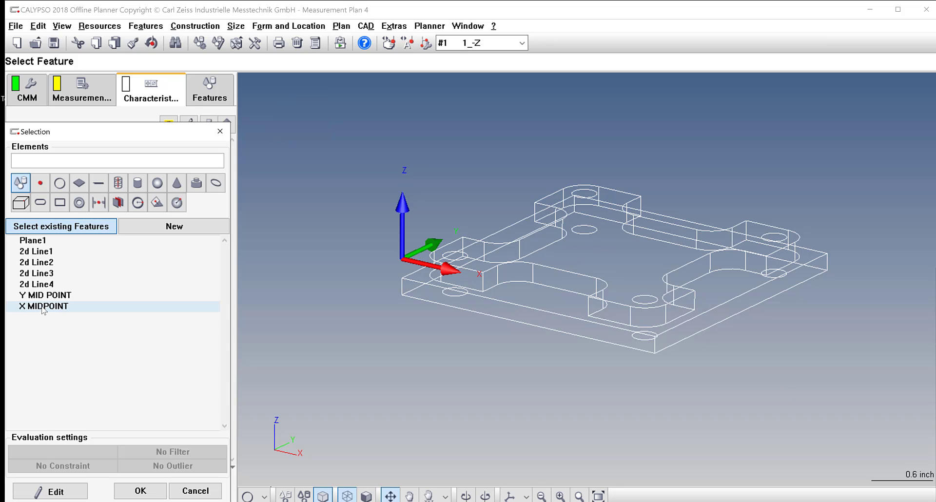
pyautogui.click(141, 491)
pyautogui.click(29, 364)
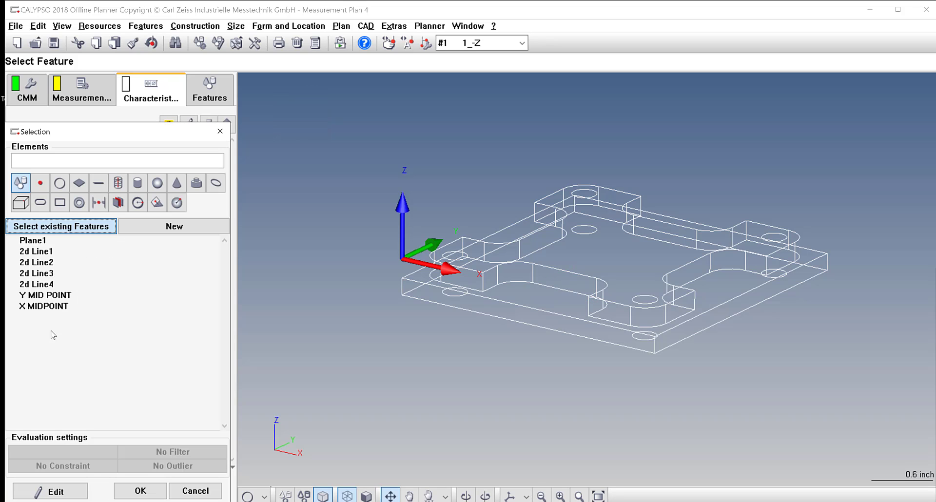
pyautogui.click(45, 296)
pyautogui.click(140, 491)
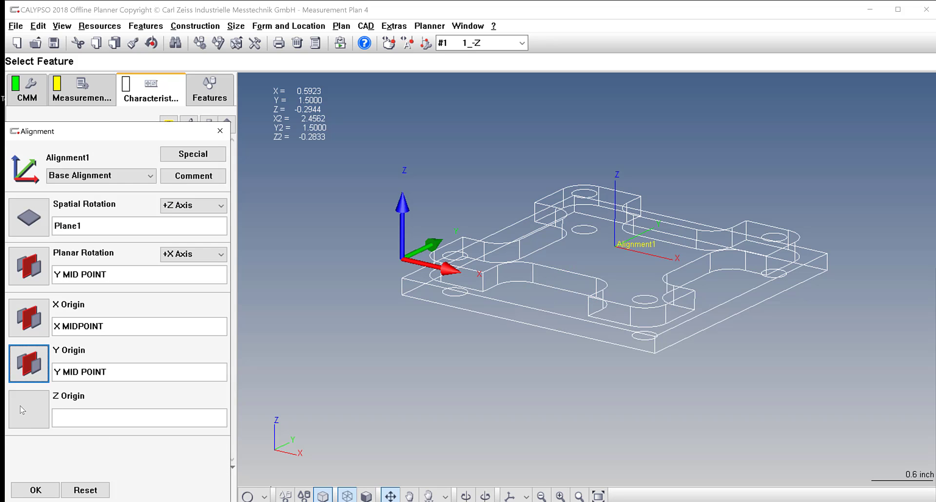
# - Set the alignment's Z origin to Plane1 and accept the alignment definition
pyautogui.click(29, 410)
pyautogui.click(44, 241)
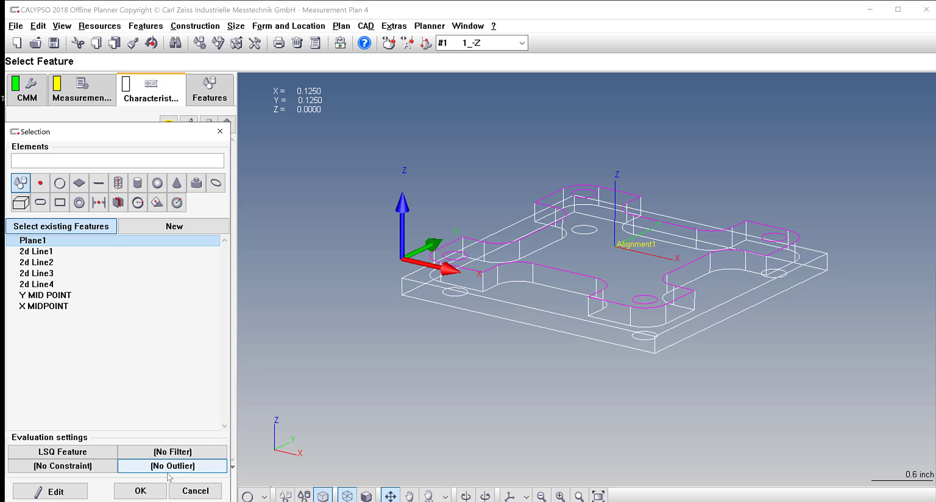
pyautogui.click(141, 491)
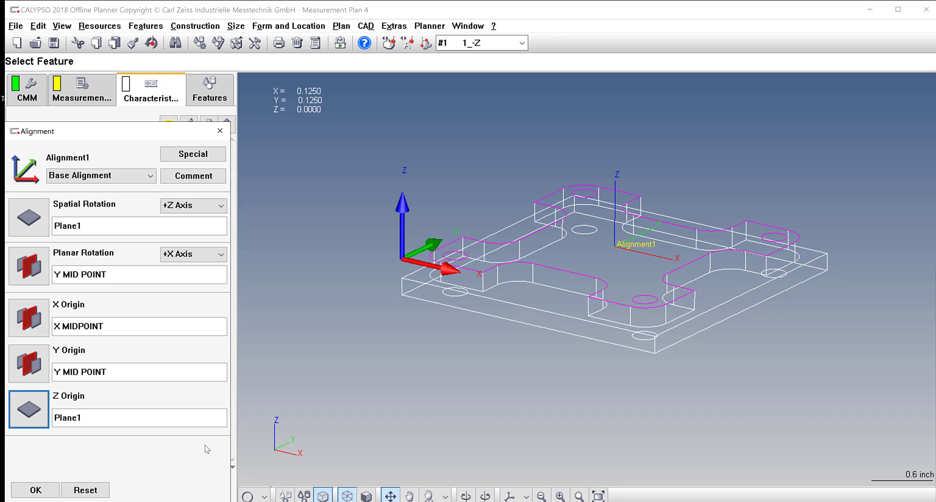
pyautogui.click(35, 490)
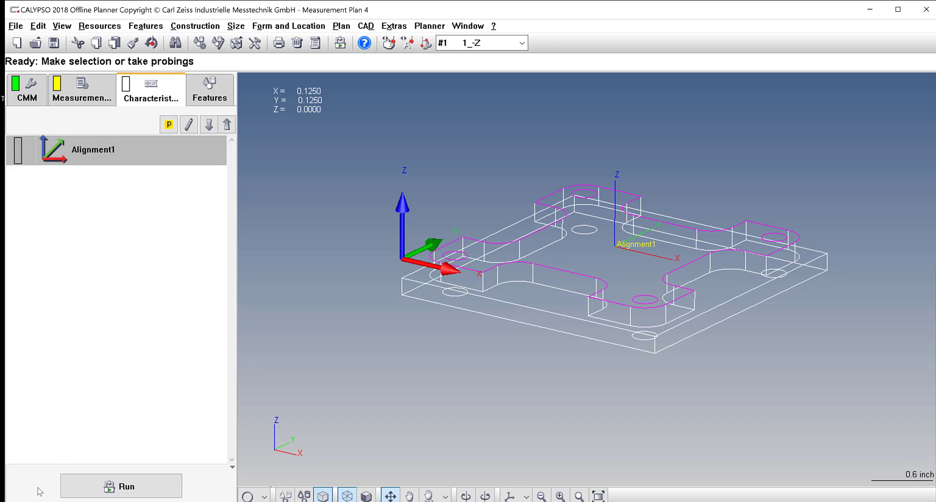
# - Rename the new alignment as PART CENTER and return the model to shaded display
pyautogui.rightClick(115, 142)
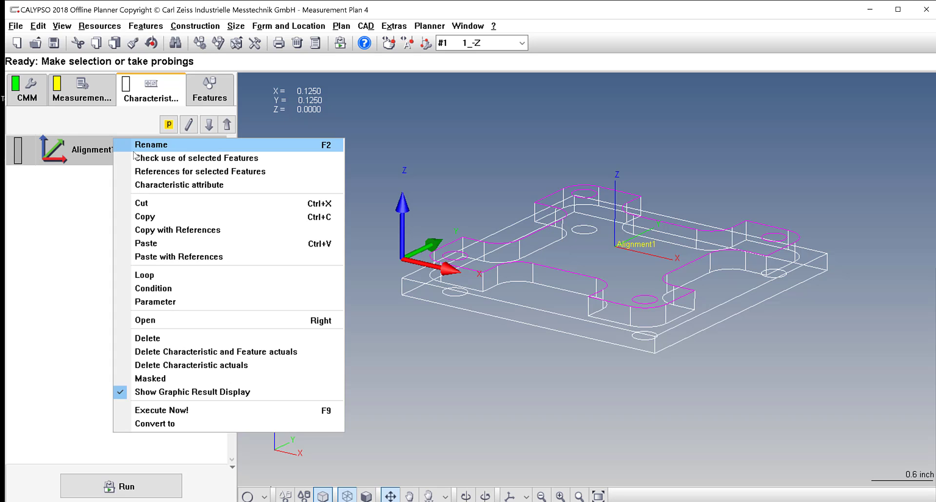
pyautogui.click(134, 146)
pyautogui.write('PART CENTER')
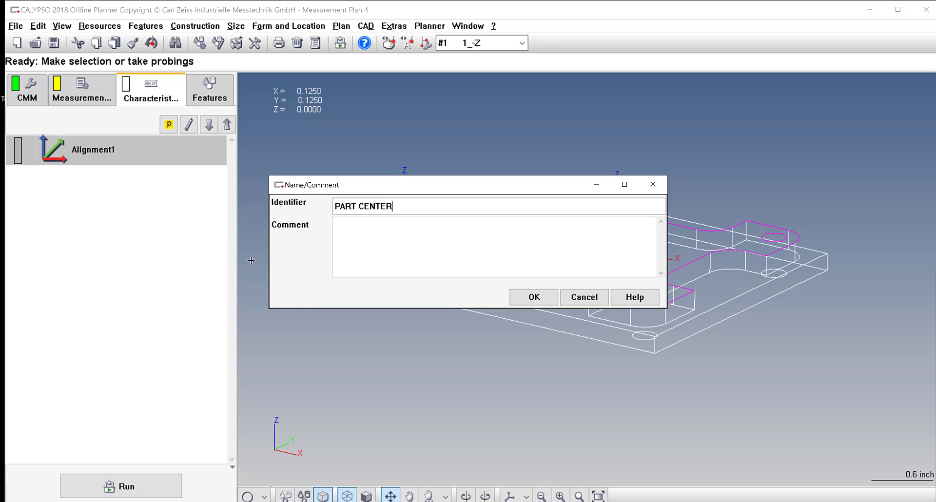
pyautogui.click(535, 297)
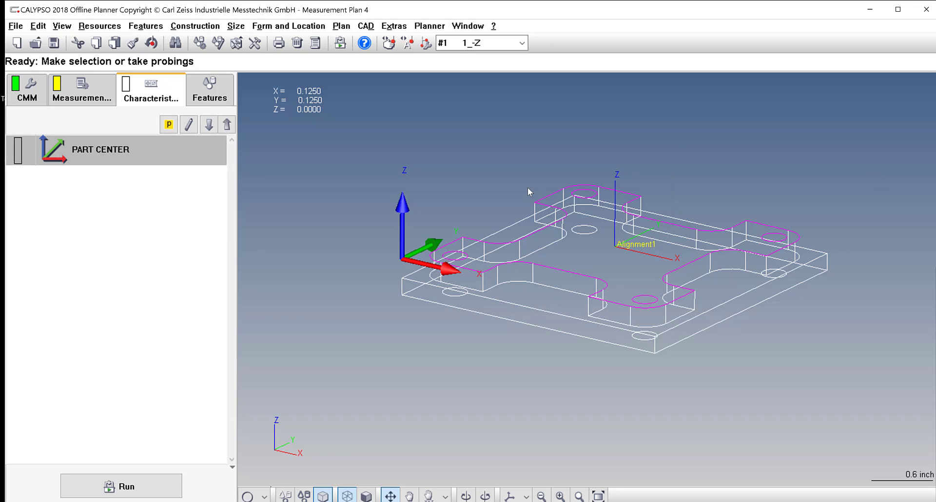
pyautogui.click(366, 496)
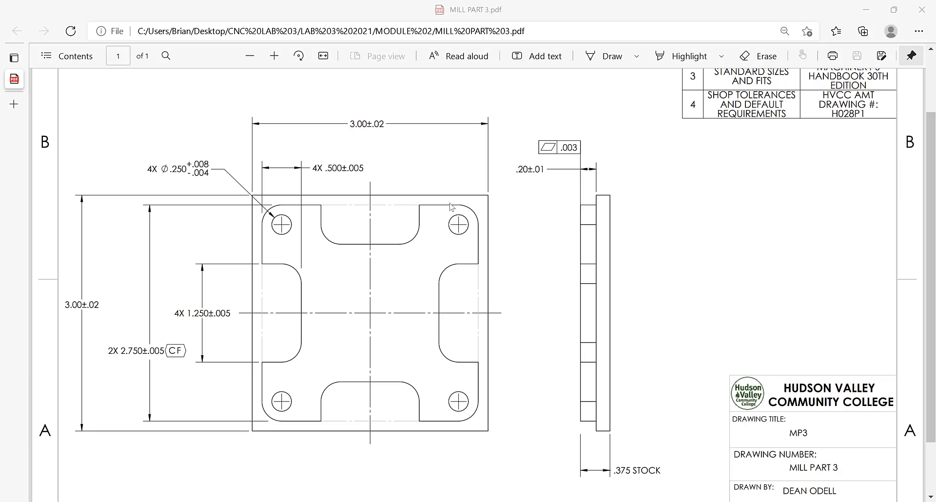
# - Examine the notes, dimensions and tolerances on the MILL PART 3.pdf drawing
pyautogui.scroll(2, 464, 247)
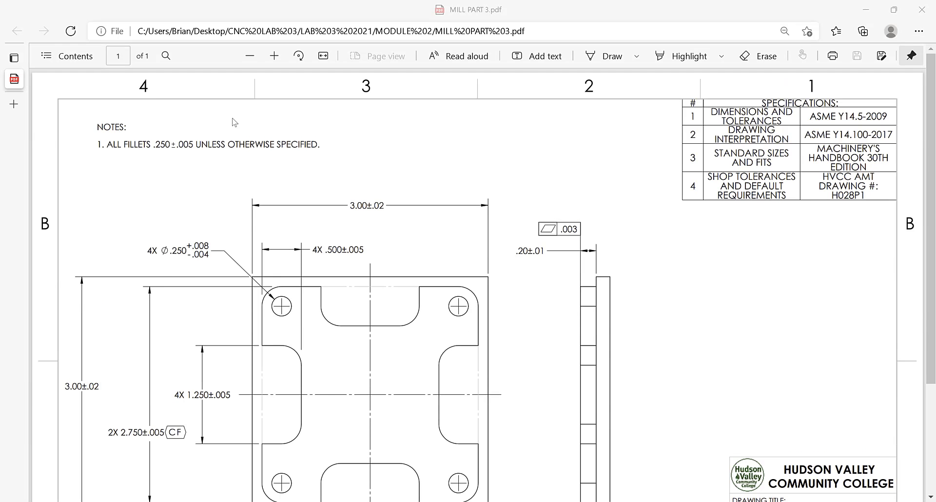
pyautogui.scroll(-2, 200, 145)
pyautogui.scroll(-2, 201, 146)
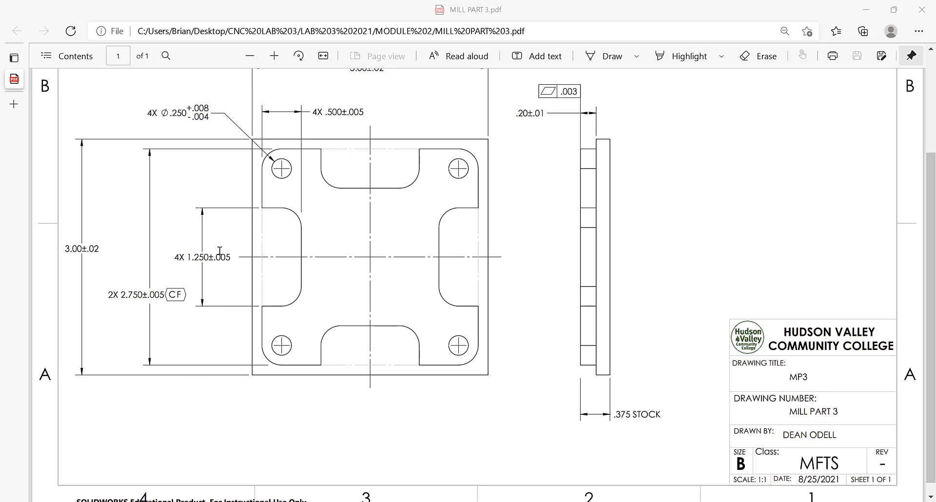
pyautogui.scroll(2, 219, 251)
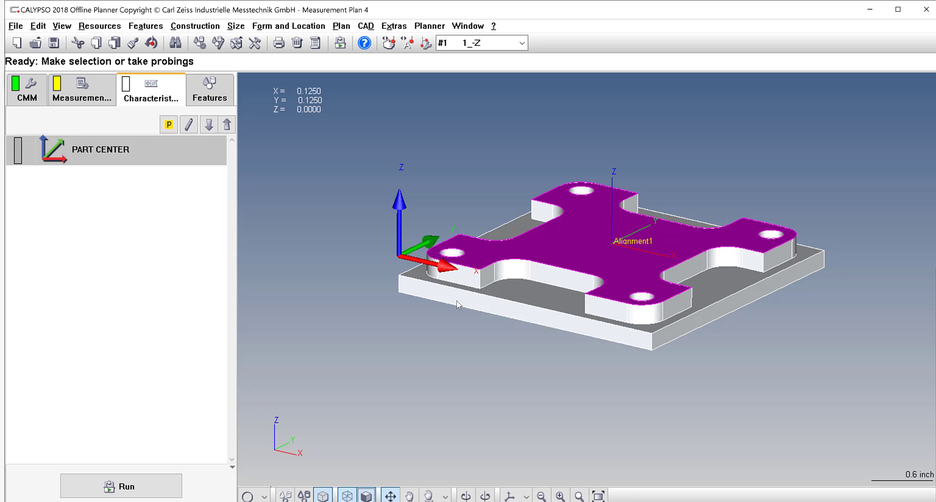
# - Return to CALYPSO and orient the part to a top view looking down the Z axis
pyautogui.rightClick(452, 180)
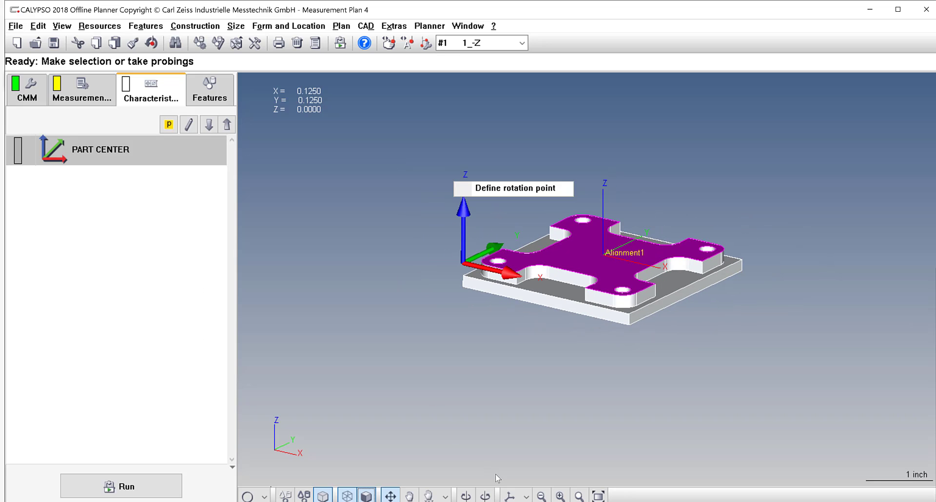
pyautogui.click(526, 496)
pyautogui.click(554, 441)
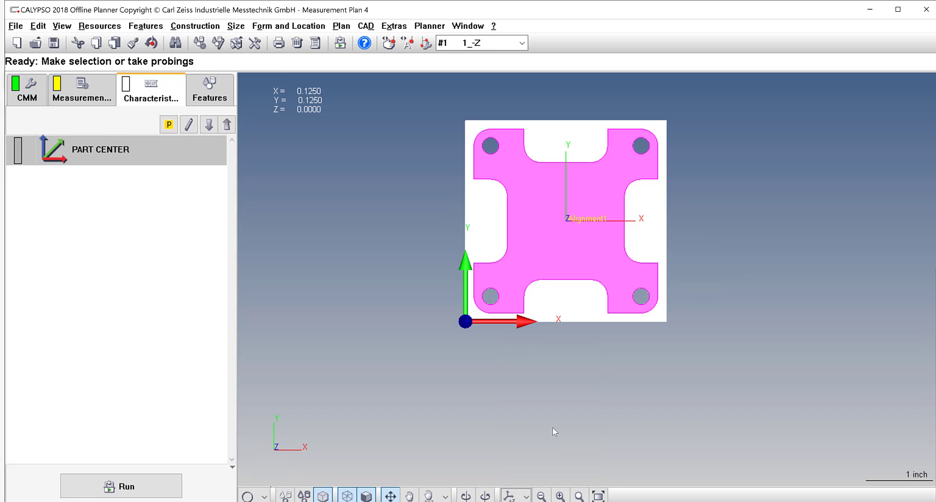
# - Define a circle on the cylinder wall of each of the four corner holes: back-left, back-right, front-left, front-right
pyautogui.scroll(5, 572, 239)
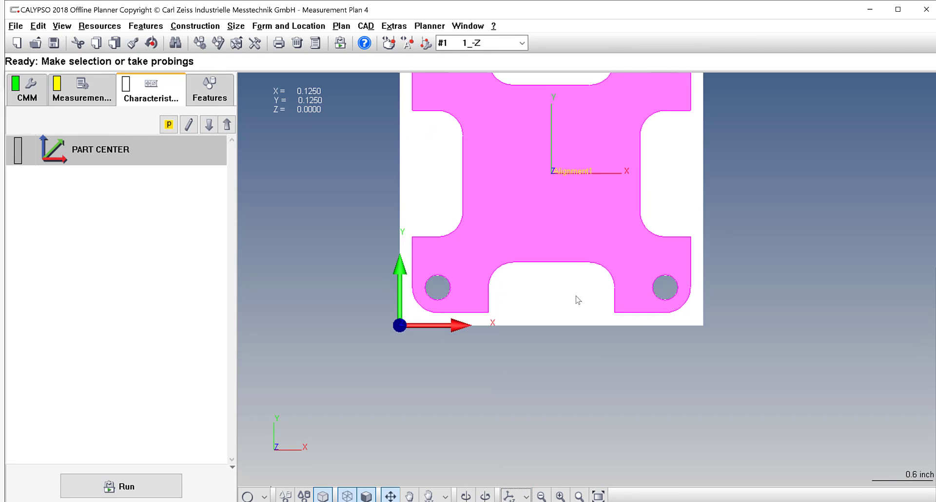
pyautogui.moveTo(576, 296); pyautogui.dragTo(534, 413, button='right')
pyautogui.moveTo(534, 412); pyautogui.dragTo(521, 321)
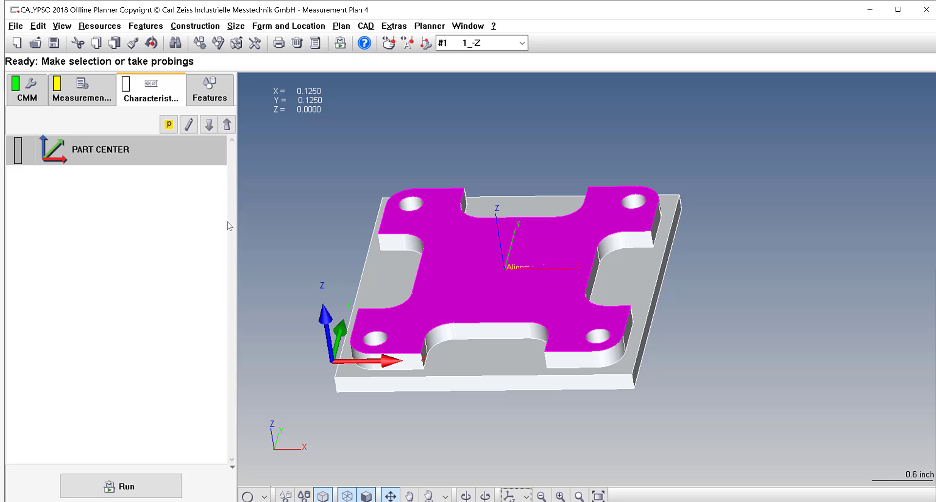
pyautogui.click(211, 87)
pyautogui.click(11, 150)
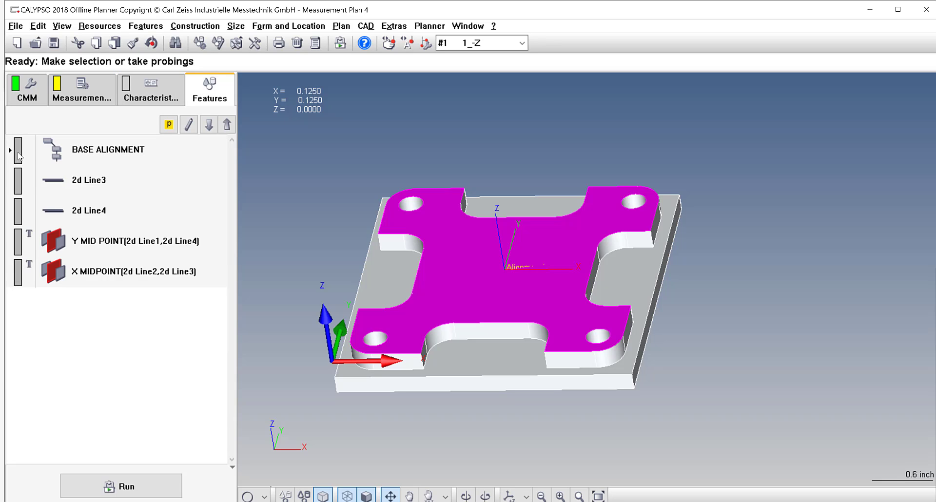
pyautogui.click(264, 495)
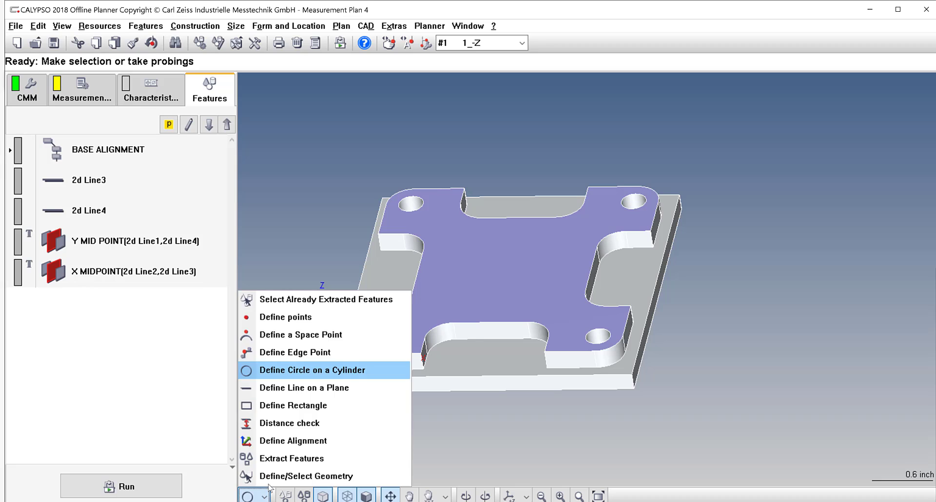
pyautogui.click(309, 370)
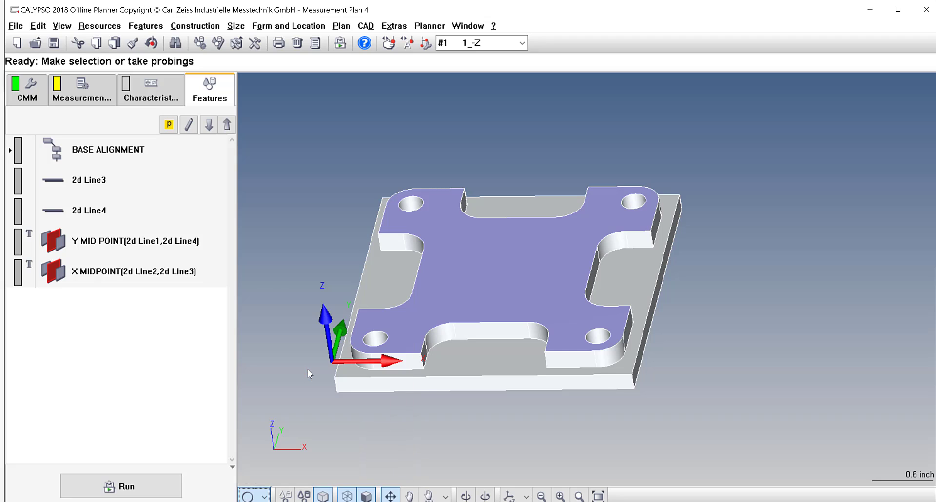
pyautogui.click(411, 205)
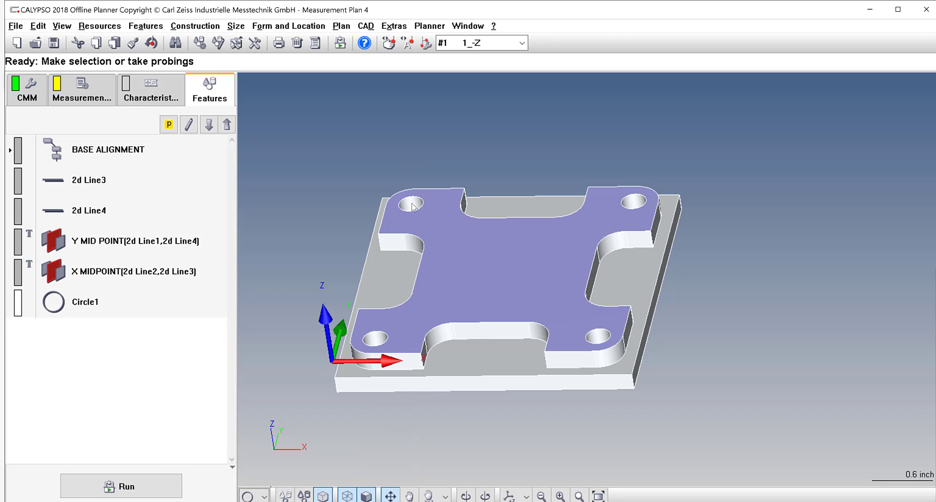
pyautogui.click(633, 201)
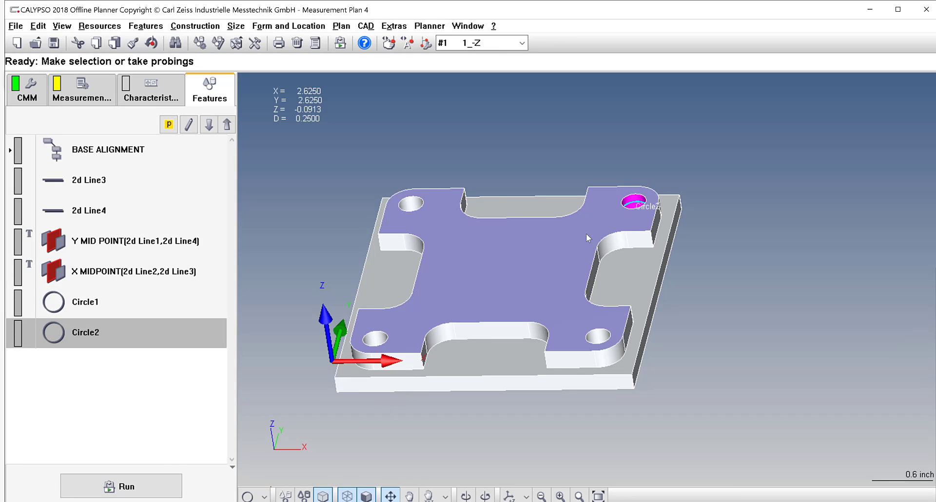
pyautogui.click(374, 341)
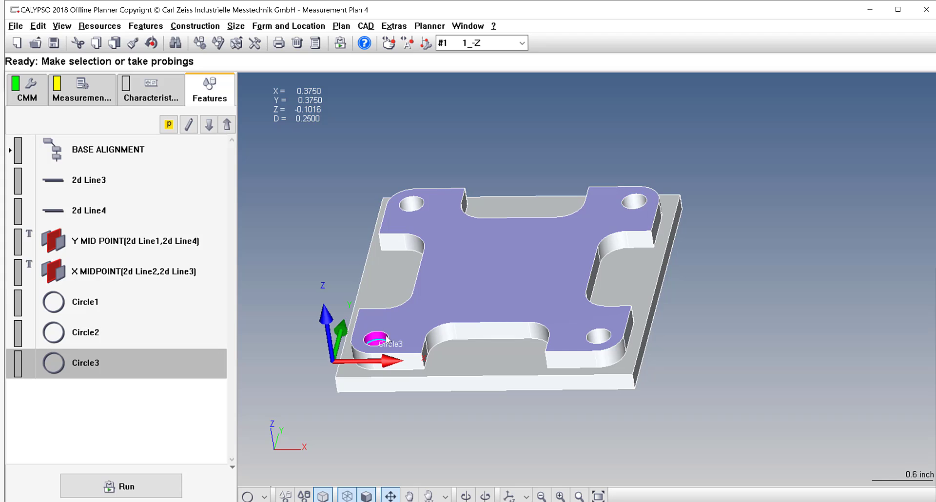
pyautogui.click(600, 338)
# - Open the Circle1 feature definition and set its alignment to PART CENTER
pyautogui.click(95, 305)
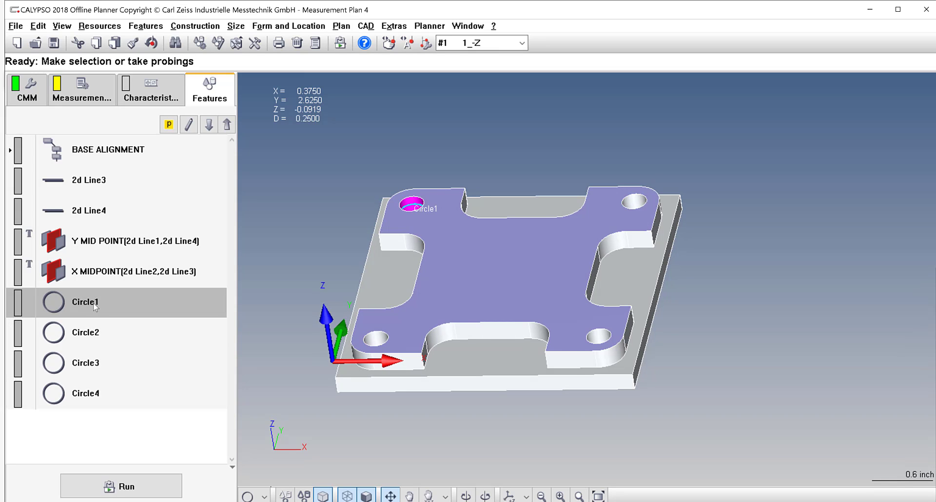
pyautogui.doubleClick(95, 305)
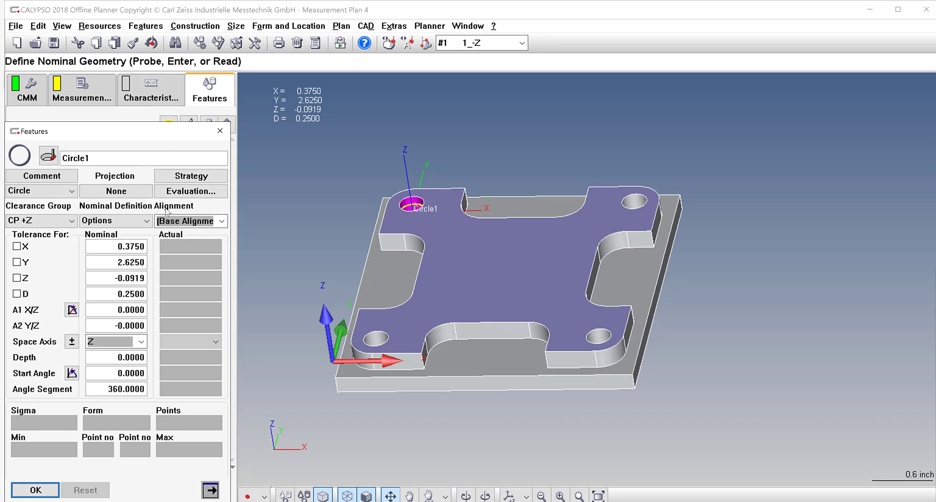
pyautogui.click(187, 222)
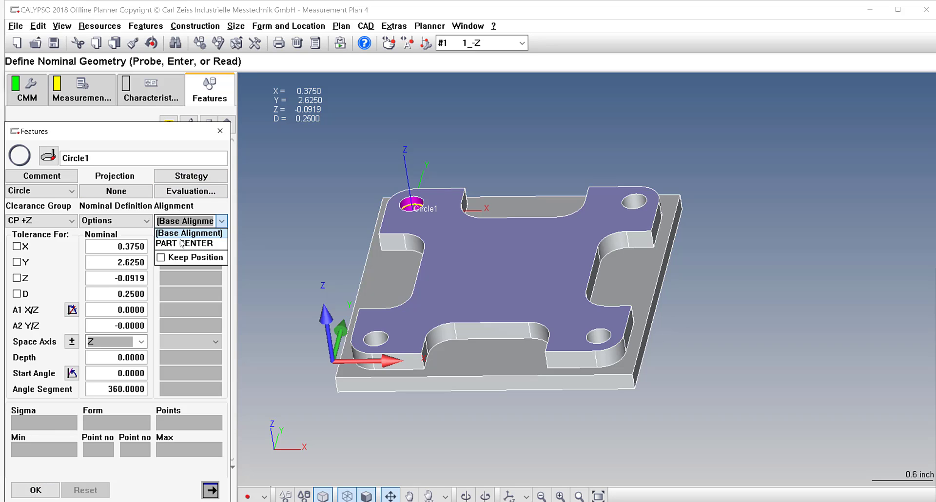
pyautogui.click(182, 247)
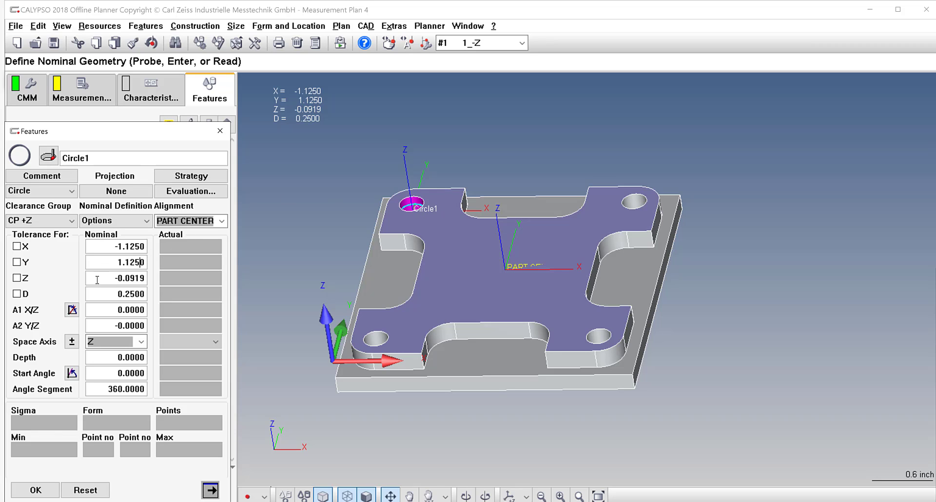
# - Review the circle path settings in Circle1's measurement strategy and accept them
pyautogui.click(194, 176)
pyautogui.click(53, 277)
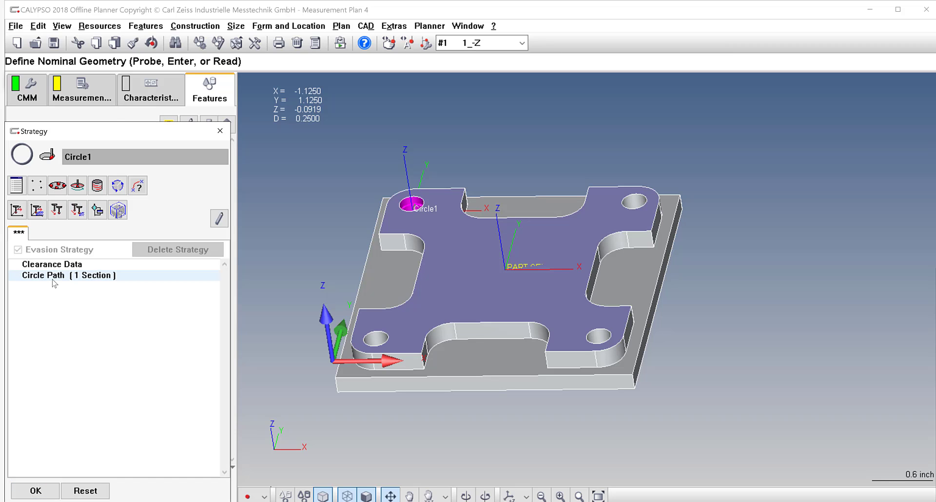
pyautogui.doubleClick(53, 279)
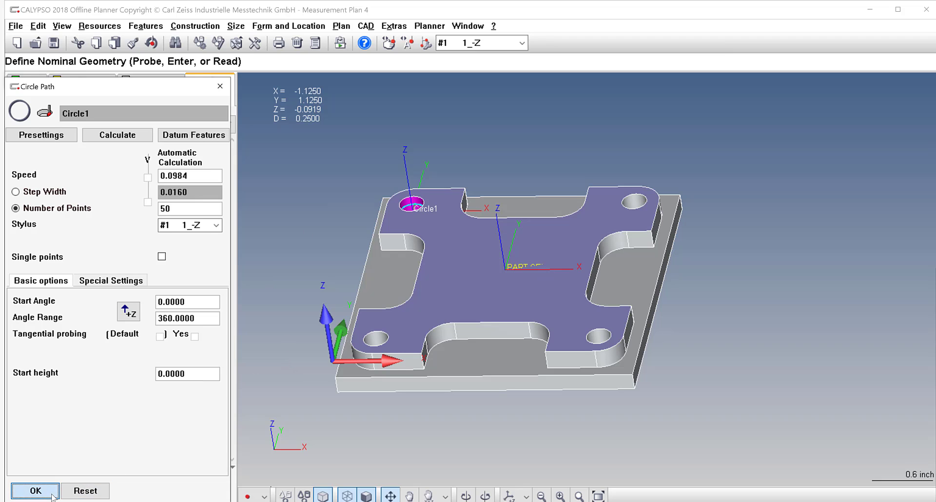
pyautogui.click(35, 491)
pyautogui.click(35, 491)
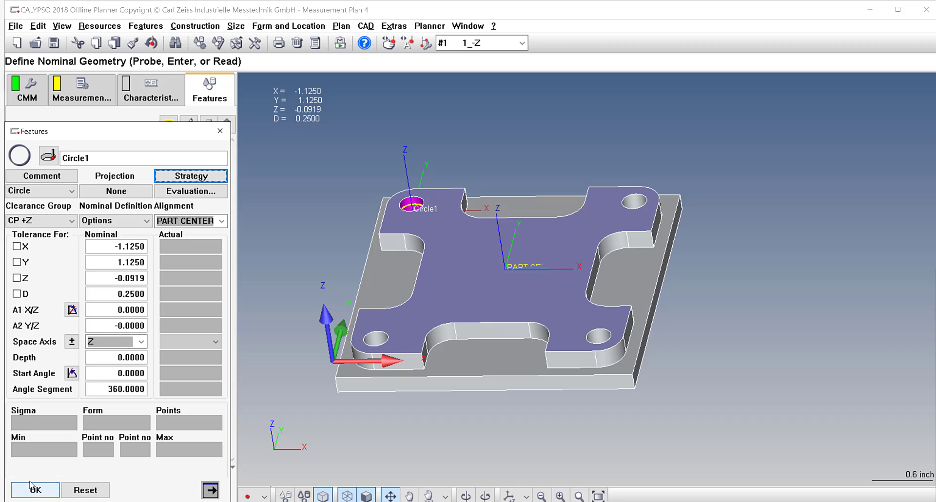
# - Enable X, Y and D tolerances for Circle1 and set the X and Y limits to +0.005 and -0.005
pyautogui.click(18, 246)
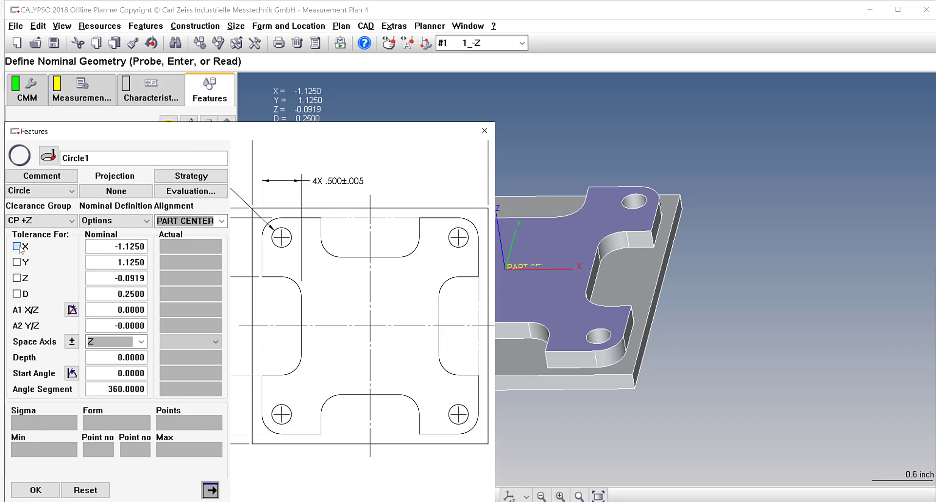
pyautogui.click(18, 262)
pyautogui.click(16, 294)
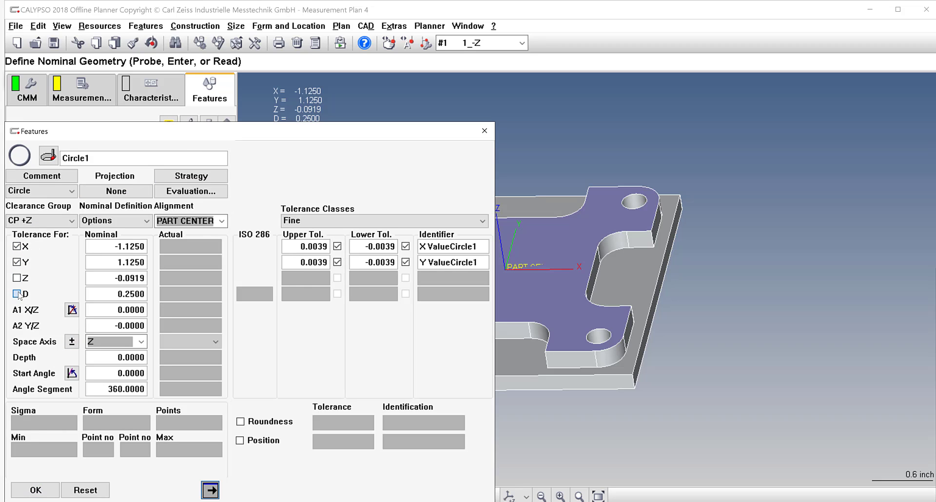
pyautogui.moveTo(319, 247); pyautogui.dragTo(396, 247)
pyautogui.write('55')
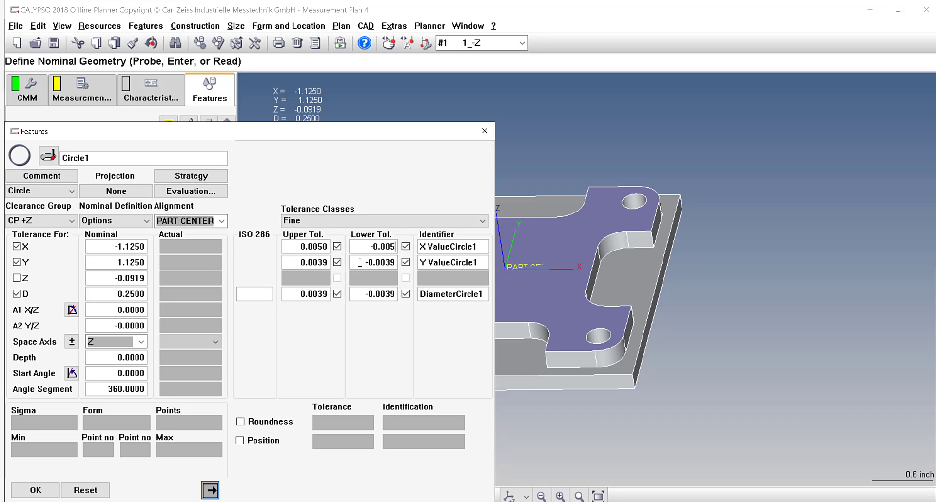
pyautogui.moveTo(319, 262); pyautogui.dragTo(396, 262)
pyautogui.write('55')
# - Switch to the MILL PART 3.pdf drawing and examine the hole callout, dimensions and tolerance notes
pyautogui.hotkey('alt', 'Tab')
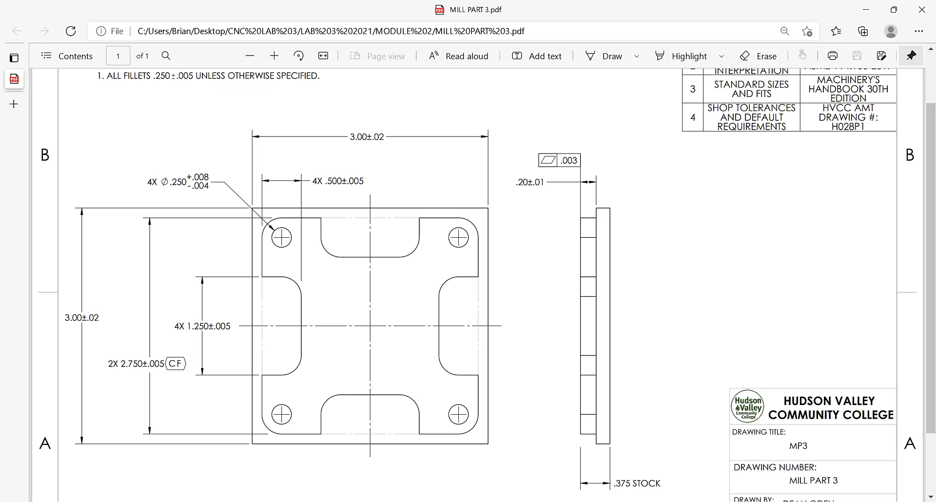
pyautogui.scroll(2, 238, 183)
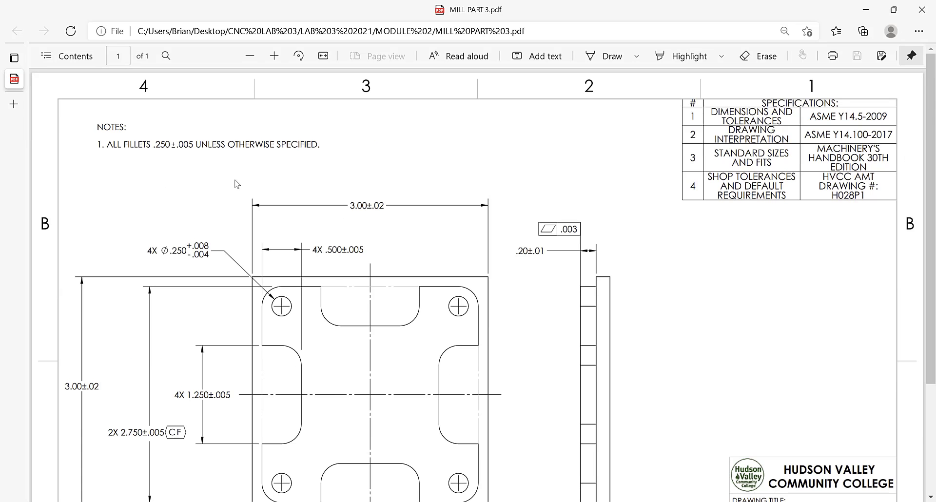
pyautogui.scroll(-4, 274, 189)
pyautogui.scroll(2, 310, 193)
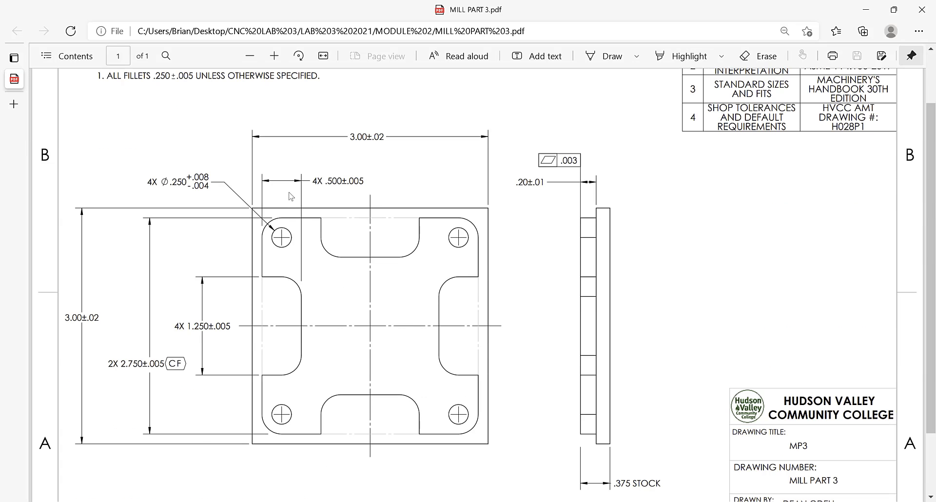
pyautogui.scroll(2, 281, 210)
pyautogui.scroll(-2, 205, 254)
pyautogui.scroll(-2, 489, 214)
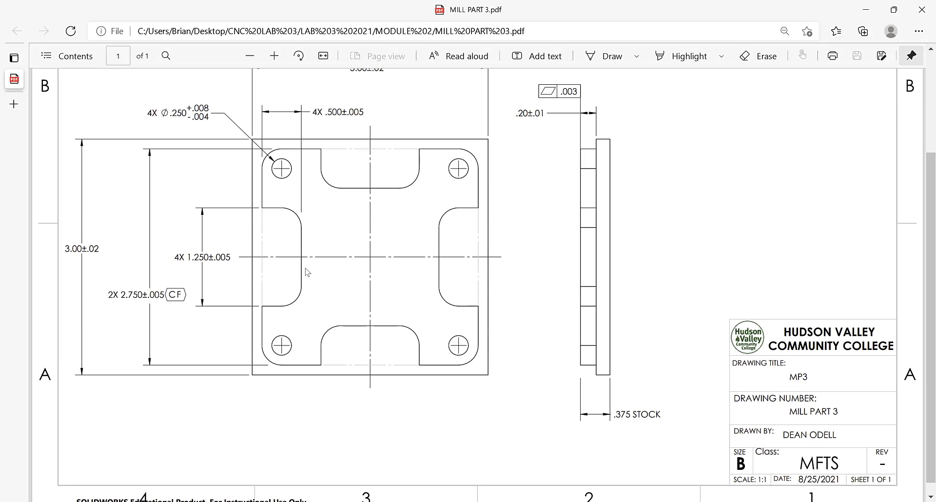
pyautogui.scroll(4, 370, 290)
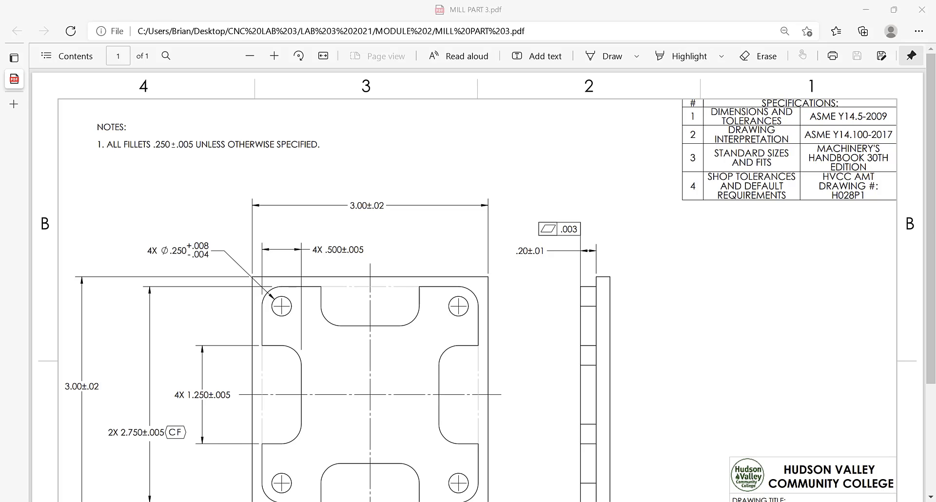
# - Return to CALYPSO, set Circle1's diameter tolerance to +0.008 and -0.004, and accept the feature definition
pyautogui.hotkey('alt', 'Tab')
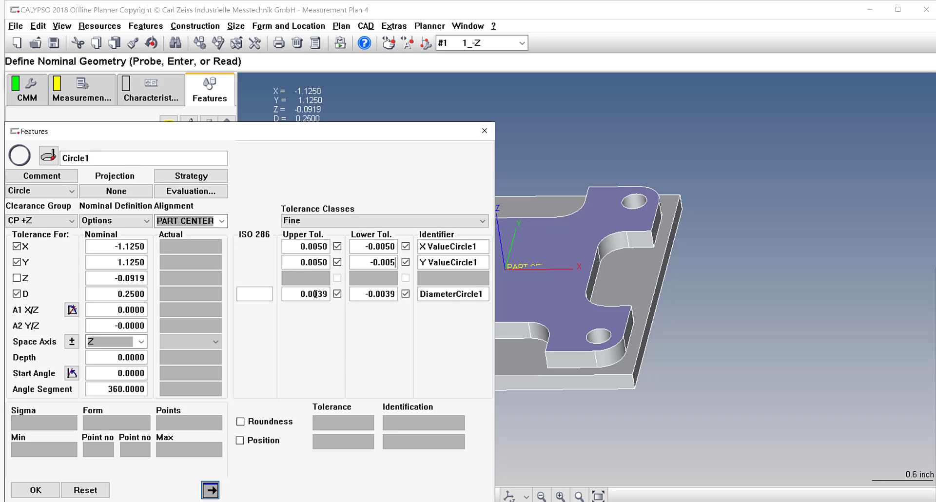
pyautogui.moveTo(315, 294); pyautogui.dragTo(396, 295)
pyautogui.write('8')
pyautogui.write('4')
pyautogui.click(99, 159)
pyautogui.click(610, 277)
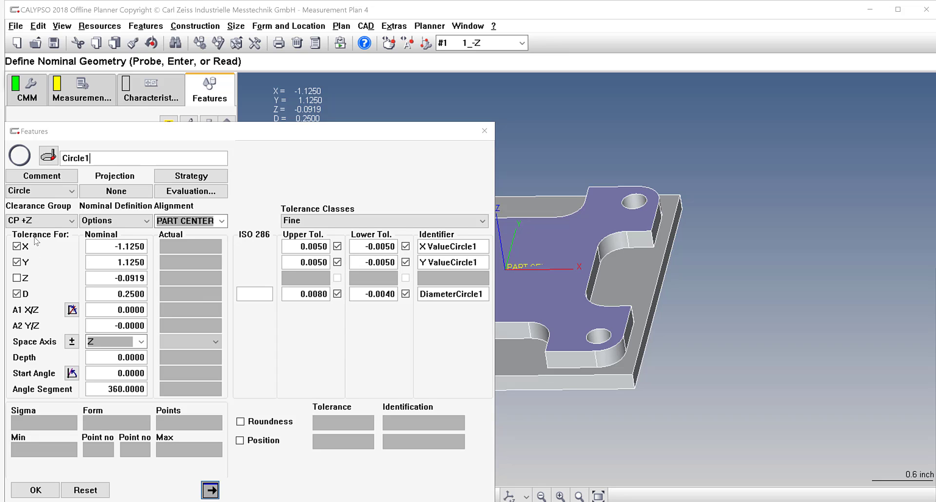
pyautogui.click(35, 490)
# - Check the characteristics list for Circle1's entries and inspect Circle2, Circle3 and Circle4 in the feature list
pyautogui.click(168, 89)
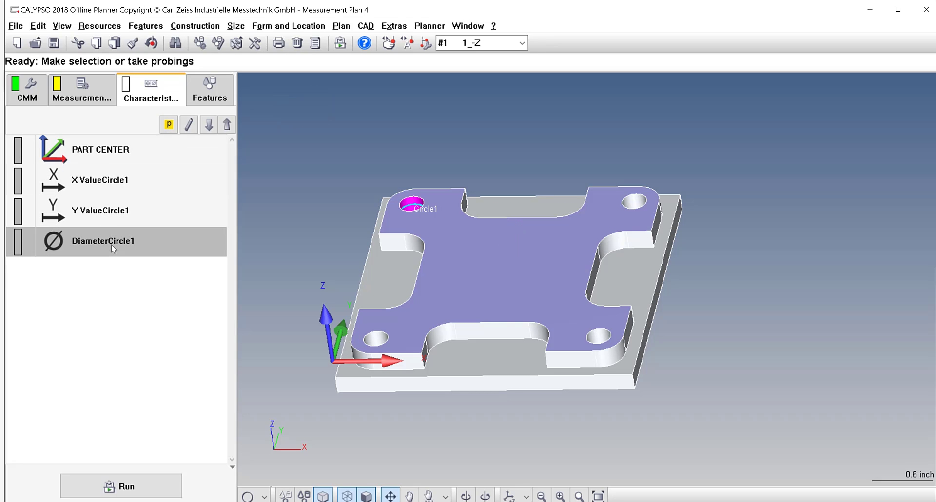
pyautogui.click(224, 97)
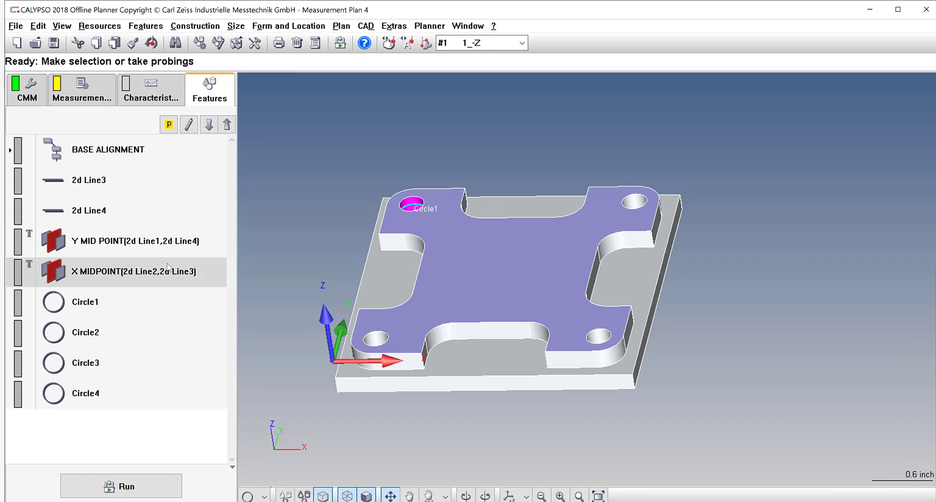
pyautogui.click(130, 332)
pyautogui.click(131, 367)
pyautogui.click(126, 396)
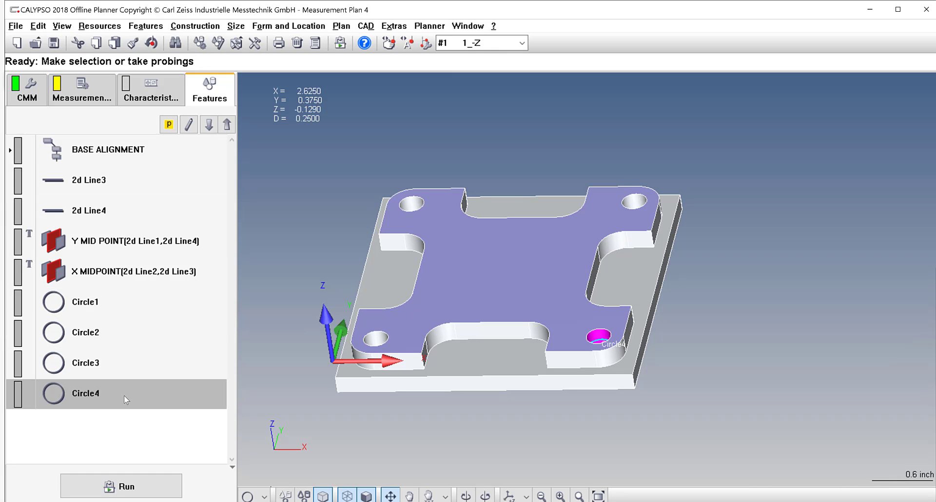
# - Copy the alignment and characteristics properties from Circle1 to Circle2, Circle3 and Circle4
pyautogui.click(105, 302)
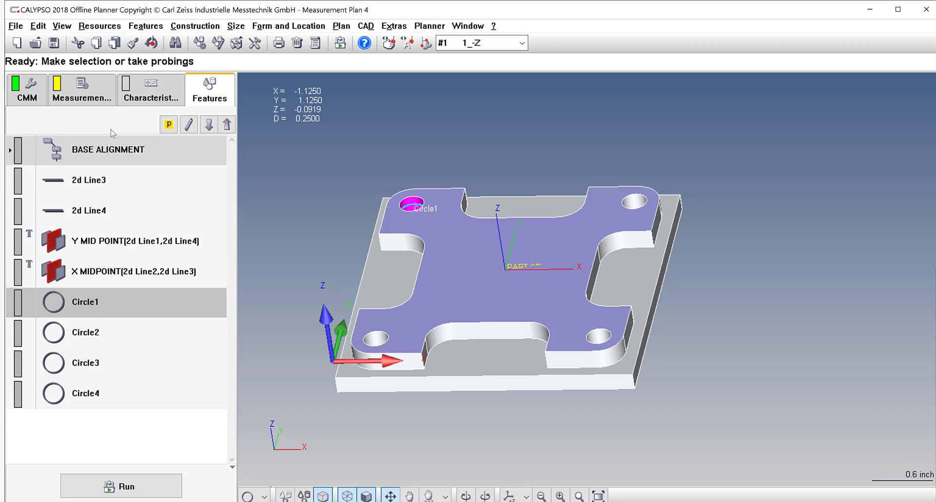
pyautogui.click(136, 44)
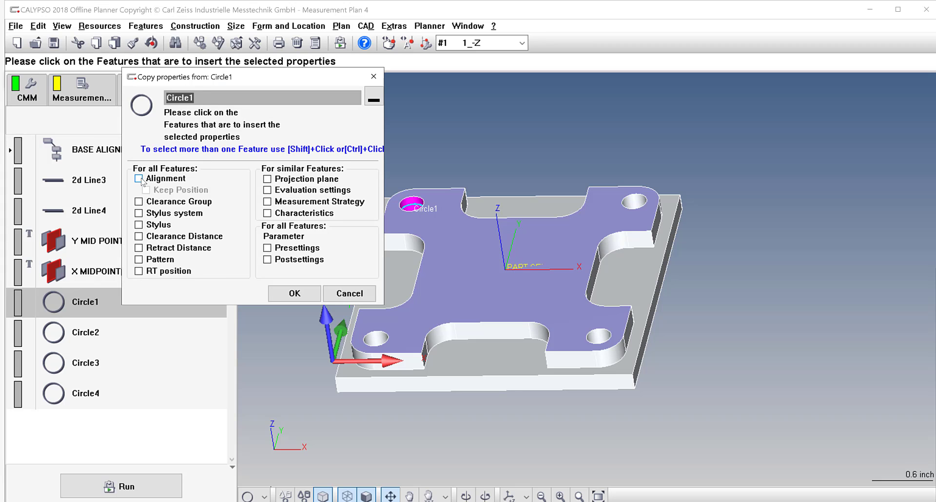
pyautogui.click(139, 179)
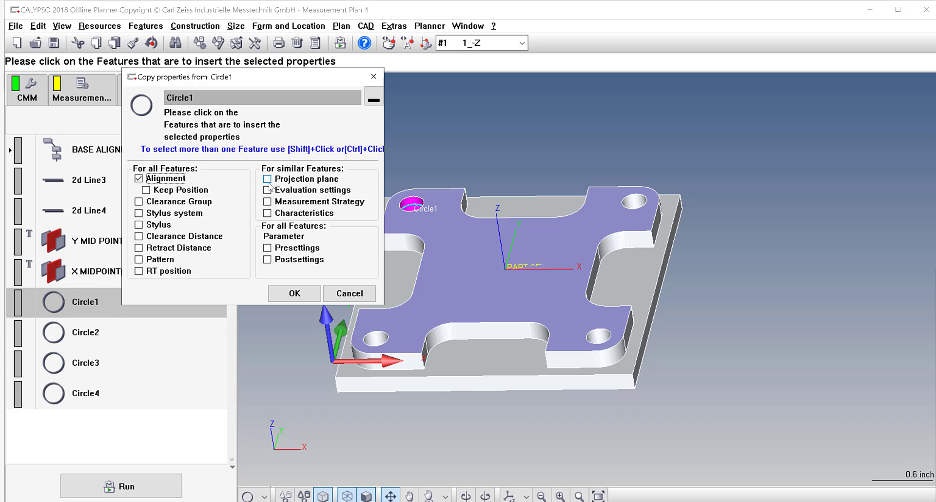
pyautogui.moveTo(270, 215)
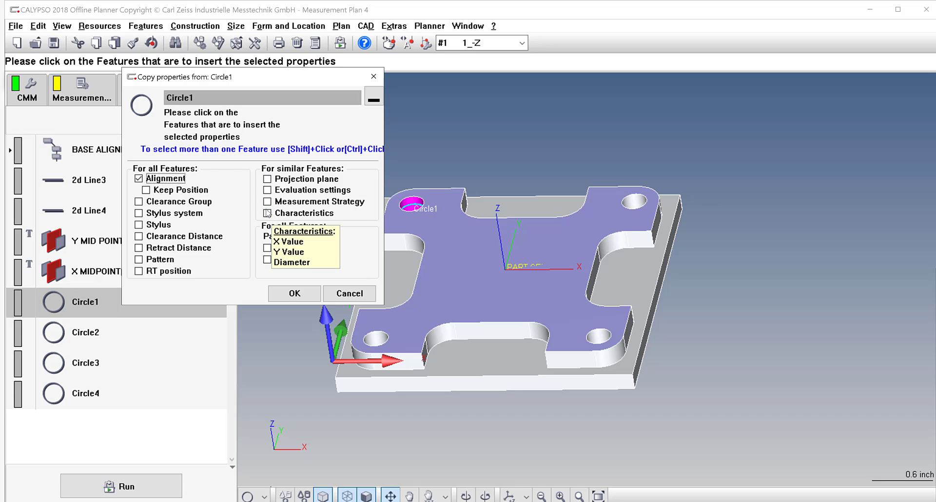
pyautogui.click(267, 214)
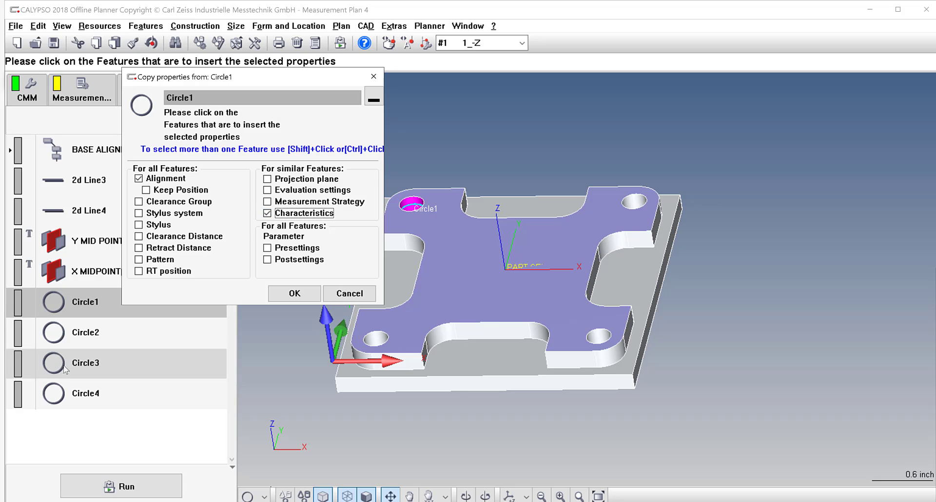
pyautogui.click(71, 390)
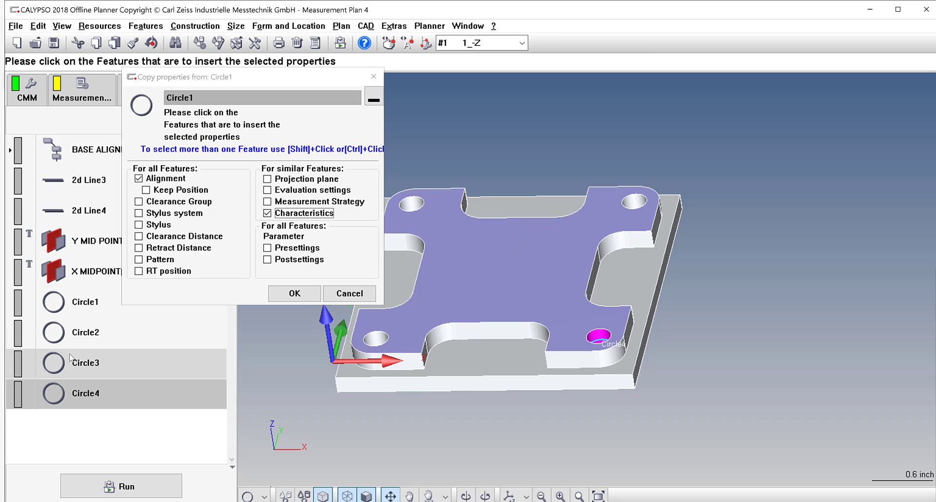
pyautogui.keyDown('shift'); pyautogui.click(79, 342); pyautogui.keyUp('shift')
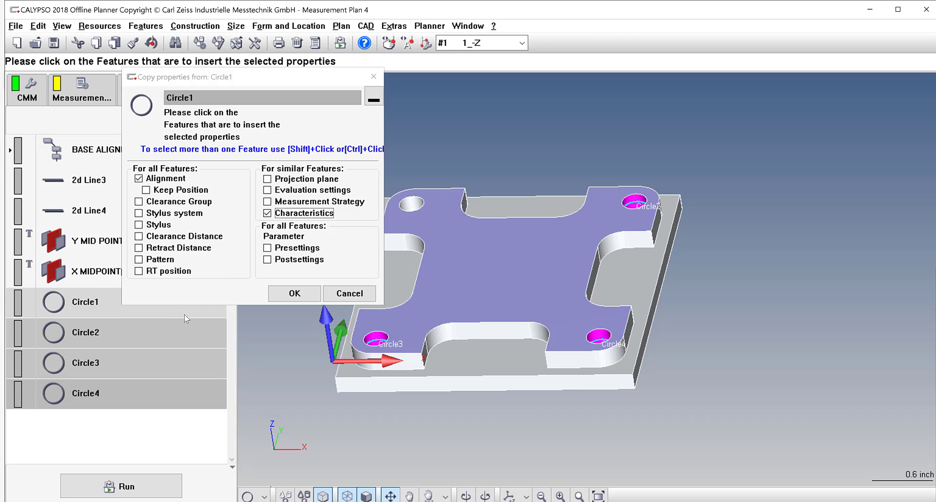
pyautogui.click(303, 292)
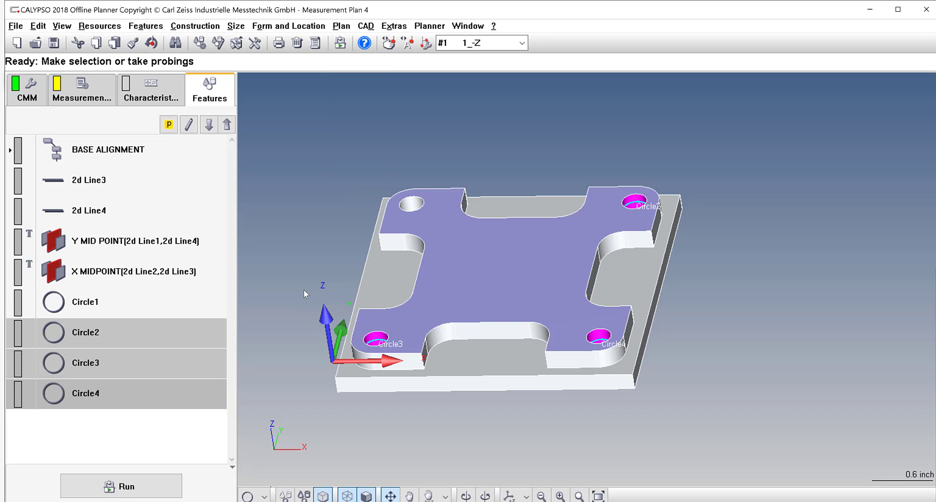
# - Check the characteristics list for the entries of Circle2 to Circle4 and inspect Circle2's alignment and tolerance settings
pyautogui.click(151, 95)
pyautogui.scroll(-4, 126, 328)
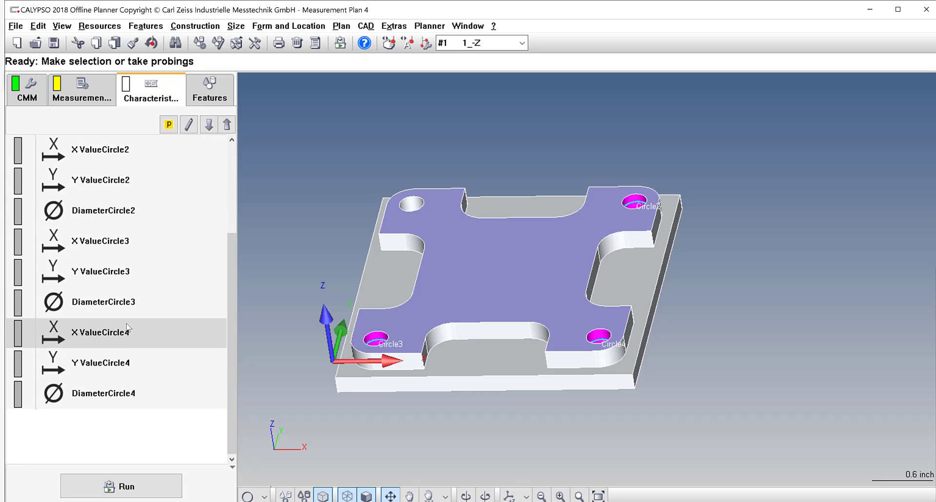
pyautogui.scroll(4, 151, 234)
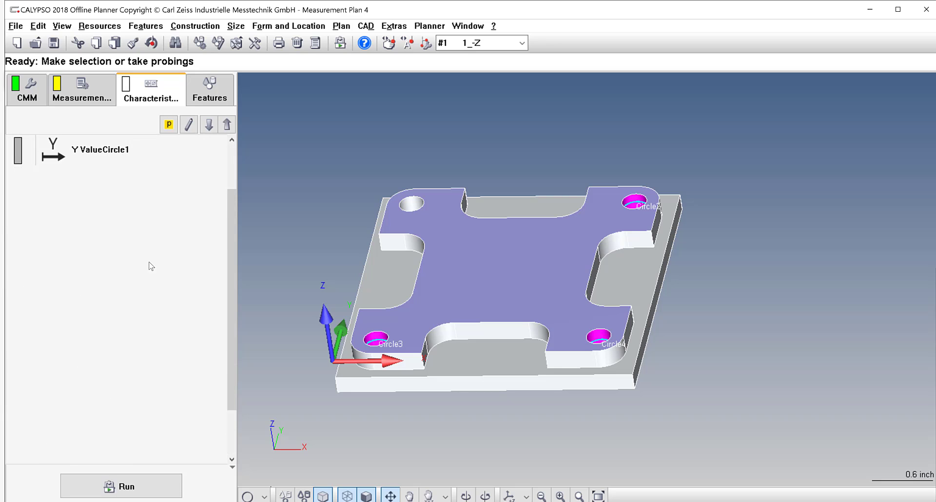
pyautogui.click(213, 95)
pyautogui.doubleClick(104, 329)
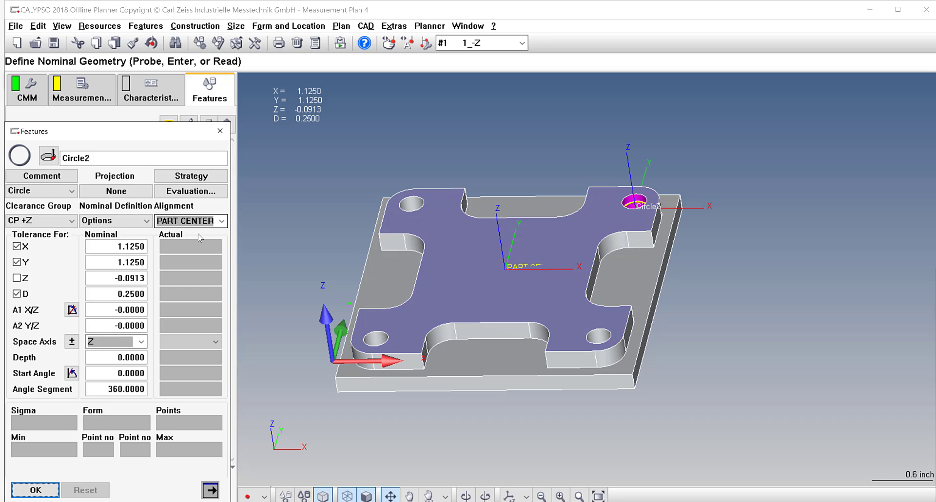
pyautogui.click(33, 490)
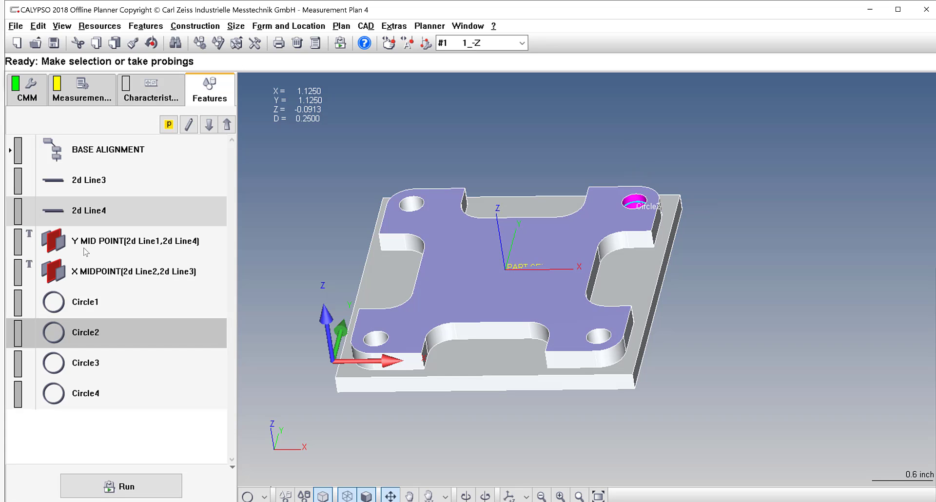
pyautogui.click(100, 306)
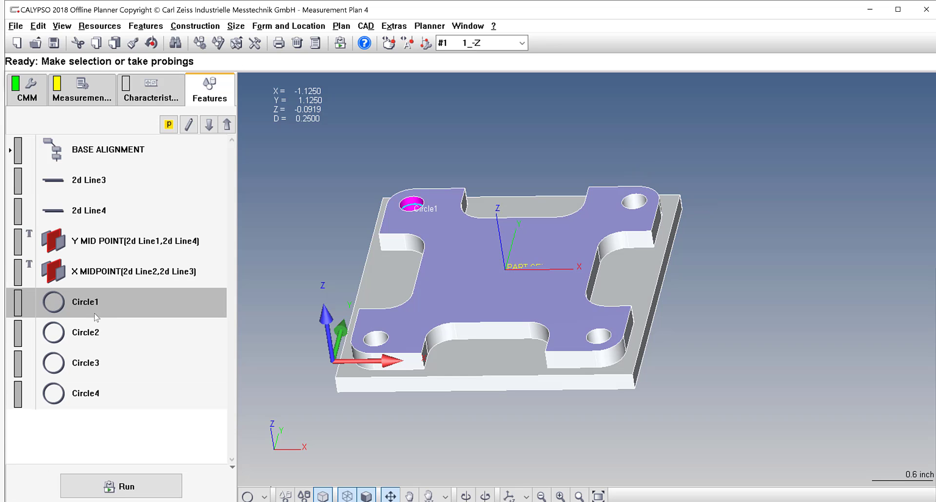
# - Group the X value, Y value and diameter characteristics of Circle1 and rename the group as CIRCLE 1
pyautogui.click(151, 90)
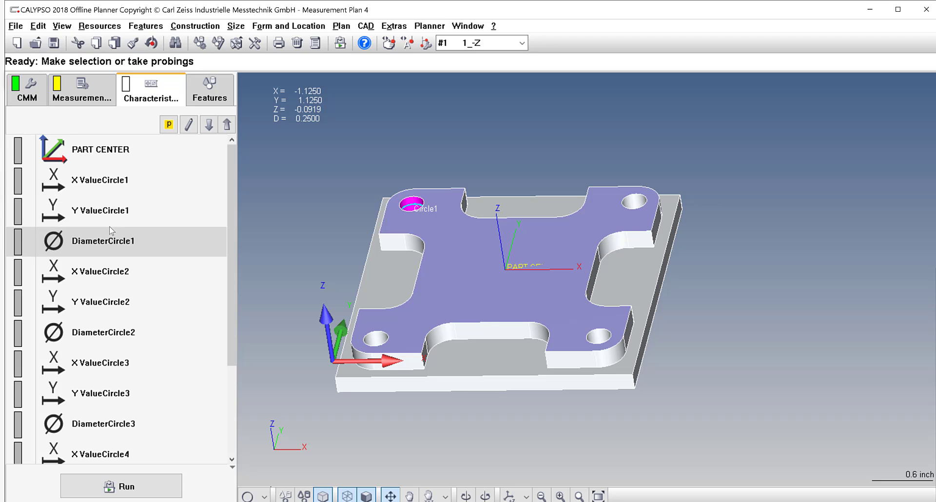
pyautogui.click(126, 186)
pyautogui.click(124, 250)
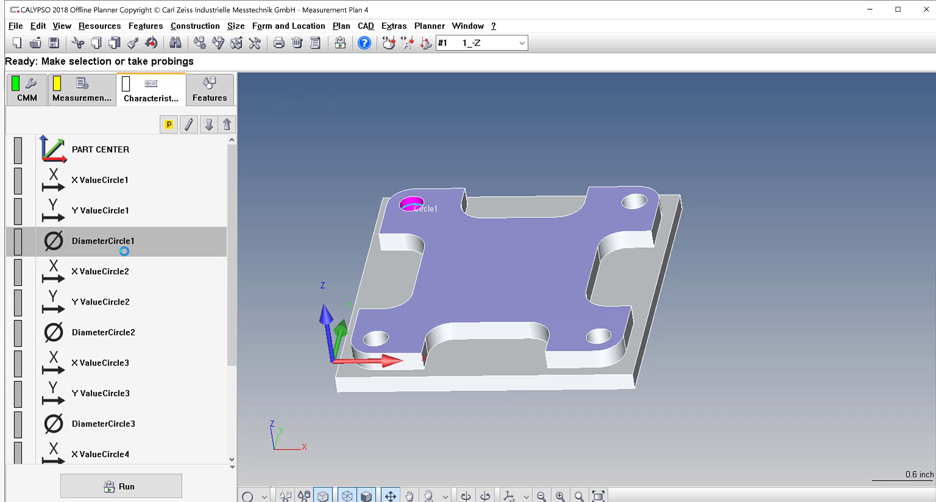
pyautogui.keyDown('shift'); pyautogui.click(121, 178); pyautogui.keyUp('shift')
pyautogui.rightClick(121, 178)
pyautogui.click(153, 183)
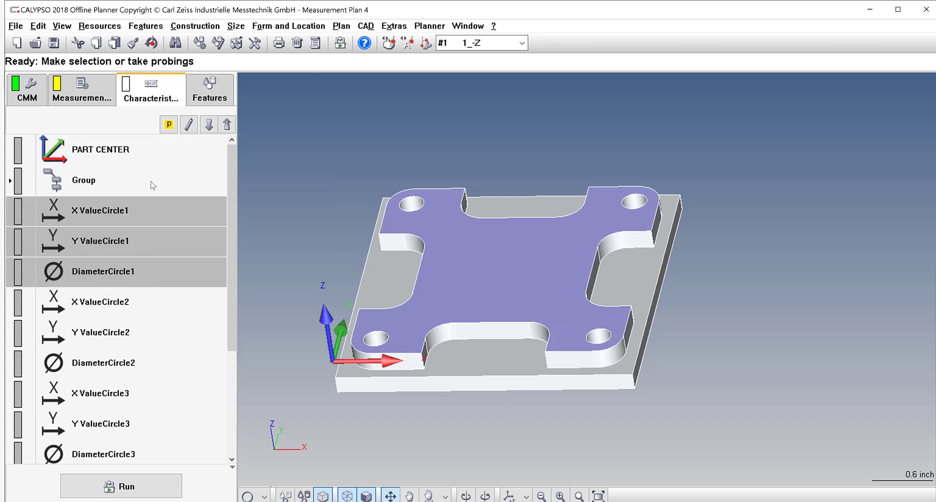
pyautogui.click(135, 178)
pyautogui.rightClick(136, 178)
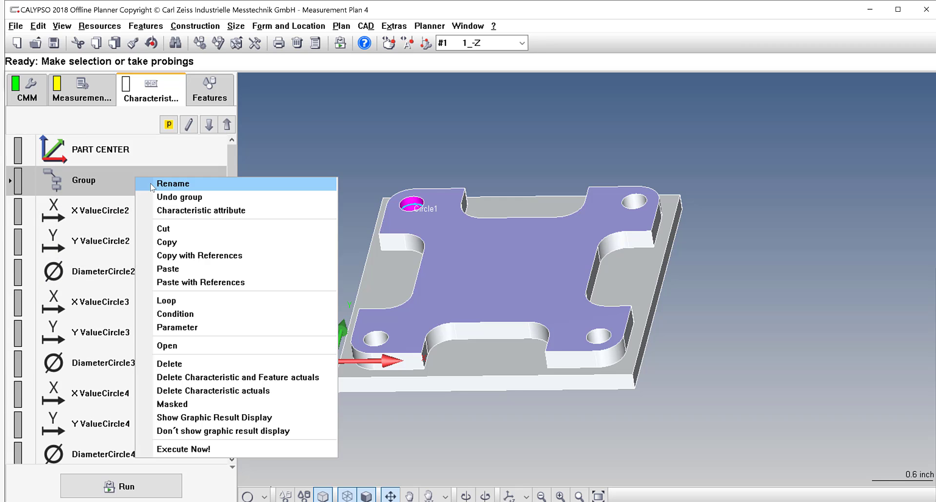
pyautogui.click(172, 184)
pyautogui.write('CIRCLE 1')
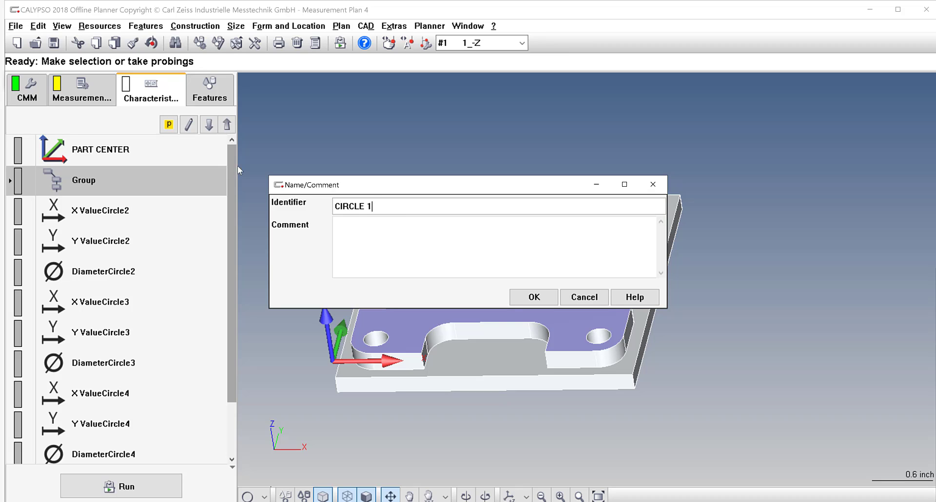
pyautogui.click(533, 297)
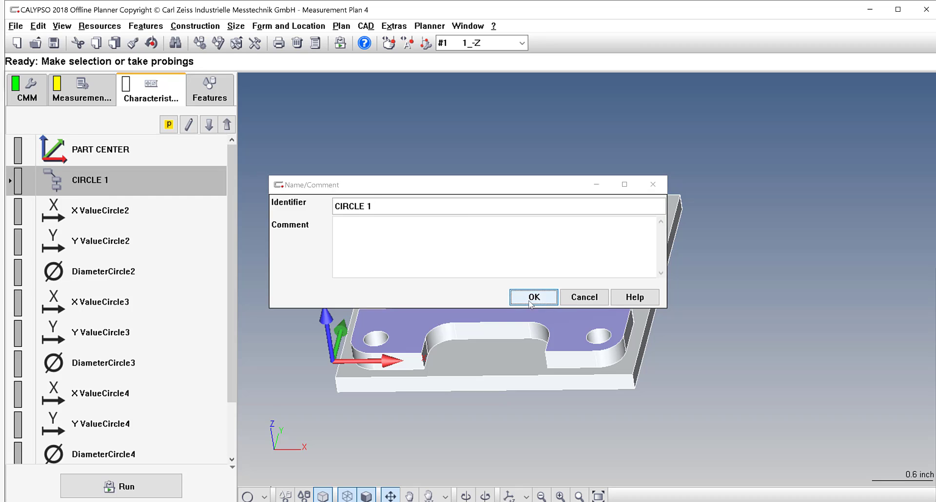
# - Group the X value, Y value and diameter characteristics of Circle2 and rename the group as CIRCLE 2
pyautogui.click(135, 274)
pyautogui.keyDown('ctrl'); pyautogui.click(124, 241); pyautogui.keyUp('ctrl')
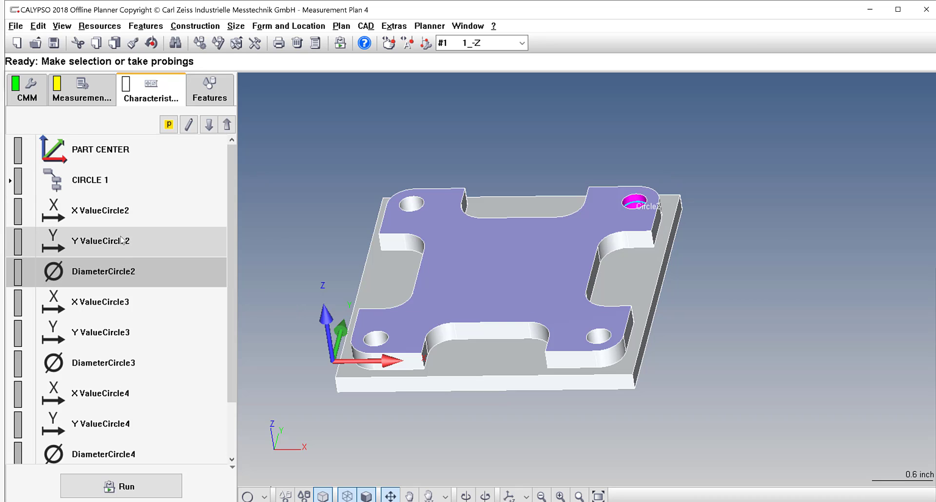
pyautogui.keyDown('ctrl'); pyautogui.click(122, 215); pyautogui.keyUp('ctrl')
pyautogui.rightClick(122, 214)
pyautogui.click(147, 226)
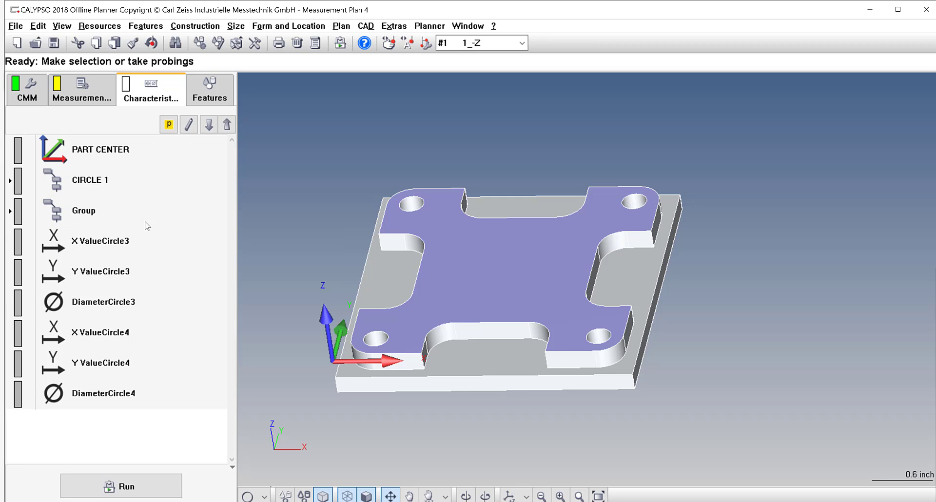
pyautogui.click(113, 210)
pyautogui.rightClick(112, 210)
pyautogui.click(146, 217)
pyautogui.write('CIRCLE 2')
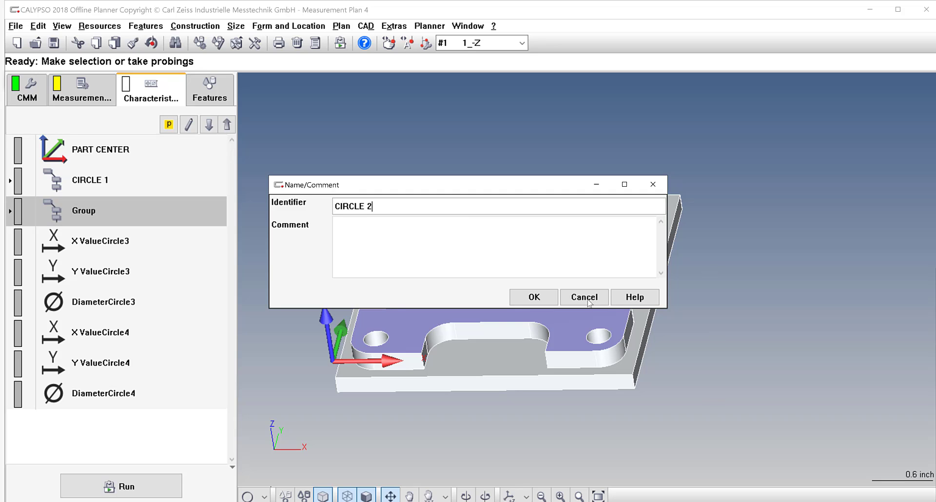
pyautogui.click(535, 296)
# - Group the X value, Y value and diameter characteristics of Circle3 and rename the group as CIRCLE 3
pyautogui.click(137, 305)
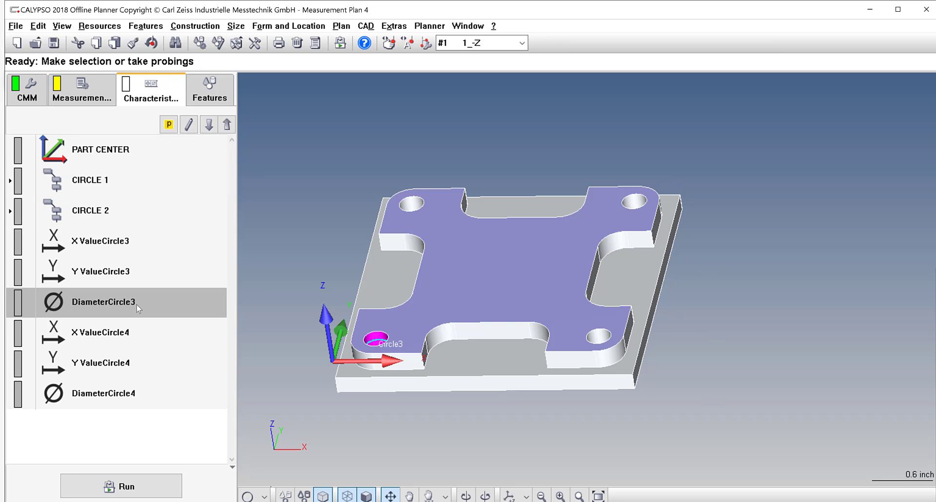
pyautogui.keyDown('shift'); pyautogui.click(128, 249); pyautogui.keyUp('shift')
pyautogui.rightClick(125, 244)
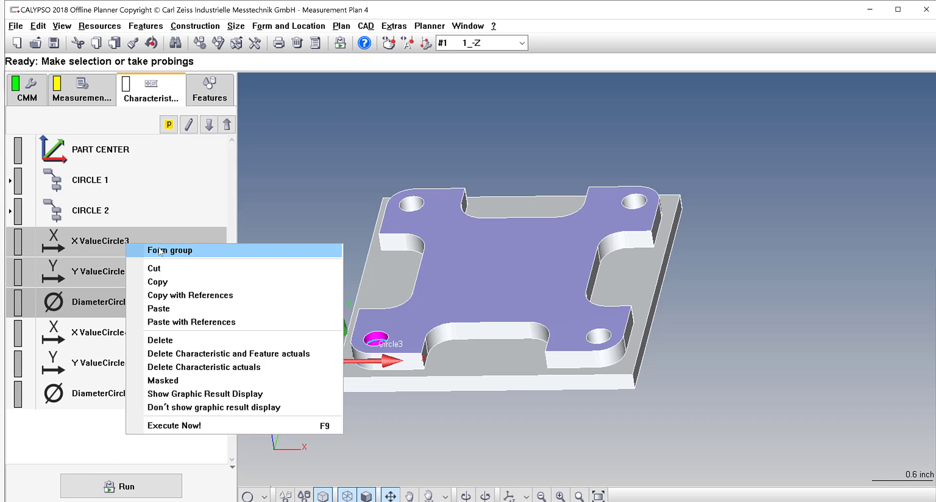
pyautogui.click(161, 248)
pyautogui.rightClick(61, 238)
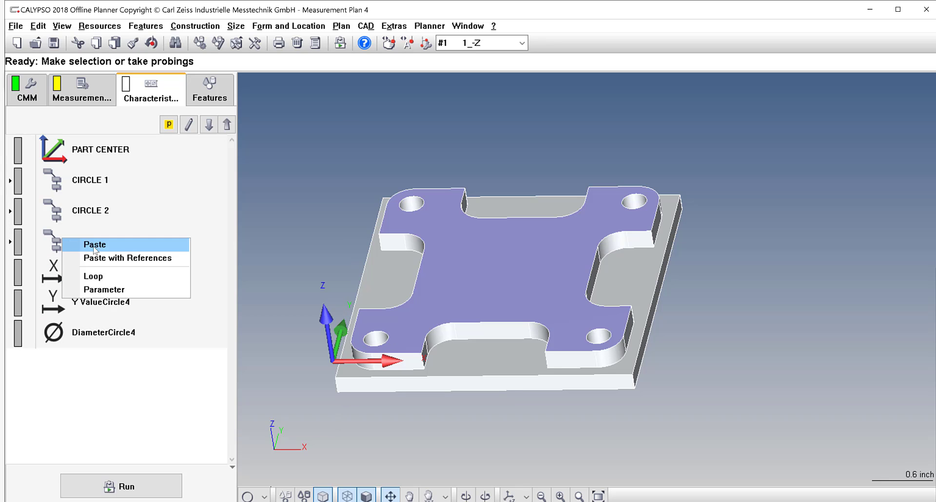
pyautogui.click(68, 219)
pyautogui.doubleClick(97, 244)
pyautogui.click(98, 245)
pyautogui.rightClick(119, 242)
pyautogui.click(130, 227)
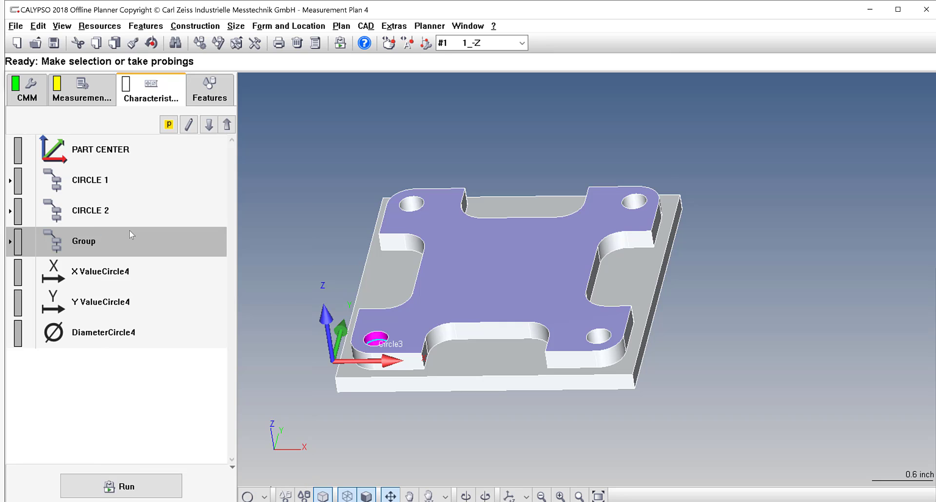
pyautogui.write('CIRCLE 3')
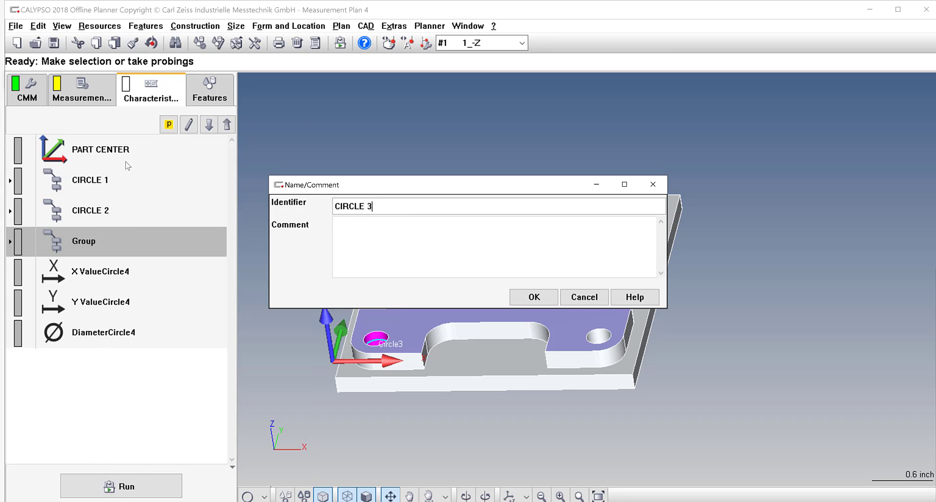
pyautogui.click(534, 297)
# - Group the X value, Y value and diameter characteristics of Circle4 and rename the group as CIRCLE 4
pyautogui.click(117, 335)
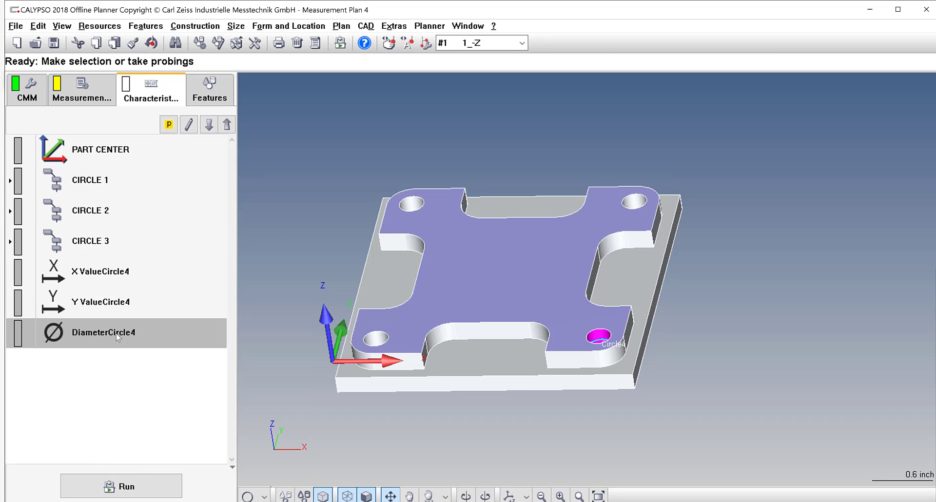
pyautogui.keyDown('shift'); pyautogui.click(90, 267); pyautogui.keyUp('shift')
pyautogui.rightClick(92, 268)
pyautogui.click(105, 275)
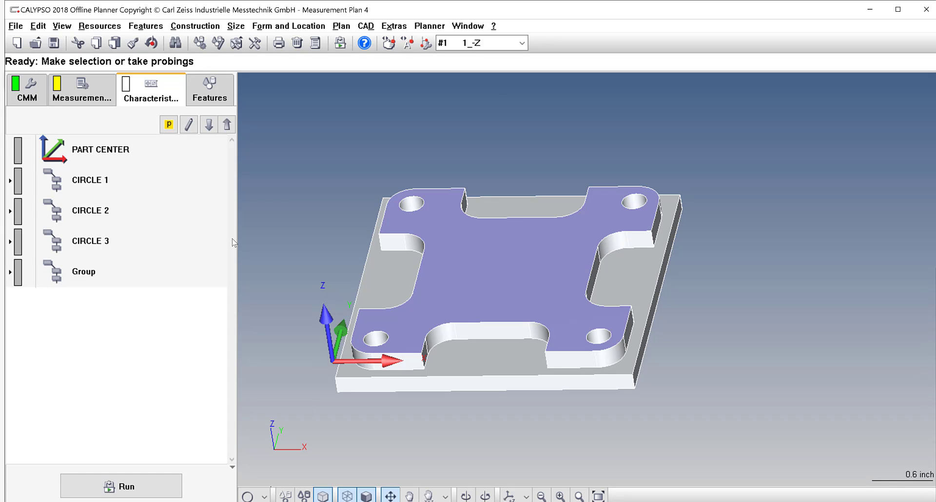
pyautogui.rightClick(98, 273)
pyautogui.click(156, 232)
pyautogui.write('C')
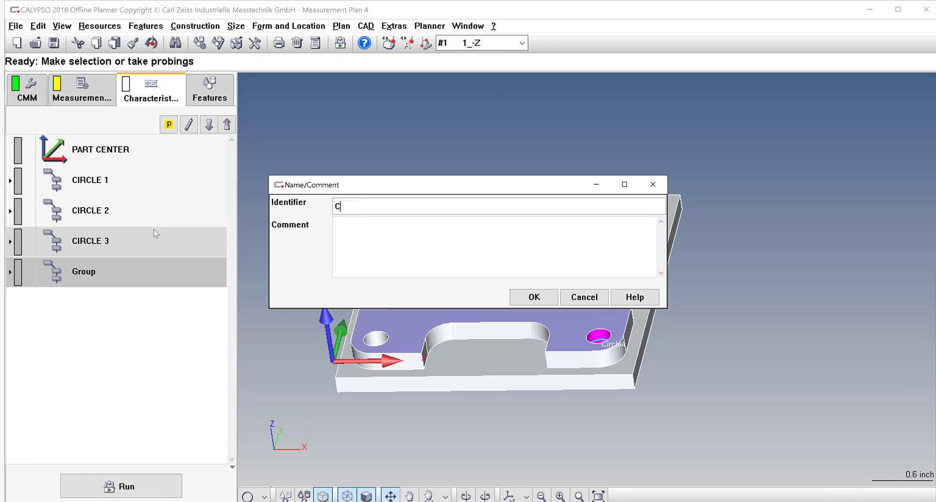
pyautogui.write('IRCLE 4')
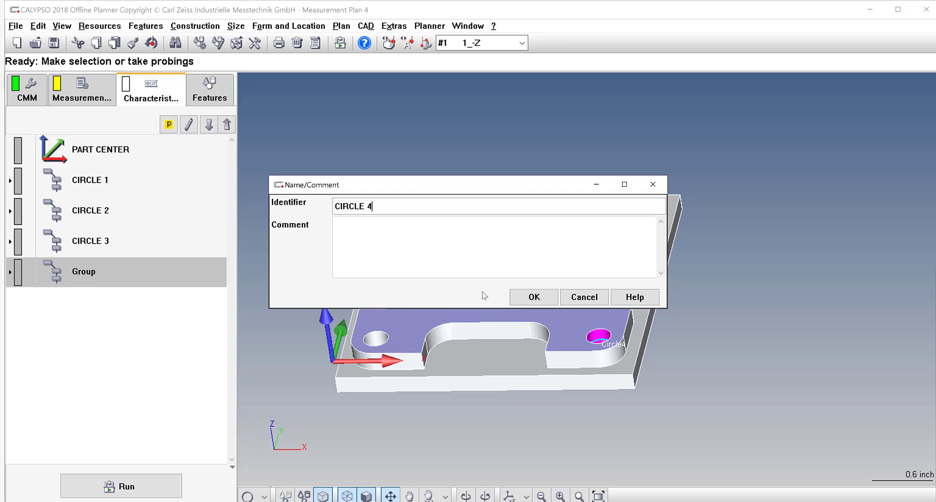
pyautogui.click(516, 294)
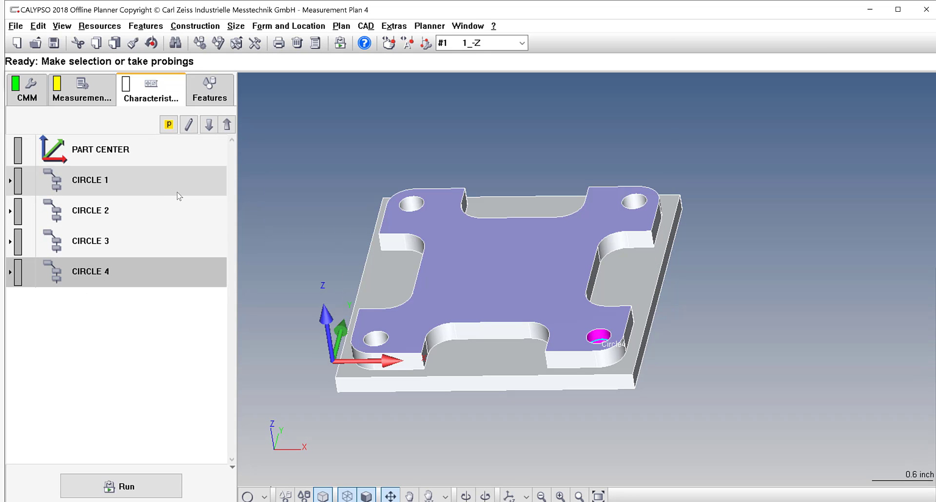
pyautogui.scroll(-2, 510, 381)
pyautogui.scroll(3, 494, 372)
pyautogui.scroll(-2, 385, 363)
pyautogui.scroll(1, 408, 362)
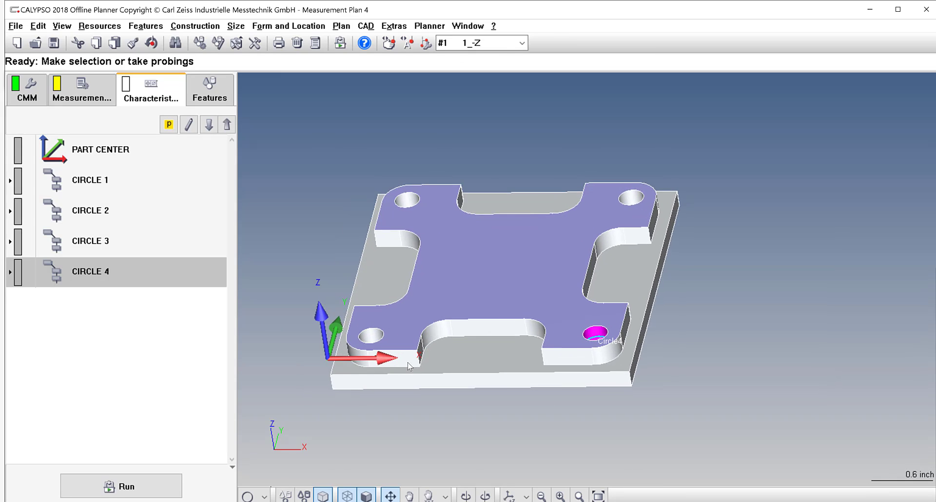
pyautogui.moveTo(408, 365); pyautogui.dragTo(507, 317, button='middle')
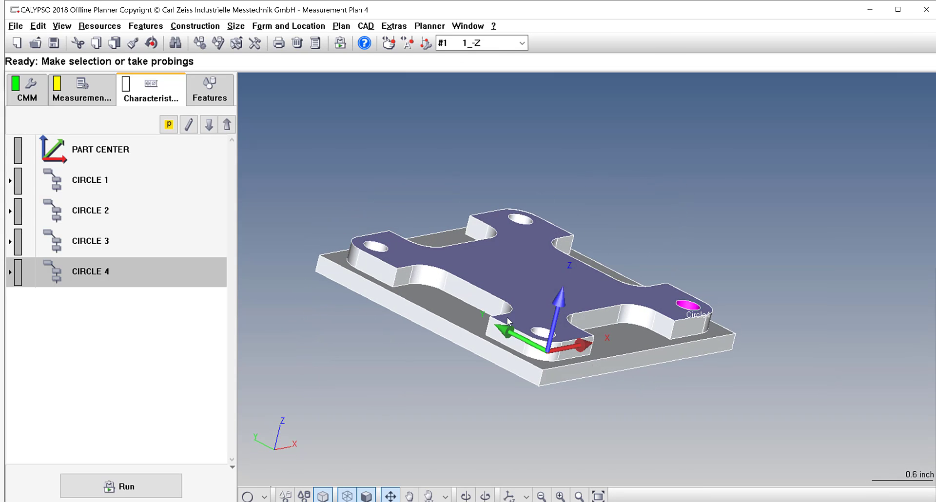
pyautogui.moveTo(730, 279); pyautogui.dragTo(670, 285, button='middle')
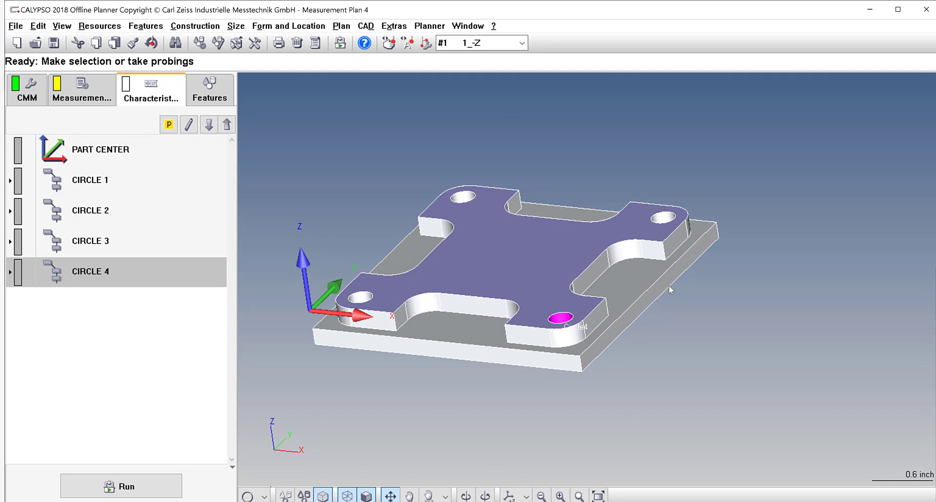
# - Tolerance the X value of 2d Line3 with an upper limit of 0.02 and a lower limit of -0.02
pyautogui.moveTo(544, 274); pyautogui.dragTo(506, 313, button='middle')
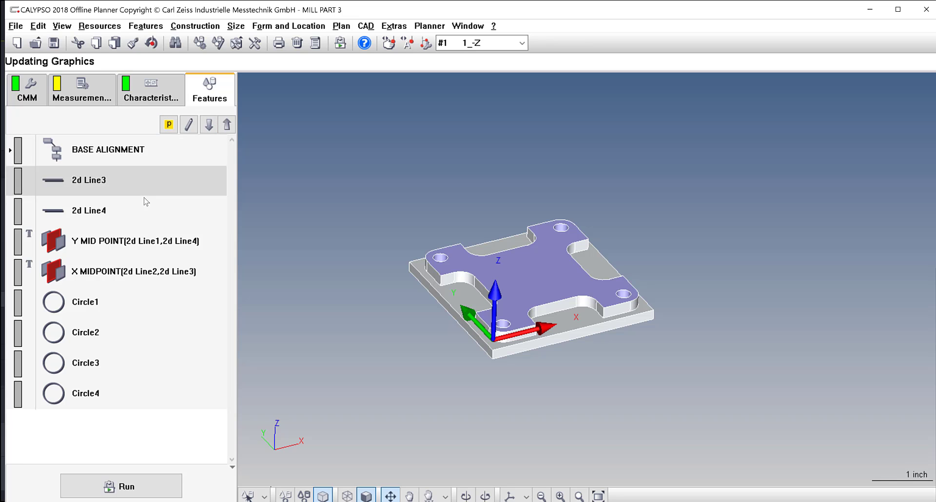
pyautogui.doubleClick(101, 181)
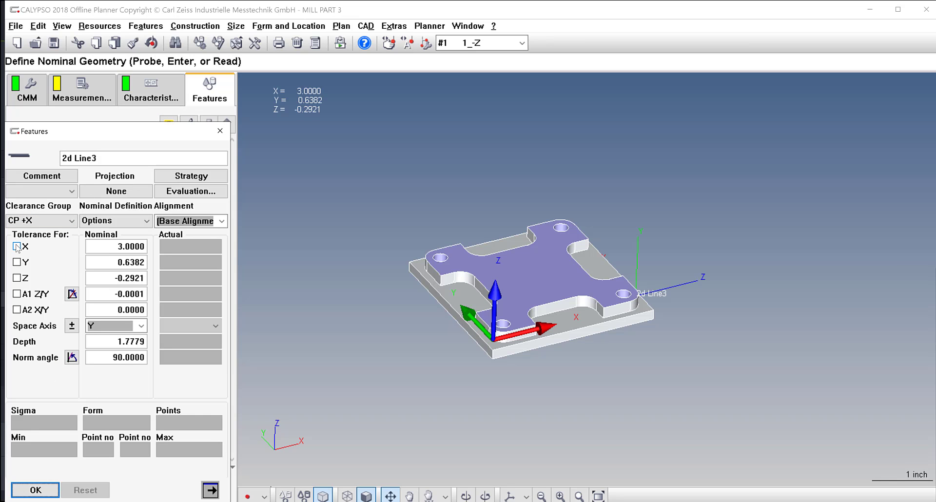
pyautogui.click(16, 246)
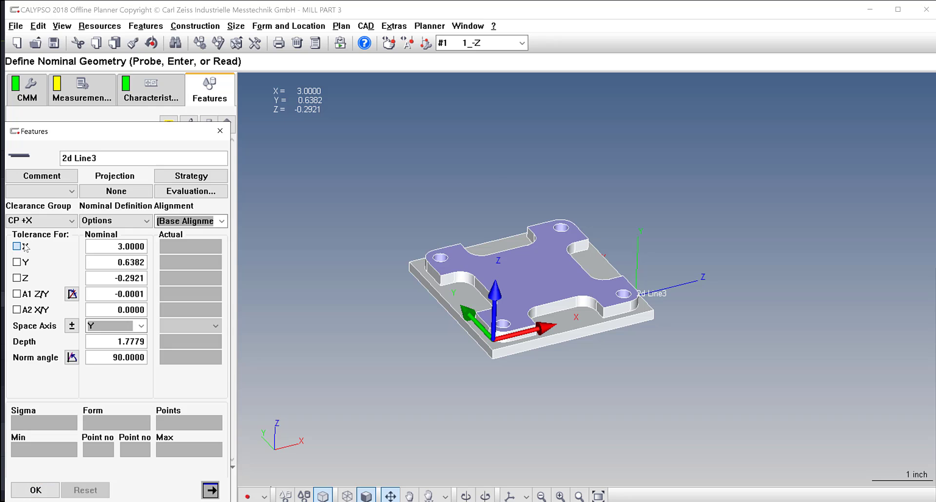
pyautogui.moveTo(313, 246); pyautogui.dragTo(403, 244)
pyautogui.write('22')
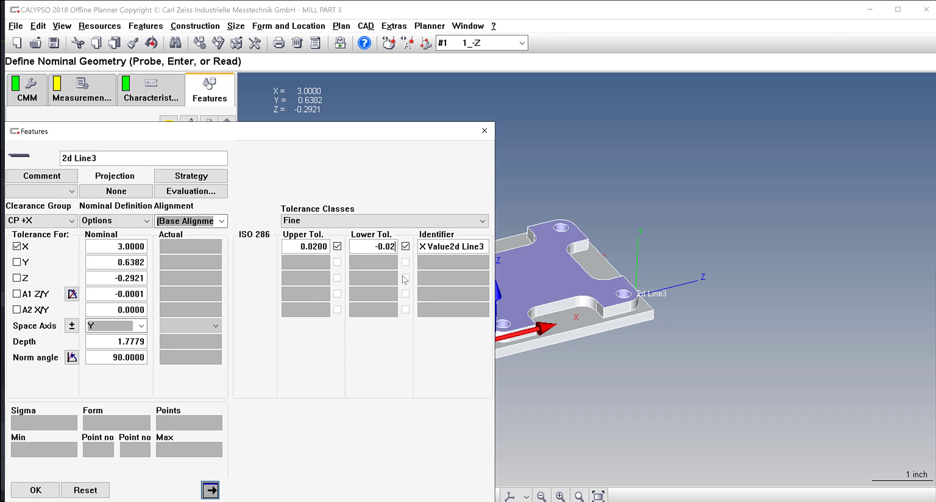
pyautogui.click(53, 489)
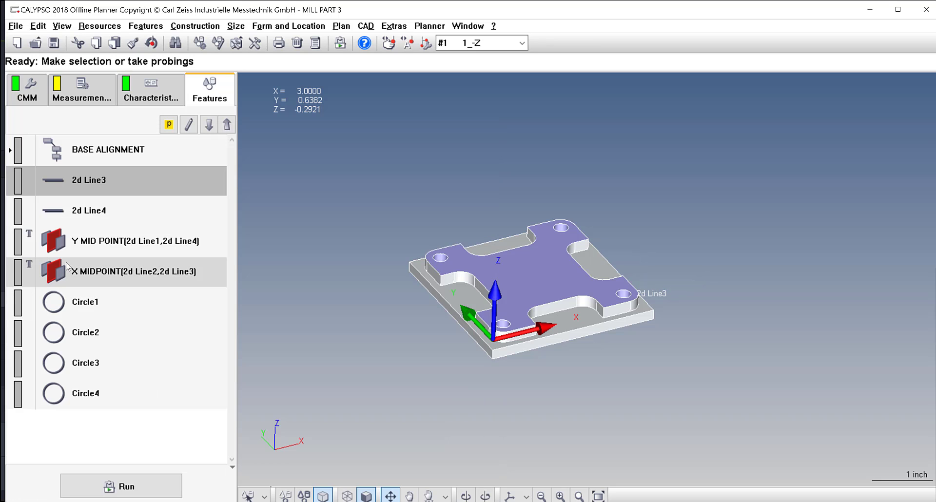
# - Tolerance the Y value of 2d Line4 with an upper limit of 0.02 and a lower limit of -0.02
pyautogui.doubleClick(103, 211)
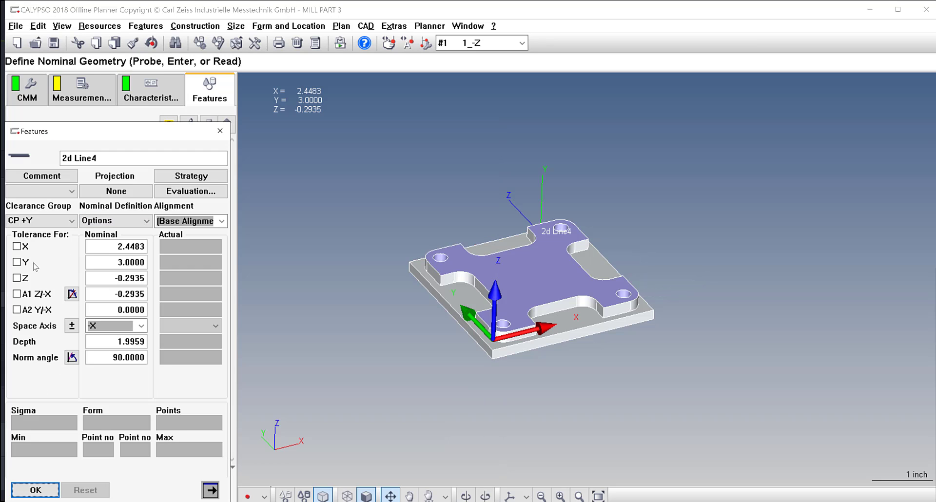
pyautogui.click(17, 261)
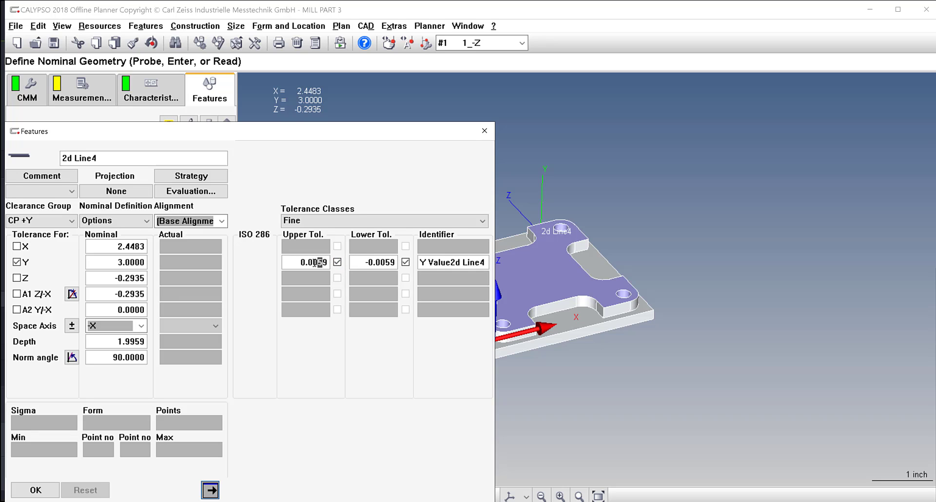
pyautogui.moveTo(315, 262); pyautogui.dragTo(396, 264)
pyautogui.write('22')
pyautogui.press('Tab')
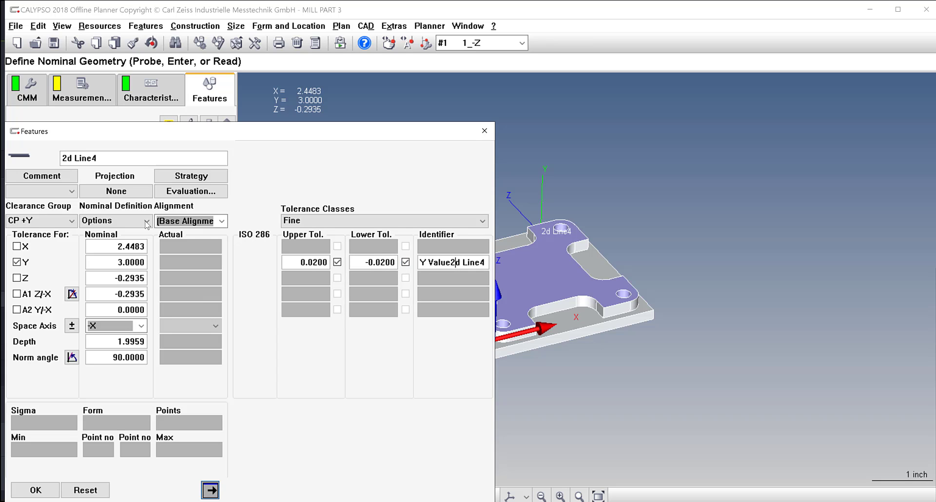
pyautogui.click(41, 224)
pyautogui.click(44, 224)
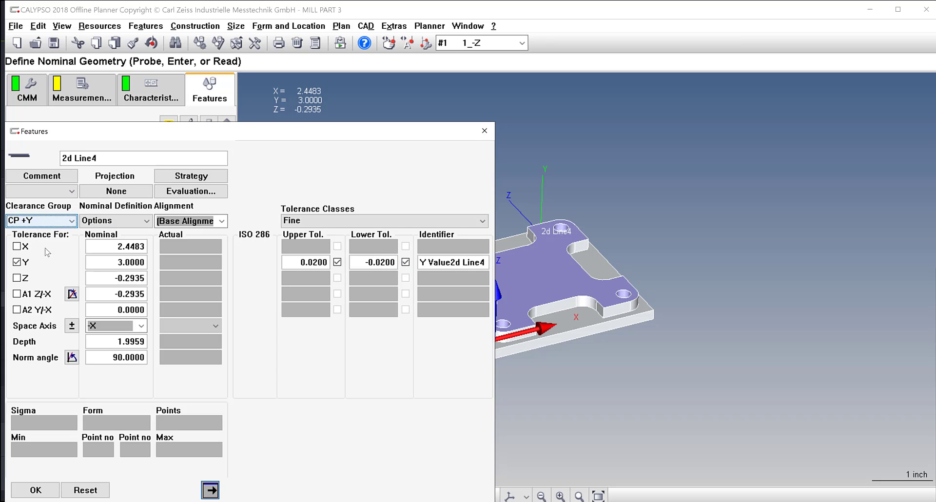
pyautogui.click(43, 488)
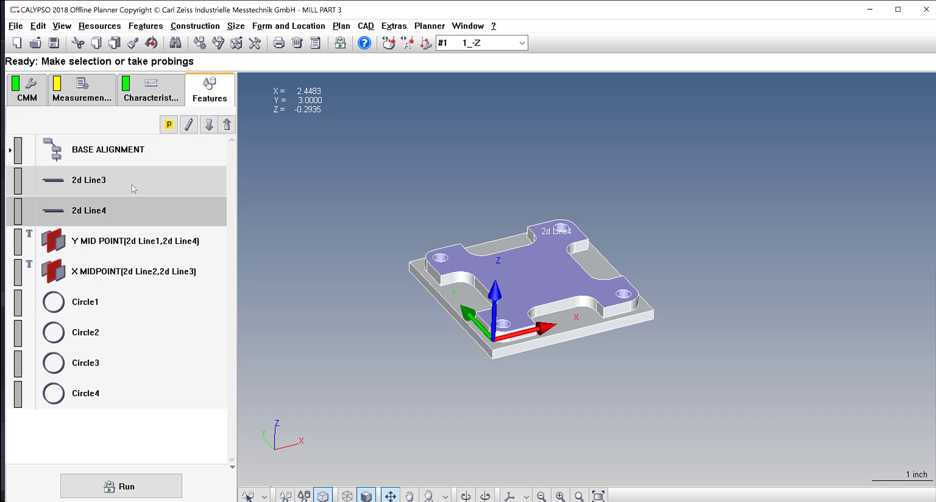
# - Review the stylus assigned to each feature in the Measurement Plan Editor Features
pyautogui.click(99, 88)
pyautogui.click(56, 258)
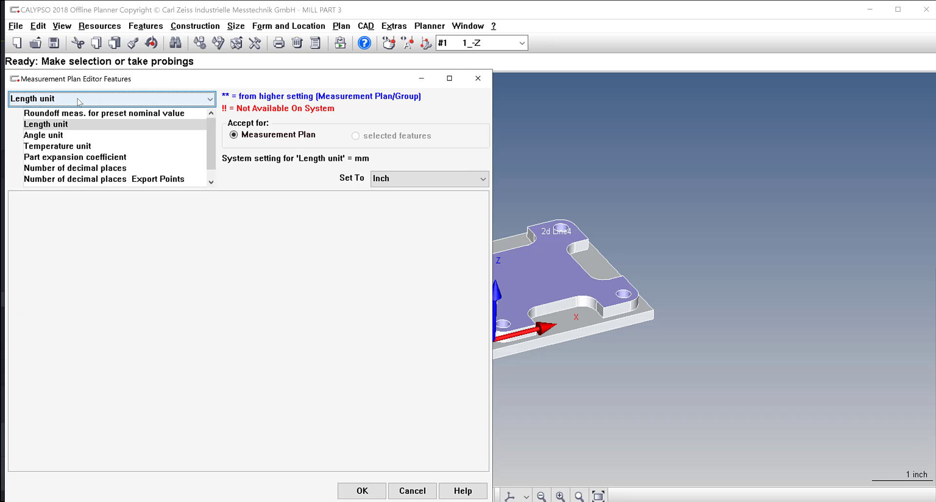
pyautogui.click(80, 99)
pyautogui.moveTo(75, 154)
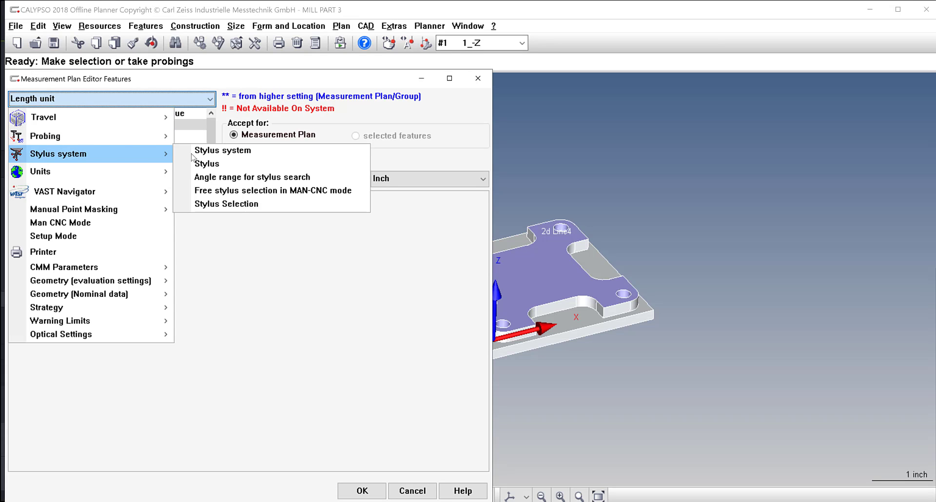
pyautogui.click(204, 164)
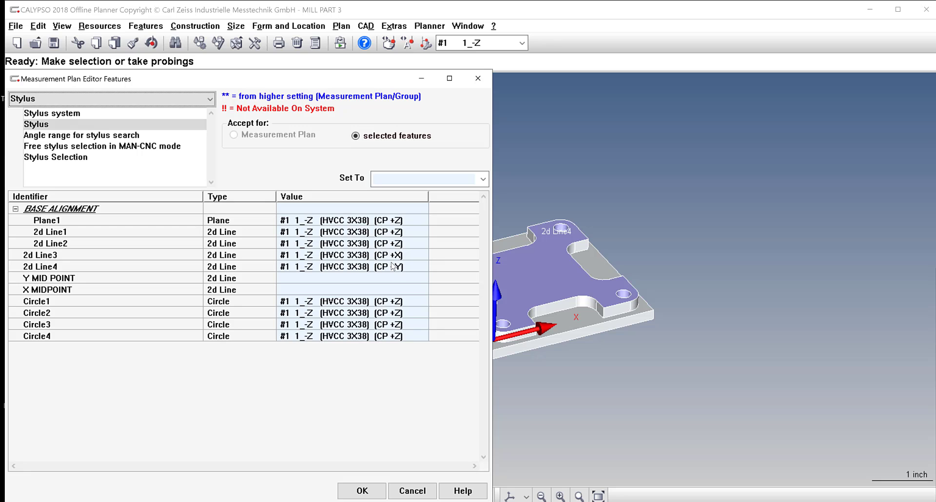
# - Set the clearance group of all features from Plane1 through Circle4 to CP +Z and accept the editor changes
pyautogui.click(52, 100)
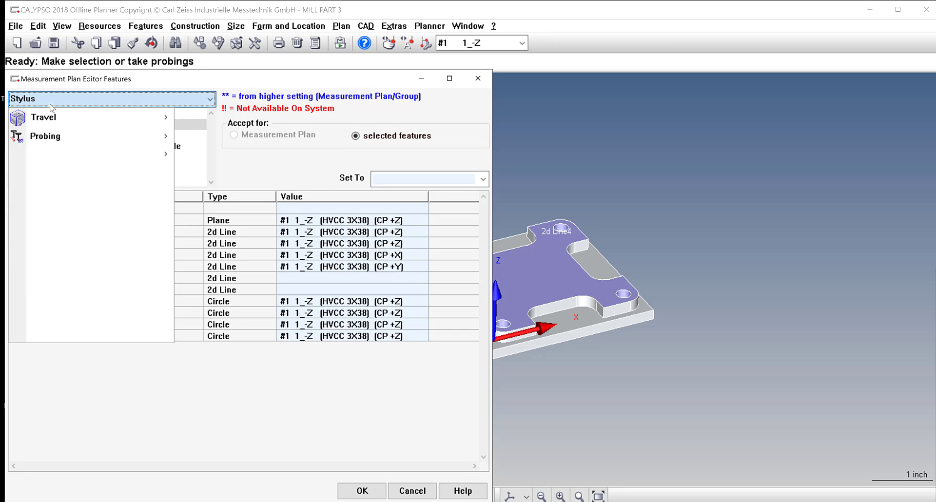
pyautogui.moveTo(54, 117)
pyautogui.click(200, 113)
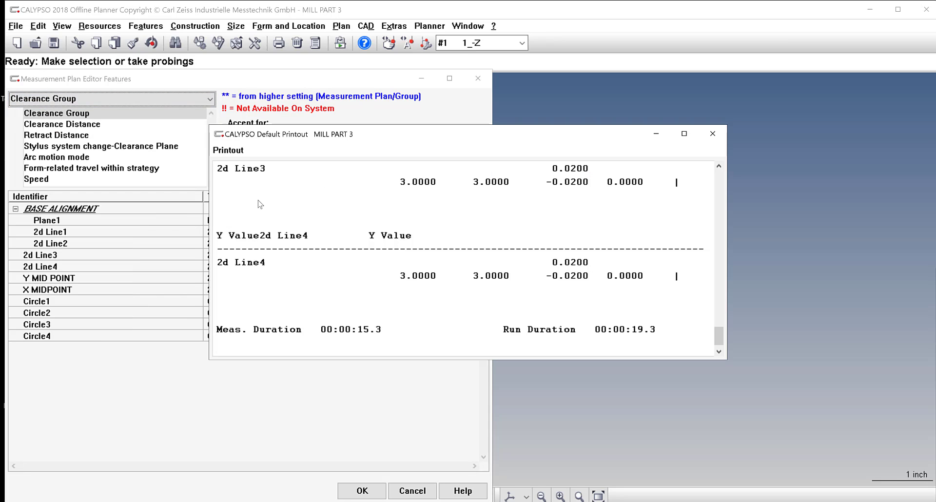
pyautogui.click(656, 133)
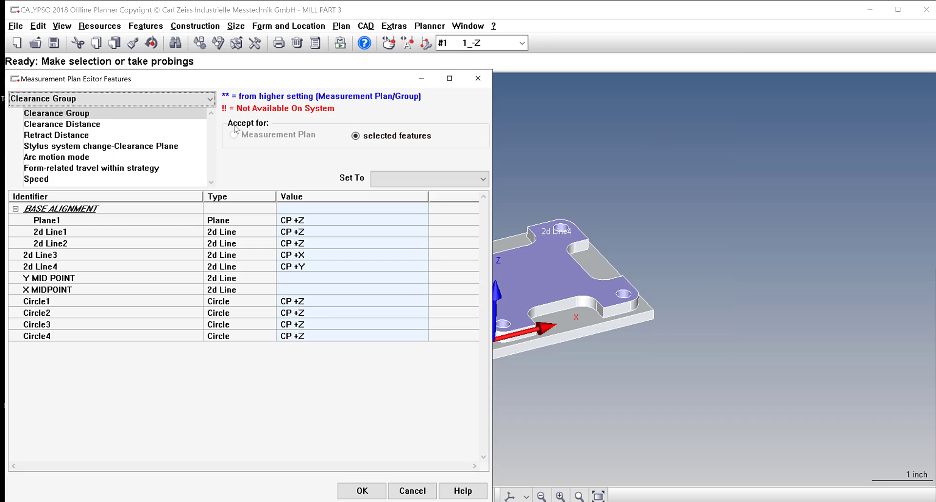
pyautogui.click(92, 124)
pyautogui.click(71, 113)
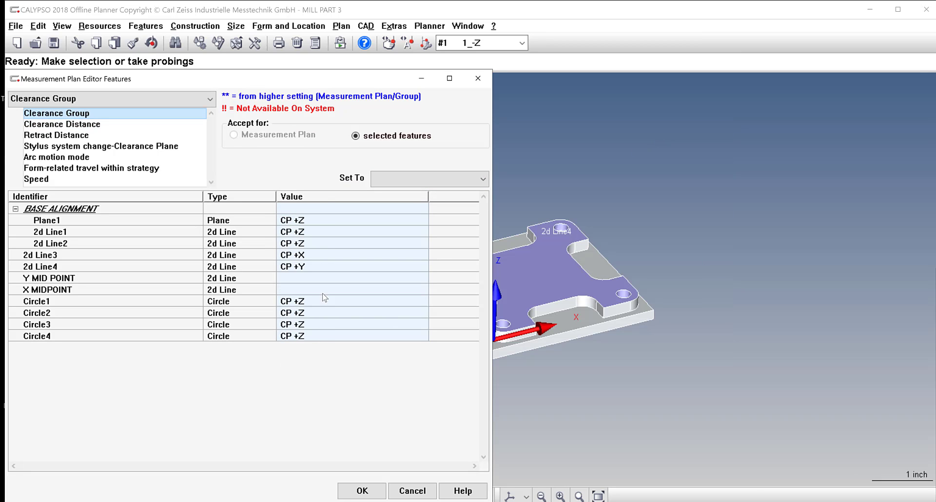
pyautogui.click(312, 336)
pyautogui.click(300, 220)
pyautogui.keyDown('shift'); pyautogui.click(300, 336); pyautogui.keyUp('shift')
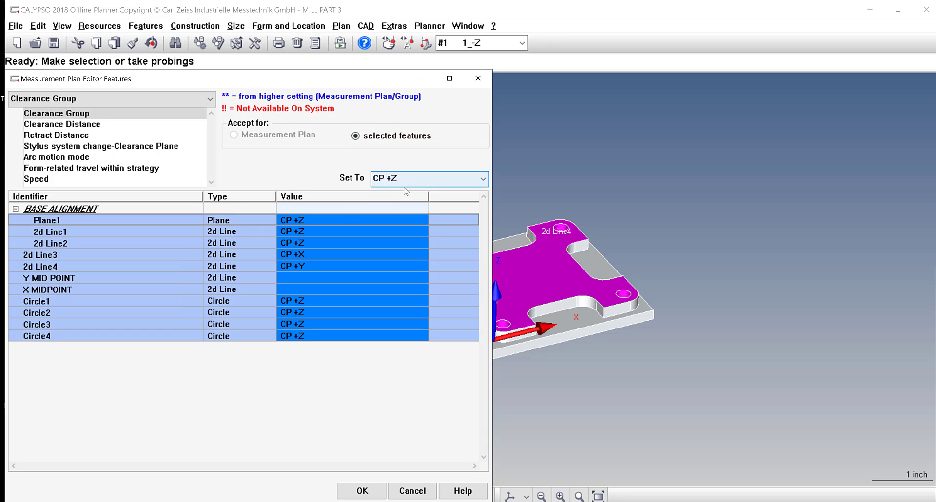
pyautogui.click(429, 178)
pyautogui.moveTo(407, 195)
pyautogui.click(472, 275)
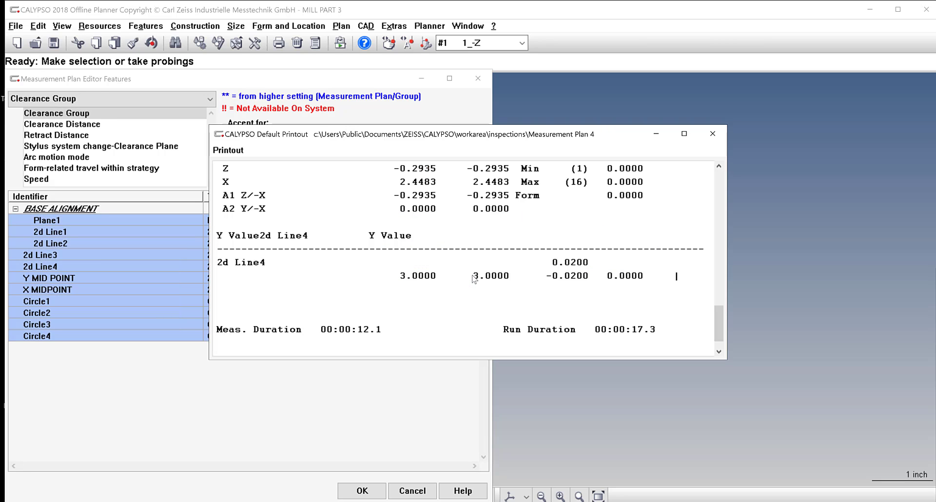
pyautogui.click(659, 135)
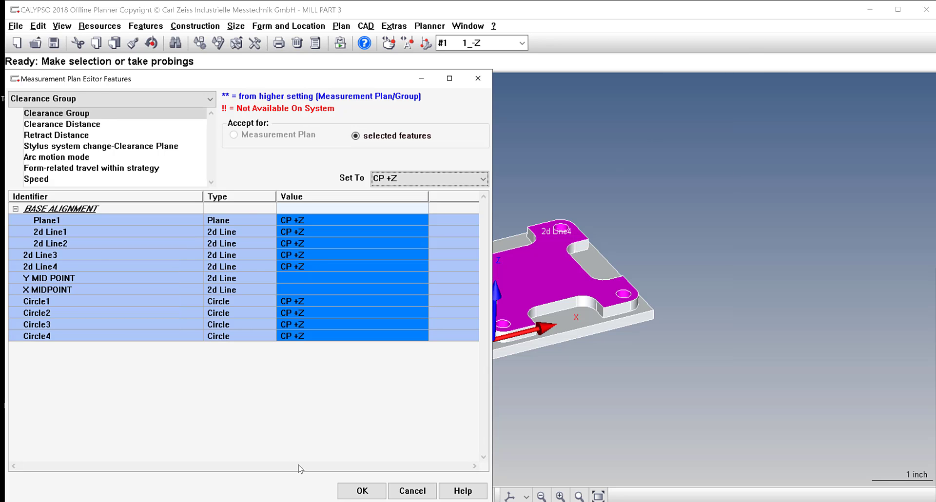
pyautogui.click(357, 496)
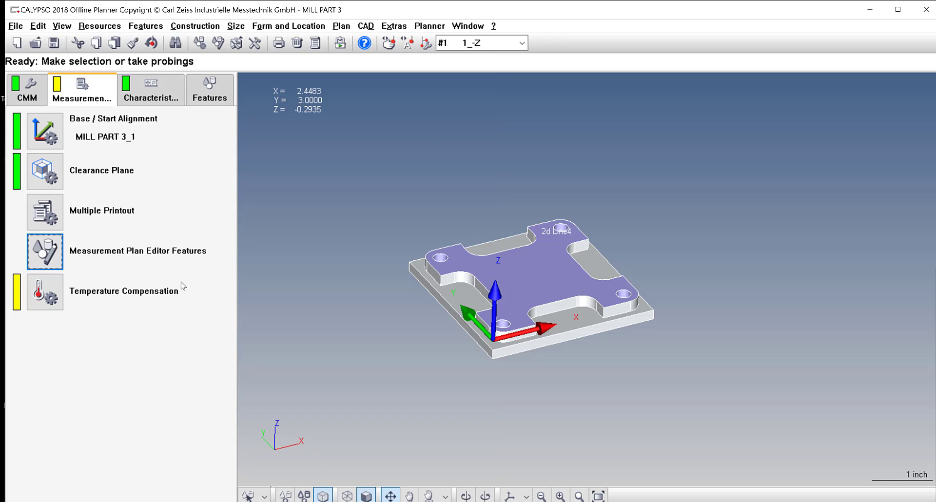
# - Check the clearance group of 2d Line4 and inspect the X and Y value characteristics of the two lines
pyautogui.click(198, 96)
pyautogui.doubleClick(63, 208)
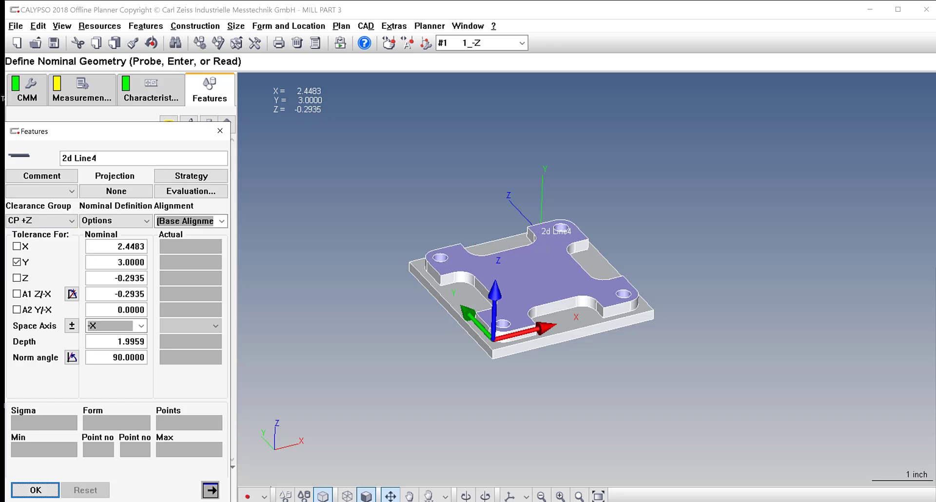
pyautogui.click(35, 490)
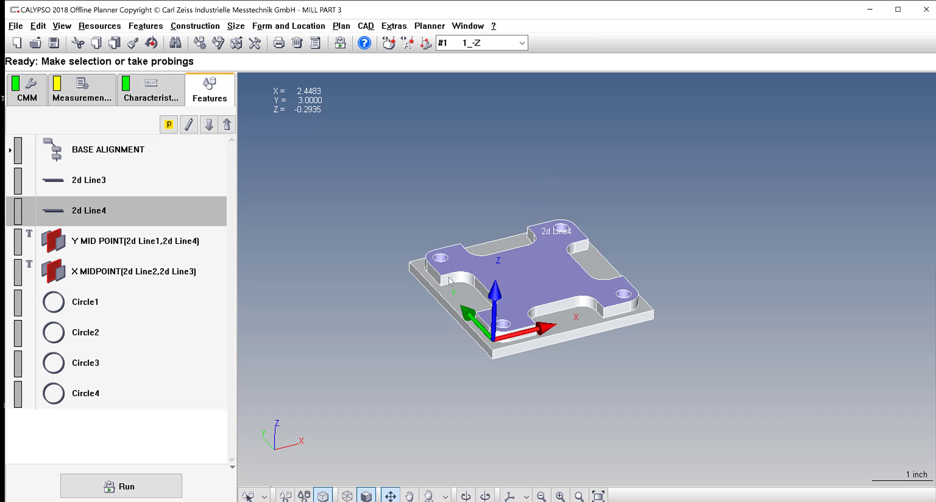
pyautogui.click(151, 96)
pyautogui.click(103, 302)
pyautogui.click(103, 345)
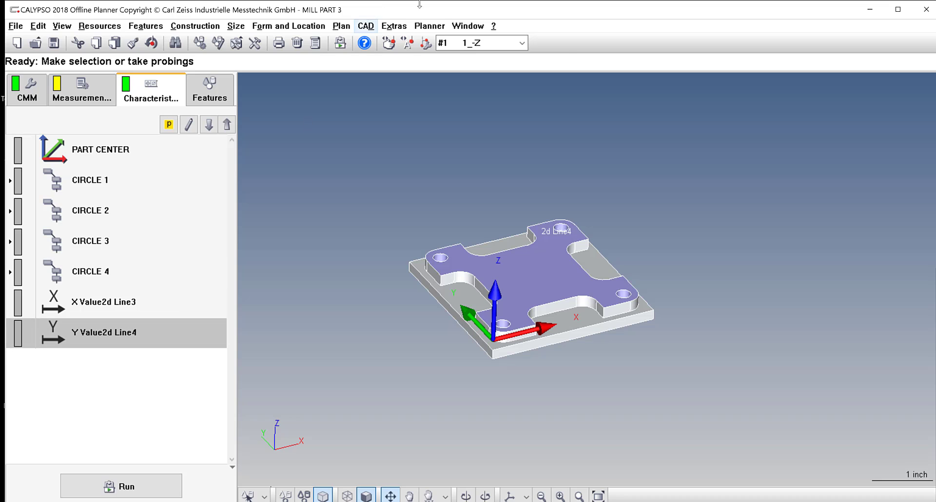
# - Open the measurement plan simulation and move its window away from the part model
pyautogui.click(16, 26)
pyautogui.moveTo(38, 26)
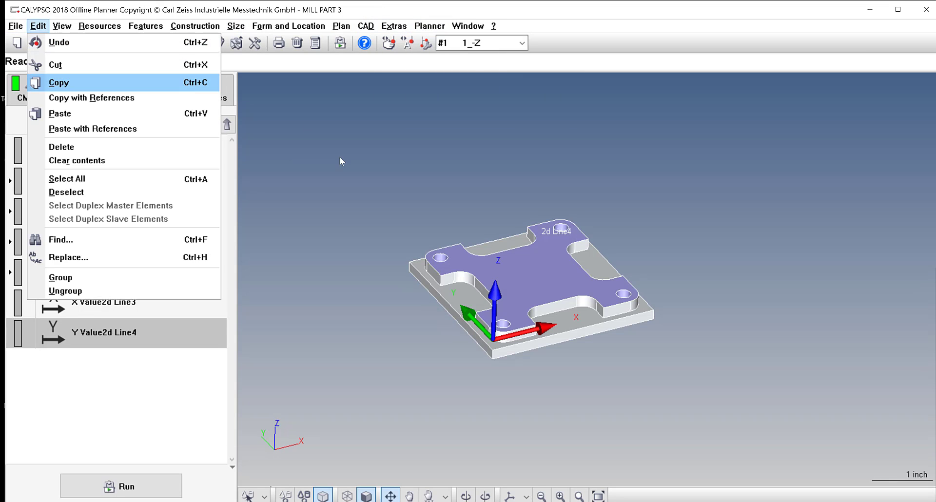
pyautogui.click(64, 83)
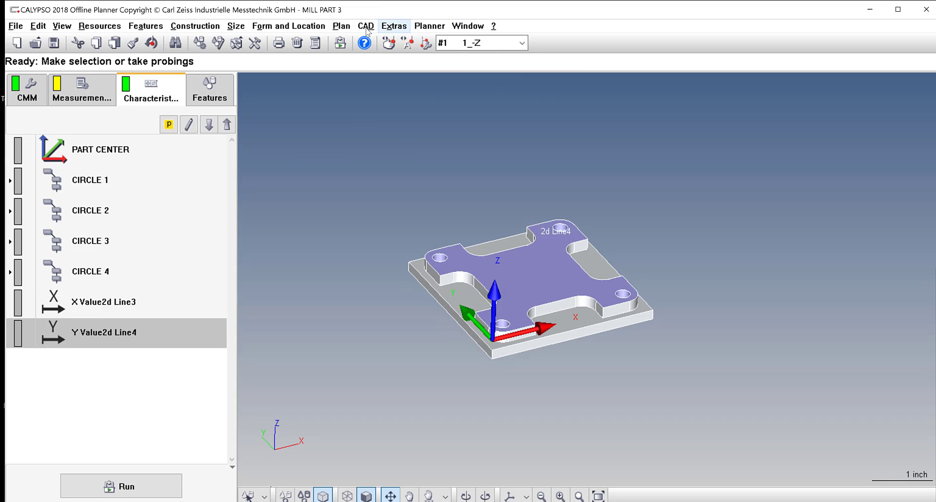
pyautogui.click(429, 25)
pyautogui.click(463, 57)
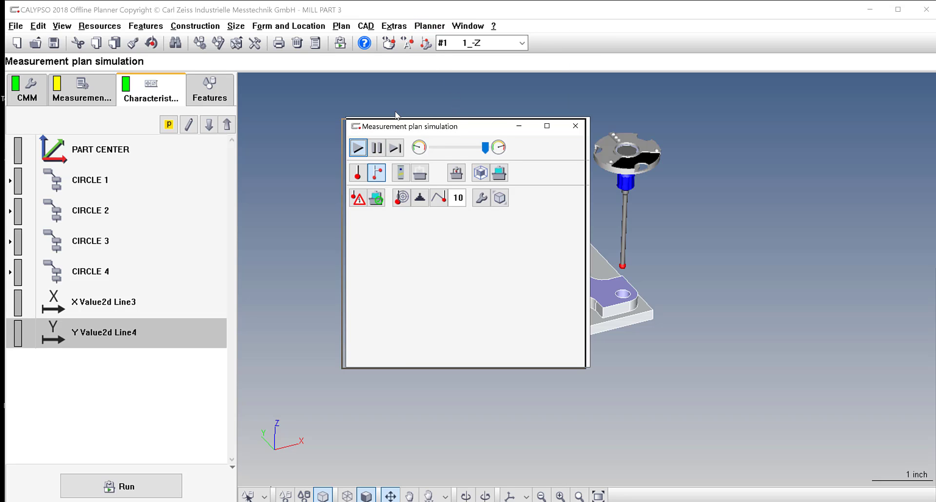
pyautogui.moveTo(397, 126); pyautogui.dragTo(114, 22)
# - Start a simulated measurement run of all characteristics using the base alignment MILL PART 3_1
pyautogui.click(125, 483)
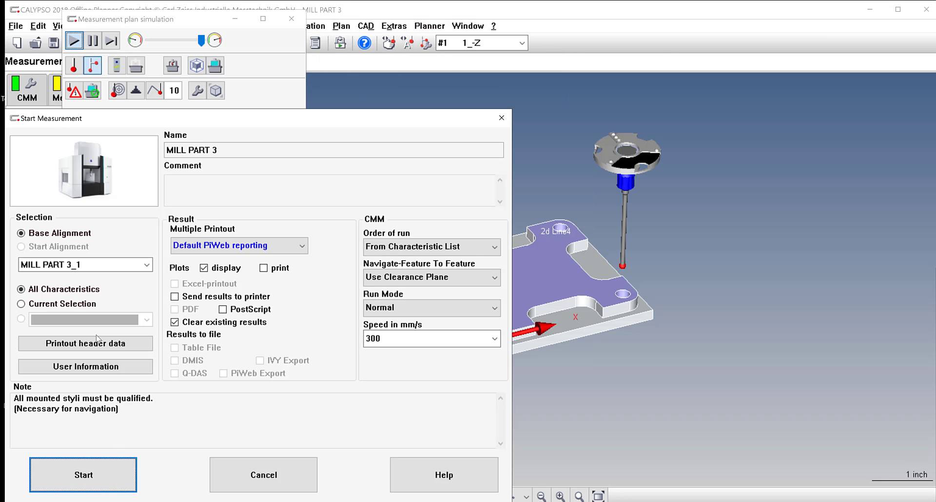
pyautogui.click(147, 264)
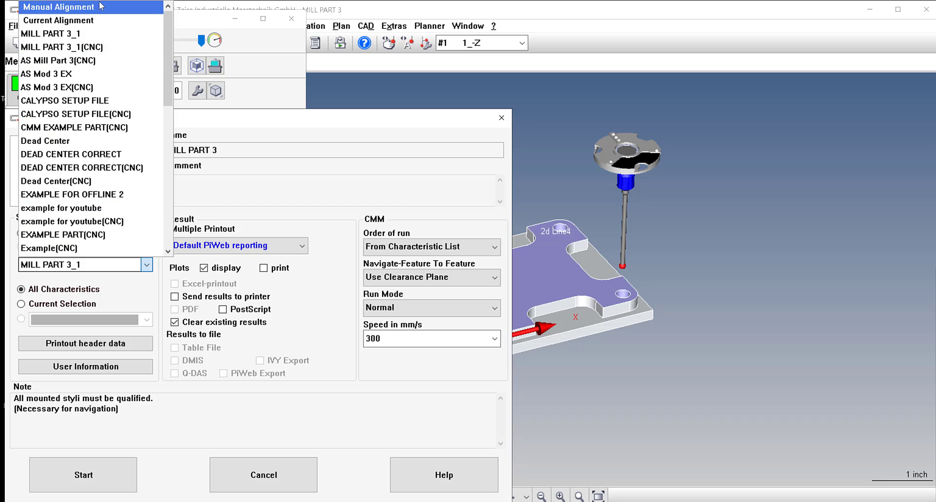
pyautogui.click(84, 34)
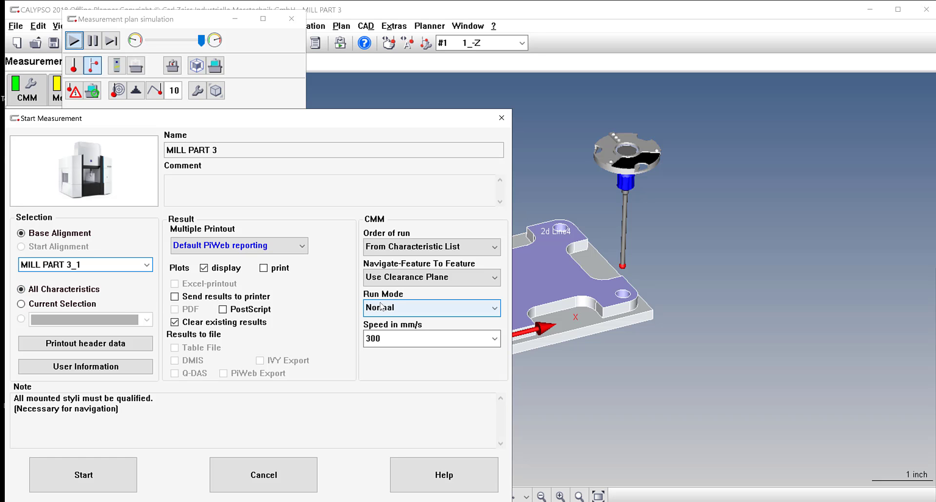
pyautogui.click(104, 477)
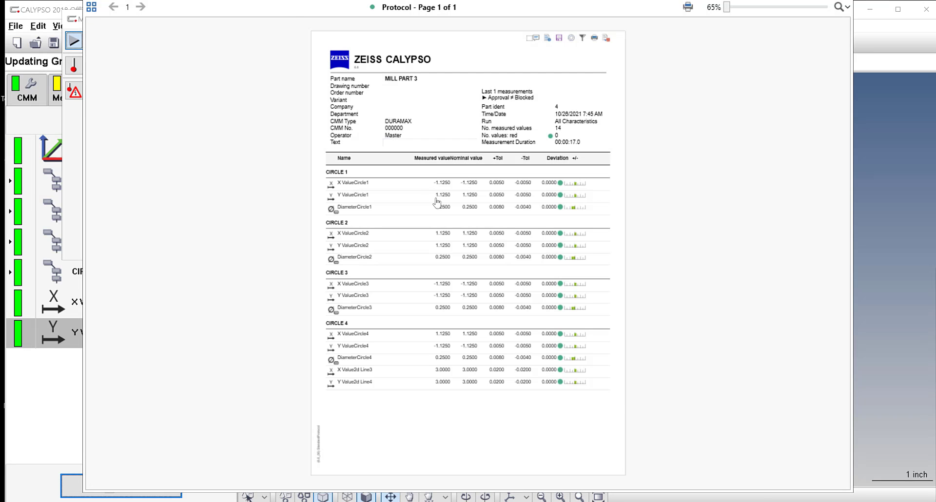
# - Dismiss the measurement report and close the measurement plan simulation
pyautogui.rightClick(758, 501)
pyautogui.click(766, 495)
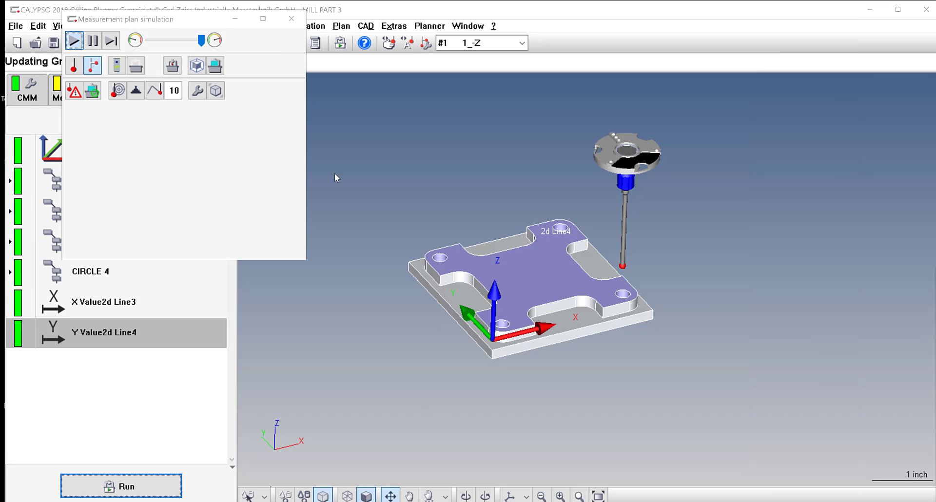
pyautogui.click(292, 19)
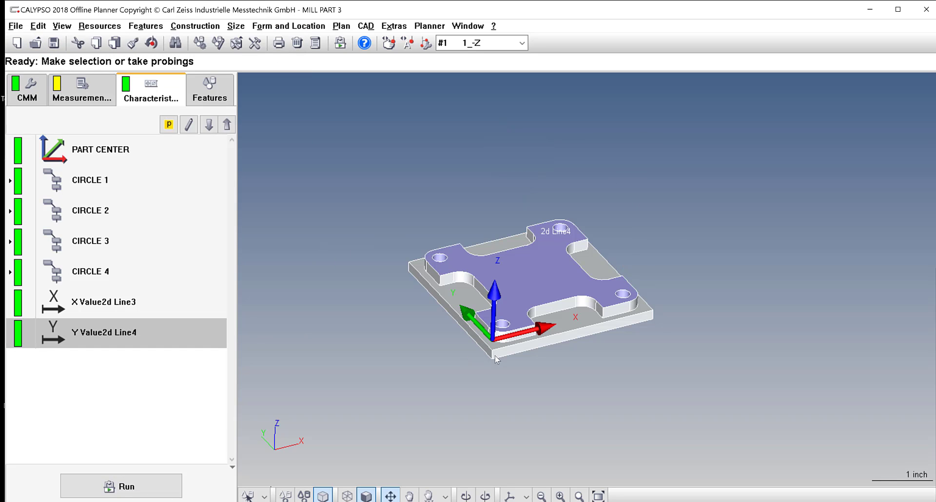
pyautogui.scroll(3, 512, 336)
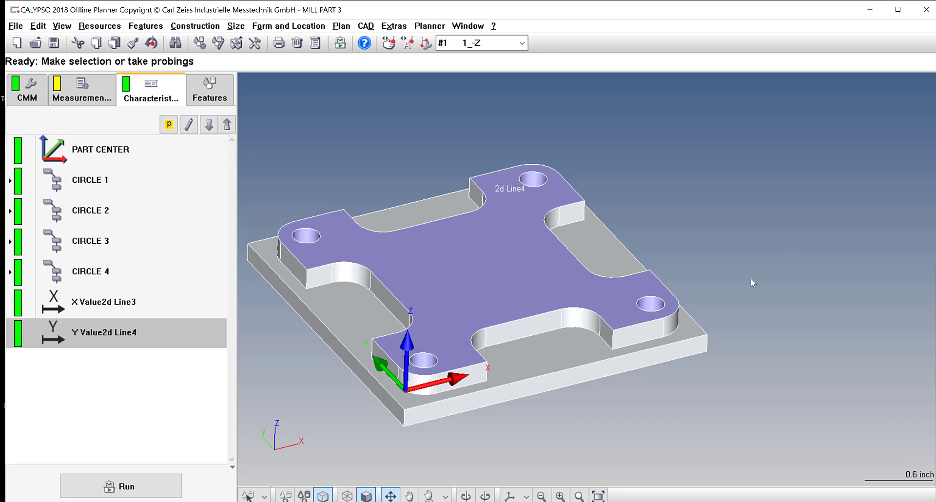
pyautogui.scroll(-2, 505, 362)
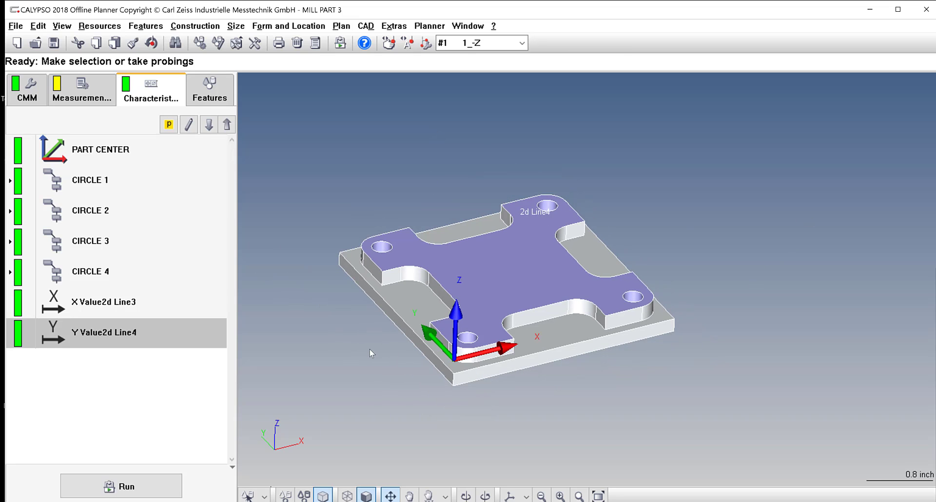
# - Open the CAD feature creation sectioning options and pick the part's raised top face to place the intersection plane
pyautogui.scroll(2, 370, 353)
pyautogui.moveTo(315, 379); pyautogui.dragTo(385, 351, button='right')
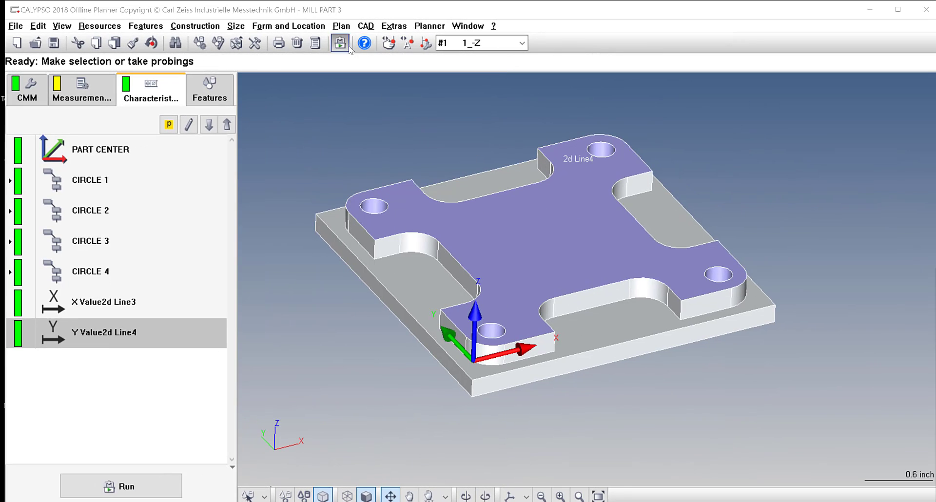
pyautogui.click(366, 25)
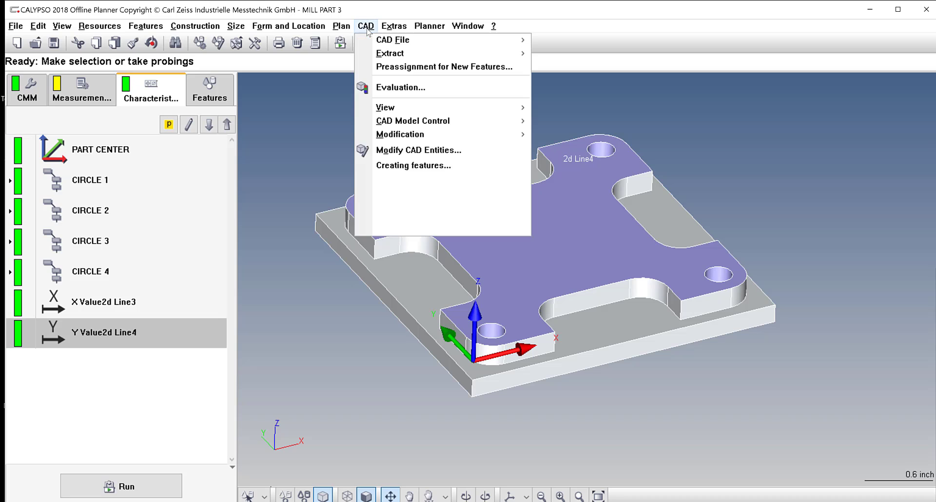
pyautogui.click(427, 167)
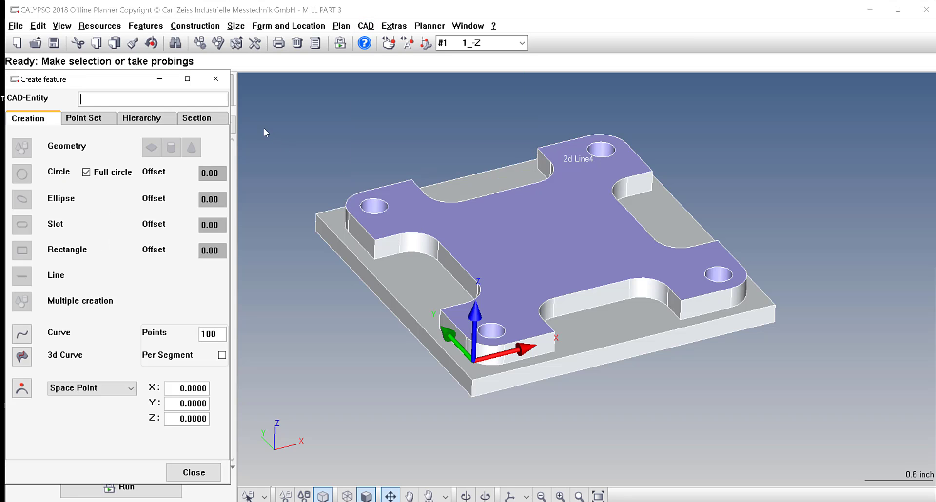
pyautogui.click(196, 122)
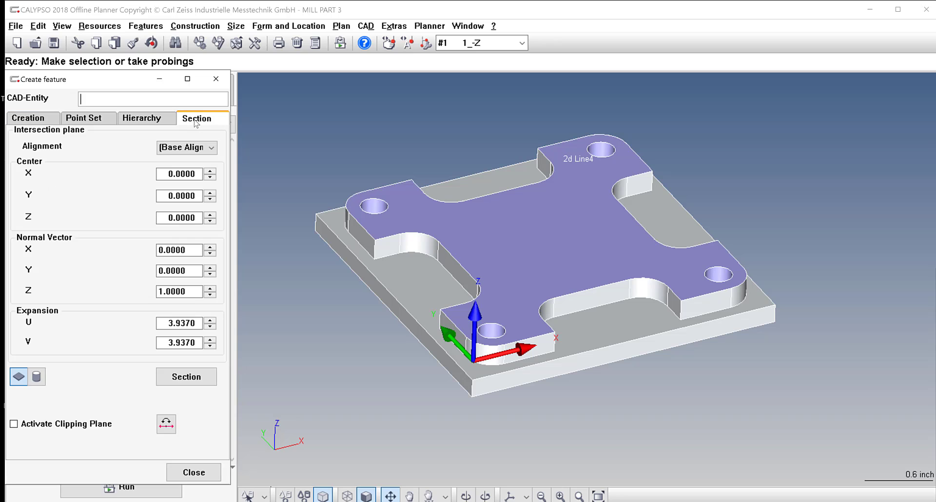
pyautogui.click(584, 233)
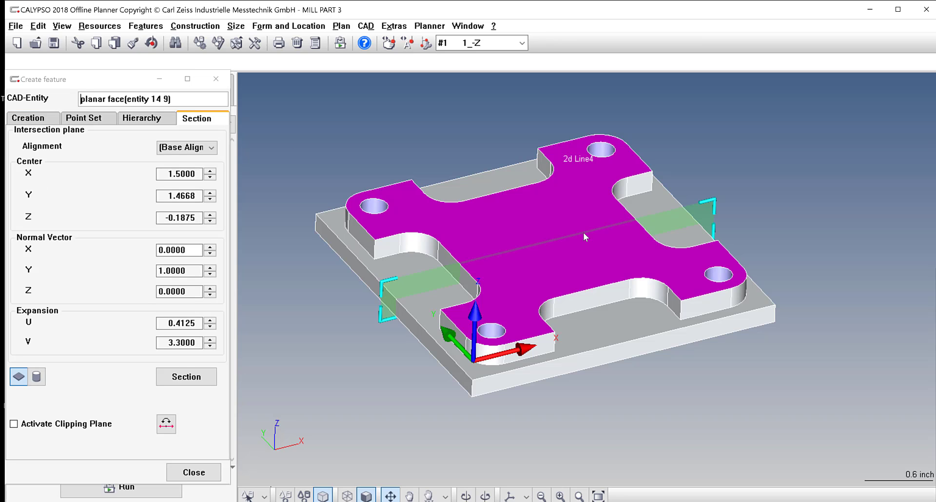
# - Set the Y component of the intersection plane's normal vector to 0
pyautogui.click(190, 272)
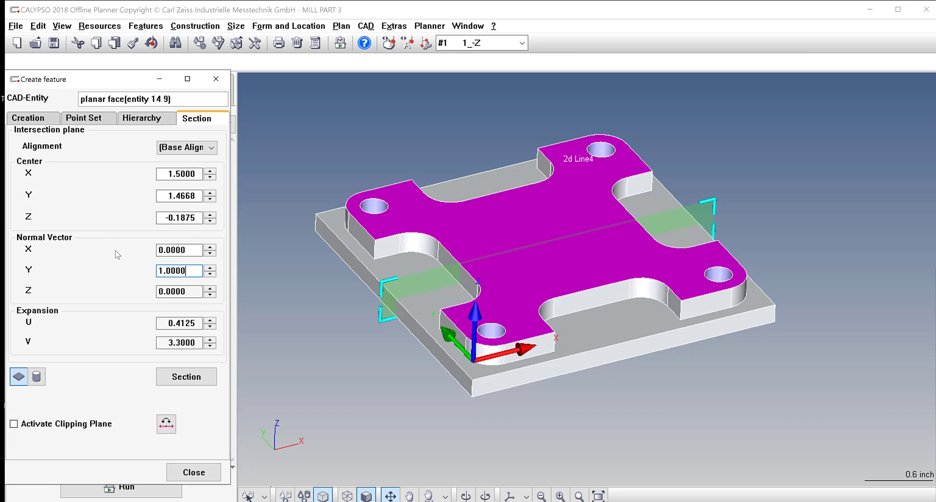
pyautogui.moveTo(188, 271); pyautogui.dragTo(146, 271)
pyautogui.write('0')
# - Try an X normal vector component of 1.0 for the intersection plane, and reset it to 0
pyautogui.moveTo(187, 250); pyautogui.dragTo(149, 250)
pyautogui.write('10')
pyautogui.press('BackSpace')
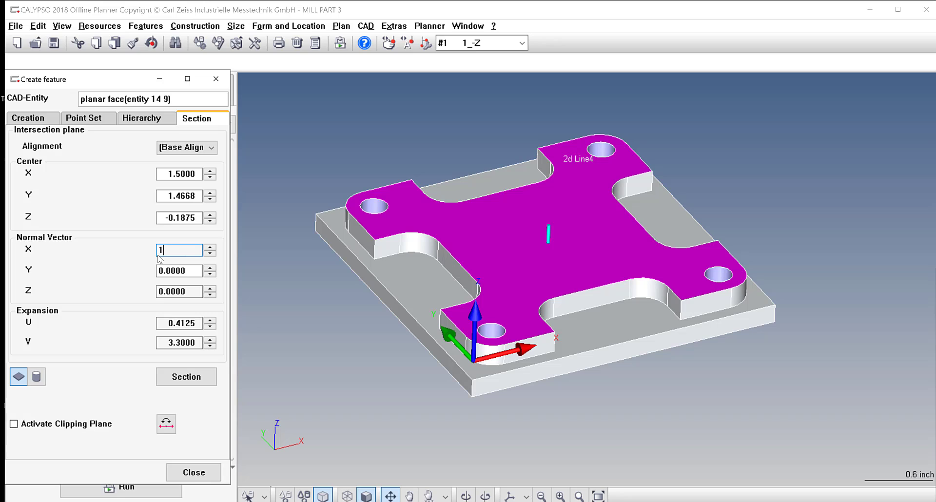
pyautogui.write('.0')
pyautogui.press('Tab')
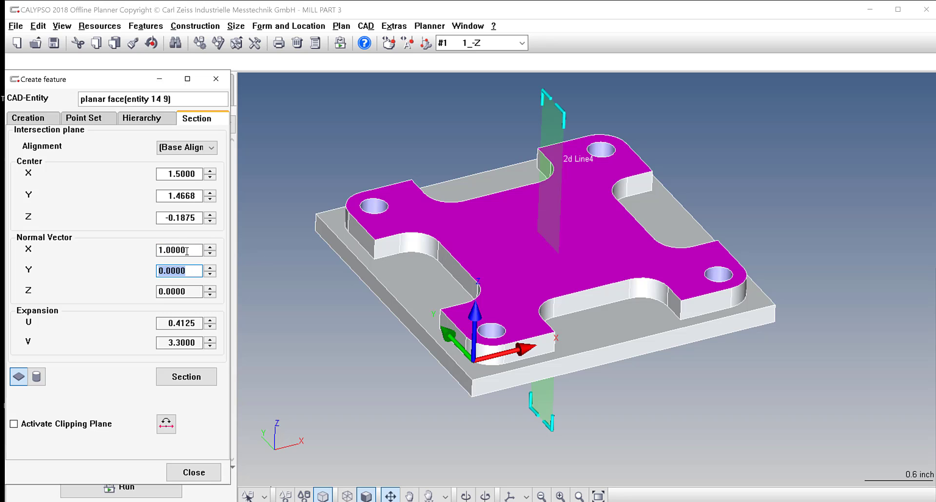
pyautogui.moveTo(188, 250); pyautogui.dragTo(128, 250)
pyautogui.write('0')
# - Set the Z component of the intersection plane's normal vector to 1.0
pyautogui.moveTo(195, 292); pyautogui.dragTo(127, 293)
pyautogui.write('1.0')
pyautogui.press('Tab')
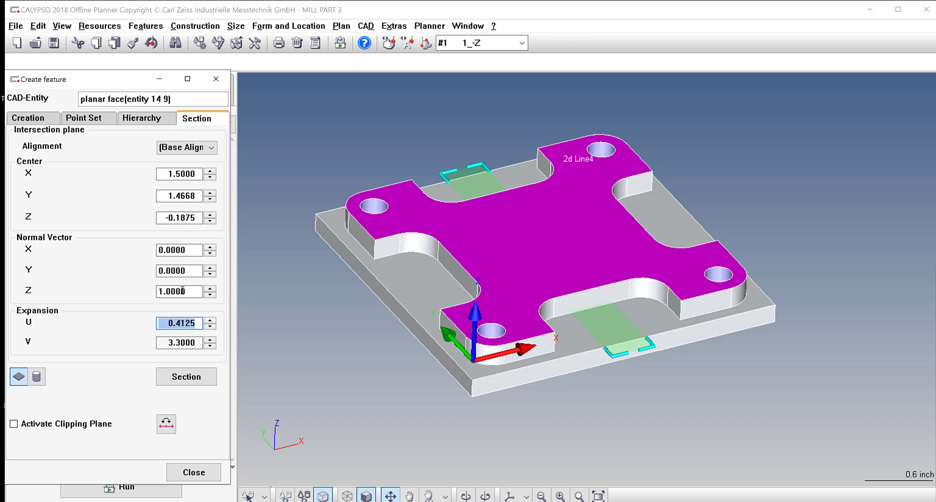
# - Enlarge the intersection plane to about 3.82 by 3.38 so it covers the part, and set its center Z to -0.1
pyautogui.moveTo(613, 361); pyautogui.dragTo(822, 311)
pyautogui.moveTo(739, 370)
pyautogui.mouseDown(button='middle')
pyautogui.moveTo(735, 332)
pyautogui.moveTo(739, 352)
pyautogui.mouseUp(button='middle')
pyautogui.click(209, 216)
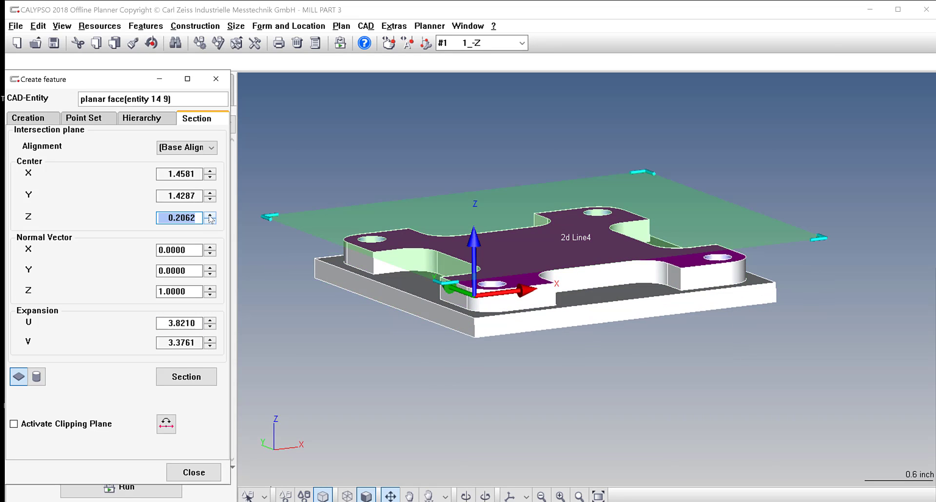
pyautogui.press('BackSpace')
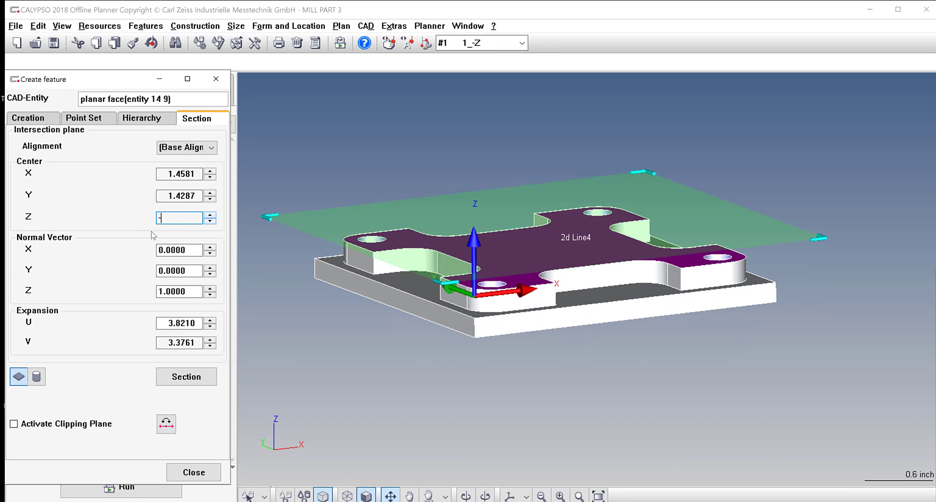
pyautogui.write('-.1')
pyautogui.press('Tab')
# - Generate the section curves where the horizontal intersection plane cuts the raised profile
pyautogui.moveTo(631, 336)
pyautogui.mouseDown(button='middle')
pyautogui.moveTo(616, 333)
pyautogui.moveTo(622, 326)
pyautogui.moveTo(622, 338)
pyautogui.moveTo(636, 345)
pyautogui.moveTo(634, 362)
pyautogui.moveTo(633, 351)
pyautogui.mouseUp(button='middle')
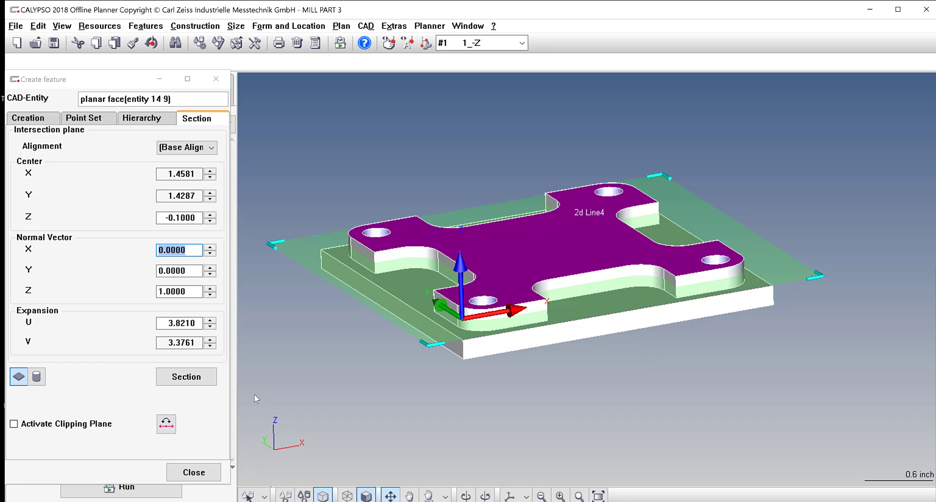
pyautogui.click(188, 378)
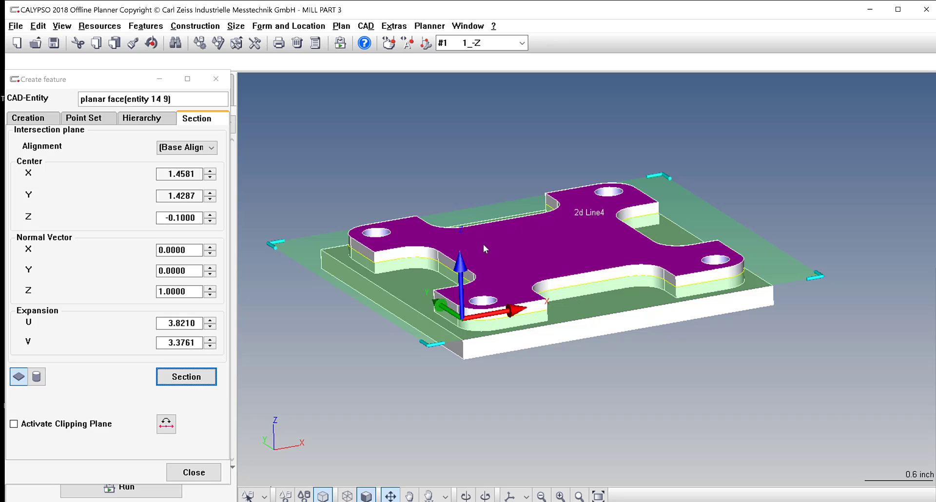
pyautogui.moveTo(483, 244); pyautogui.dragTo(486, 262, button='middle')
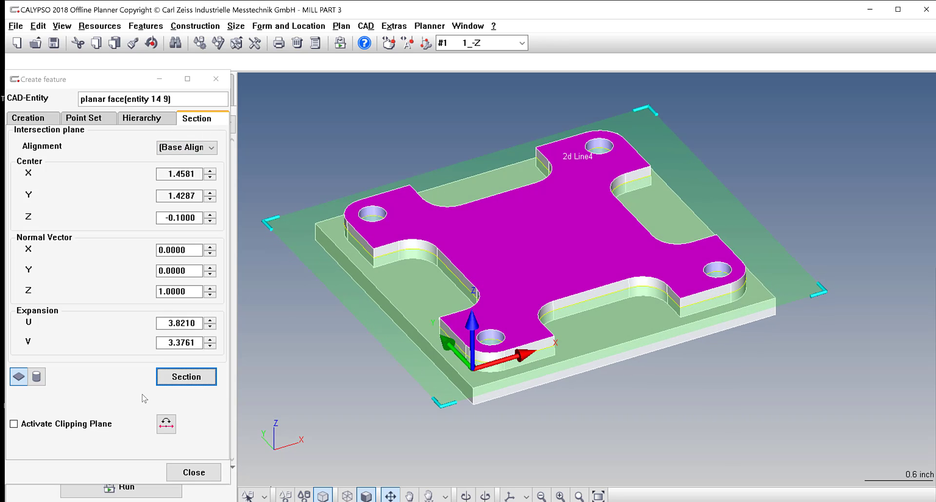
# - Set up a point set for a 3d Curve feature with its path generated from curves
pyautogui.click(71, 120)
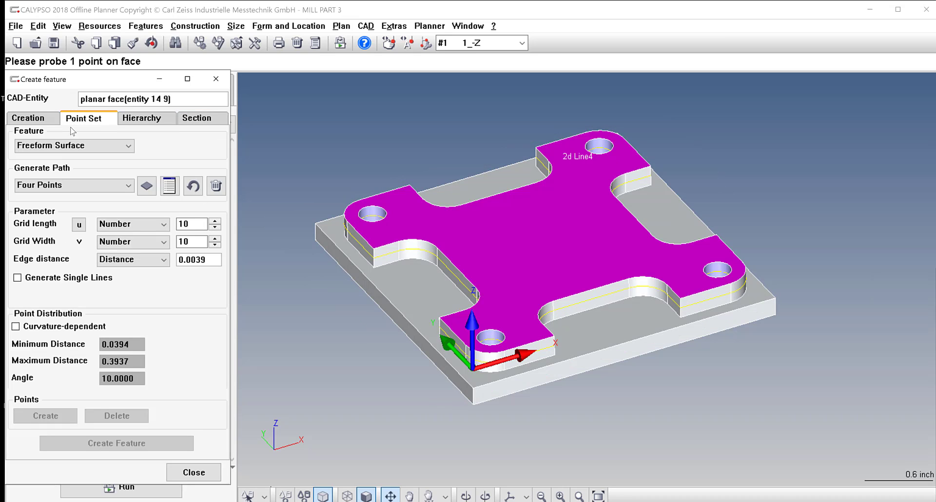
pyautogui.click(28, 118)
pyautogui.click(83, 118)
pyautogui.click(73, 145)
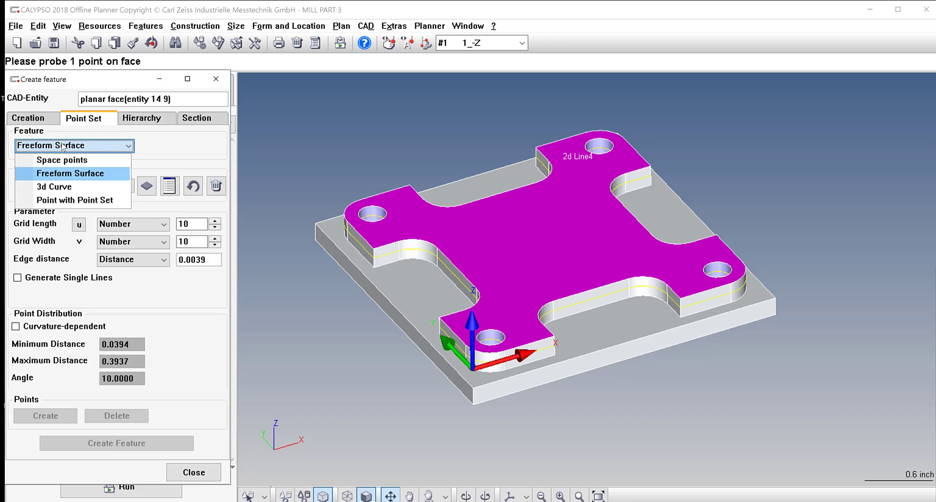
pyautogui.click(62, 188)
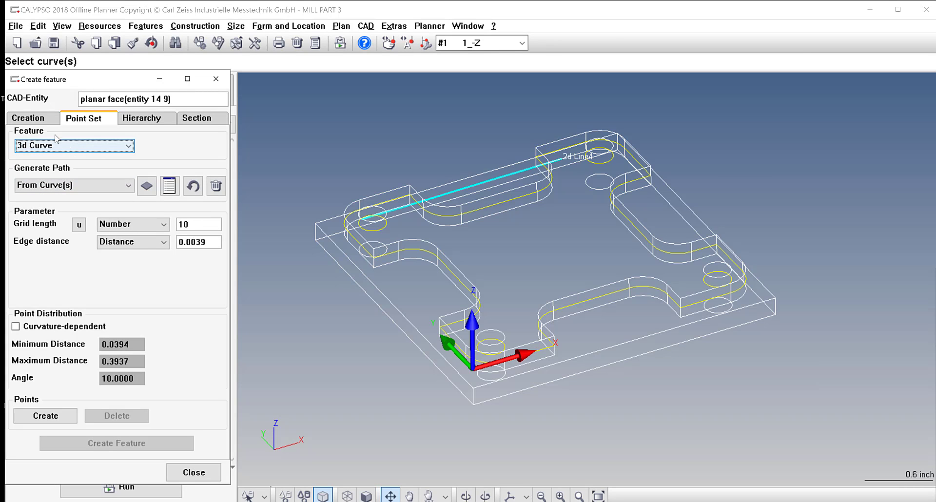
pyautogui.click(48, 187)
pyautogui.click(66, 240)
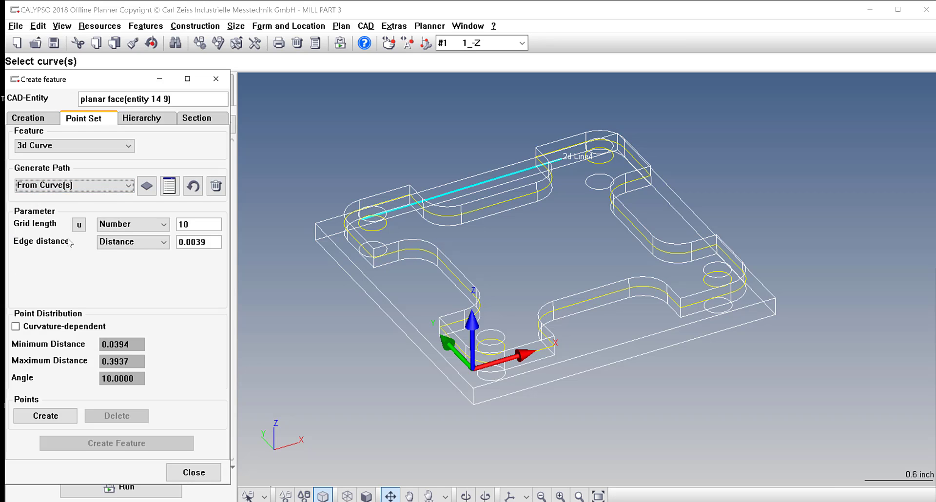
# - Select the section curve segments from the straight notch edge on the Y-axis side to the rounded corner at the origin
pyautogui.moveTo(447, 286); pyautogui.dragTo(449, 295, button='middle')
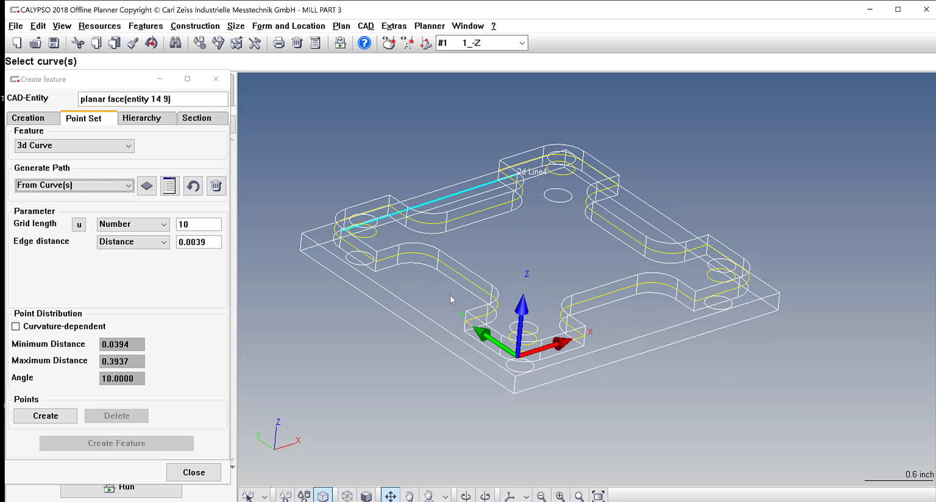
pyautogui.click(463, 277)
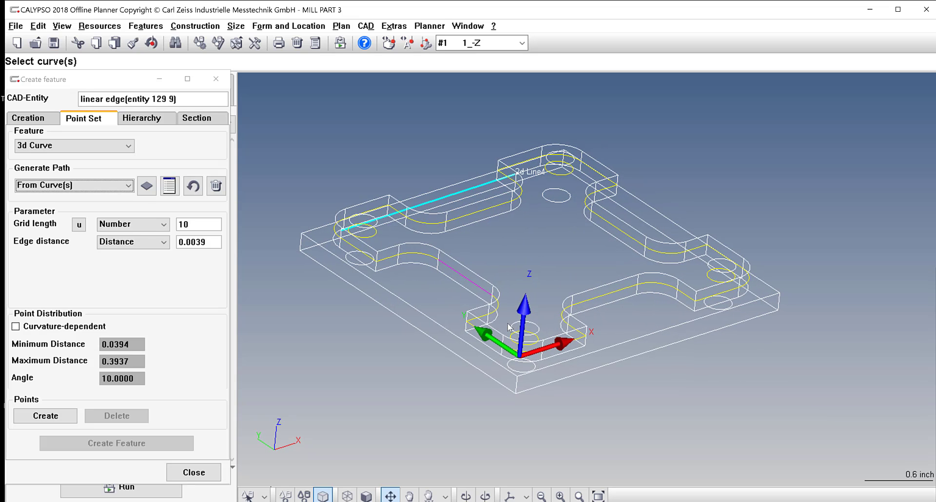
pyautogui.click(498, 312)
pyautogui.click(481, 320)
pyautogui.click(530, 354)
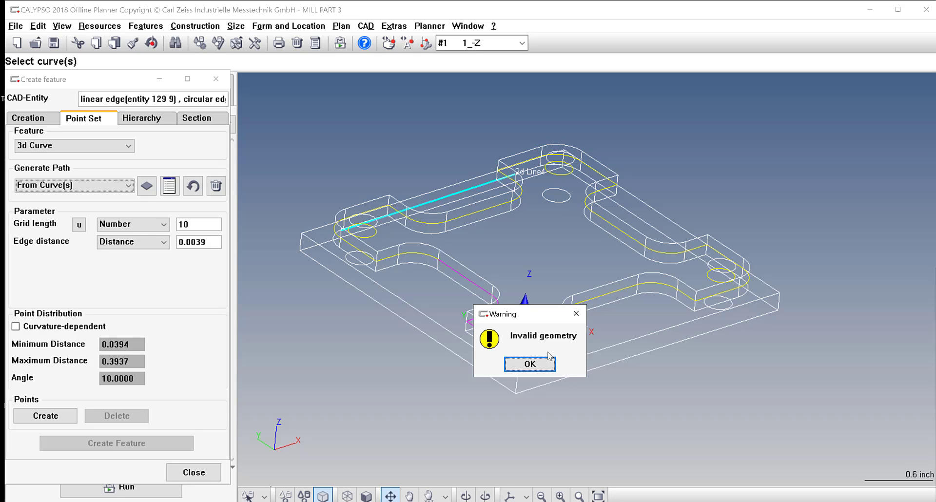
pyautogui.click(539, 365)
# - Add the straight section segment along the X axis and the adjoining short edge leading into the front notch
pyautogui.scroll(3, 473, 407)
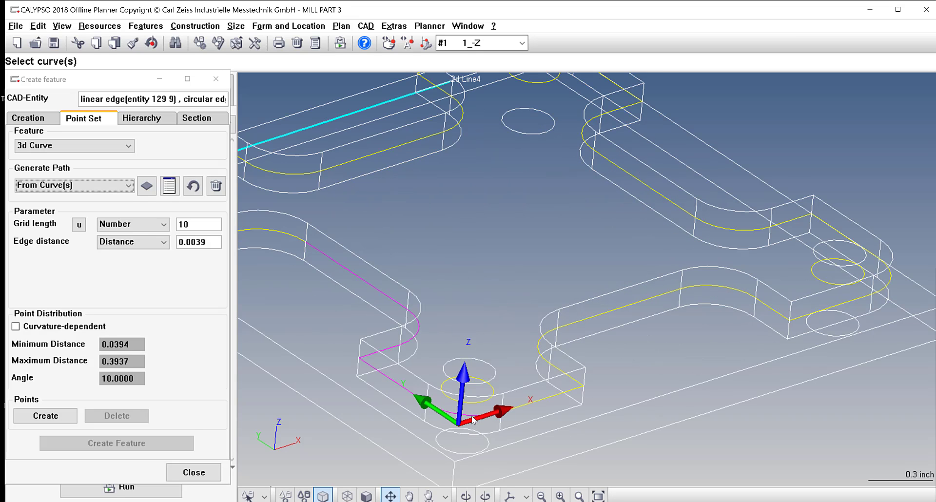
pyautogui.click(538, 402)
pyautogui.click(572, 379)
pyautogui.click(541, 367)
pyautogui.click(541, 356)
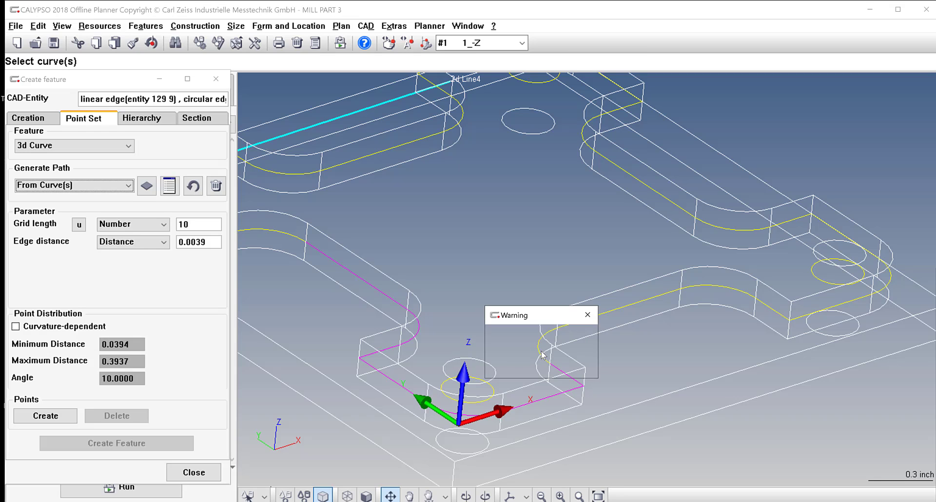
pyautogui.click(548, 364)
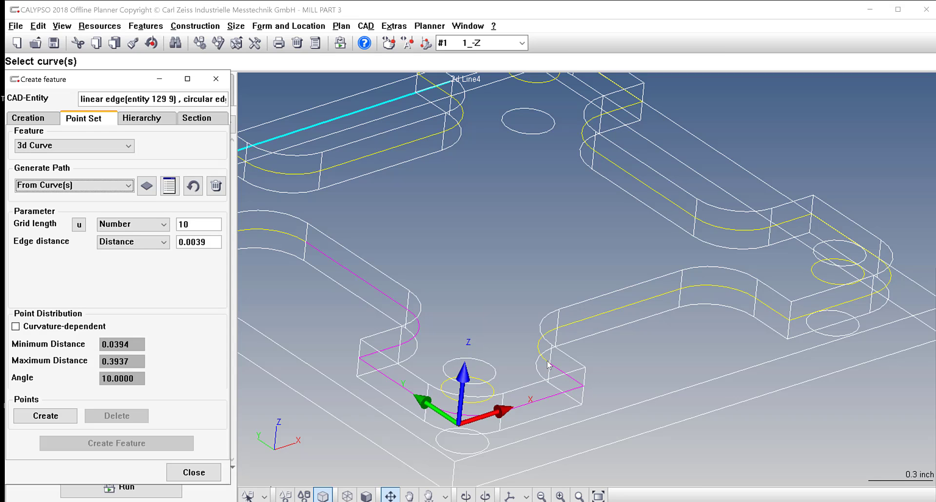
# - Add the front notch's long straight segment and its following arc to the curve selection
pyautogui.click(589, 319)
pyautogui.click(725, 291)
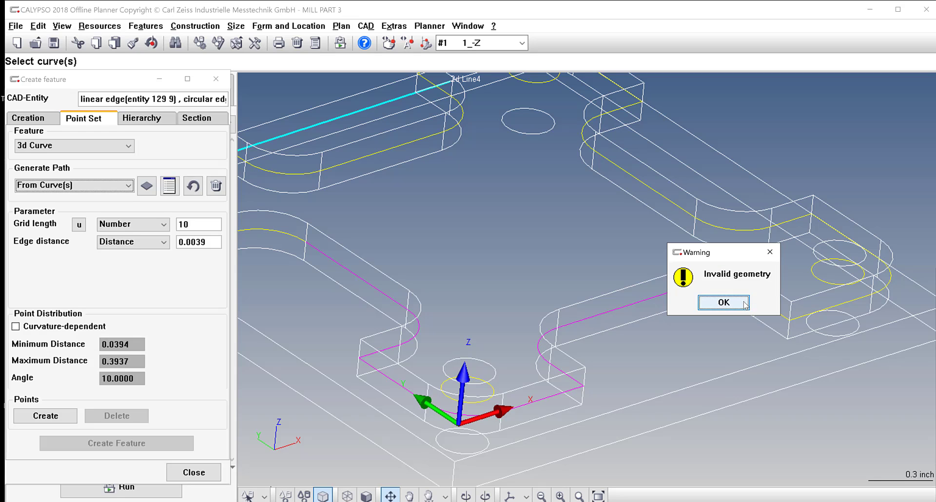
pyautogui.click(727, 300)
pyautogui.click(725, 291)
pyautogui.click(779, 315)
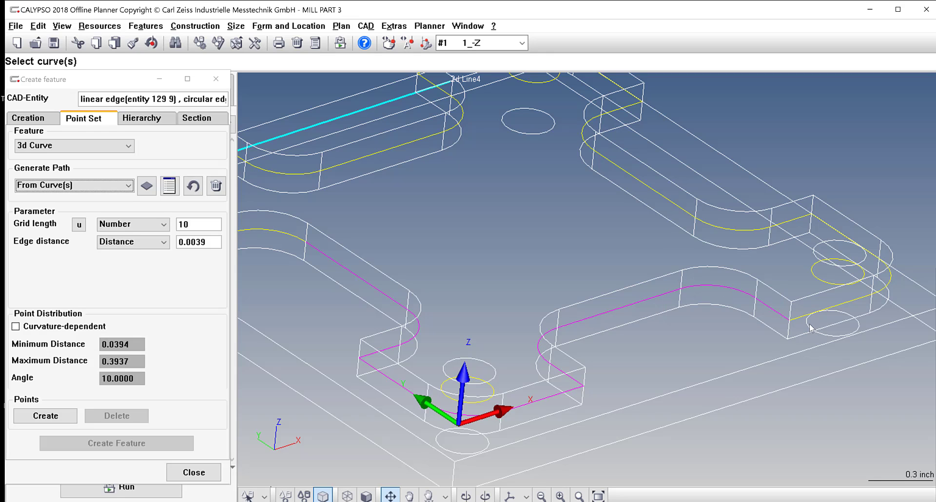
# - Add the section segments around the corner tab at the far end of the X axis
pyautogui.click(799, 318)
pyautogui.click(882, 293)
pyautogui.click(826, 223)
pyautogui.click(775, 226)
pyautogui.click(745, 235)
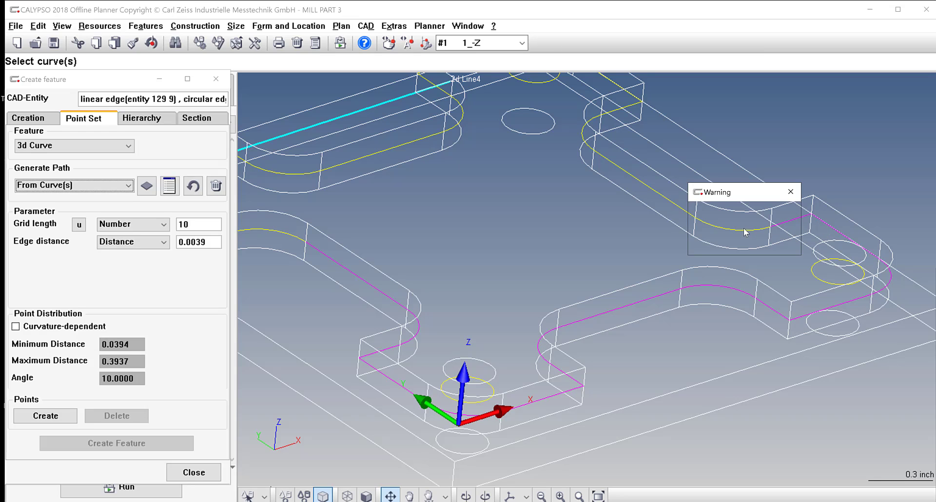
pyautogui.click(744, 242)
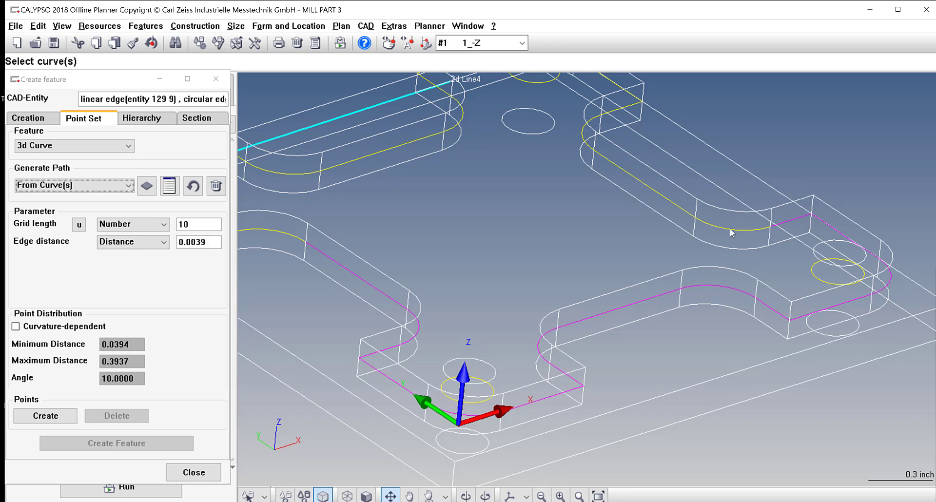
# - Add the section segments of the notch opposite the Y-axis side, up to the tab diagonally across from the origin
pyautogui.click(692, 217)
pyautogui.click(589, 147)
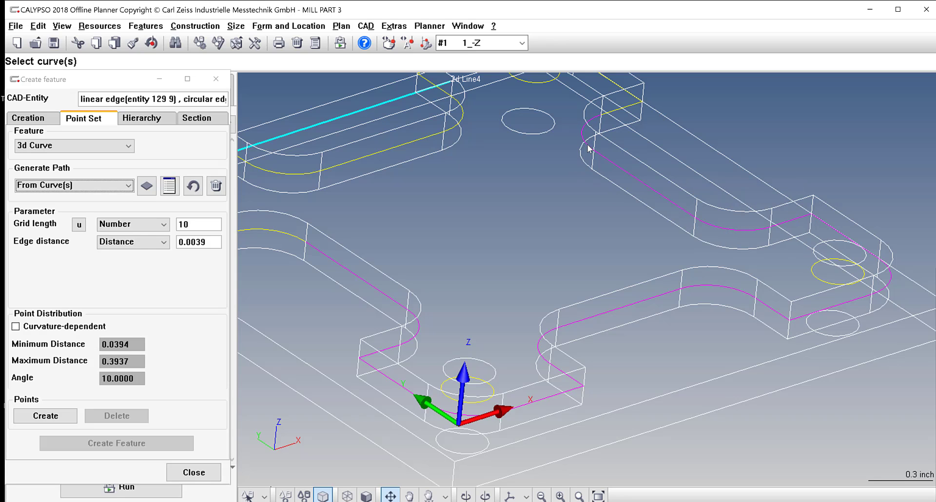
pyautogui.click(611, 112)
pyautogui.scroll(-5, 587, 114)
pyautogui.scroll(4, 583, 114)
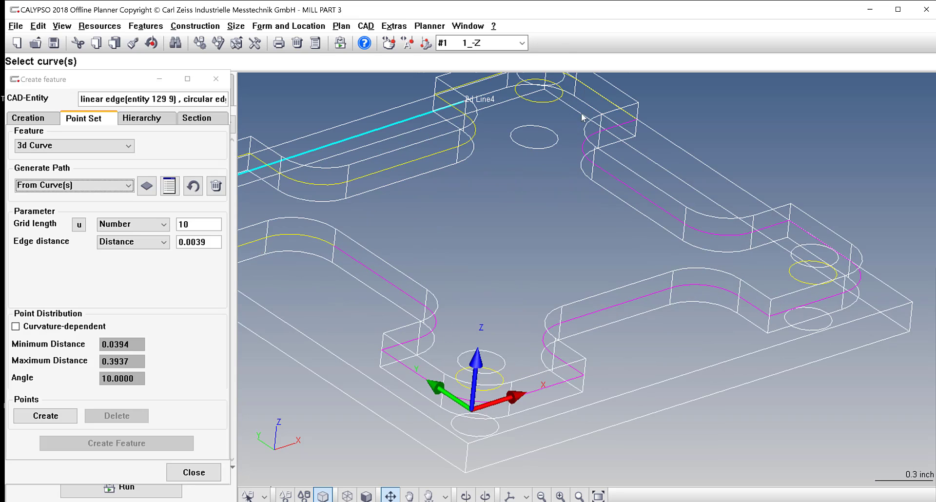
pyautogui.scroll(-5, 601, 101)
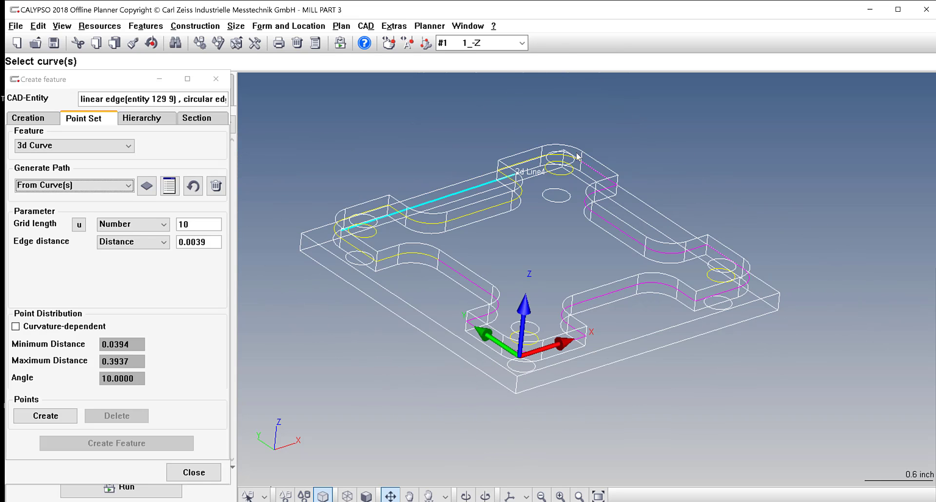
# - Add the rounded corner segment of the tab diagonally opposite the origin to the curve selection
pyautogui.scroll(3, 551, 166)
pyautogui.scroll(2, 682, 318)
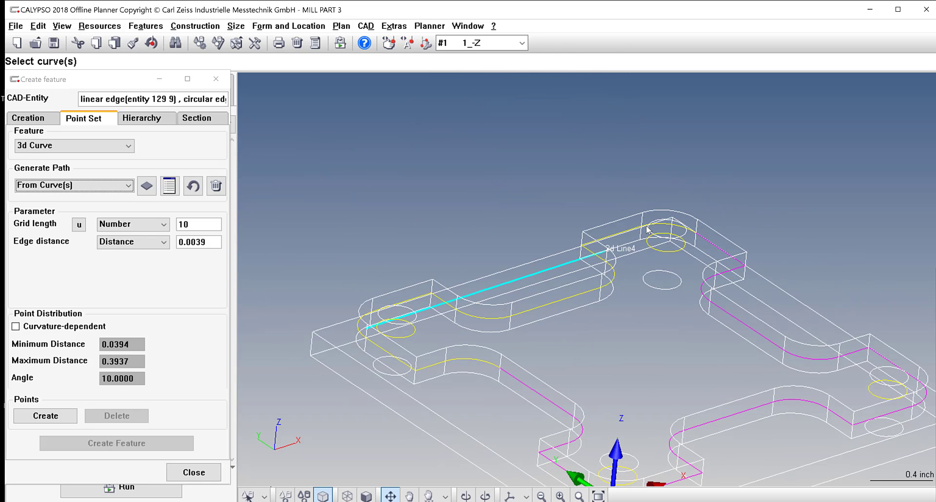
pyautogui.scroll(3, 656, 292)
pyautogui.moveTo(656, 291); pyautogui.dragTo(543, 286, button='middle')
pyautogui.scroll(-5, 543, 285)
pyautogui.moveTo(765, 137); pyautogui.dragTo(740, 328, button='middle')
pyautogui.click(737, 326)
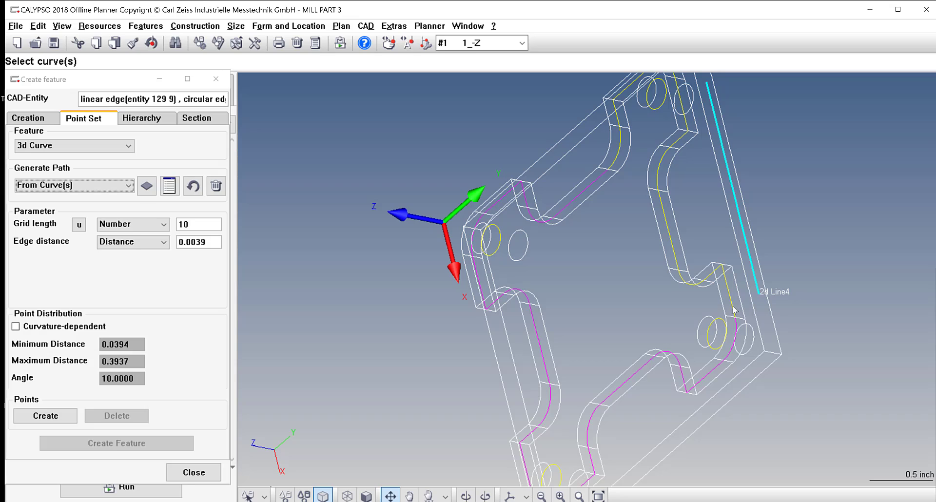
# - Add the tab edge and the straight and arc segments of the notch beside 2d Line4 to the curve selection
pyautogui.click(734, 310)
pyautogui.click(698, 284)
pyautogui.click(677, 259)
pyautogui.click(659, 170)
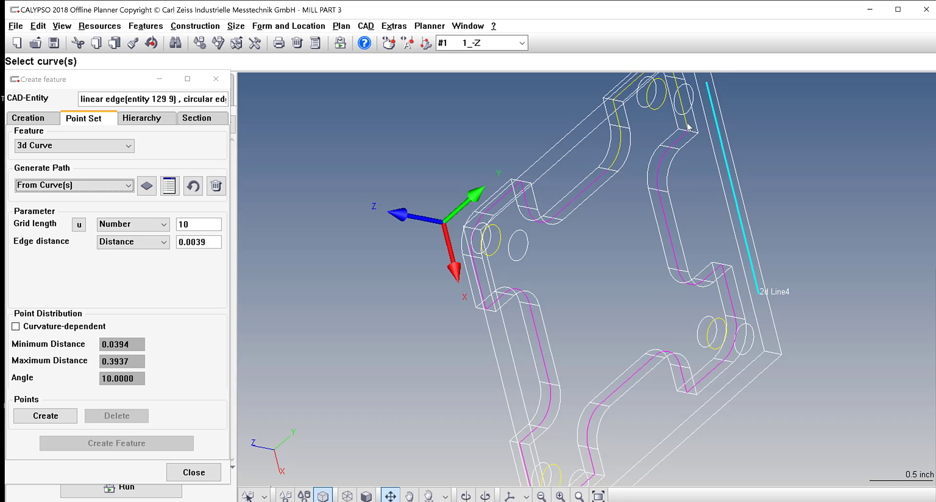
pyautogui.moveTo(688, 128); pyautogui.dragTo(508, 202, button='middle')
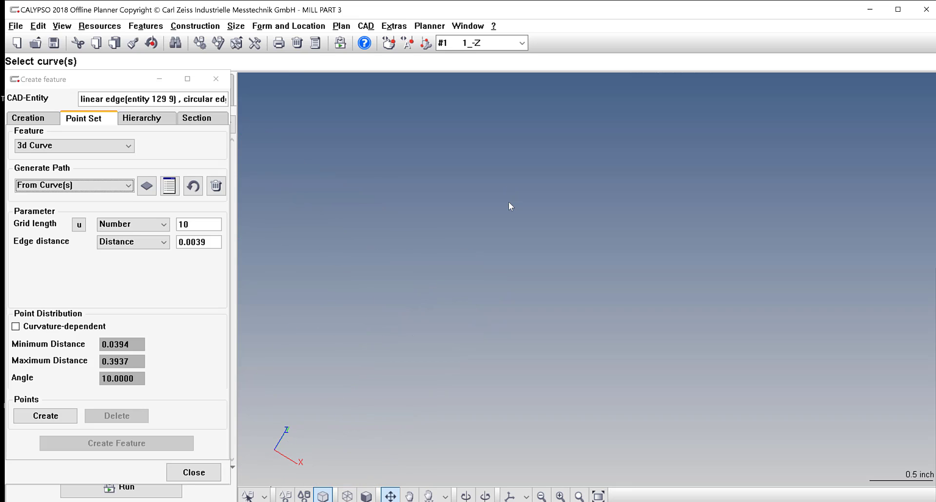
# - Add the remaining straight and arc segments of the Y-axis-side notch, next to the tab at the Y axis's far end, to the curve selection
pyautogui.scroll(-3, 509, 202)
pyautogui.click(602, 498)
pyautogui.scroll(2, 476, 199)
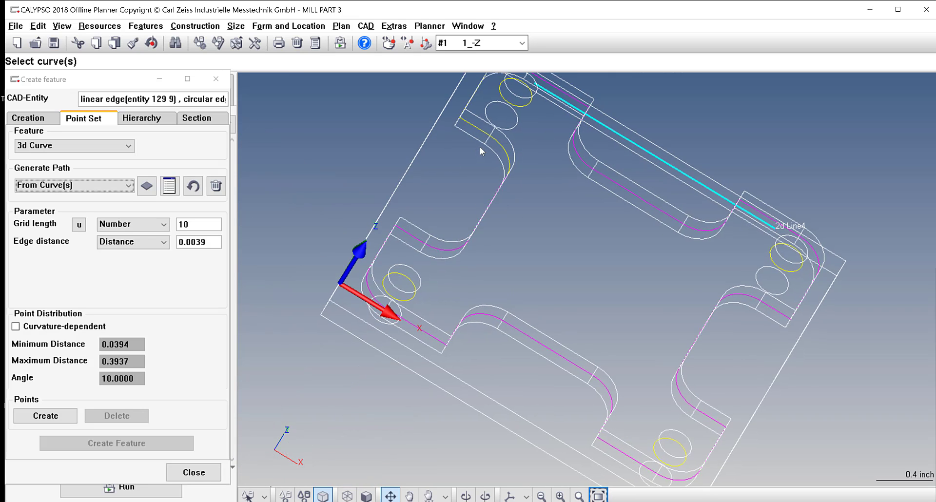
pyautogui.moveTo(481, 149); pyautogui.dragTo(448, 125, button='middle')
pyautogui.click(450, 131)
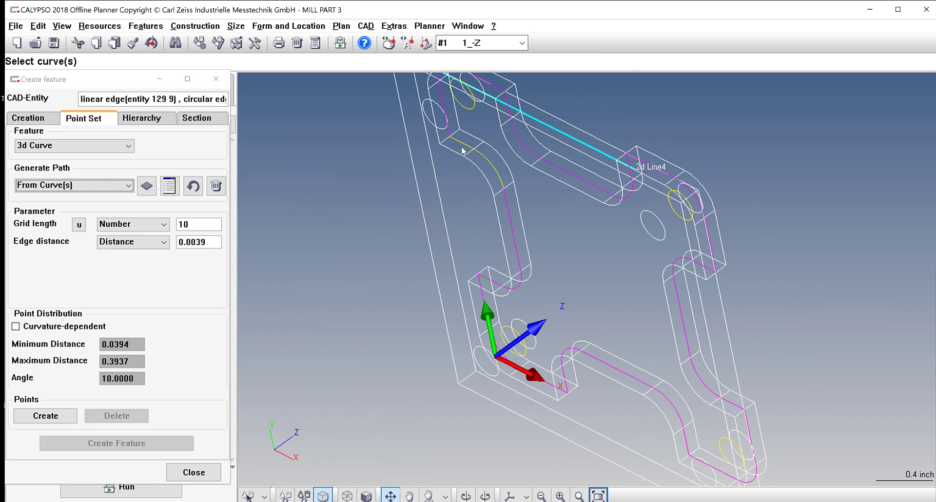
pyautogui.click(463, 143)
pyautogui.moveTo(608, 236); pyautogui.dragTo(625, 219, button='middle')
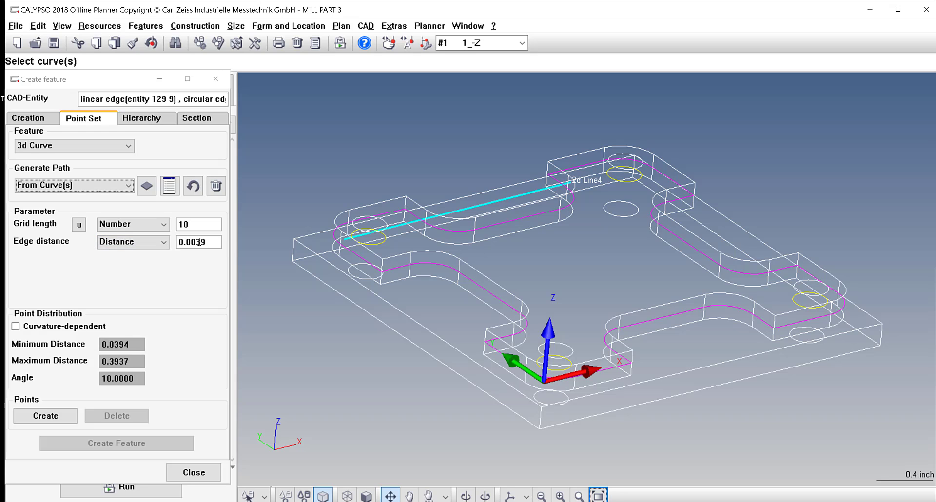
pyautogui.click(149, 242)
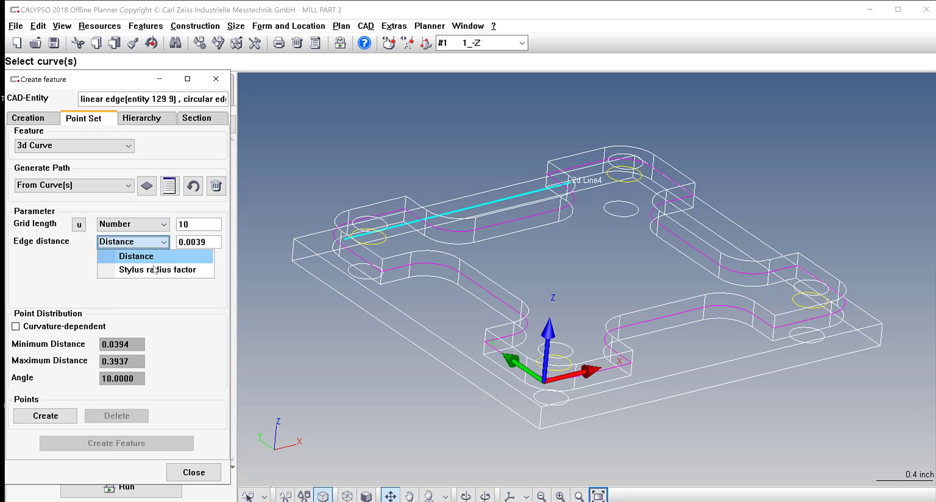
pyautogui.click(154, 270)
pyautogui.click(155, 245)
pyautogui.click(147, 256)
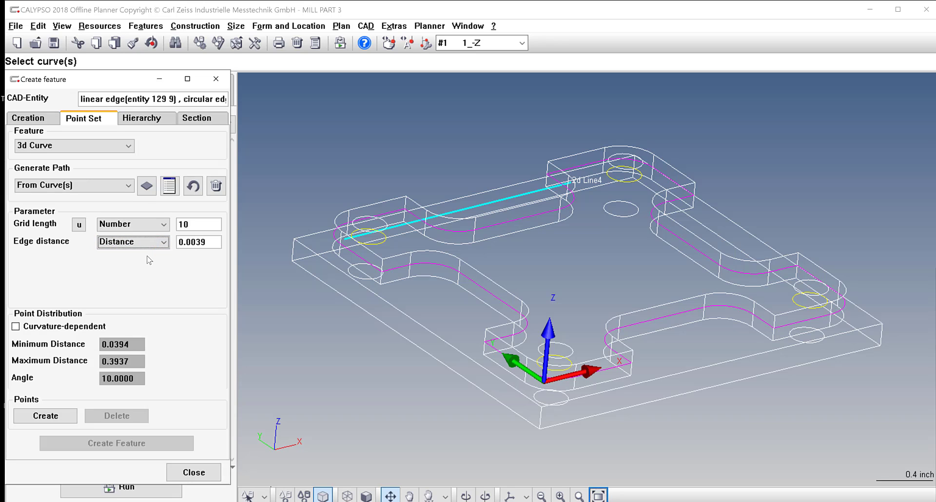
pyautogui.click(207, 240)
# - Define the grid length by distance at 0.02 and create the points along the selected curves
pyautogui.click(147, 224)
pyautogui.click(129, 238)
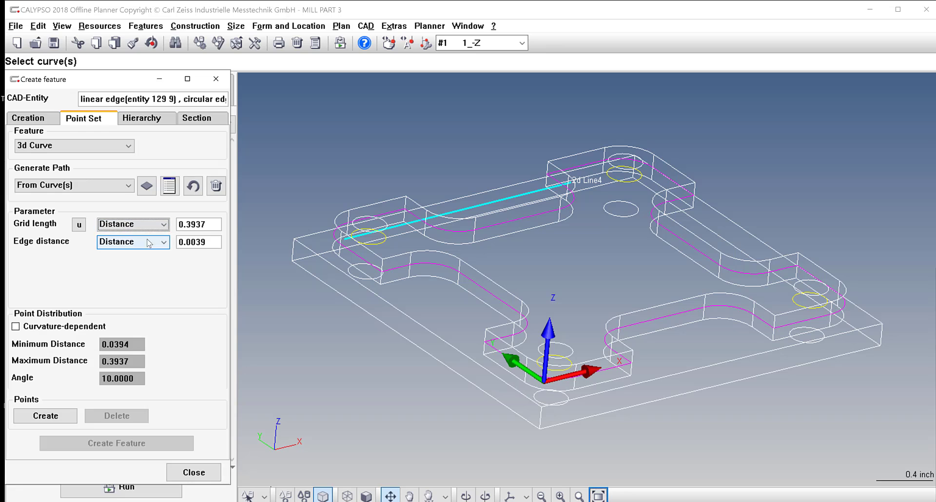
pyautogui.click(210, 224)
pyautogui.moveTo(211, 224); pyautogui.dragTo(169, 225)
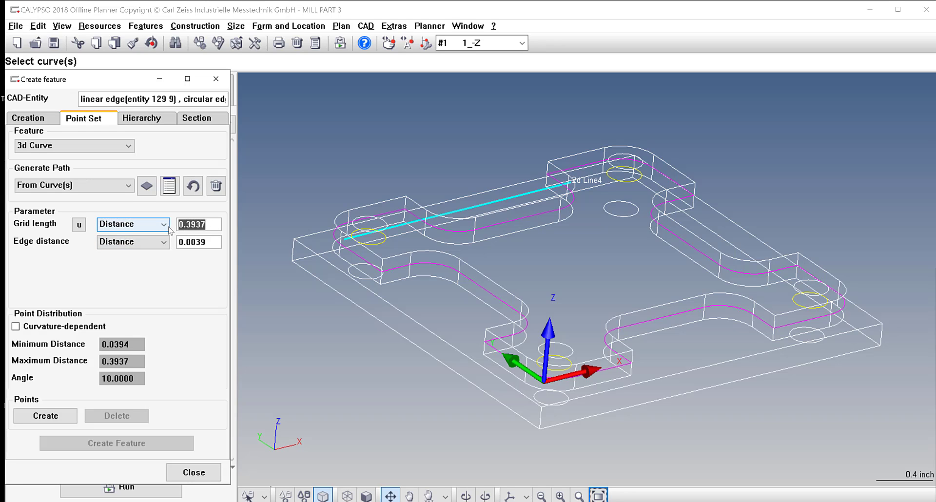
pyautogui.write('.02')
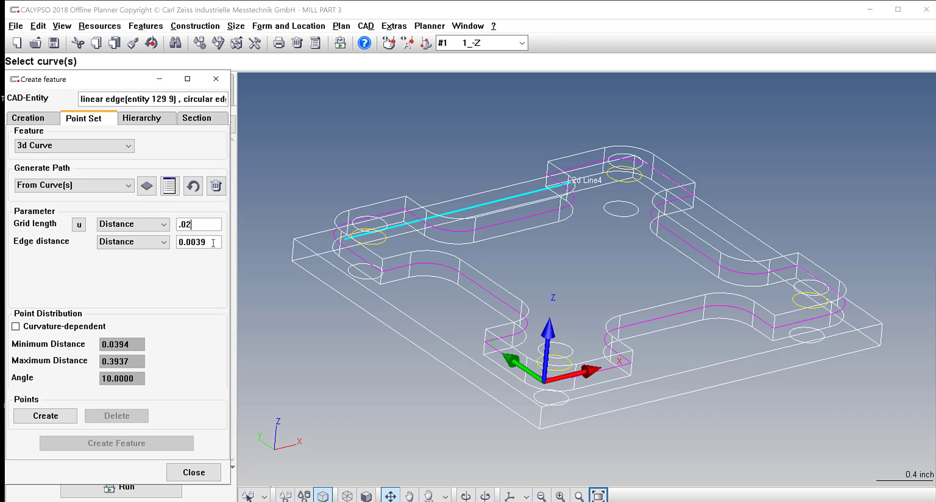
pyautogui.press('Tab')
pyautogui.click(56, 416)
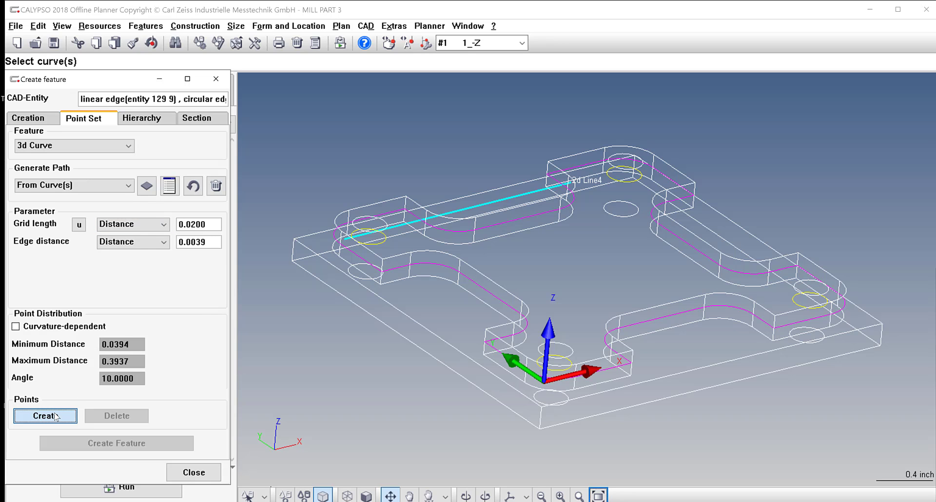
pyautogui.moveTo(539, 315); pyautogui.dragTo(575, 293, button='middle')
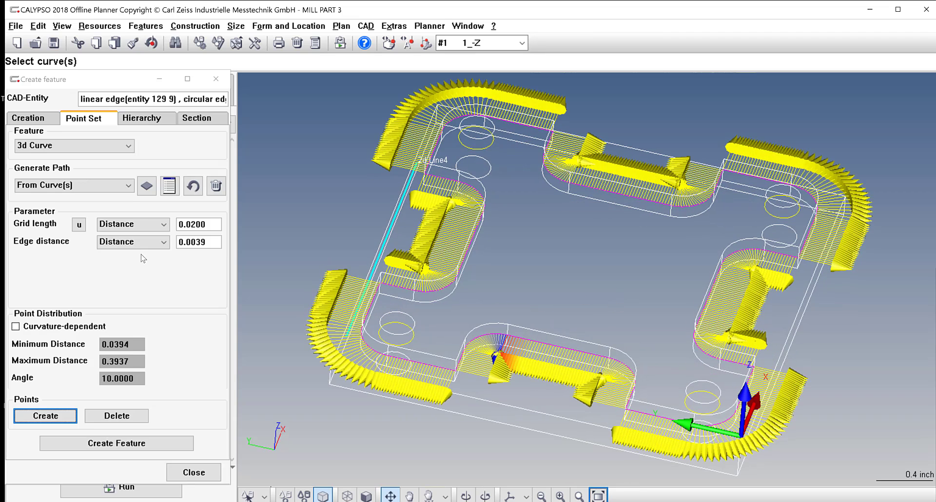
pyautogui.click(212, 242)
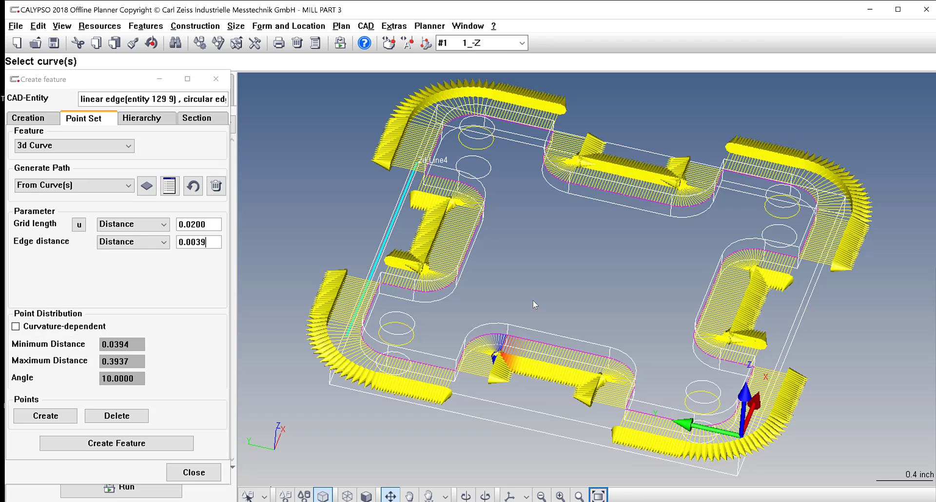
pyautogui.moveTo(534, 300); pyautogui.dragTo(506, 313, button='middle')
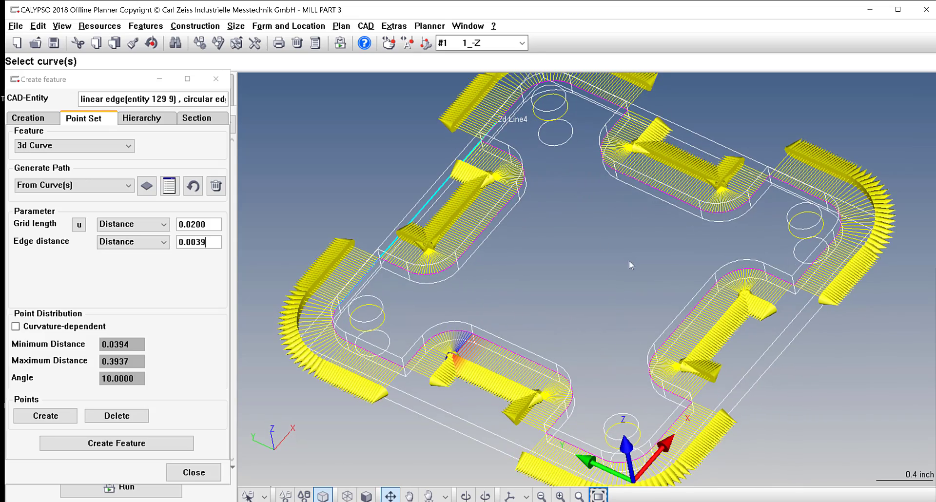
pyautogui.moveTo(630, 265)
pyautogui.mouseDown(button='middle')
pyautogui.moveTo(618, 267)
pyautogui.moveTo(618, 248)
pyautogui.moveTo(625, 267)
pyautogui.mouseUp(button='middle')
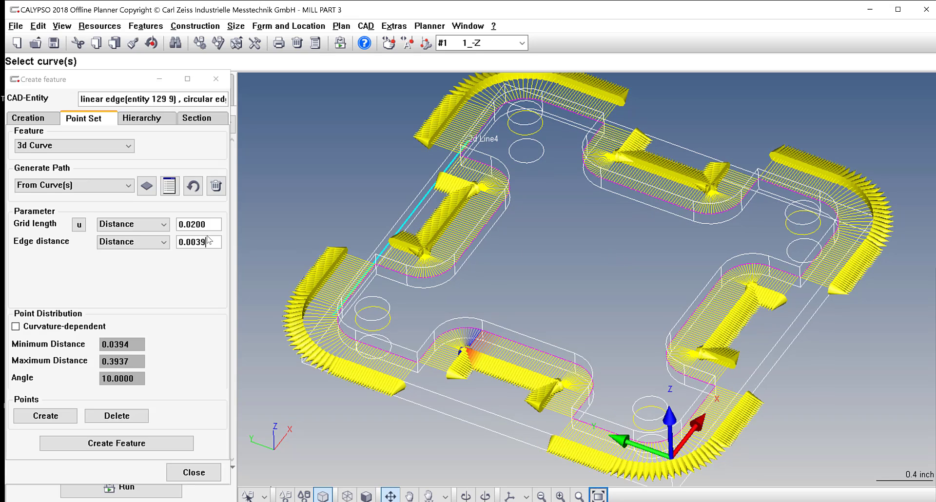
# - Try a grid length distance of 0.5 and regenerate the curve points
pyautogui.moveTo(207, 223); pyautogui.dragTo(159, 225)
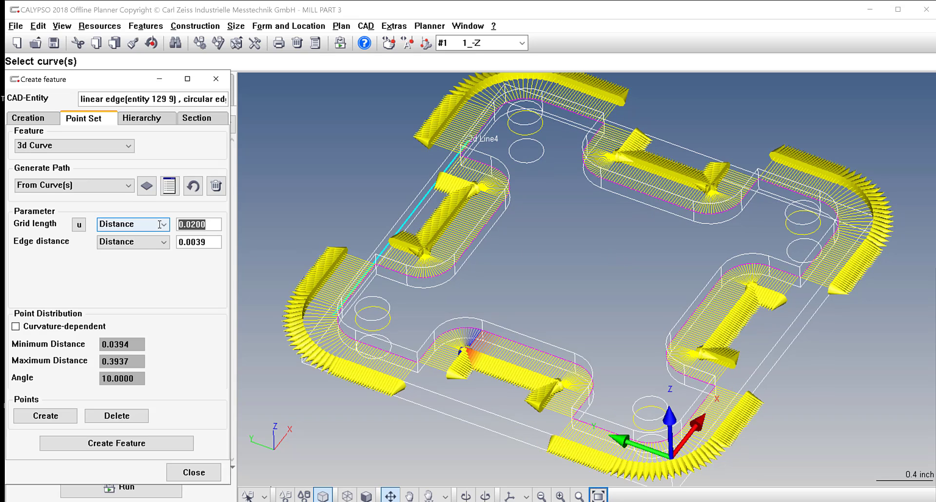
pyautogui.write('.5')
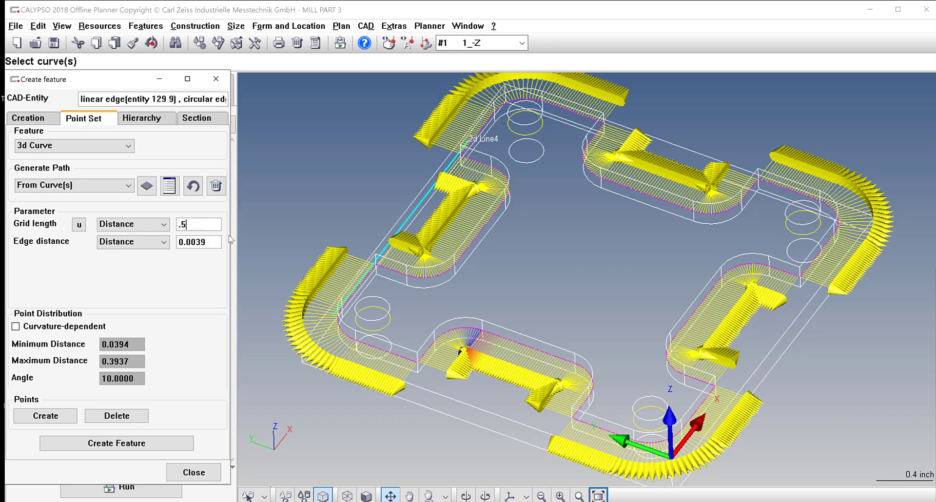
pyautogui.click(59, 420)
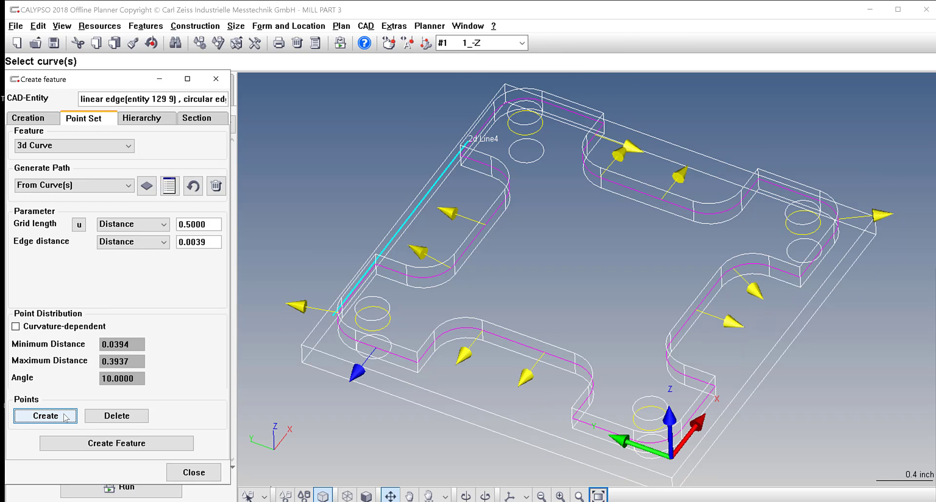
# - Set the grid length distance back to 0.02 and regenerate the points around the raised profile
pyautogui.click(206, 225)
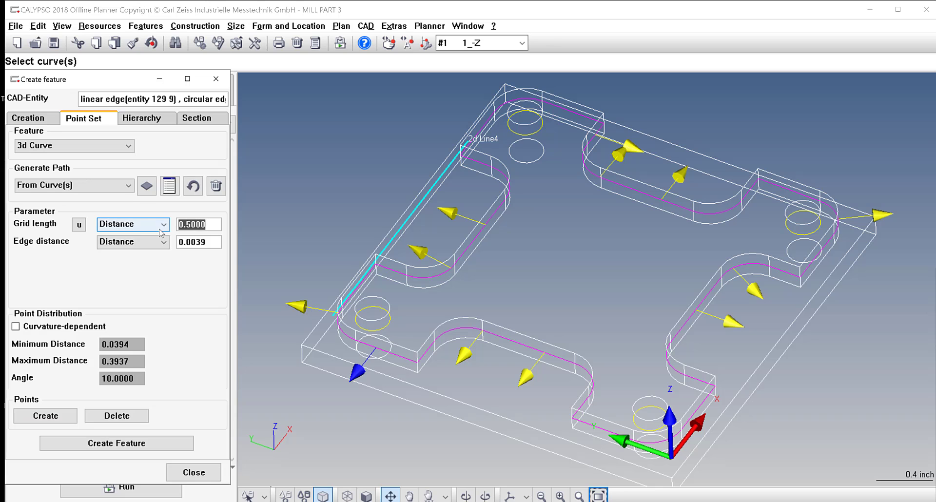
pyautogui.write('.02')
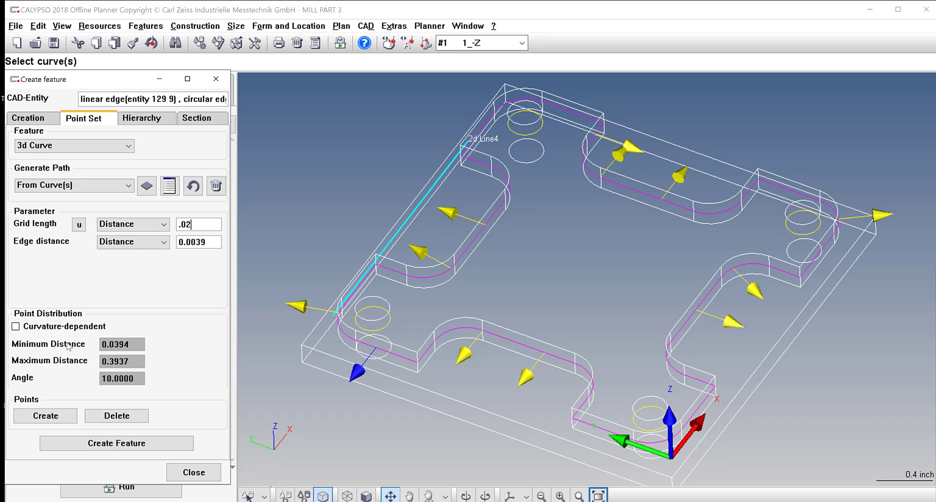
pyautogui.click(45, 416)
pyautogui.moveTo(473, 285); pyautogui.dragTo(465, 314, button='middle')
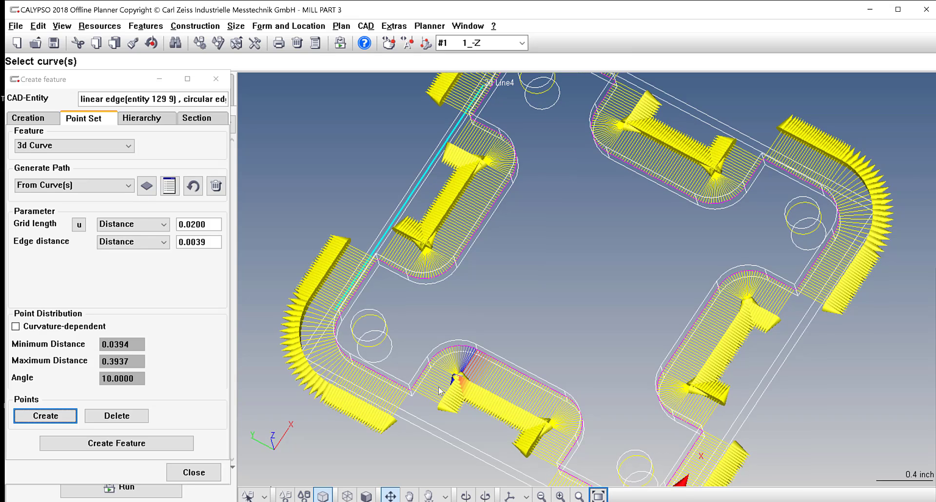
pyautogui.scroll(-2, 476, 402)
pyautogui.scroll(2, 483, 407)
pyautogui.scroll(-3, 591, 344)
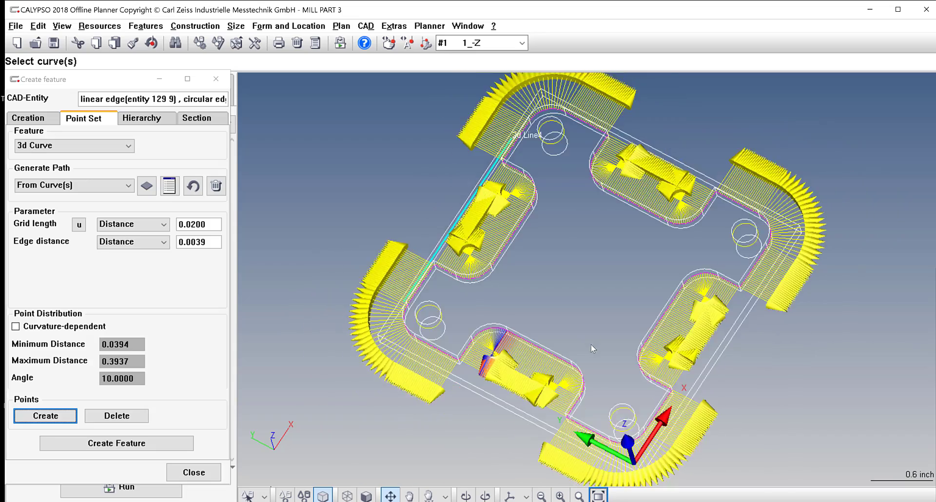
pyautogui.moveTo(591, 345); pyautogui.dragTo(243, 415, button='middle')
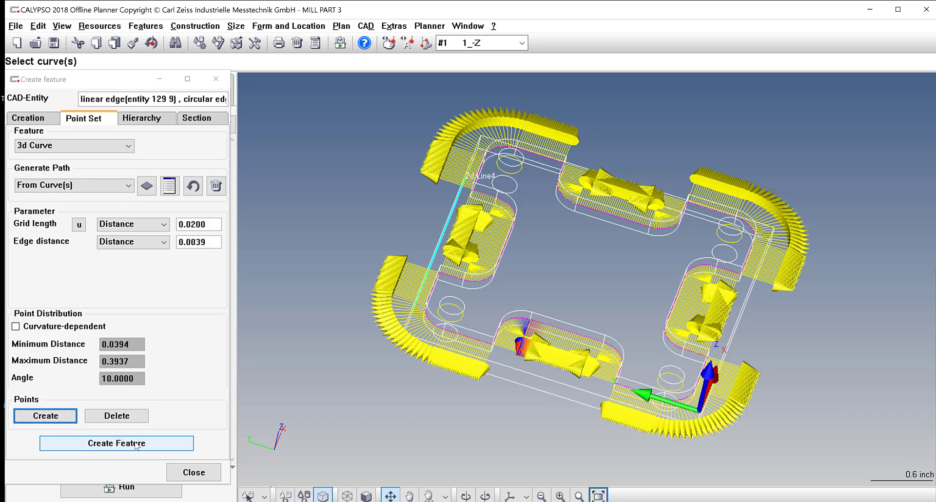
# - Create the 3d curve feature from the generated points and move it below Circle4 in the feature list
pyautogui.click(137, 445)
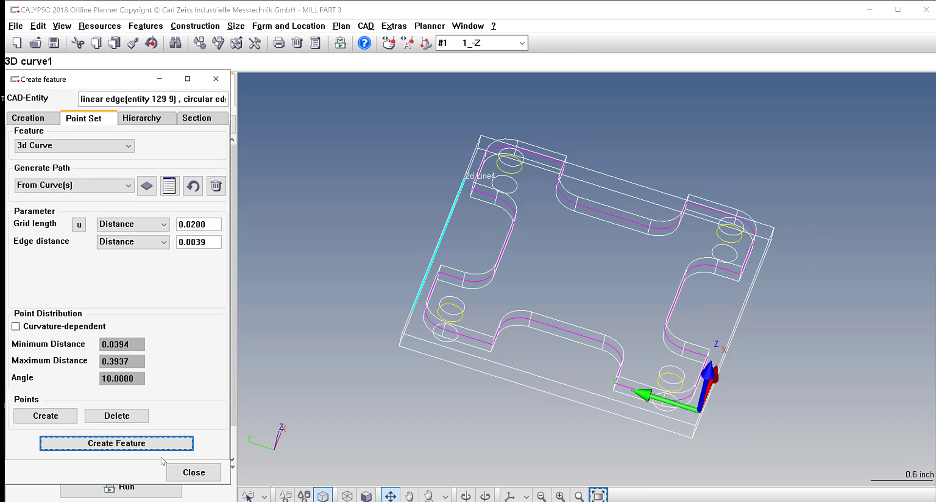
pyautogui.click(184, 473)
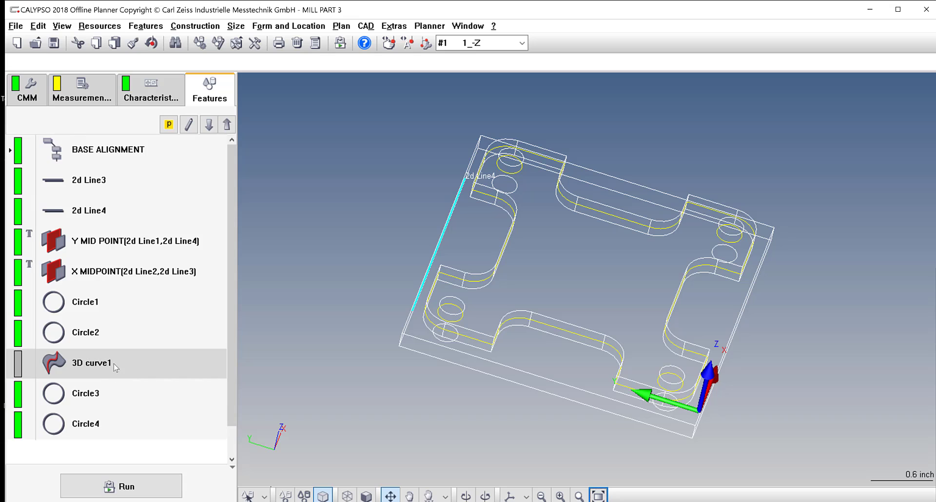
pyautogui.scroll(-1, 114, 365)
pyautogui.moveTo(105, 338); pyautogui.dragTo(104, 419)
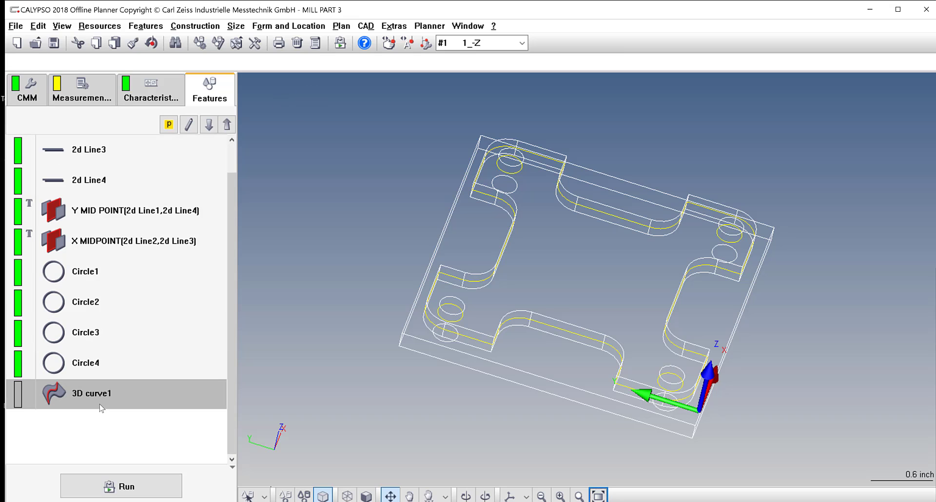
# - Open the 3D curve1 definition, inspect its nominal points around the profile, and close it
pyautogui.doubleClick(101, 402)
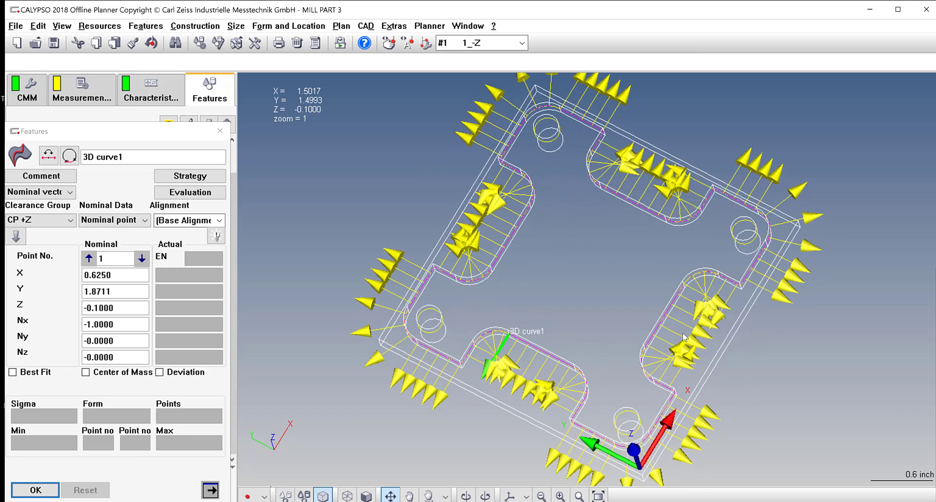
pyautogui.moveTo(686, 342); pyautogui.dragTo(695, 298)
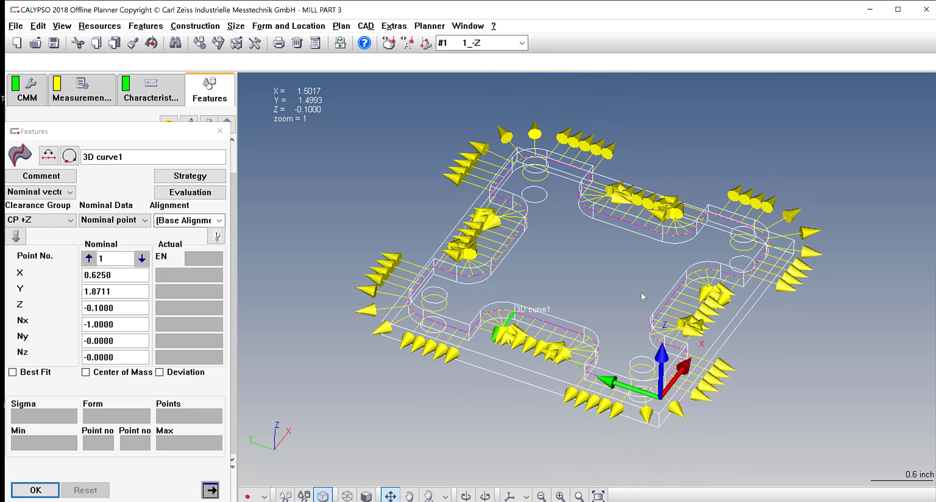
pyautogui.click(220, 131)
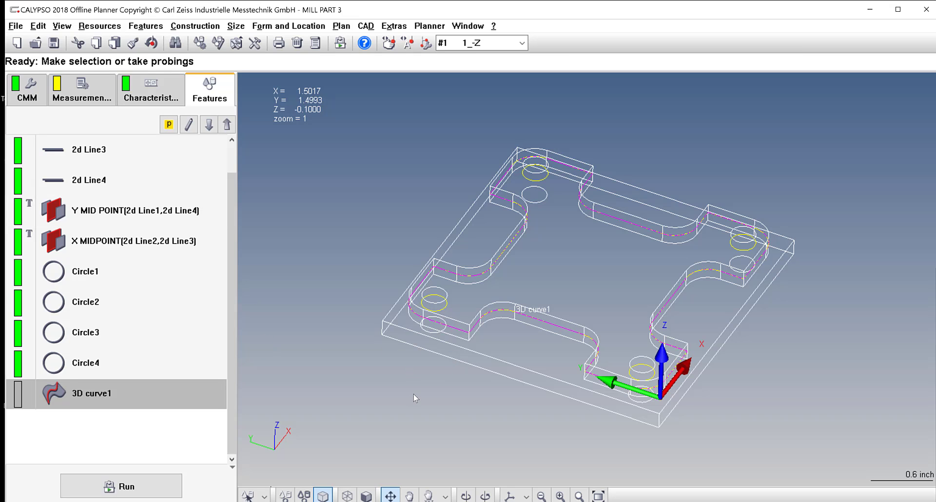
pyautogui.moveTo(503, 332); pyautogui.dragTo(495, 352, button='middle')
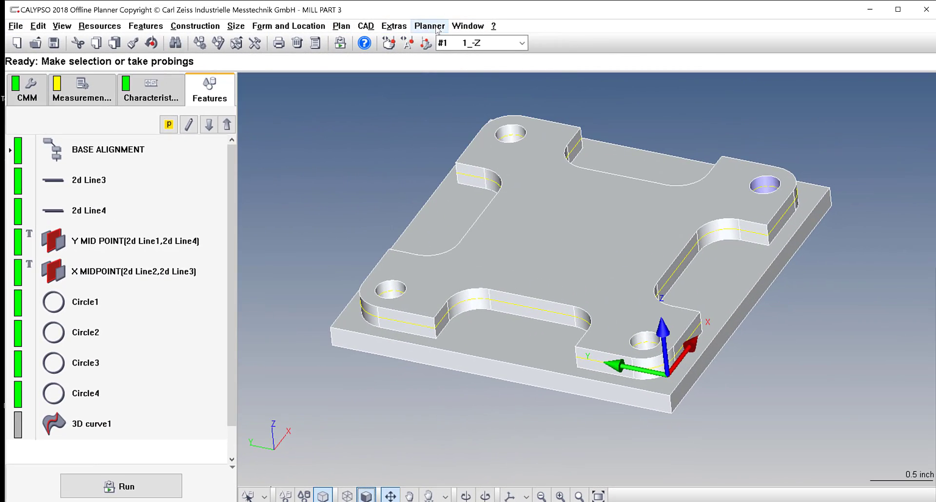
# - Open the measurement plan simulation window and position it clear of the model
pyautogui.click(430, 26)
pyautogui.click(454, 56)
pyautogui.moveTo(453, 127); pyautogui.dragTo(176, 20)
# - Execute only the 3D curve1 feature in the simulation, and close the simulation window after the run
pyautogui.click(154, 427)
pyautogui.rightClick(154, 428)
pyautogui.click(91, 424)
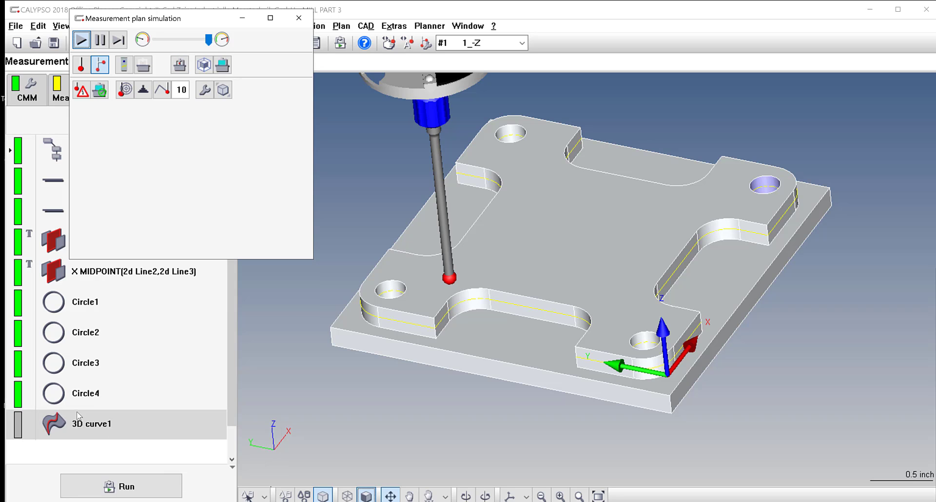
pyautogui.click(87, 422)
pyautogui.rightClick(86, 421)
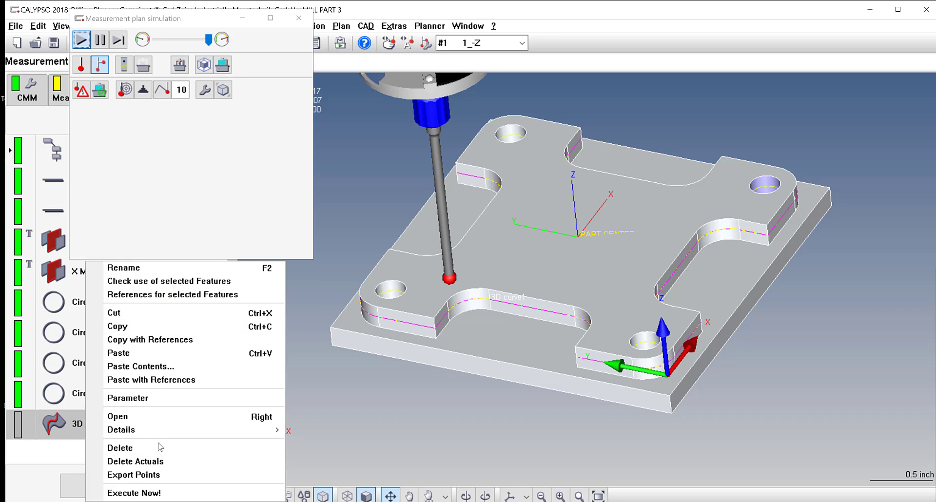
pyautogui.click(148, 492)
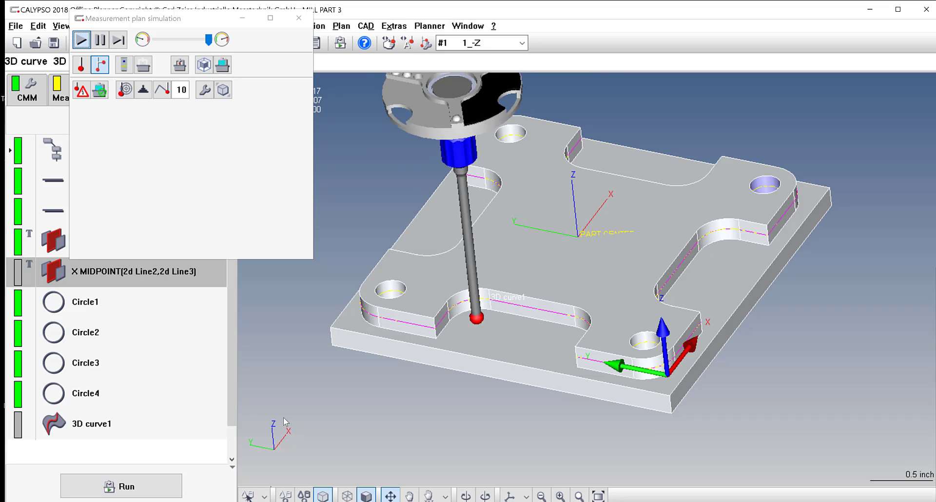
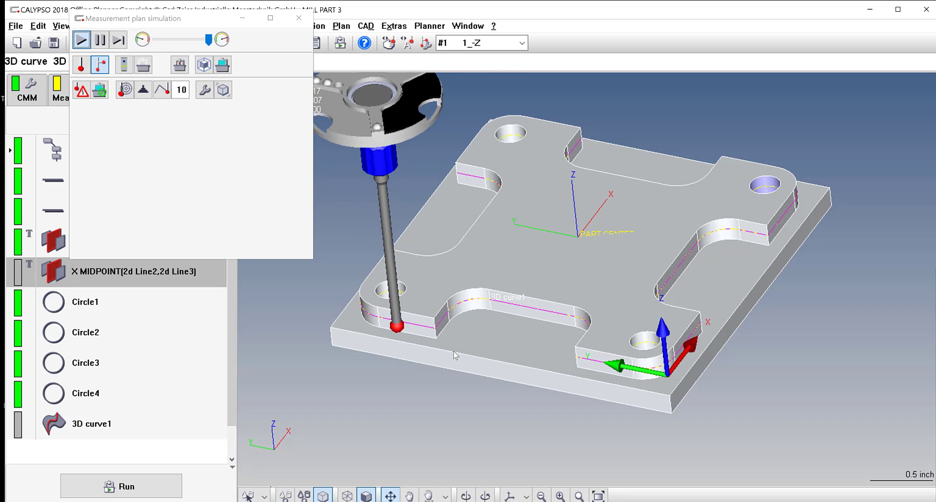
pyautogui.click(299, 19)
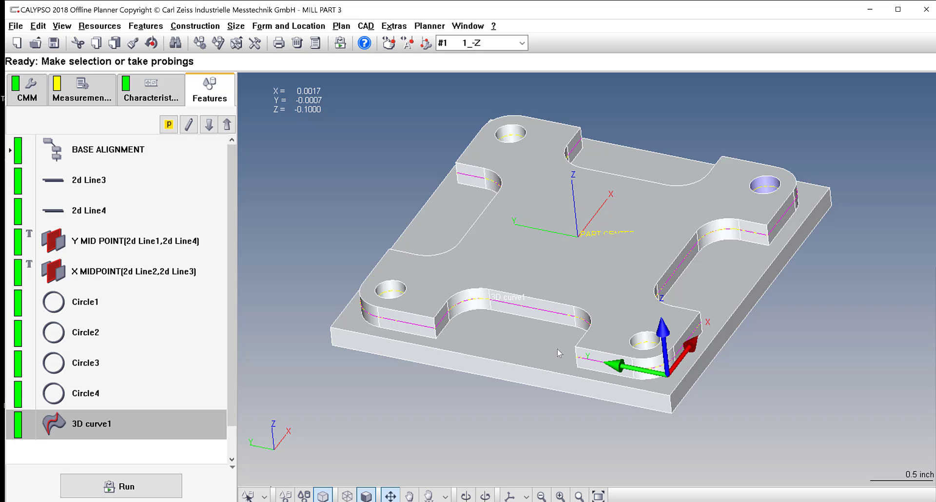
pyautogui.scroll(-1, 510, 396)
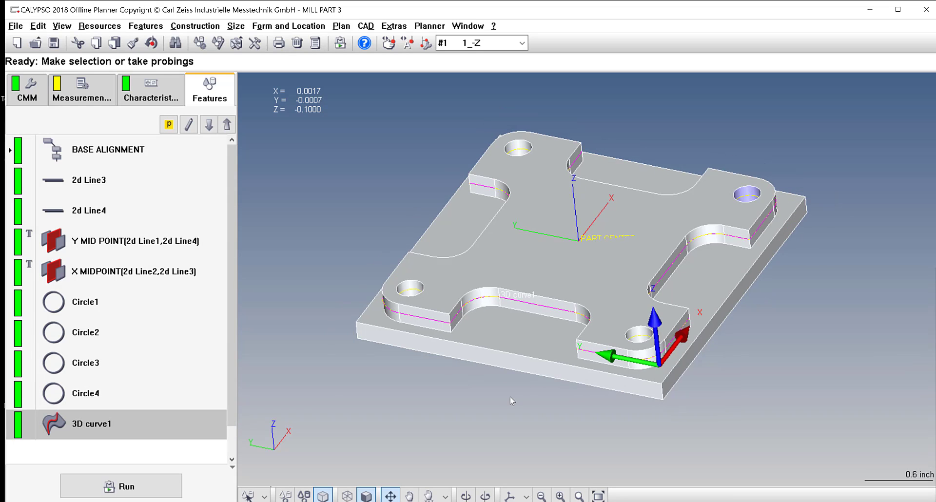
pyautogui.scroll(1, 510, 394)
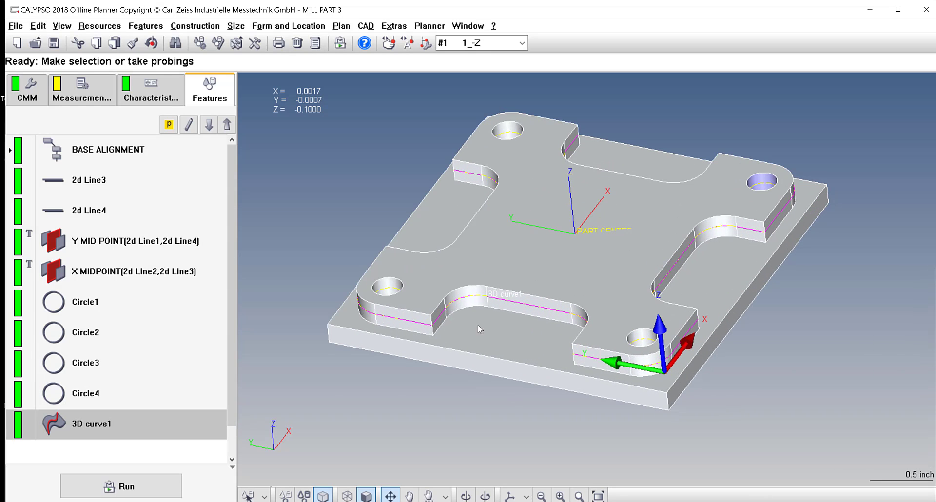
# - Open the 3D curve1 definition, display its measured points, examine them along the profile, and hide them again
pyautogui.doubleClick(83, 422)
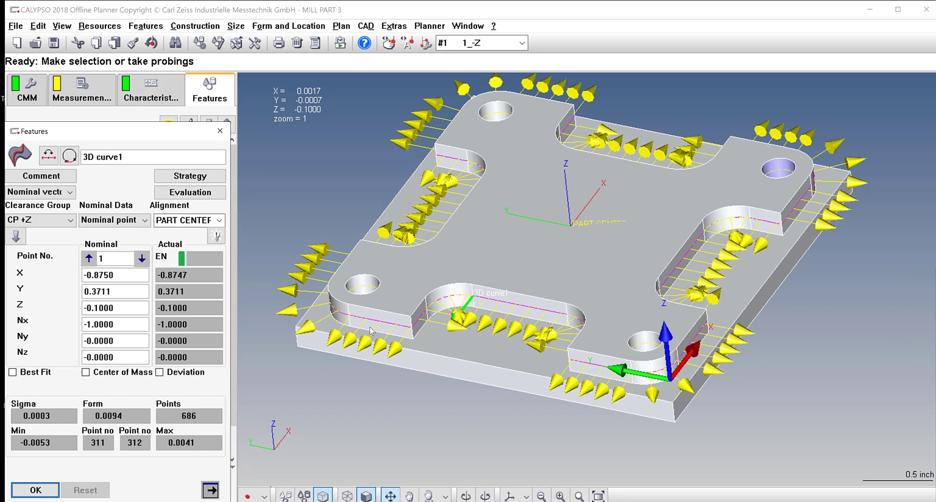
pyautogui.scroll(-2, 520, 282)
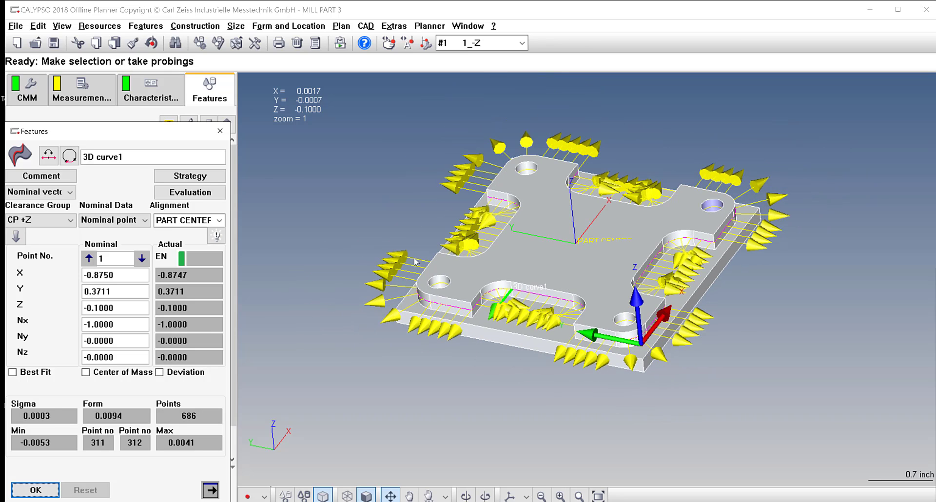
pyautogui.rightClick(349, 352)
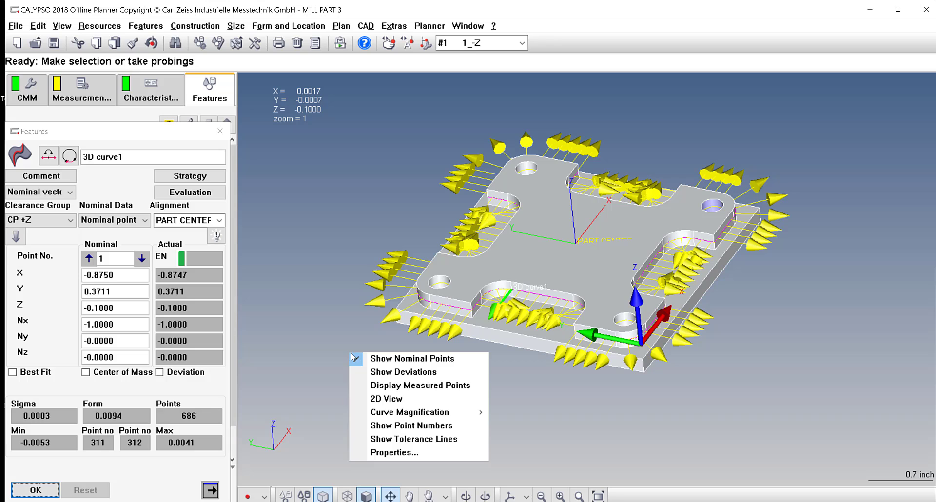
pyautogui.click(388, 385)
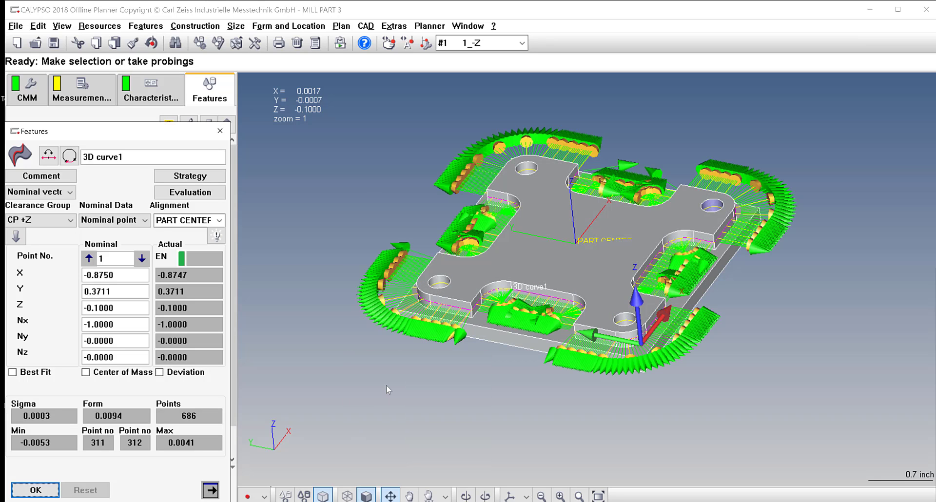
pyautogui.scroll(5, 423, 308)
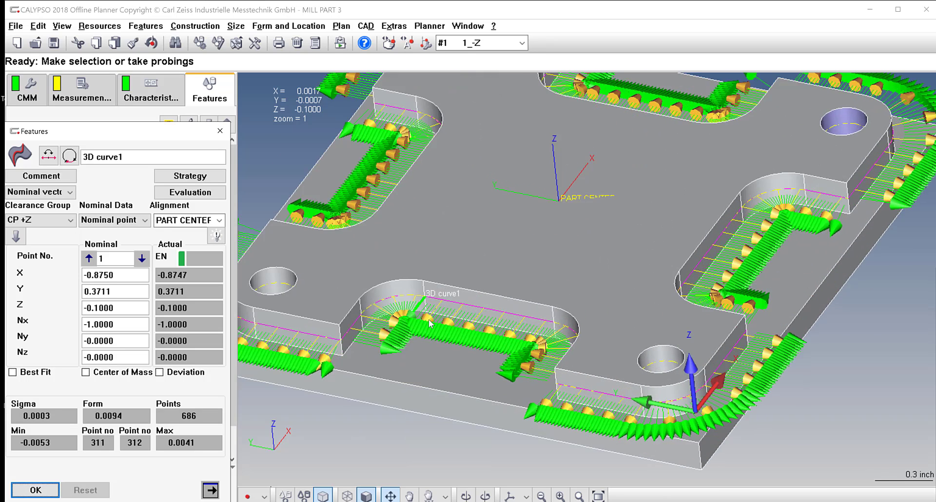
pyautogui.scroll(-5, 430, 324)
pyautogui.rightClick(356, 376)
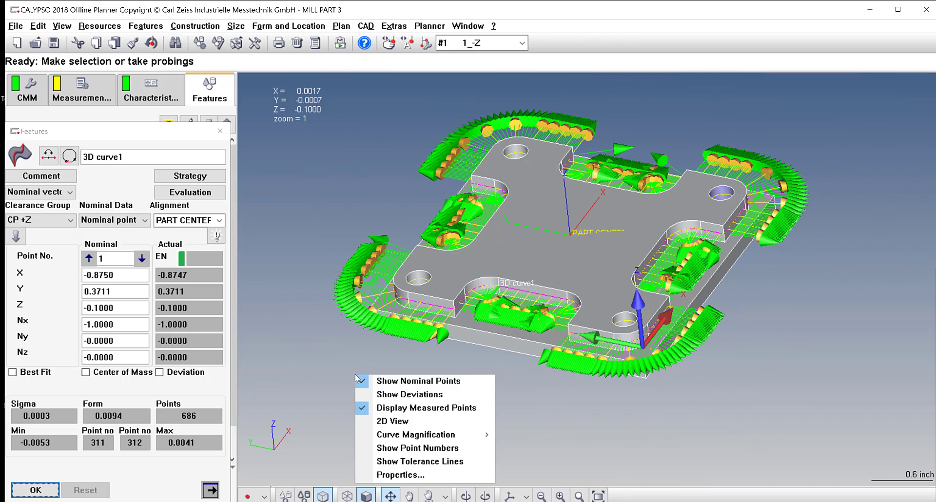
pyautogui.click(373, 409)
pyautogui.rightClick(347, 379)
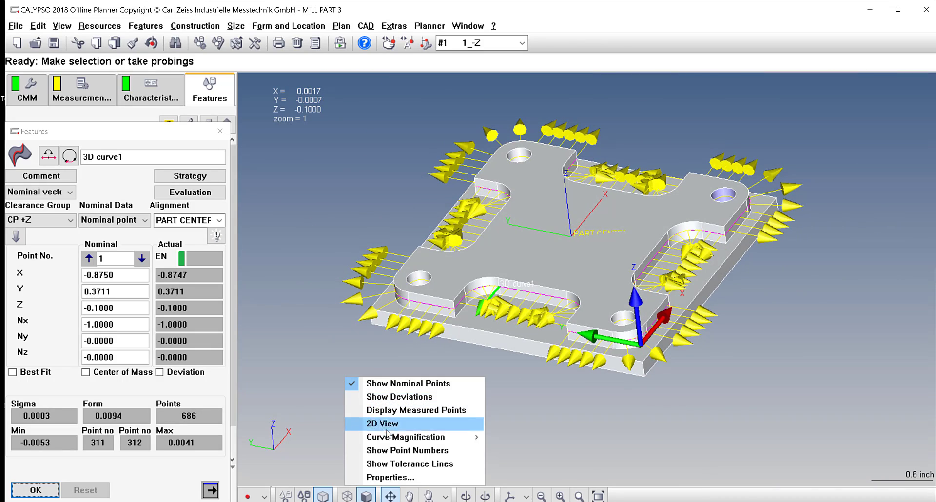
pyautogui.rightClick(302, 366)
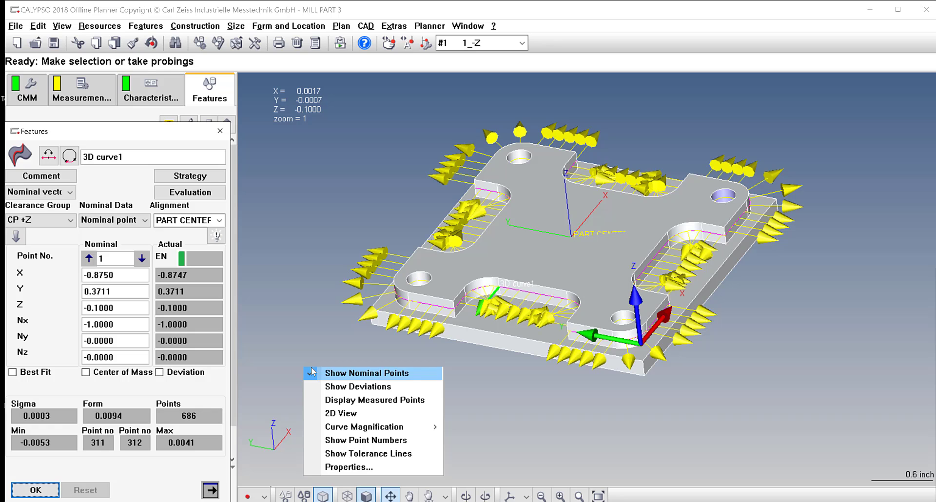
pyautogui.click(266, 344)
pyautogui.click(35, 490)
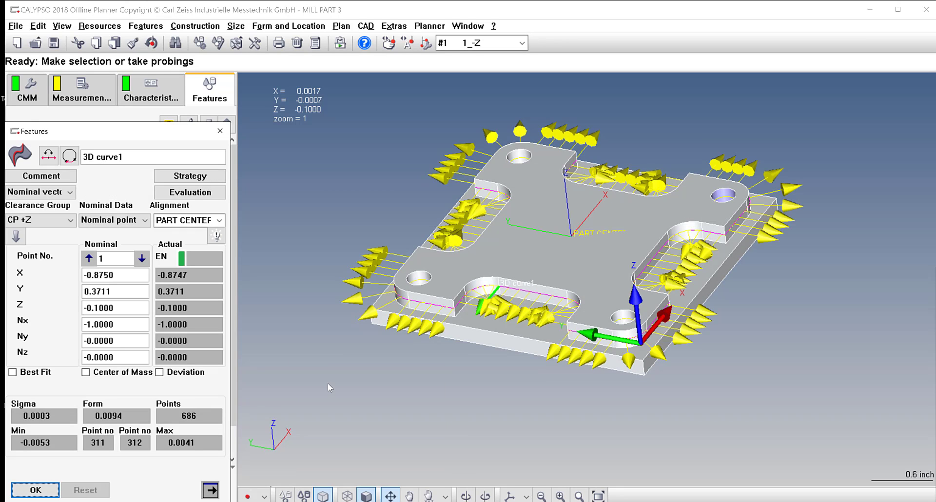
pyautogui.rightClick(332, 385)
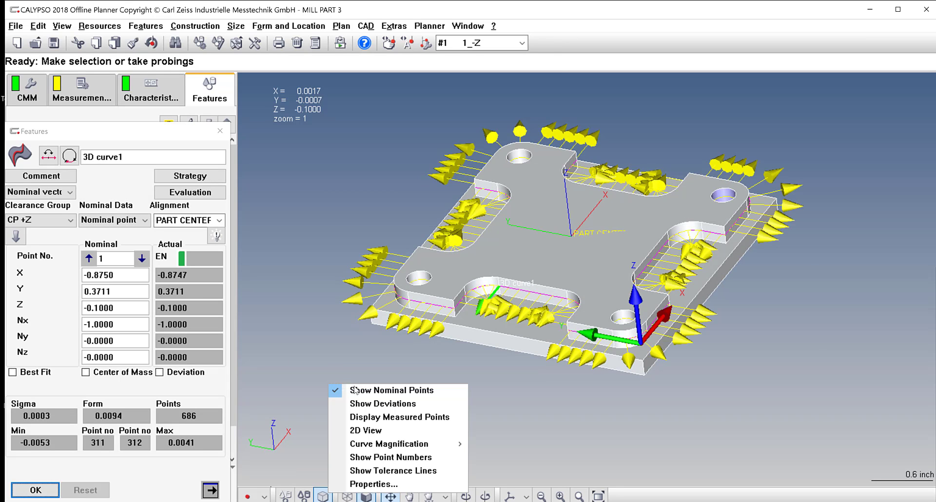
pyautogui.press('Escape')
# - Enable the display of all nominal points in the measuring point display properties of 3D curve1 and inspect them on the model
pyautogui.rightClick(302, 294)
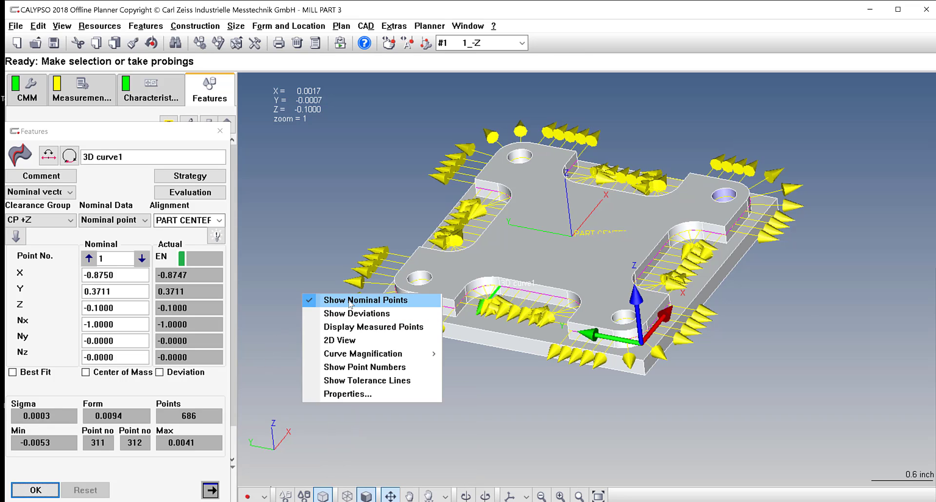
pyautogui.click(366, 393)
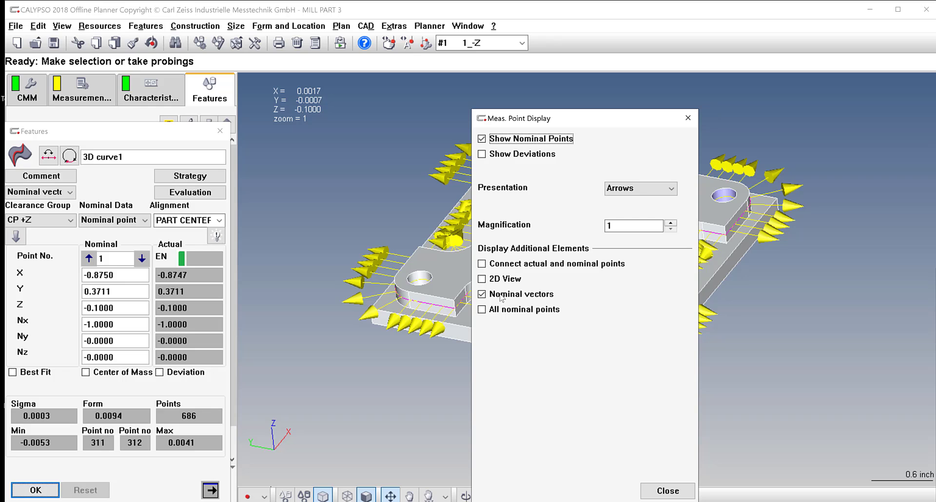
pyautogui.click(482, 310)
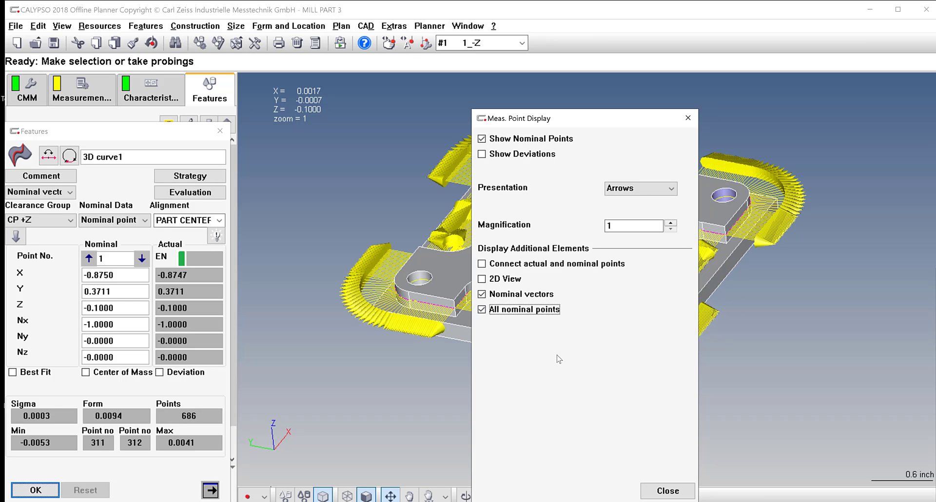
pyautogui.click(666, 491)
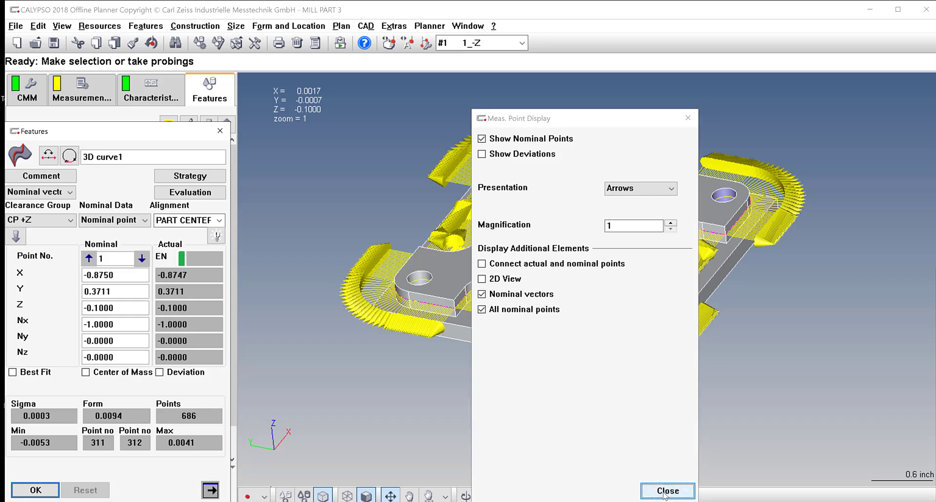
pyautogui.scroll(5, 471, 347)
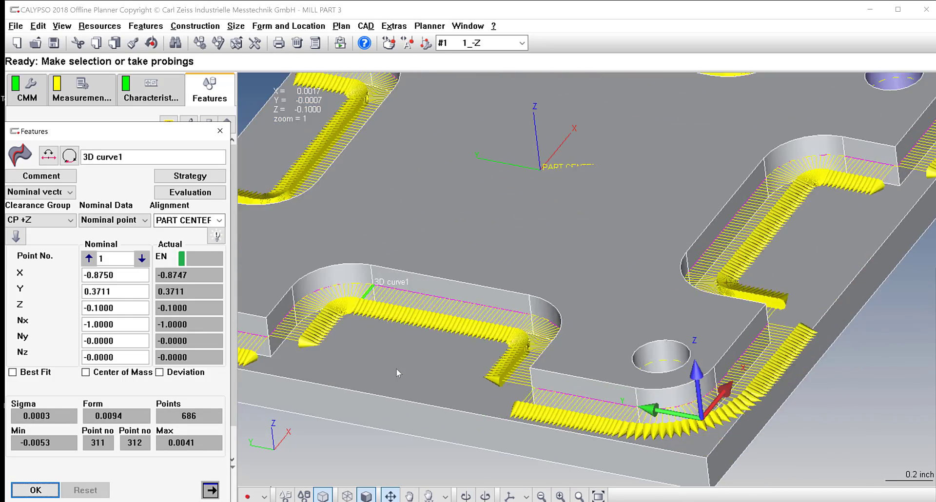
pyautogui.scroll(-5, 581, 336)
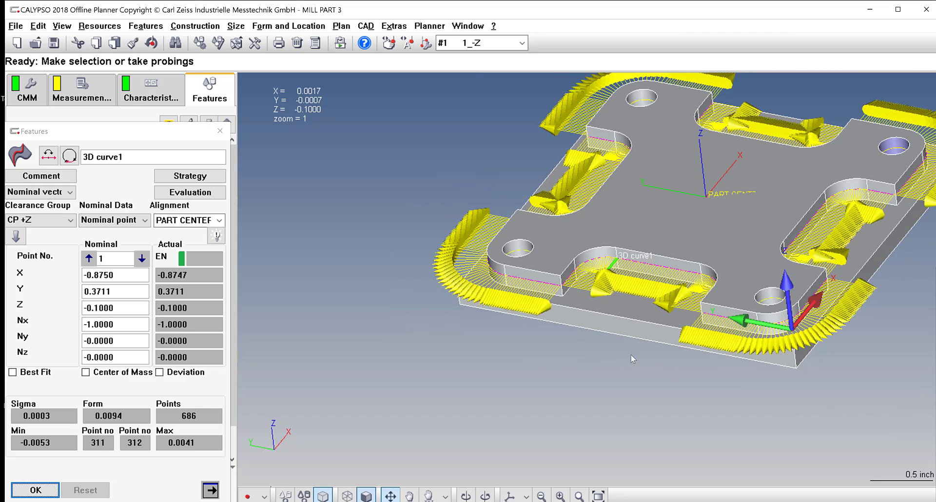
# - Show the point numbers of 3D curve1 and check the stray point at the lower corner beside the front recess
pyautogui.rightClick(444, 333)
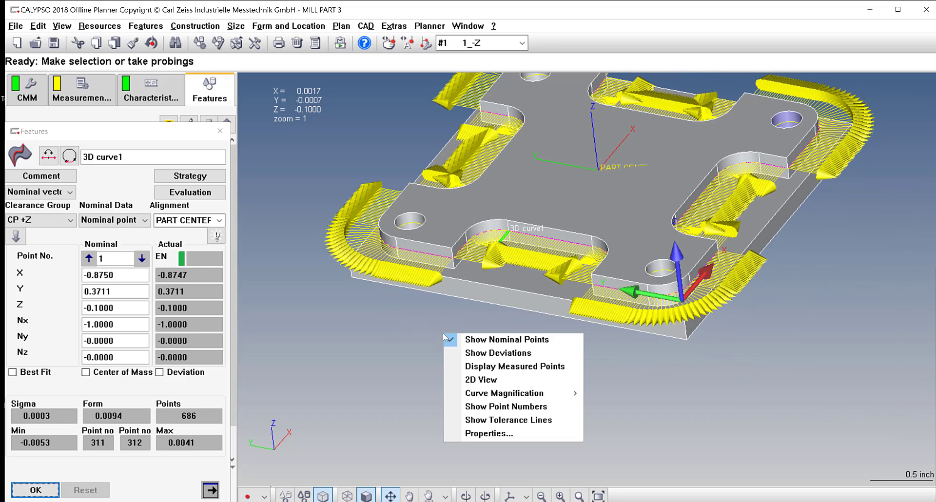
pyautogui.click(484, 407)
pyautogui.scroll(10, 385, 244)
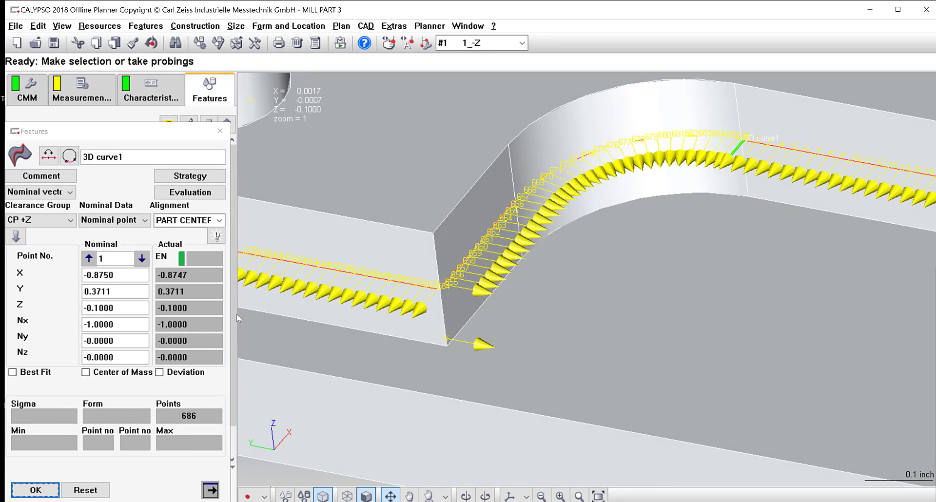
pyautogui.rightClick(447, 344)
pyautogui.click(401, 352)
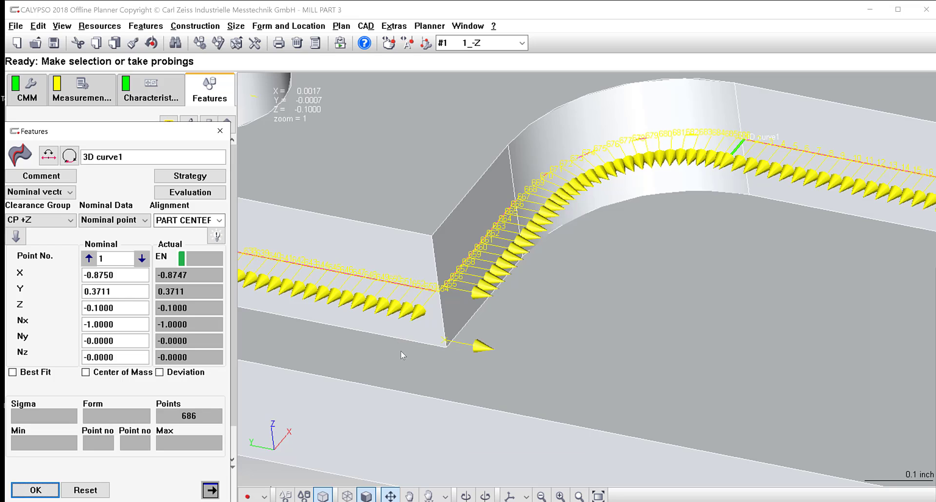
pyautogui.rightClick(442, 339)
# - Delete the stray Probing Point from the 3D curve1 strategy and accept the strategy
pyautogui.click(150, 171)
pyautogui.click(161, 189)
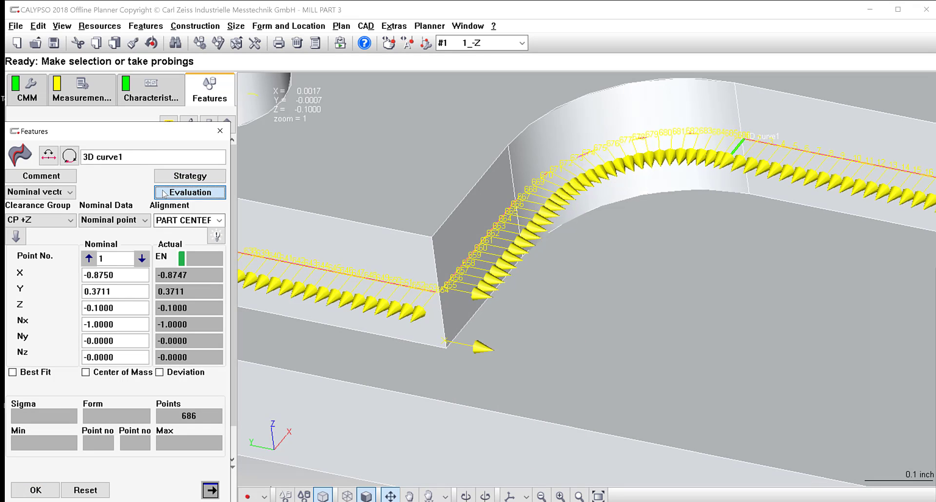
pyautogui.click(187, 176)
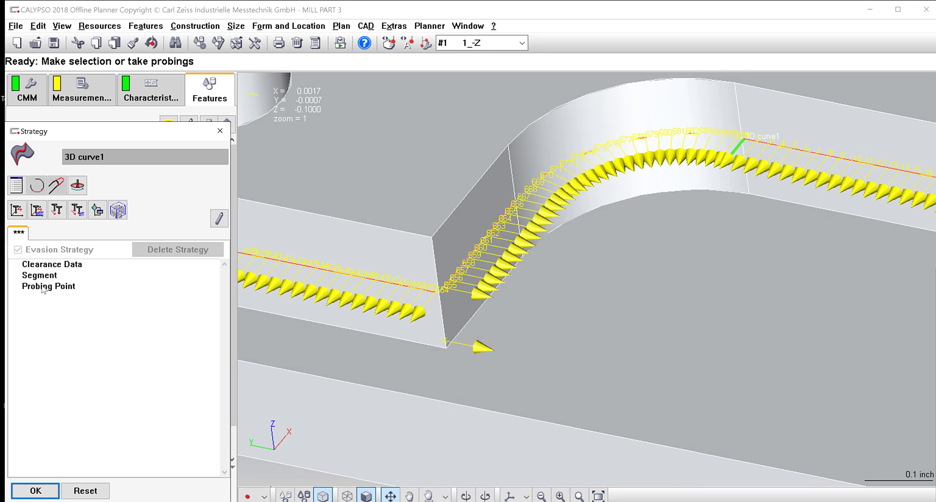
pyautogui.click(45, 287)
pyautogui.press('Delete')
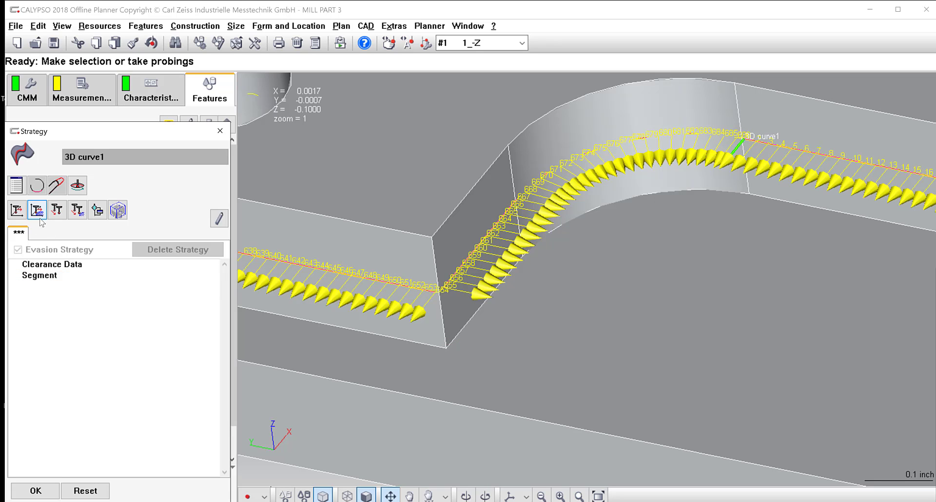
pyautogui.click(42, 490)
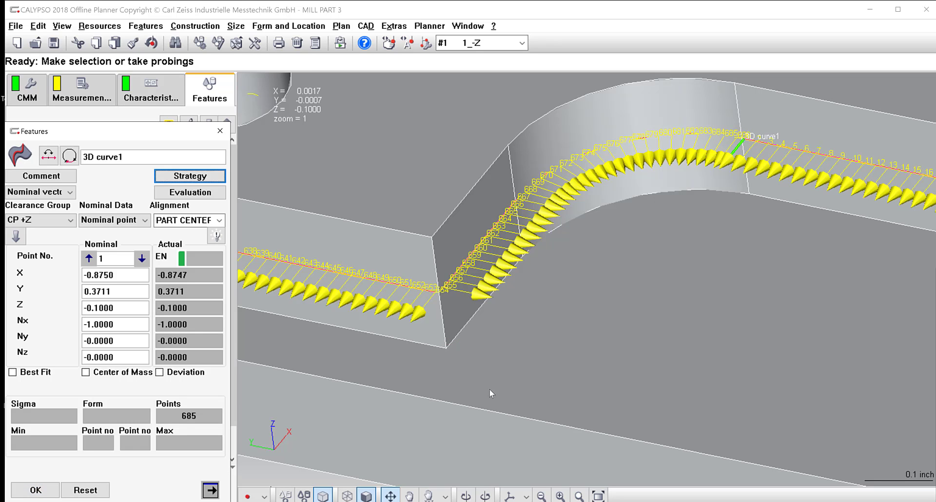
# - Display the model as a wireframe and examine the numbered curve points where the profile turns at the front recess's sharp corner
pyautogui.scroll(-5, 680, 325)
pyautogui.scroll(6, 742, 330)
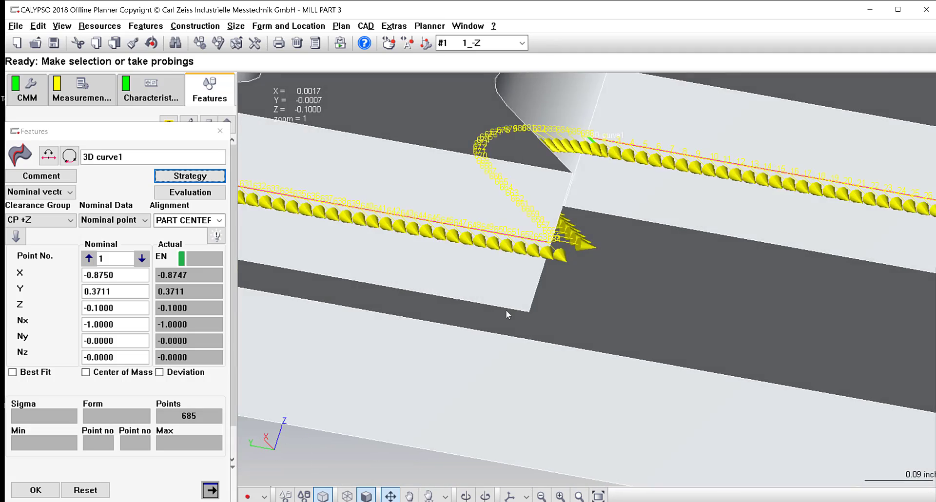
pyautogui.moveTo(506, 310); pyautogui.dragTo(444, 461)
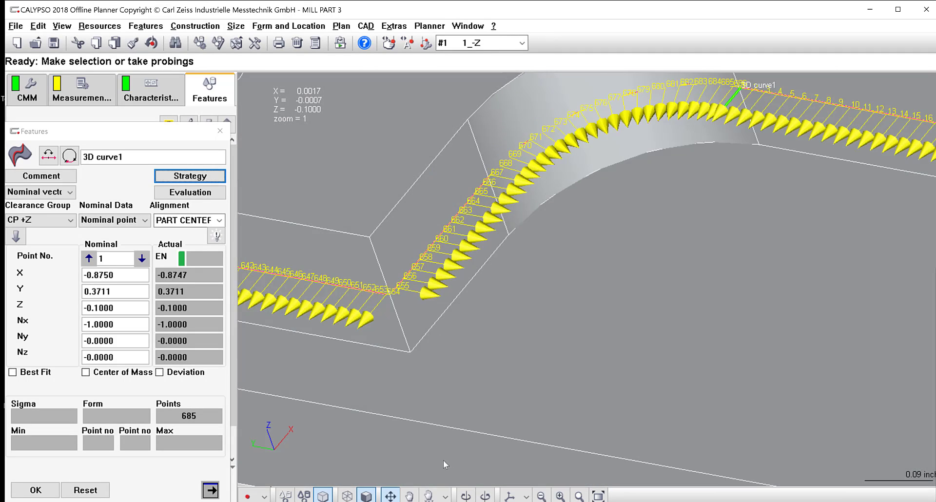
pyautogui.click(350, 495)
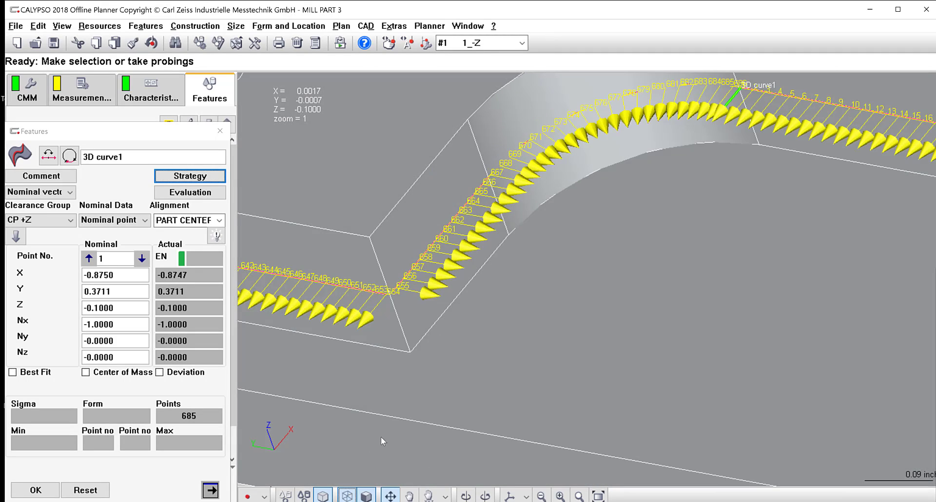
pyautogui.click(364, 495)
pyautogui.moveTo(374, 444); pyautogui.dragTo(470, 341, button='right')
pyautogui.scroll(5, 481, 173)
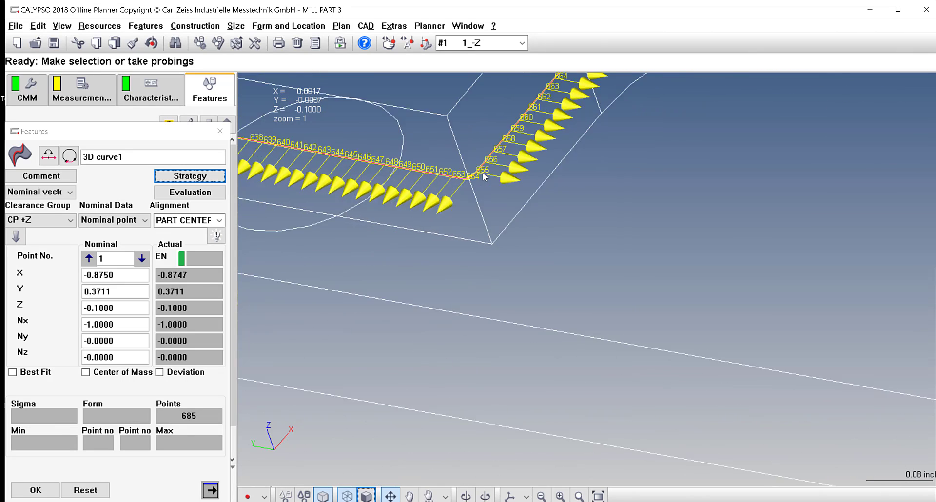
pyautogui.moveTo(446, 172); pyautogui.dragTo(518, 320, button='right')
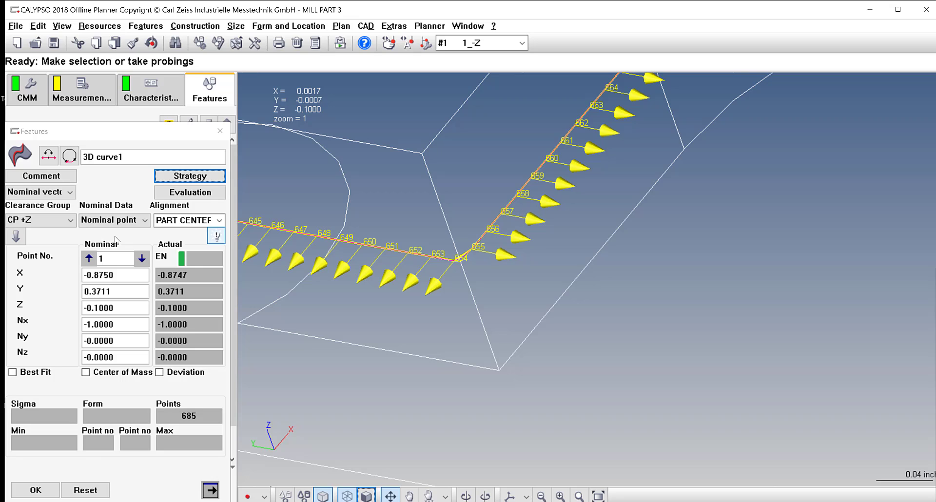
pyautogui.scroll(-10, 497, 274)
pyautogui.scroll(4, 496, 273)
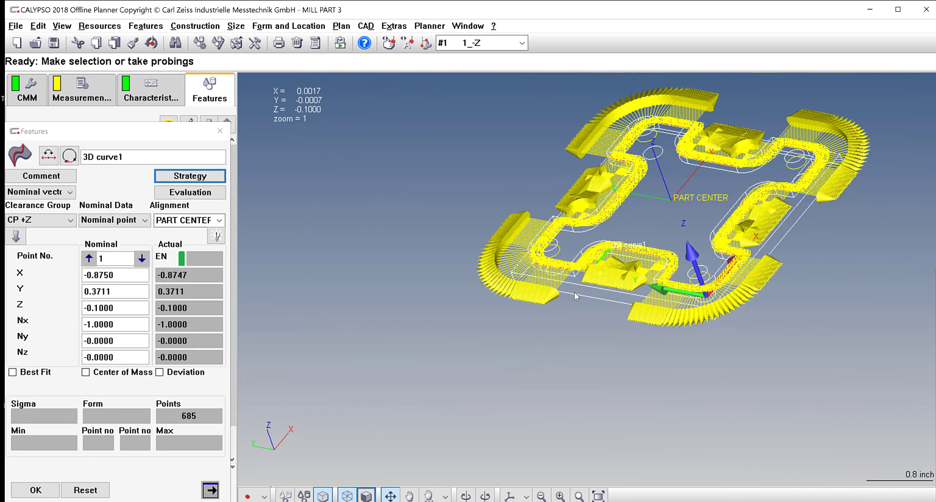
# - Enable the Nom. Vector Direction limit in the 3D curve1 evaluation and open its list of points excluded from calculation
pyautogui.click(171, 194)
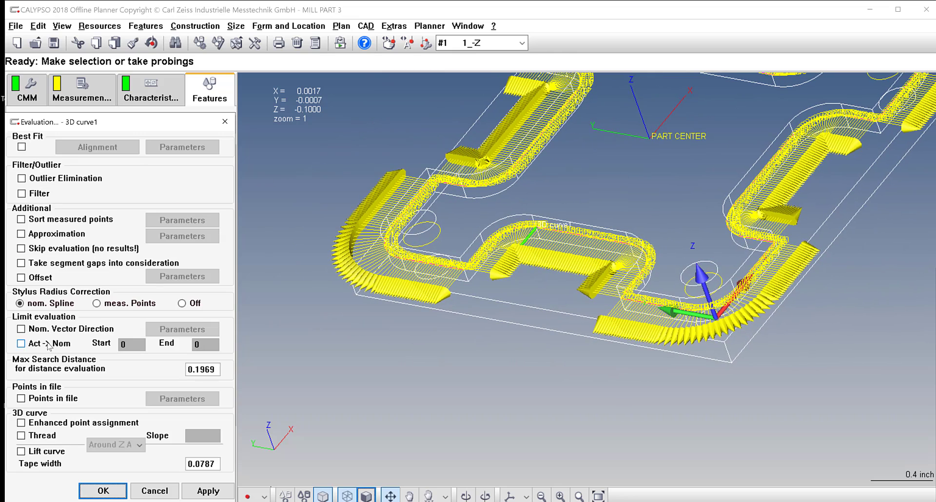
pyautogui.click(21, 329)
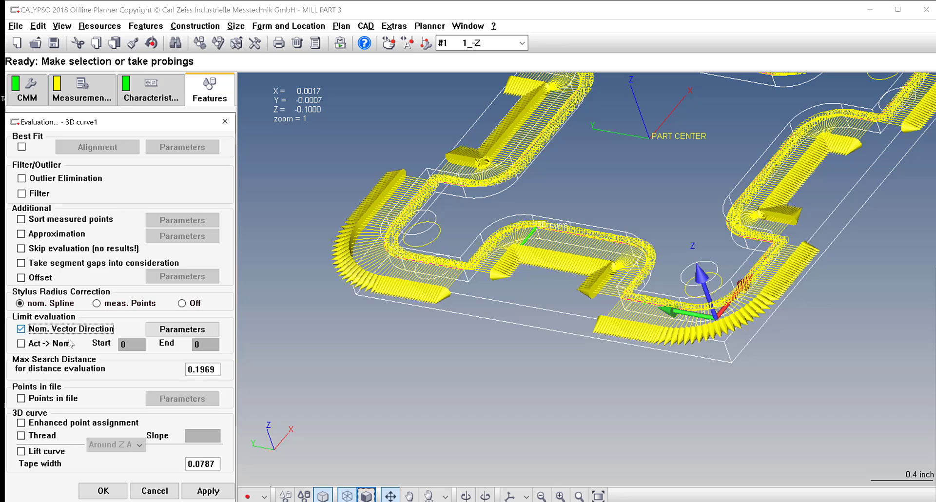
pyautogui.click(193, 331)
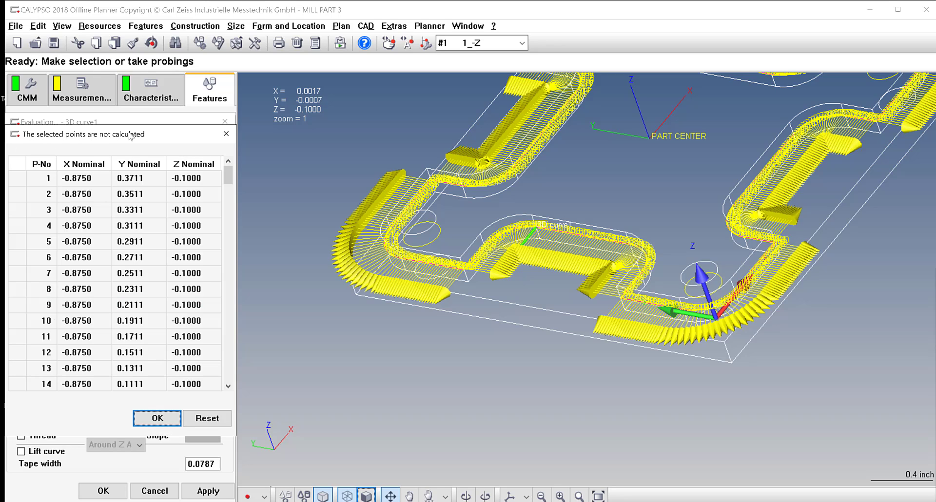
pyautogui.click(18, 181)
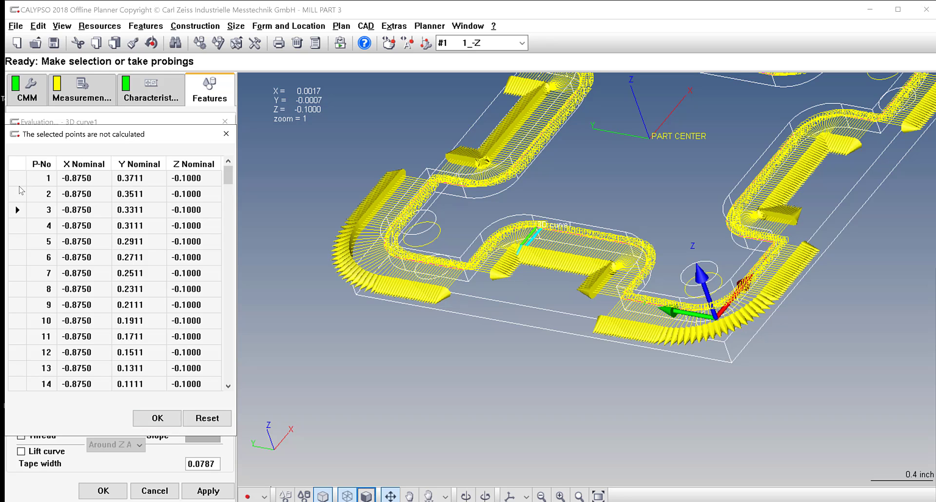
# - Examine the point numbers around the front recess's sharp corner to identify which curve points to exclude
pyautogui.scroll(-3, 500, 264)
pyautogui.scroll(5, 504, 285)
pyautogui.moveTo(504, 285); pyautogui.dragTo(594, 374, button='right')
pyautogui.scroll(4, 697, 286)
pyautogui.scroll(3, 697, 285)
pyautogui.scroll(3, 412, 280)
pyautogui.scroll(5, 594, 374)
pyautogui.moveTo(532, 295); pyautogui.dragTo(577, 327, button='right')
pyautogui.scroll(3, 577, 326)
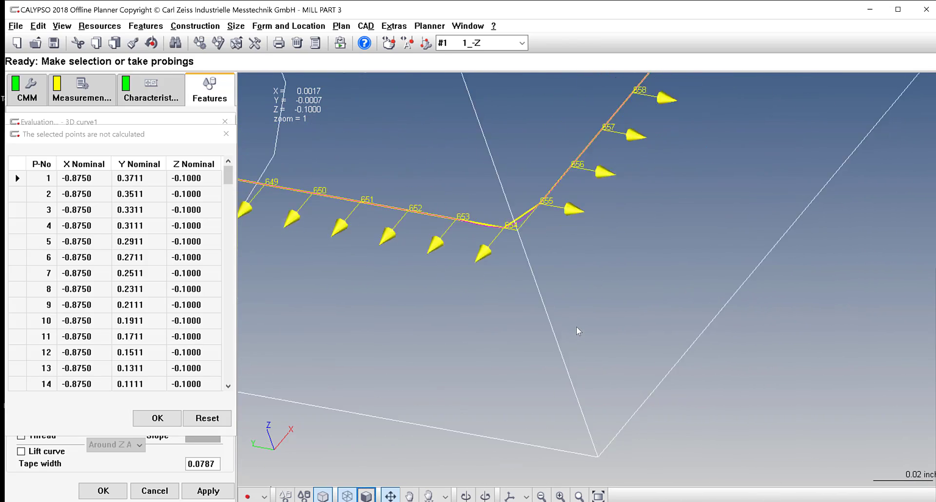
pyautogui.scroll(-7, 576, 324)
pyautogui.scroll(3, 576, 324)
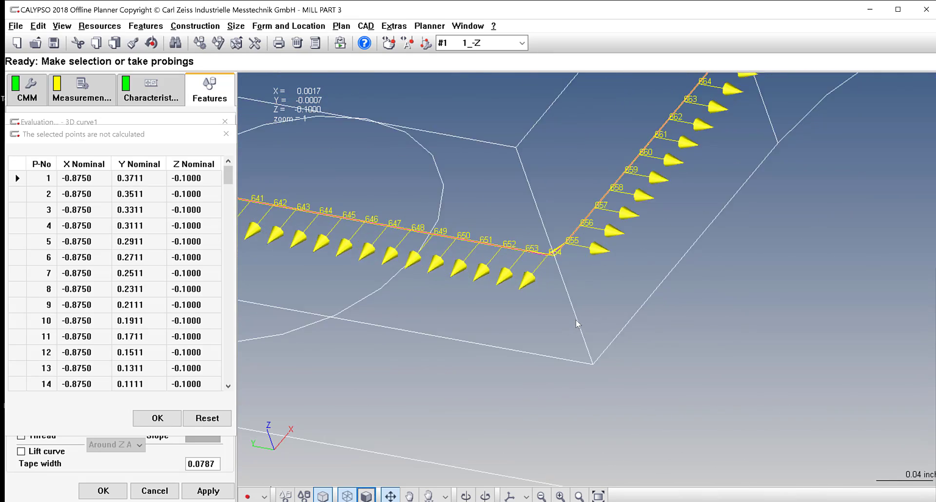
# - Mark points 69, 70, 71 and 72 at the profile's sharp corner as excluded from the 3D curve1 calculation
pyautogui.scroll(-3, 576, 324)
pyautogui.moveTo(796, 342); pyautogui.dragTo(182, 251, button='right')
pyautogui.moveTo(508, 305); pyautogui.dragTo(589, 356, button='right')
pyautogui.scroll(4, 472, 241)
pyautogui.scroll(2, 626, 224)
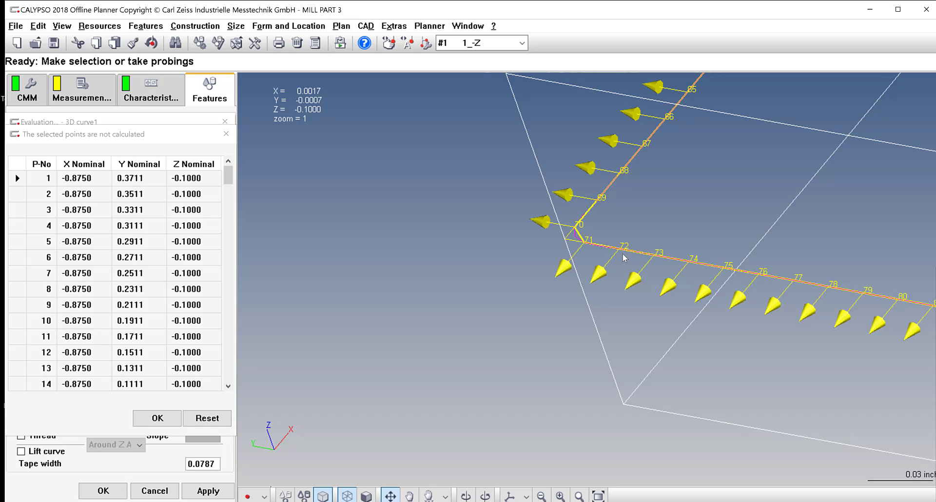
pyautogui.scroll(-8, 74, 295)
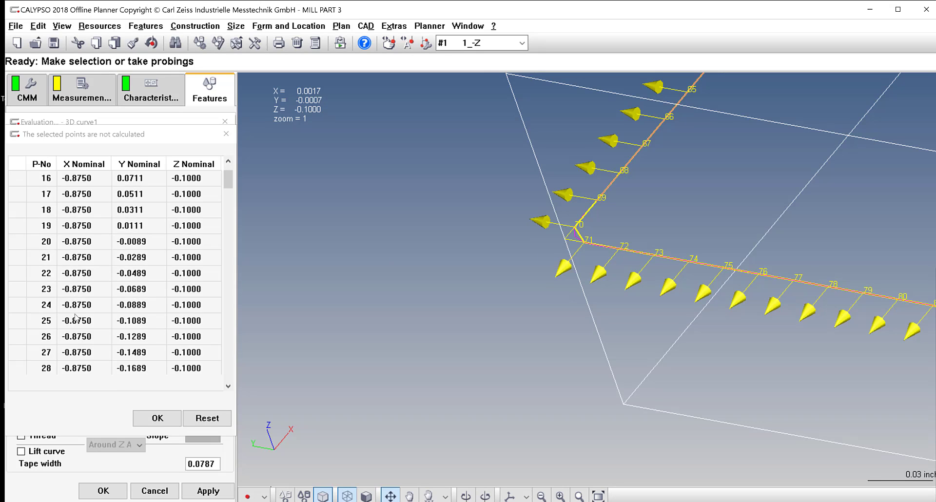
pyautogui.scroll(-8, 74, 322)
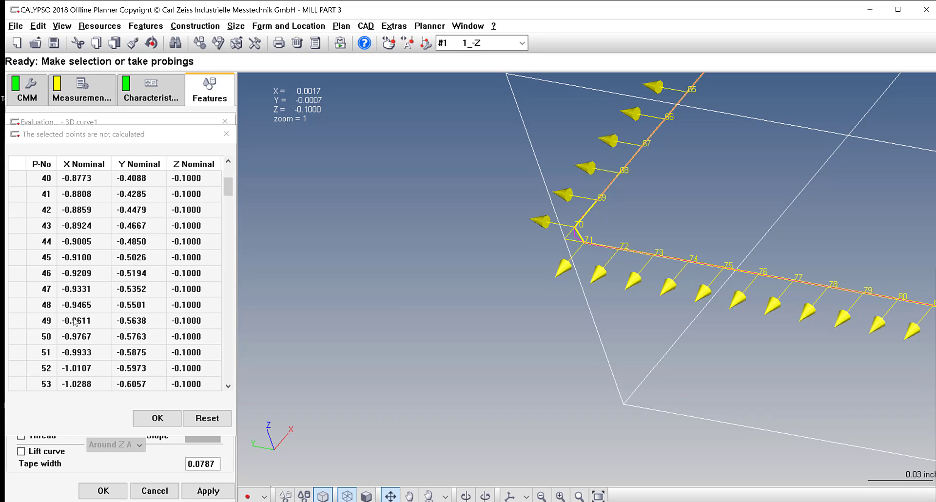
pyautogui.scroll(-5, 74, 321)
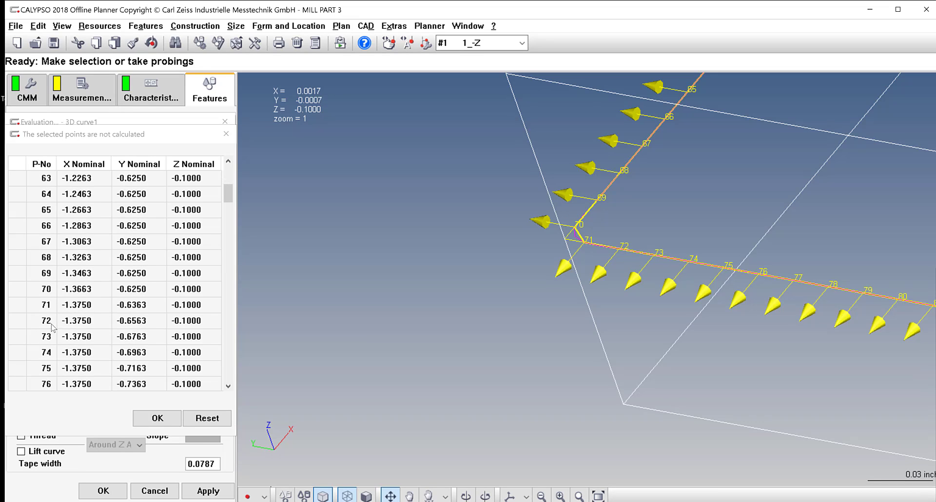
pyautogui.click(24, 272)
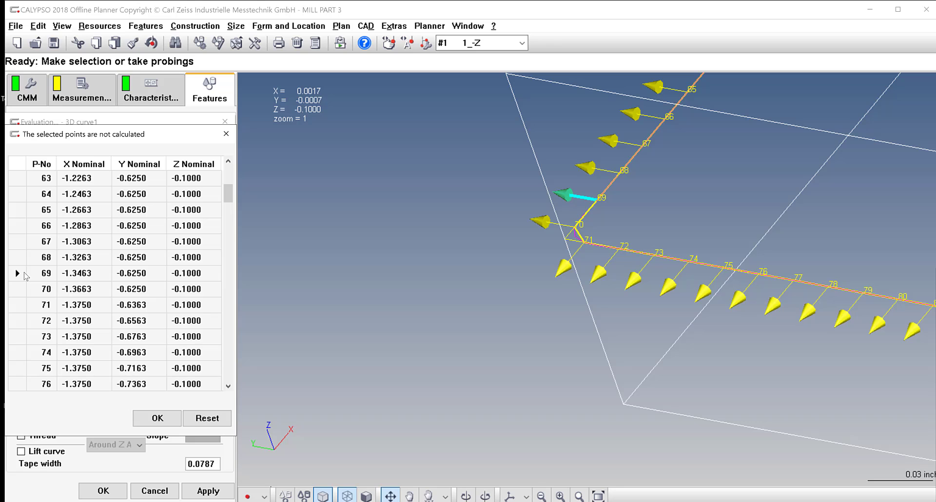
pyautogui.click(25, 304)
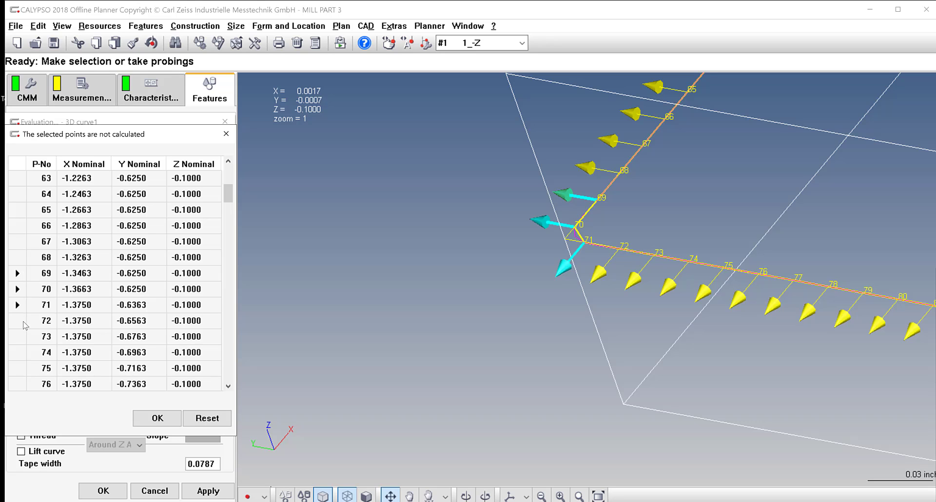
pyautogui.click(22, 321)
# - Add points 139, 140 and 141 at the next sharp corner to the points excluded from the curve's calculation
pyautogui.scroll(-6, 555, 265)
pyautogui.scroll(-3, 554, 265)
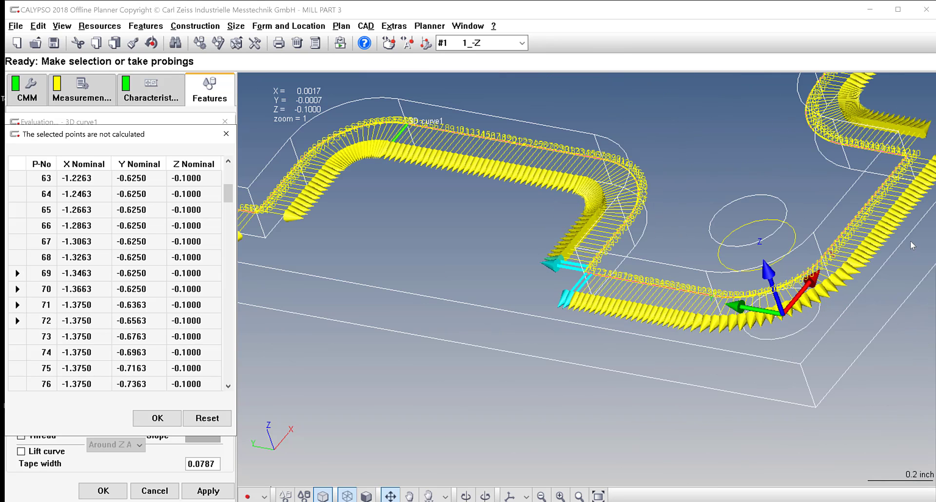
pyautogui.moveTo(926, 173); pyautogui.dragTo(683, 214, button='right')
pyautogui.scroll(6, 517, 261)
pyautogui.scroll(4, 517, 262)
pyautogui.scroll(4, 616, 364)
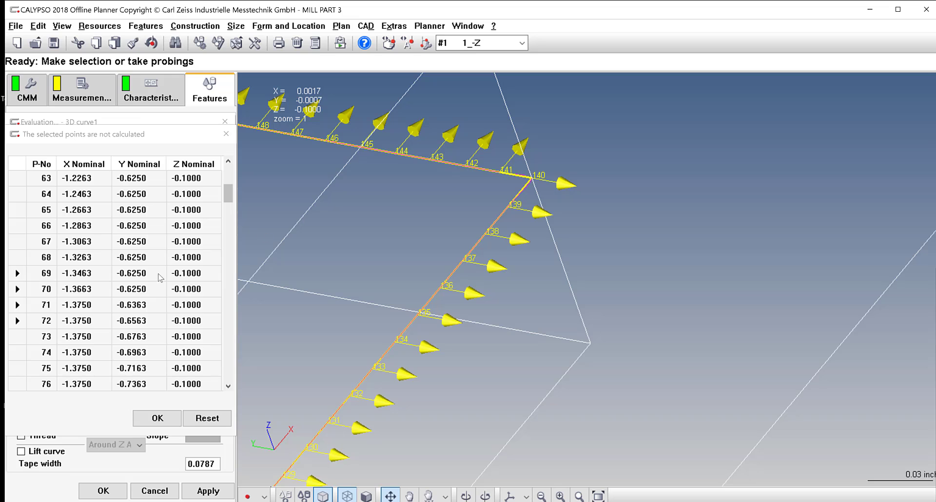
pyautogui.scroll(-1, 82, 327)
pyautogui.scroll(-10, 82, 327)
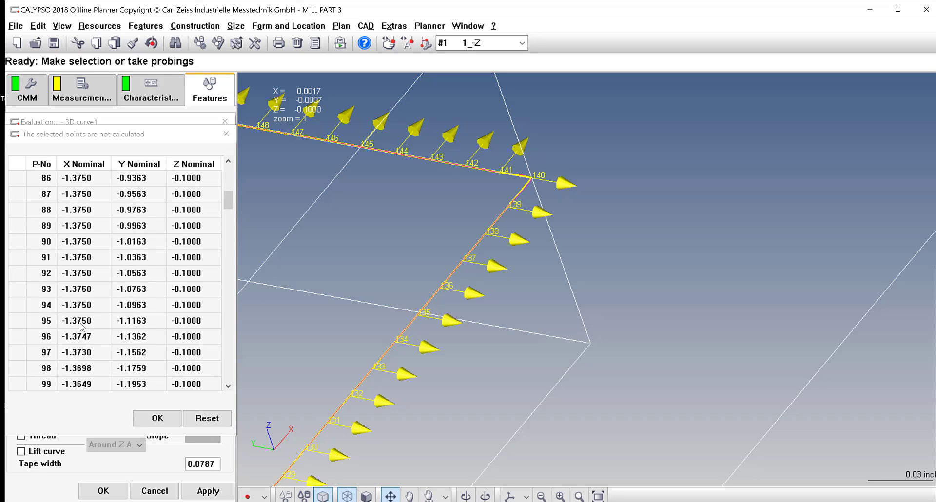
pyautogui.scroll(-7, 82, 326)
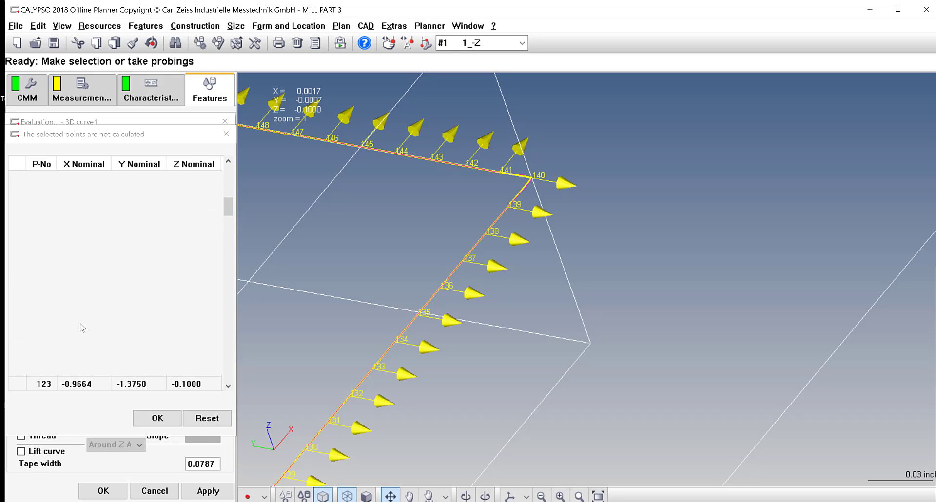
pyautogui.scroll(-2, 82, 326)
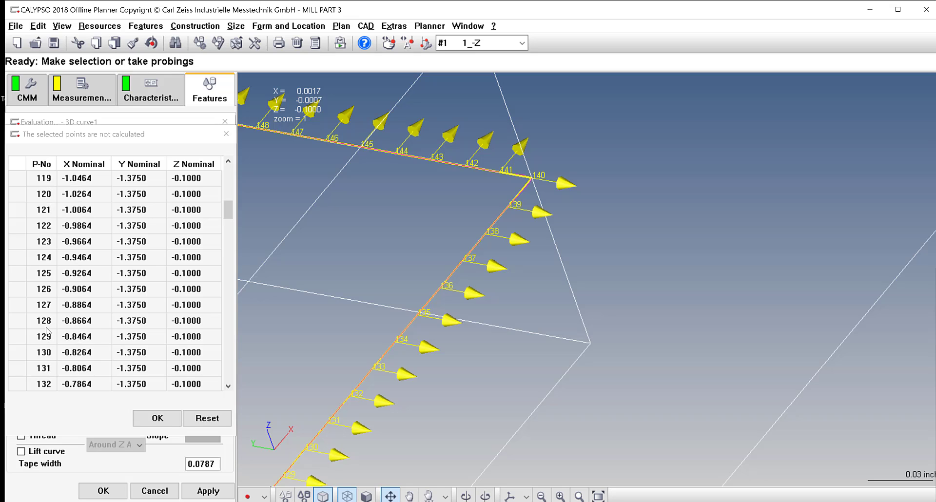
pyautogui.scroll(-3, 44, 330)
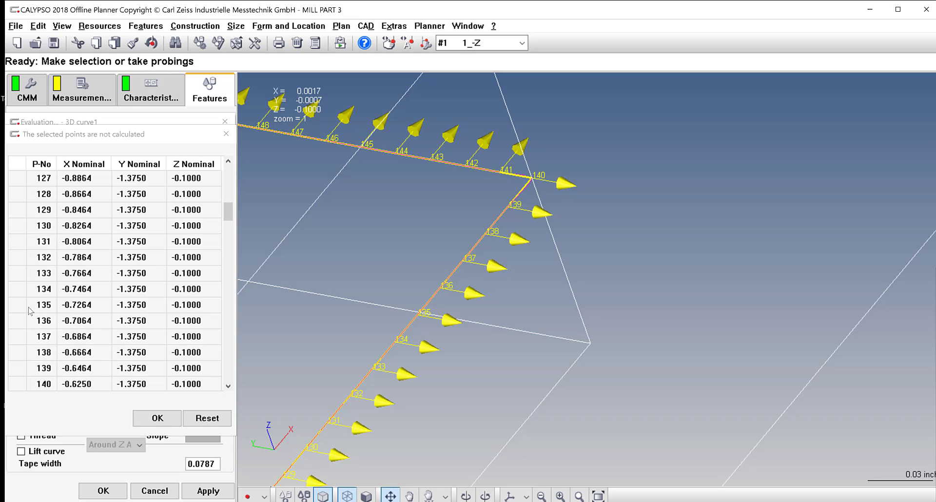
pyautogui.scroll(-2, 29, 326)
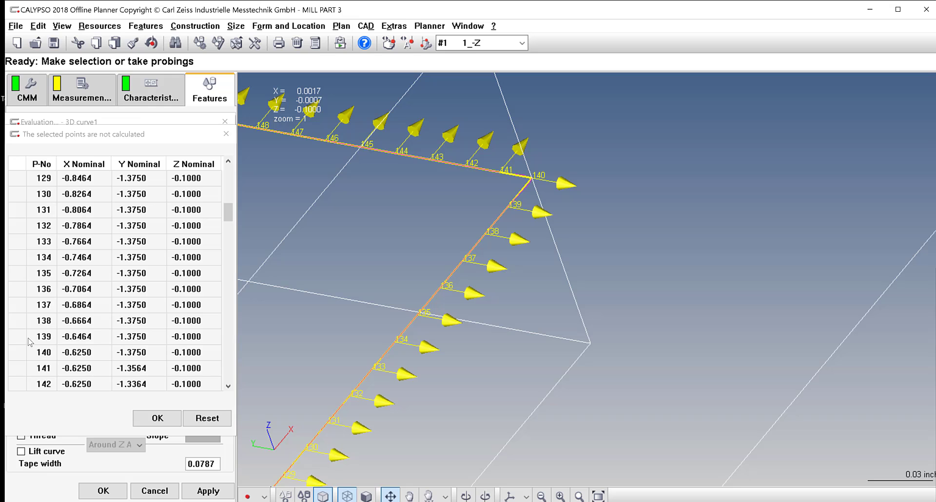
pyautogui.click(19, 336)
pyautogui.click(19, 353)
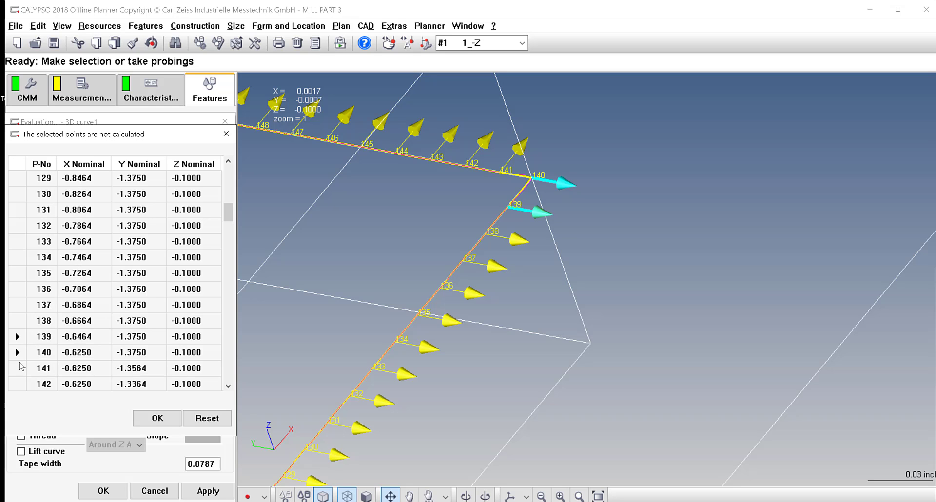
pyautogui.click(19, 365)
# - Exclude the curve points at the sharp corner around points 241 and 242 from the calculation
pyautogui.scroll(-1, 503, 291)
pyautogui.scroll(-5, 502, 290)
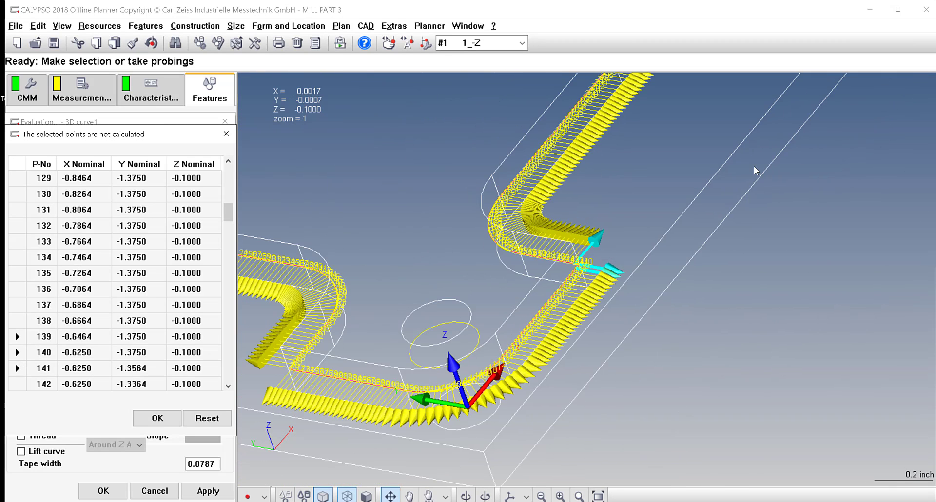
pyautogui.scroll(2, 698, 176)
pyautogui.scroll(5, 692, 181)
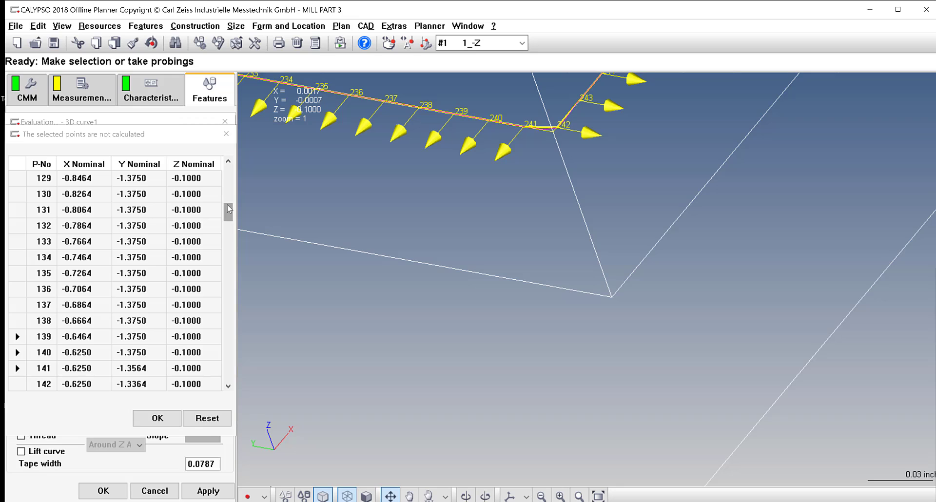
# - Mark the corner points 240 to 243 and 310 to 313 as not calculated in the 3D curve
pyautogui.moveTo(229, 209); pyautogui.dragTo(231, 244)
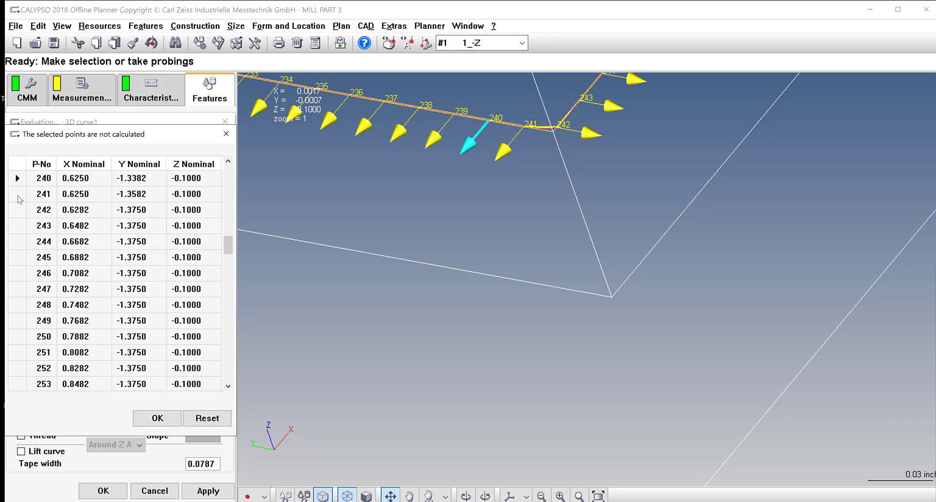
pyautogui.moveTo(19, 197); pyautogui.dragTo(23, 229)
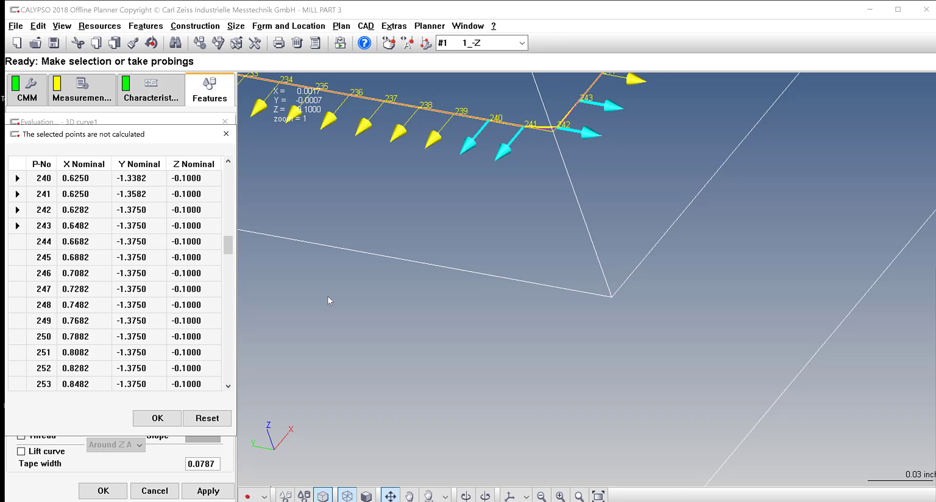
pyautogui.scroll(-7, 407, 301)
pyautogui.scroll(2, 534, 158)
pyautogui.moveTo(553, 151); pyautogui.dragTo(610, 264, button='middle')
pyautogui.scroll(3, 610, 265)
pyautogui.scroll(7, 610, 265)
pyautogui.scroll(2, 491, 388)
pyautogui.moveTo(637, 180); pyautogui.dragTo(635, 331, button='middle')
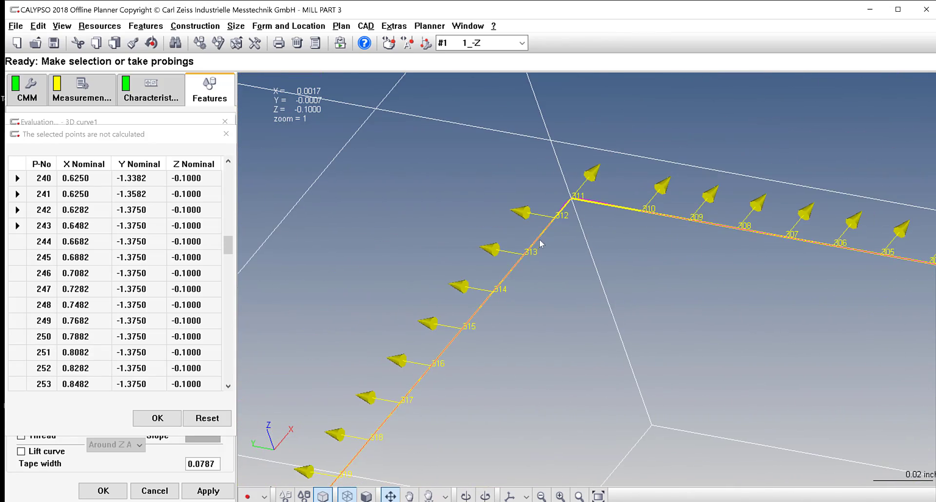
pyautogui.moveTo(230, 248); pyautogui.dragTo(235, 269)
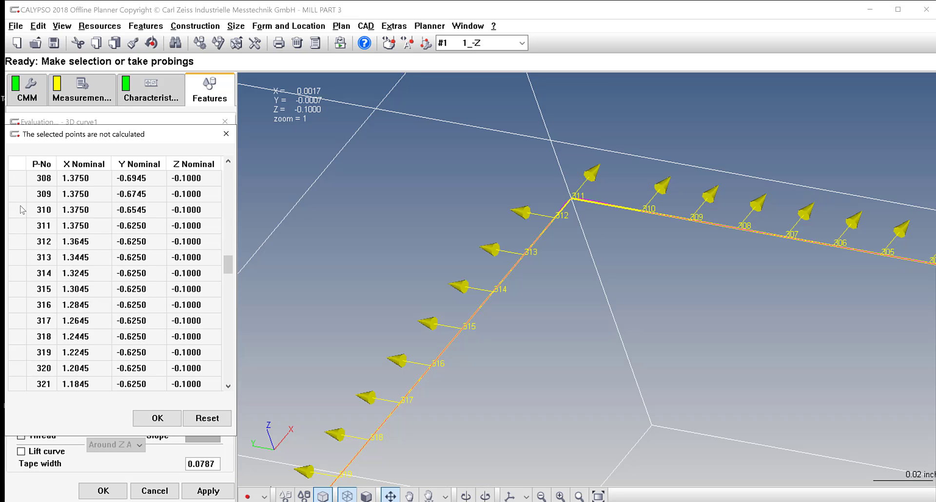
pyautogui.moveTo(21, 210); pyautogui.dragTo(21, 243)
# - Mark points 412 to 415 around the next sharp corner of the curve as not calculated
pyautogui.scroll(-10, 616, 396)
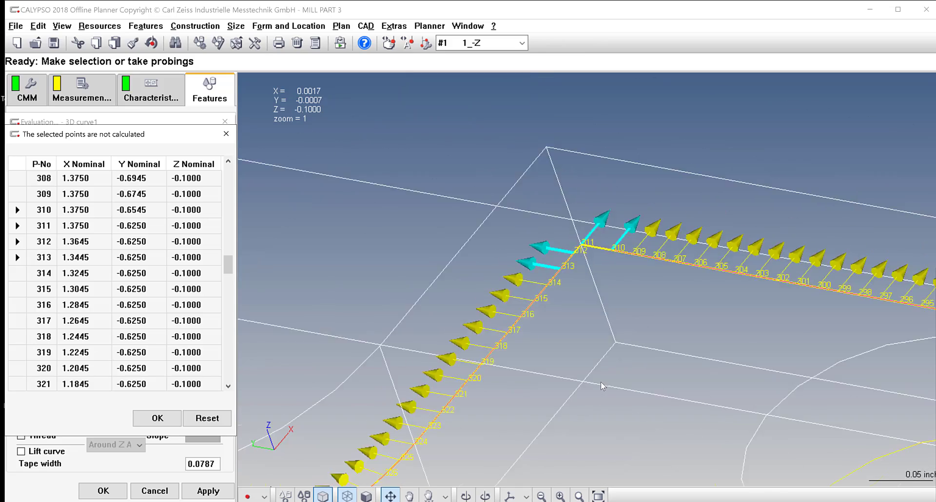
pyautogui.moveTo(353, 247); pyautogui.dragTo(622, 394, button='middle')
pyautogui.scroll(3, 623, 394)
pyautogui.scroll(6, 625, 373)
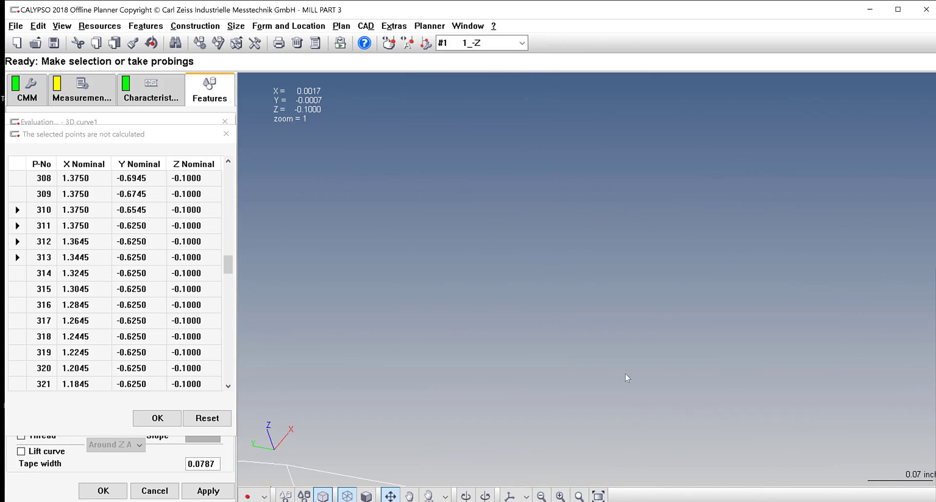
pyautogui.moveTo(665, 251); pyautogui.dragTo(497, 329, button='middle')
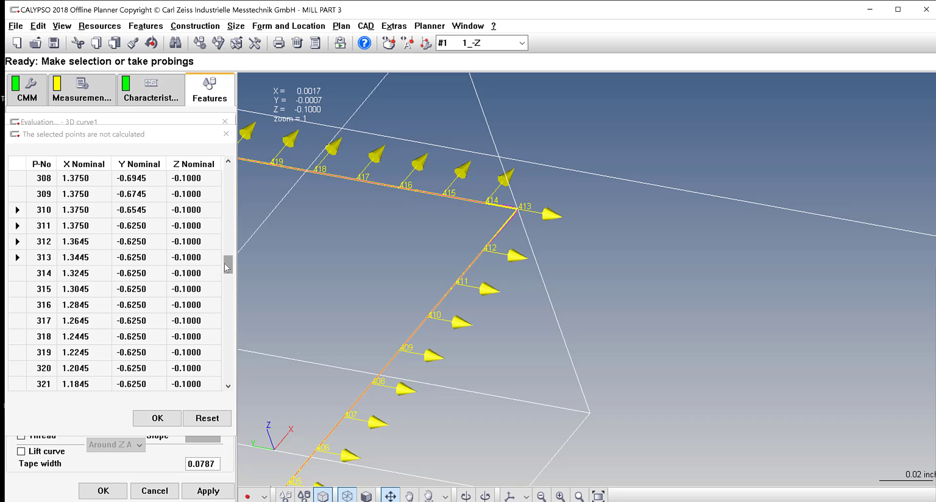
pyautogui.moveTo(226, 267); pyautogui.dragTo(231, 300)
pyautogui.click(23, 194)
pyautogui.click(16, 210)
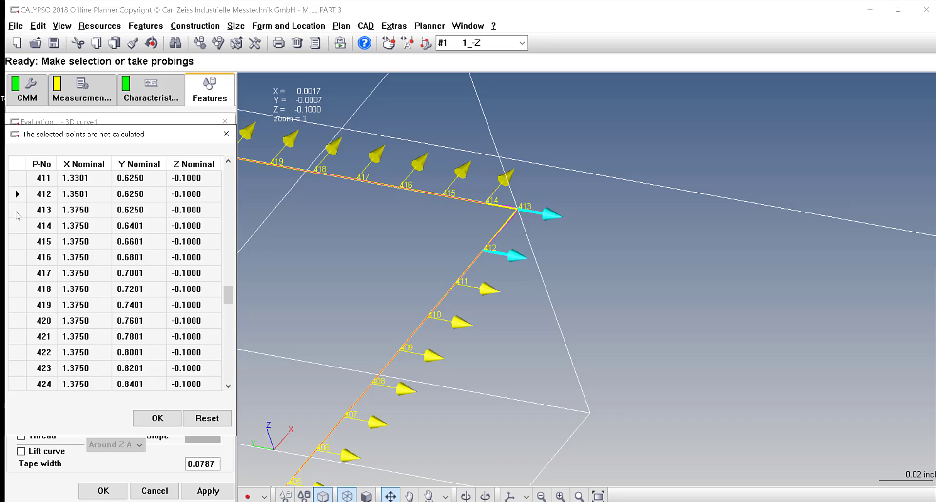
pyautogui.click(20, 226)
pyautogui.click(20, 239)
# - Mark corner points 481 to 484 of the 3D curve as not calculated
pyautogui.scroll(-3, 464, 348)
pyautogui.scroll(-6, 464, 349)
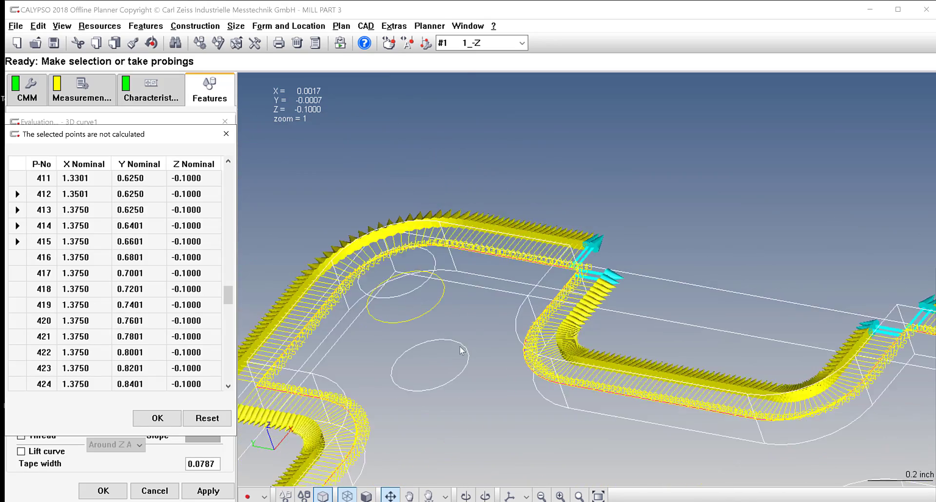
pyautogui.scroll(6, 672, 186)
pyautogui.moveTo(454, 384); pyautogui.dragTo(542, 423)
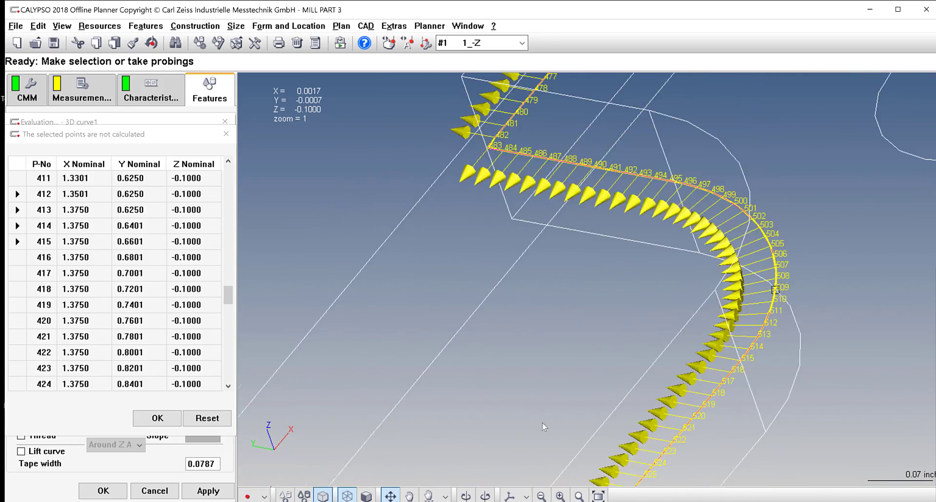
pyautogui.scroll(3, 526, 237)
pyautogui.moveTo(518, 170); pyautogui.dragTo(517, 373)
pyautogui.scroll(1, 468, 228)
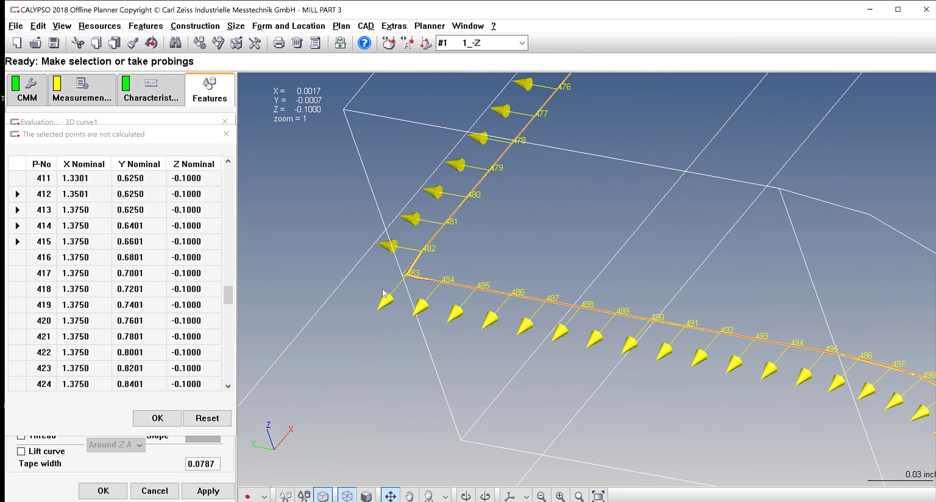
pyautogui.moveTo(231, 297); pyautogui.dragTo(237, 322)
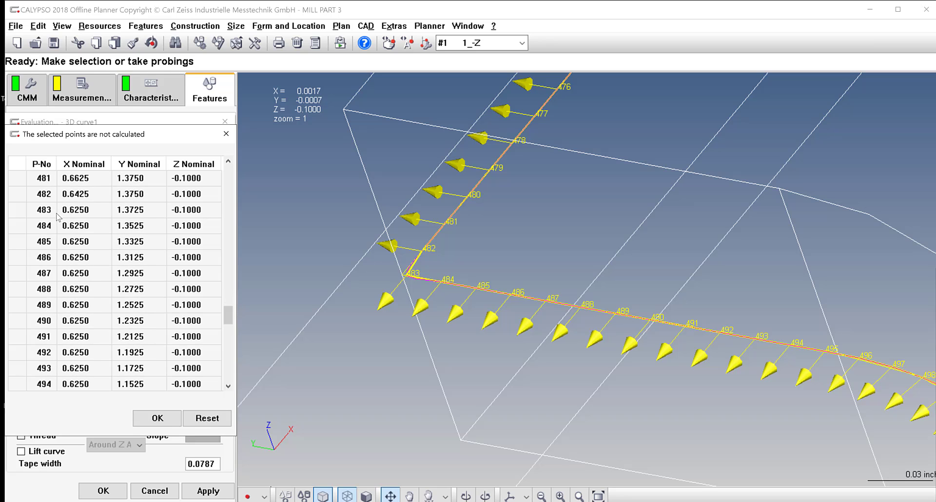
pyautogui.moveTo(21, 185); pyautogui.dragTo(23, 228)
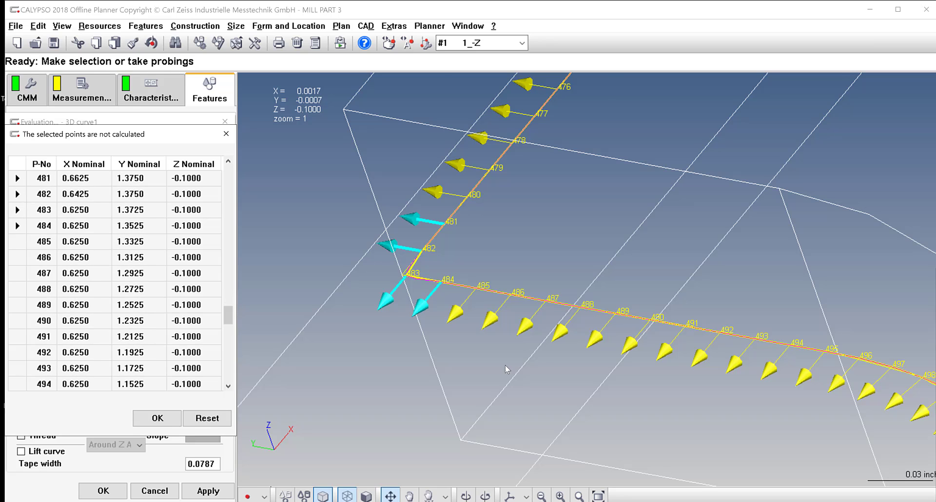
# - Mark points 583 to 586 at the following corner of the curve as not calculated
pyautogui.scroll(-3, 506, 367)
pyautogui.scroll(-5, 506, 362)
pyautogui.scroll(5, 546, 242)
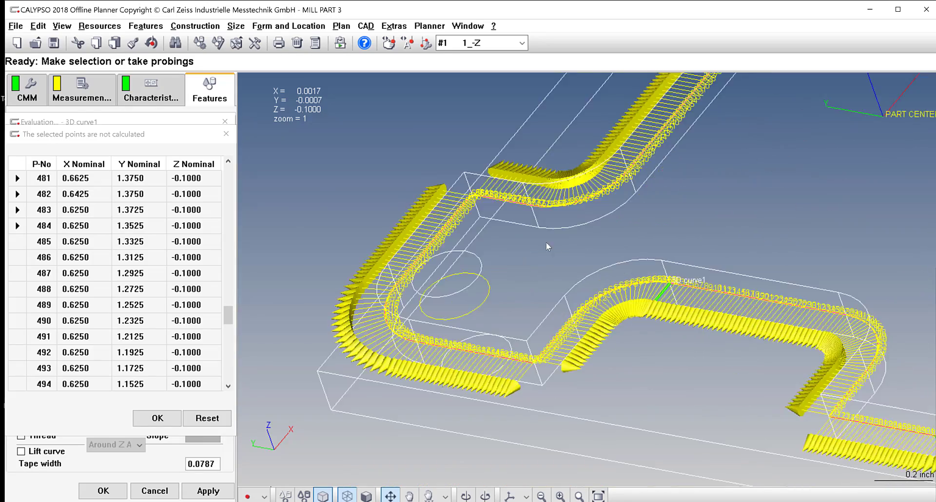
pyautogui.scroll(3, 465, 218)
pyautogui.moveTo(292, 88); pyautogui.dragTo(565, 221, button='middle')
pyautogui.scroll(4, 565, 222)
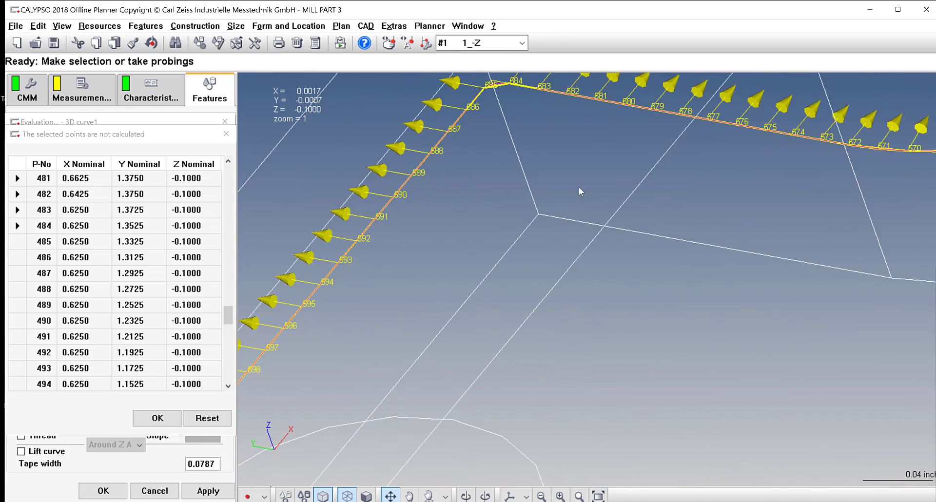
pyautogui.moveTo(579, 186); pyautogui.dragTo(618, 329, button='middle')
pyautogui.scroll(2, 514, 280)
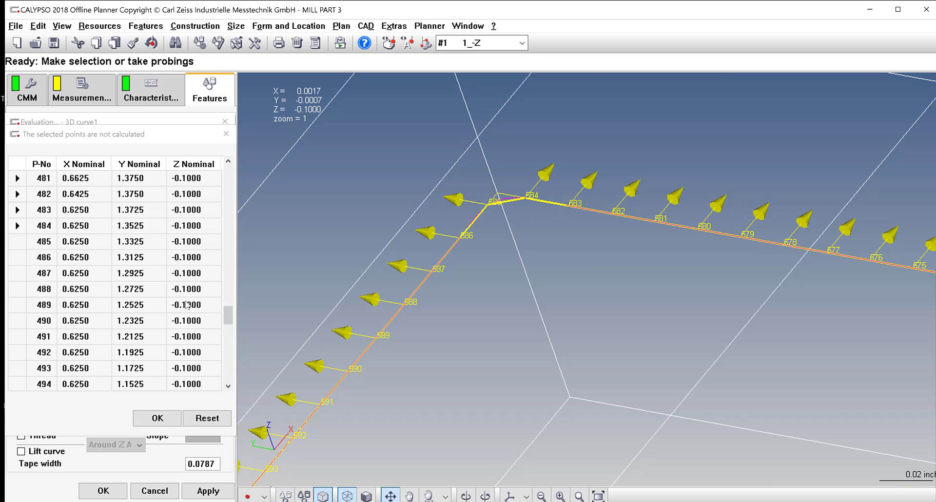
pyautogui.moveTo(229, 322); pyautogui.dragTo(231, 349)
pyautogui.moveTo(25, 264); pyautogui.dragTo(25, 307)
# - Mark corner points 653 to 656 as not calculated and apply the limited evaluation to the 3D curve
pyautogui.scroll(-12, 435, 323)
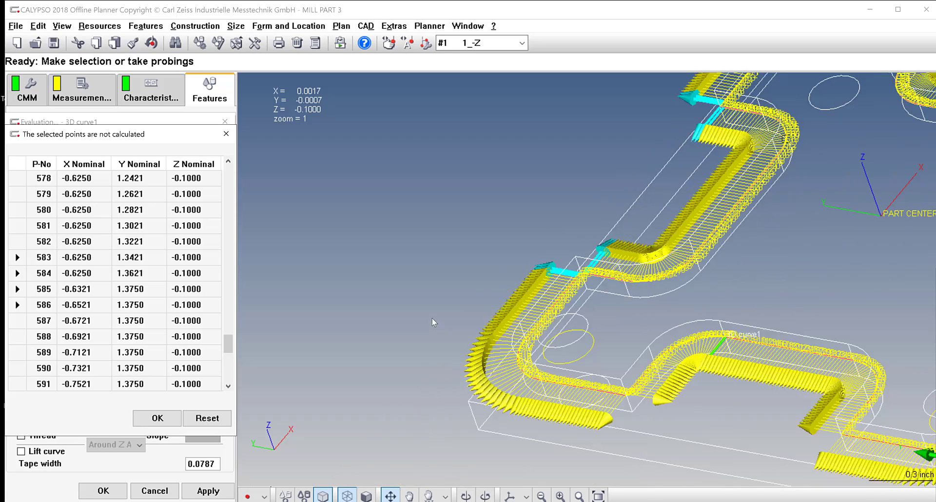
pyautogui.moveTo(584, 391); pyautogui.dragTo(392, 324)
pyautogui.scroll(5, 393, 324)
pyautogui.scroll(10, 603, 242)
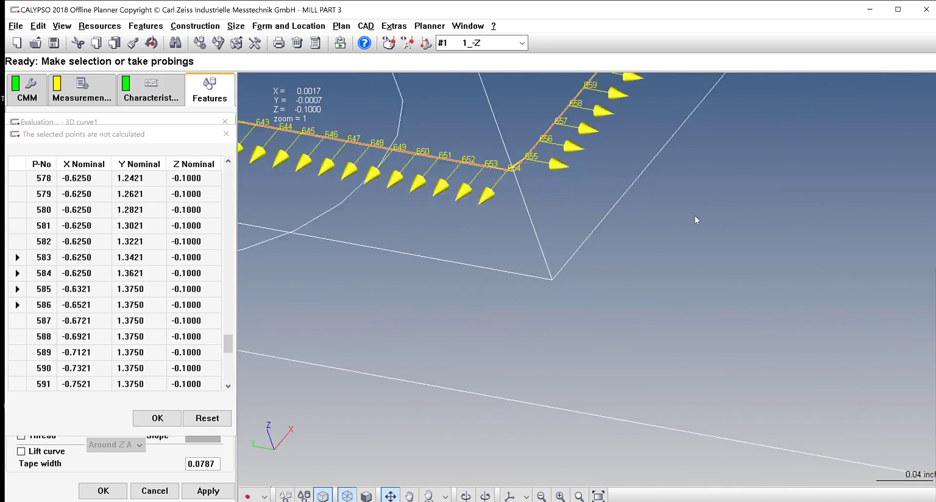
pyautogui.scroll(3, 627, 334)
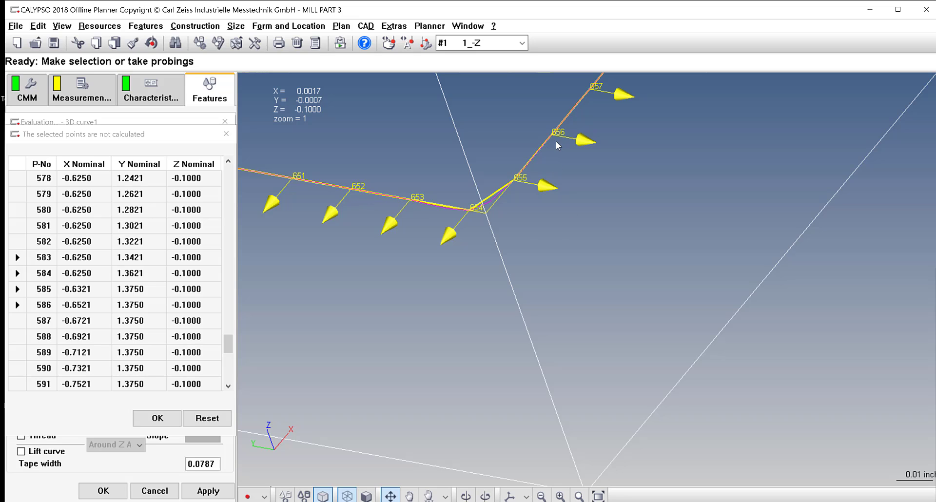
pyautogui.moveTo(227, 348); pyautogui.dragTo(224, 369)
pyautogui.click(19, 229)
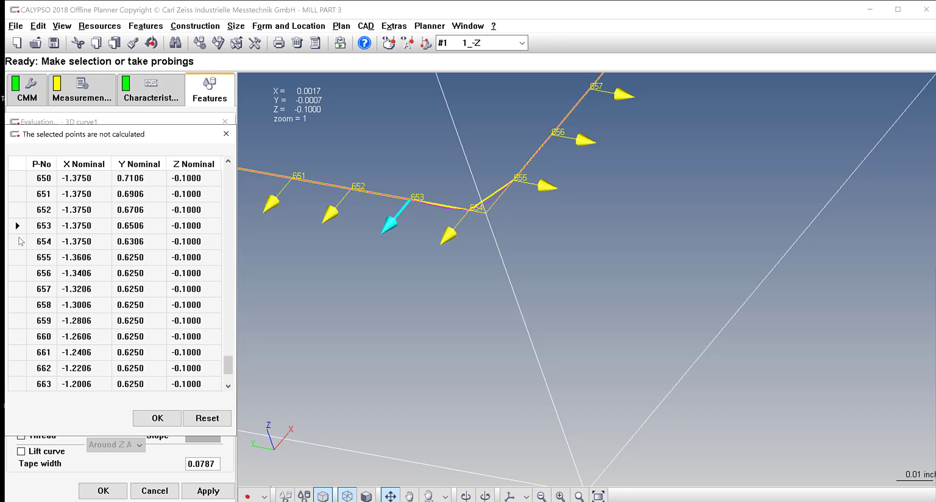
pyautogui.click(18, 243)
pyautogui.click(19, 258)
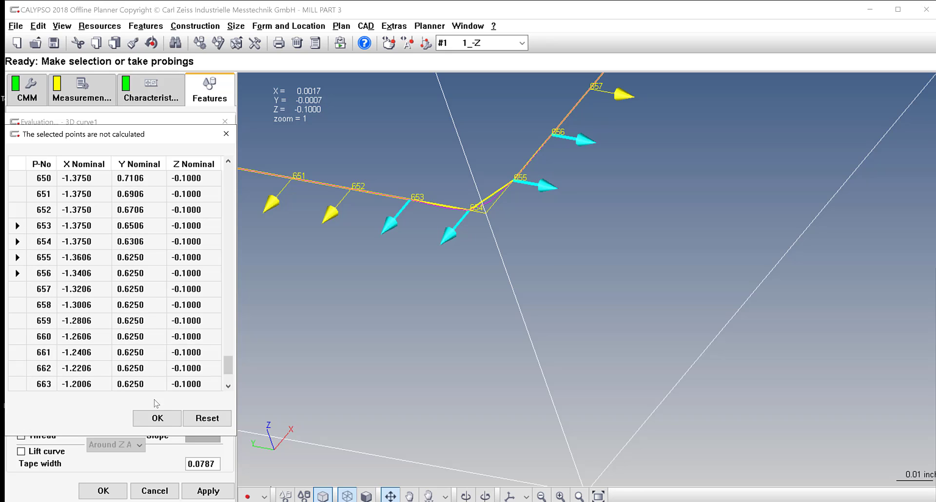
pyautogui.click(156, 417)
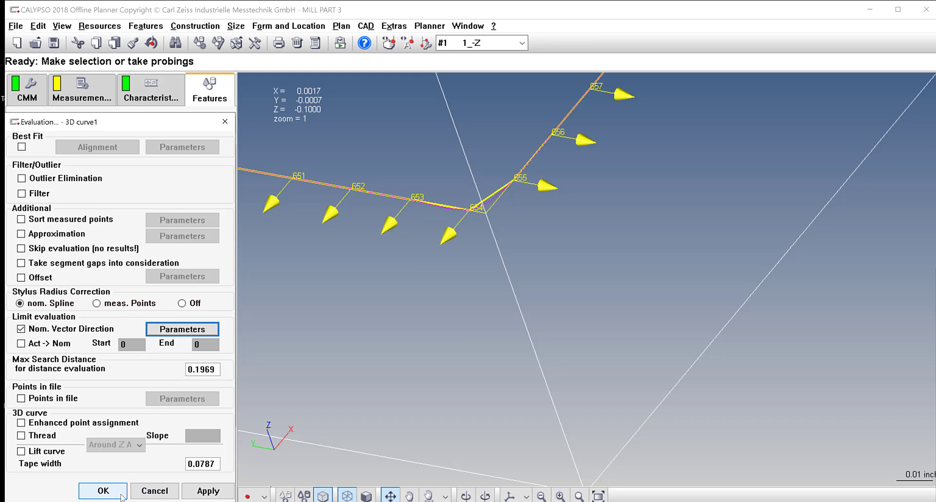
pyautogui.click(207, 493)
pyautogui.click(84, 493)
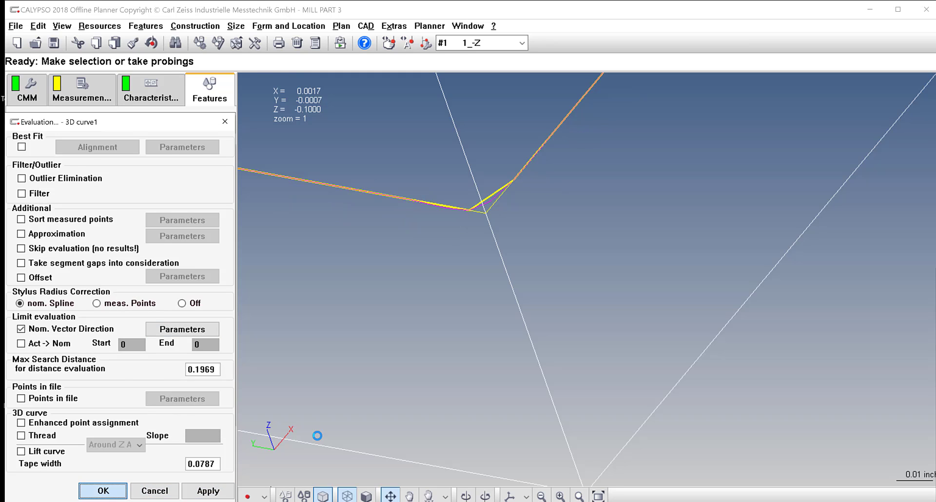
# - Inspect the corners of the 3D curve for points still included in the calculation
pyautogui.moveTo(768, 309); pyautogui.dragTo(545, 326, button='right')
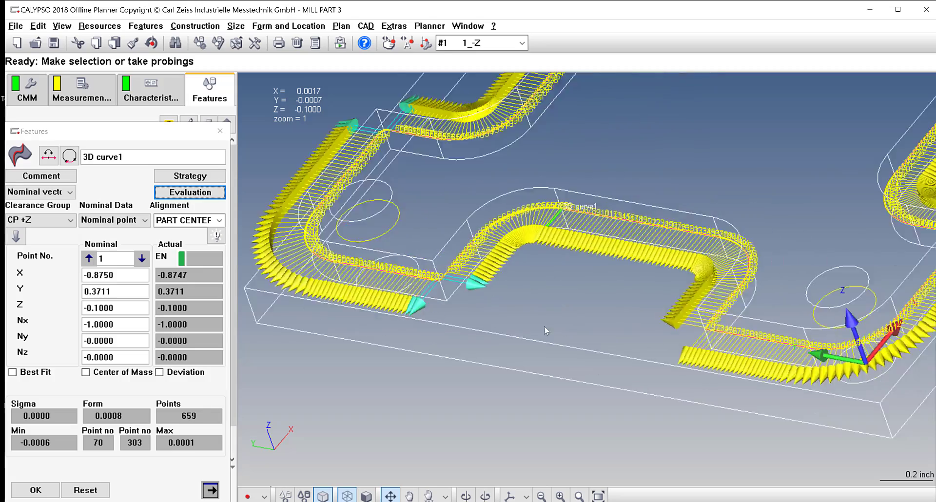
pyautogui.scroll(-2, 543, 325)
pyautogui.scroll(3, 632, 323)
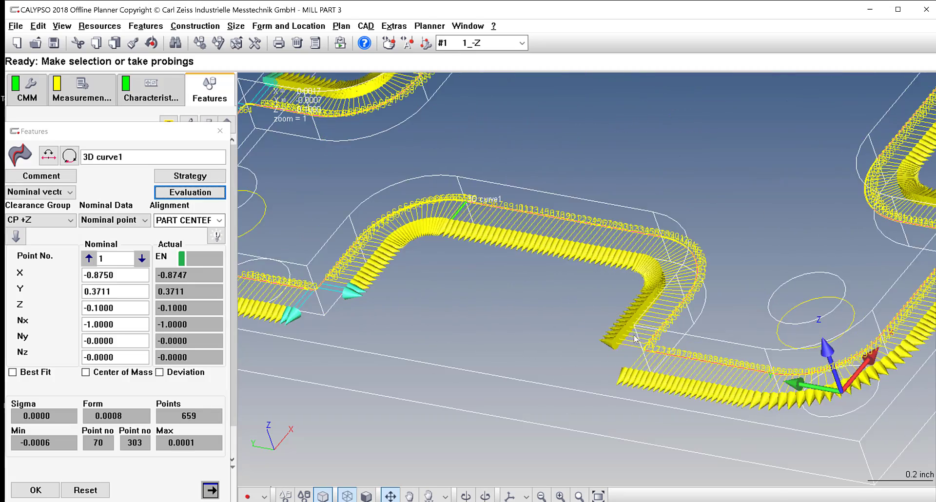
pyautogui.scroll(-4, 635, 338)
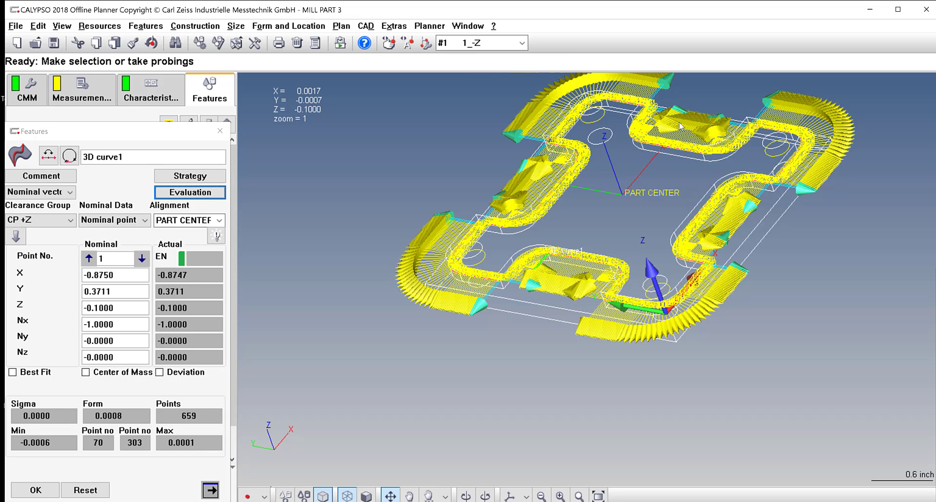
pyautogui.scroll(2, 721, 245)
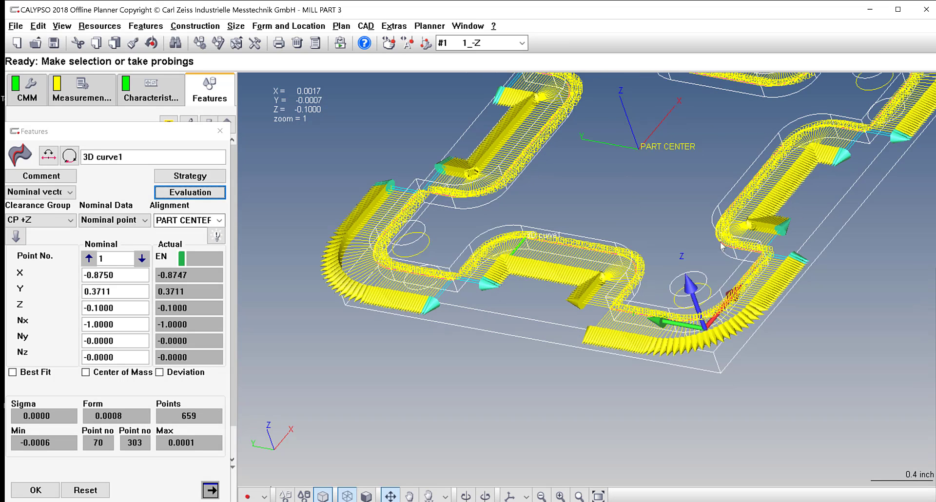
pyautogui.click(190, 175)
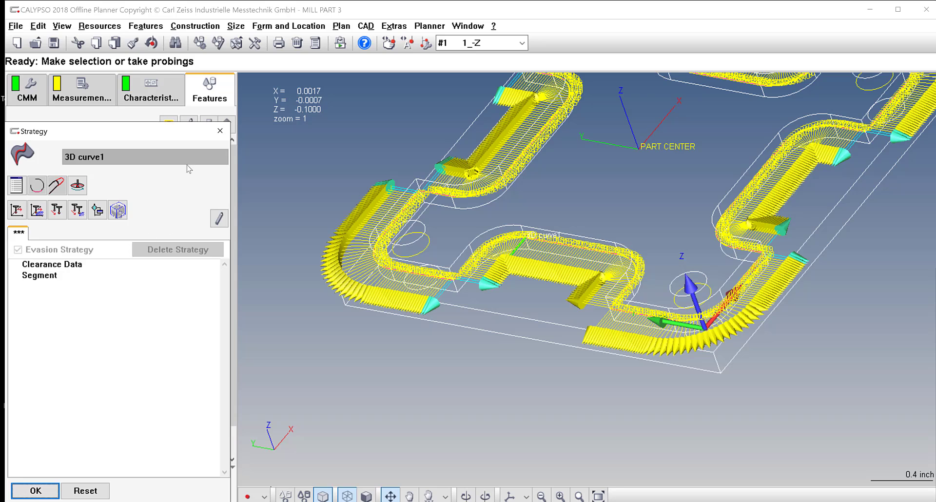
pyautogui.click(220, 131)
# - Reopen the nominal vector direction limits, mark corner points 69 to 73 as not calculated and accept the evaluation
pyautogui.click(200, 191)
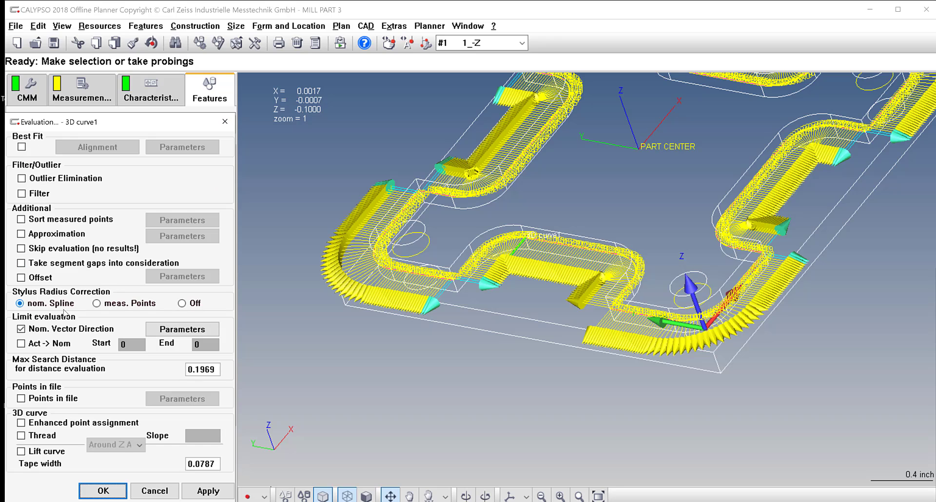
pyautogui.click(167, 325)
pyautogui.scroll(7, 500, 336)
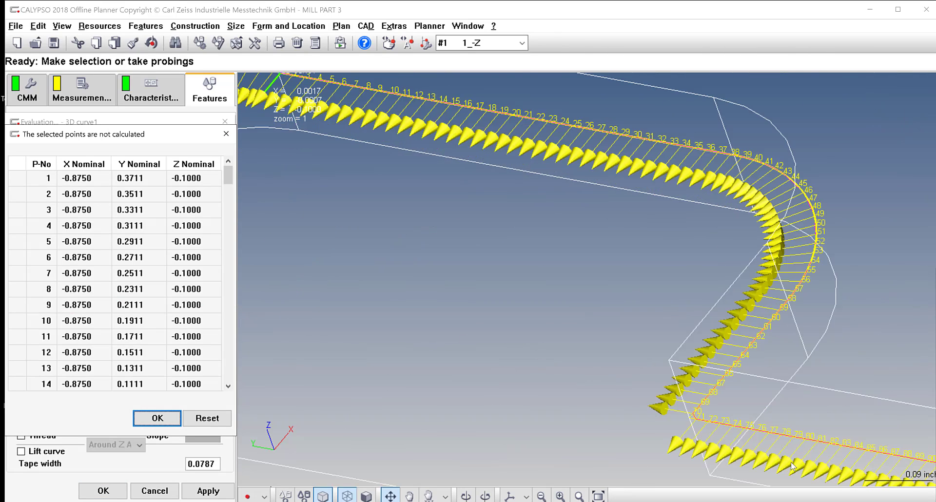
pyautogui.scroll(5, 792, 467)
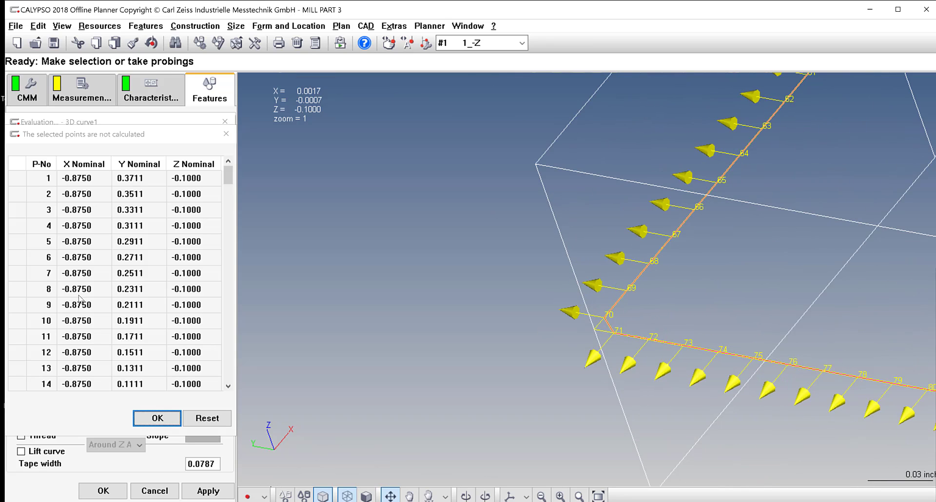
pyautogui.moveTo(233, 173); pyautogui.dragTo(238, 194)
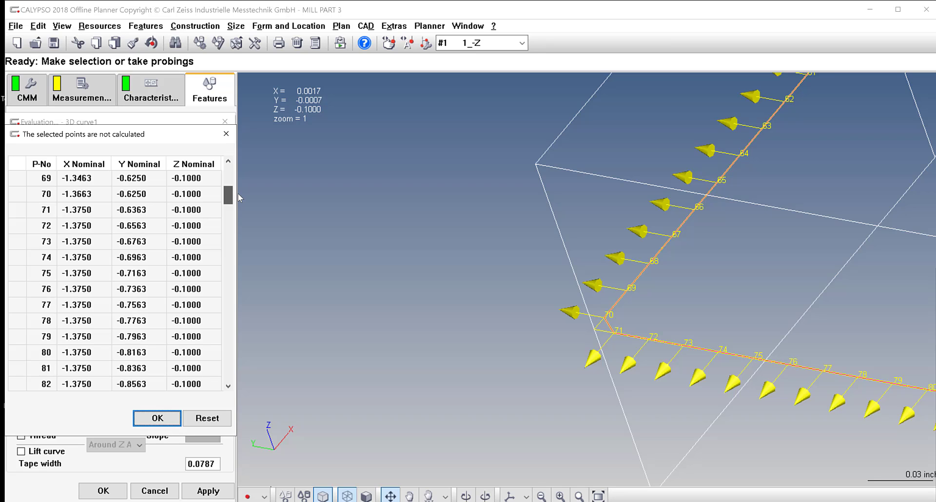
pyautogui.click(20, 179)
pyautogui.moveTo(20, 200); pyautogui.dragTo(21, 246)
pyautogui.click(152, 415)
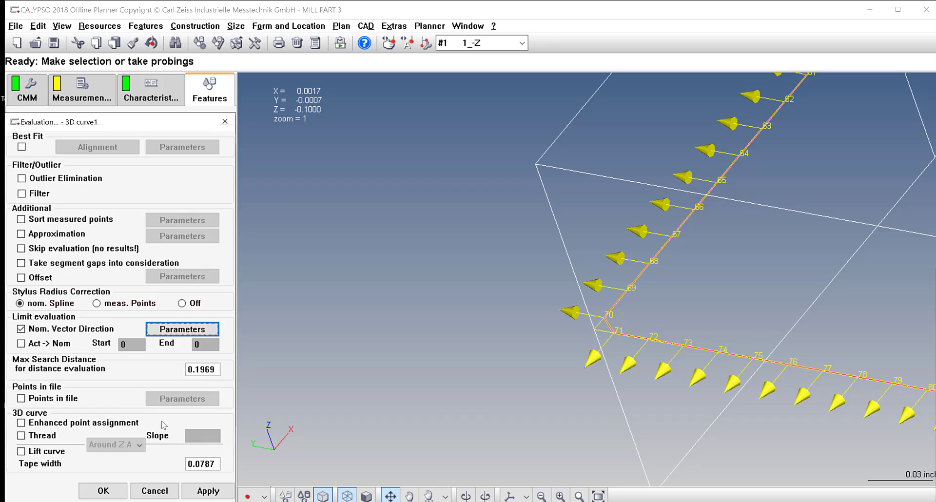
pyautogui.click(118, 489)
pyautogui.scroll(-5, 565, 345)
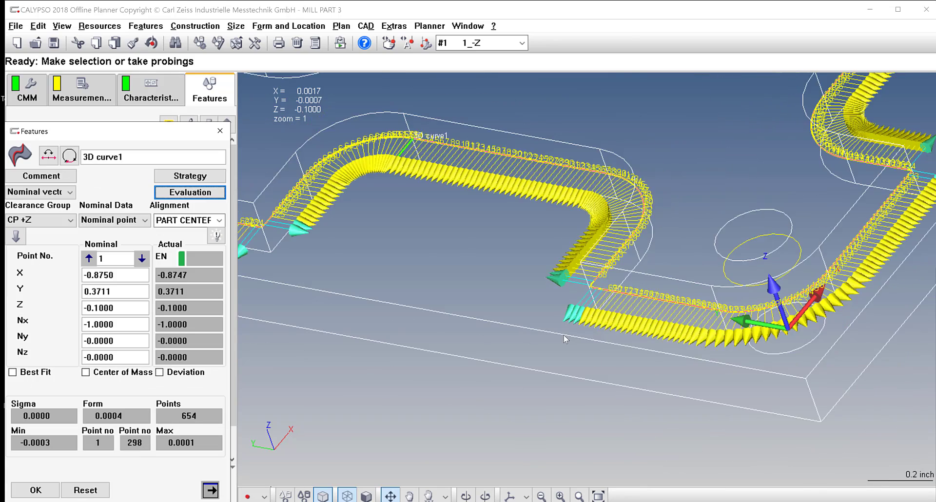
pyautogui.scroll(-5, 564, 339)
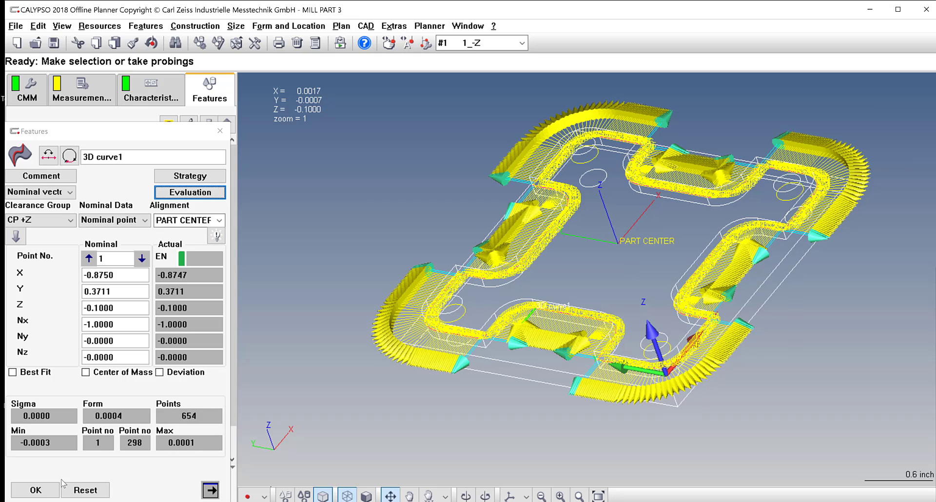
# - Accept the 3D curve feature, run it in the measurement plan simulation and close the simulation
pyautogui.click(36, 491)
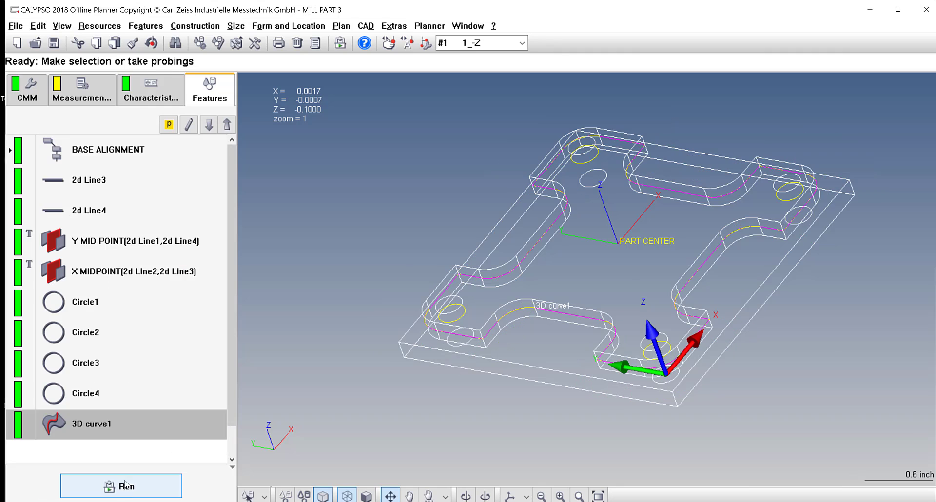
pyautogui.moveTo(554, 336); pyautogui.dragTo(577, 331)
pyautogui.click(429, 26)
pyautogui.click(469, 55)
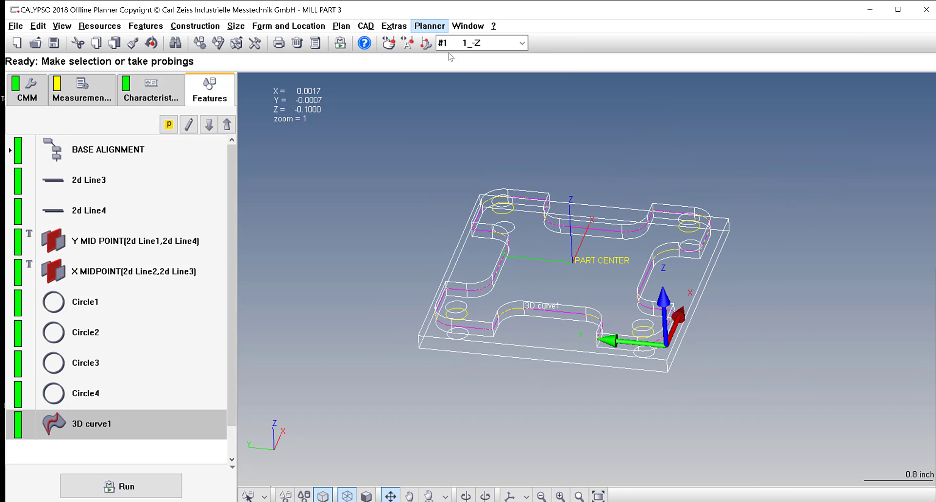
pyautogui.moveTo(425, 125); pyautogui.dragTo(125, 65)
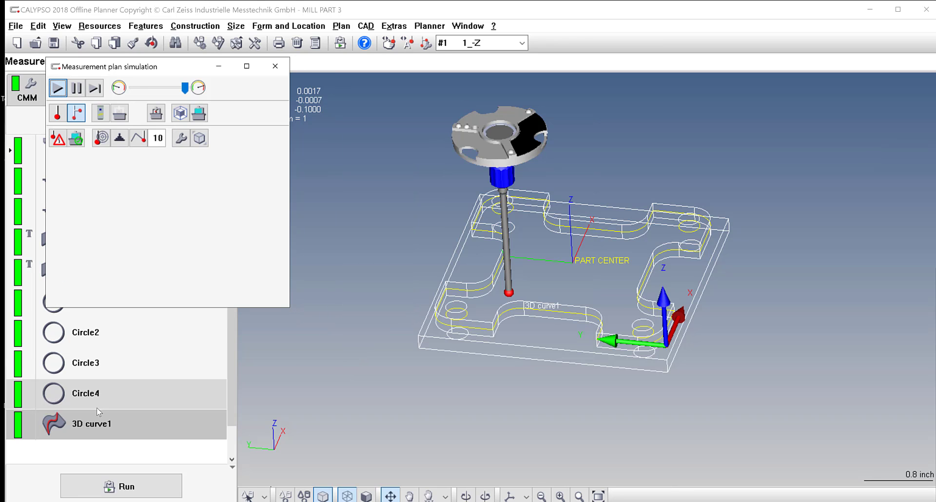
pyautogui.rightClick(91, 423)
pyautogui.click(128, 493)
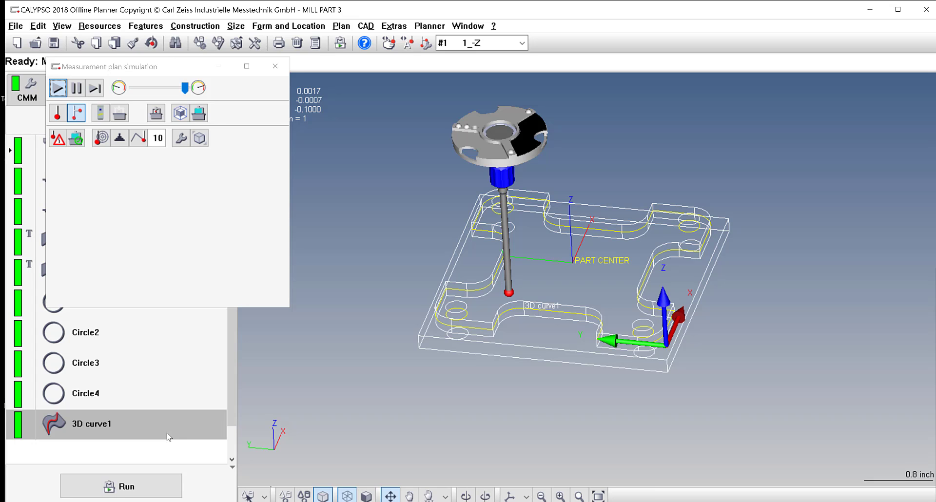
pyautogui.click(275, 66)
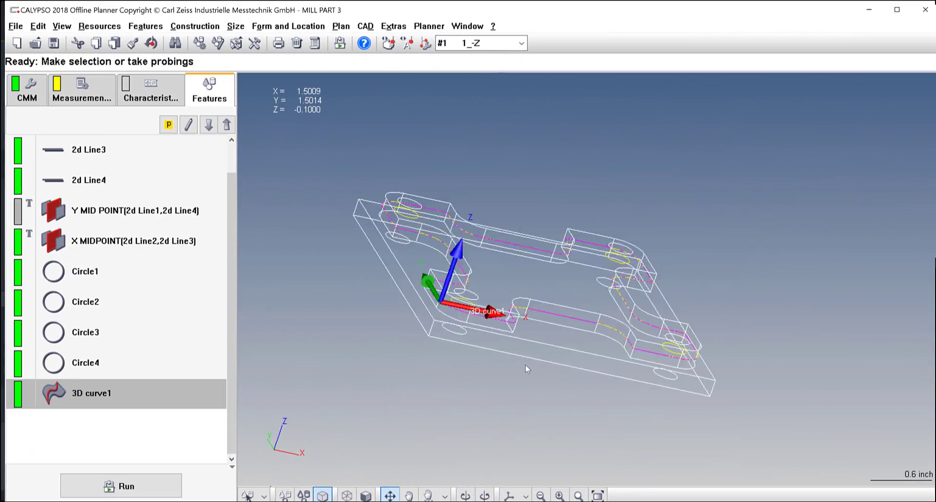
# - Create a 2D line whose nominal definition recalls feature points from 3D curve1
pyautogui.moveTo(525, 364); pyautogui.dragTo(571, 385, button='middle')
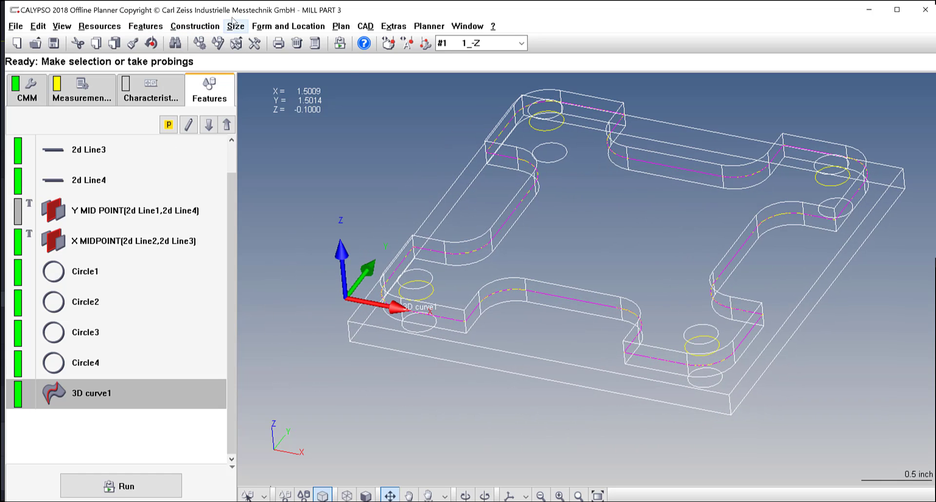
pyautogui.click(142, 28)
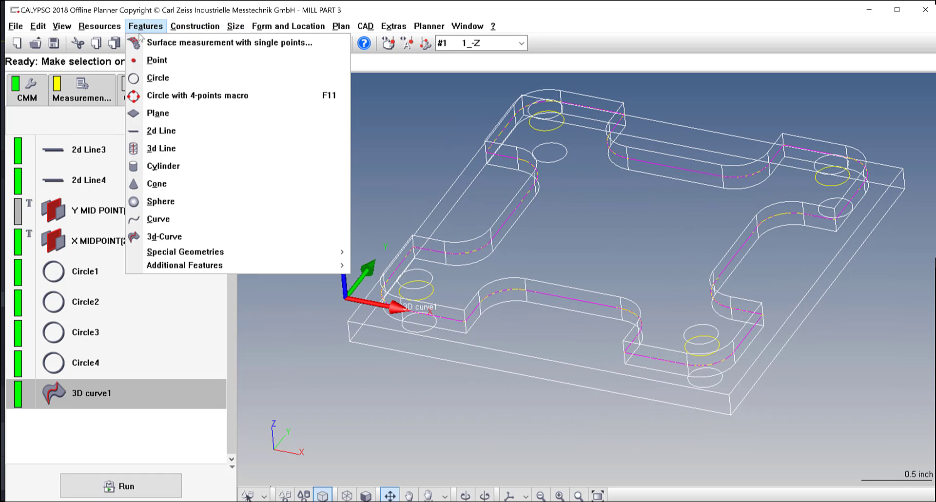
pyautogui.click(158, 130)
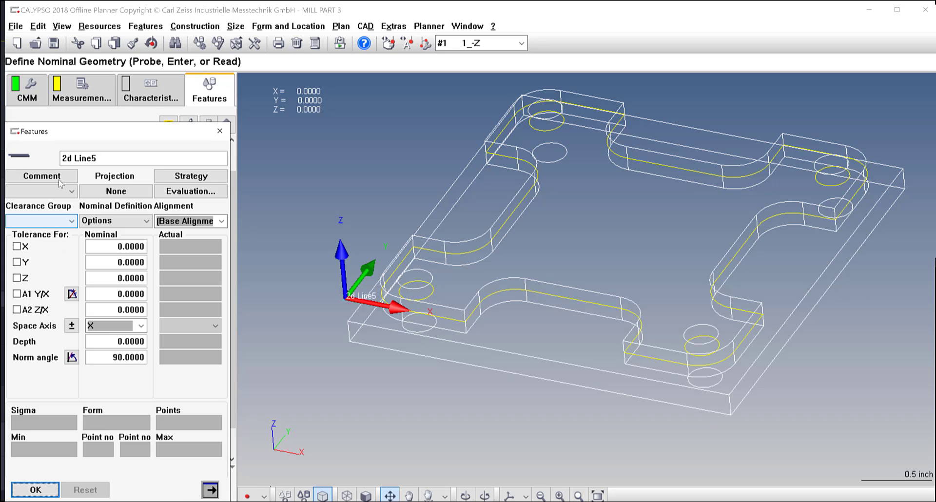
pyautogui.click(115, 221)
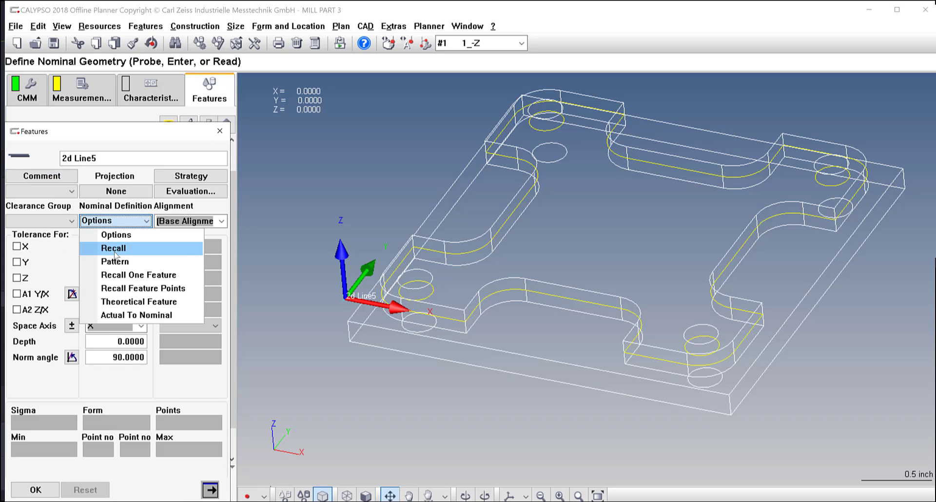
pyautogui.click(142, 290)
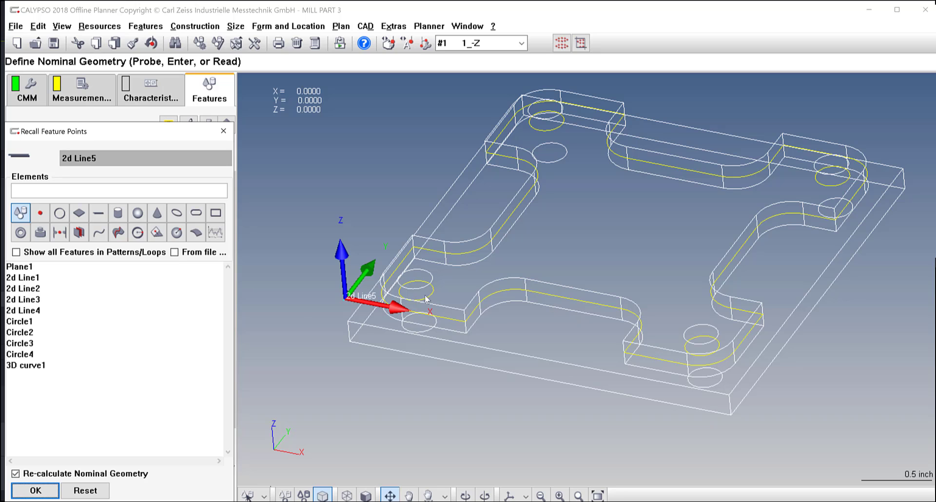
pyautogui.click(28, 367)
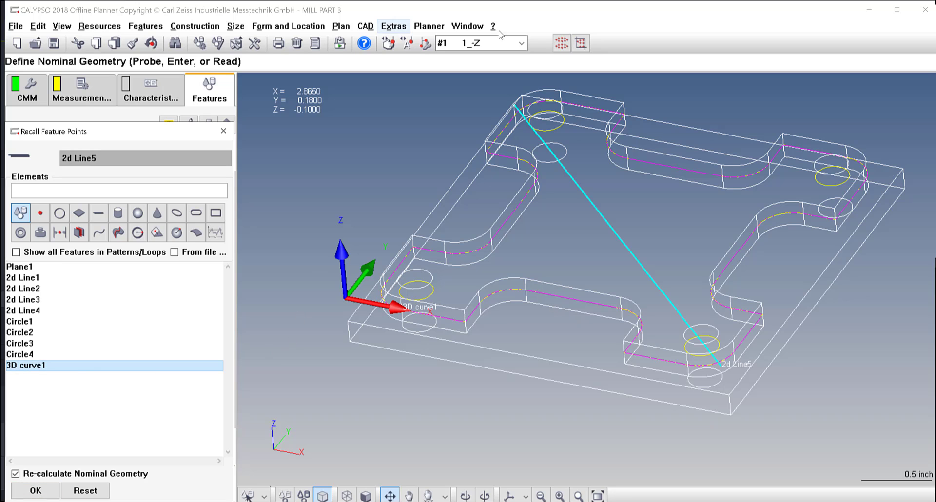
# - Limit the recalled points to the two straight curve sections along the part's Y- side and accept the selection
pyautogui.click(560, 45)
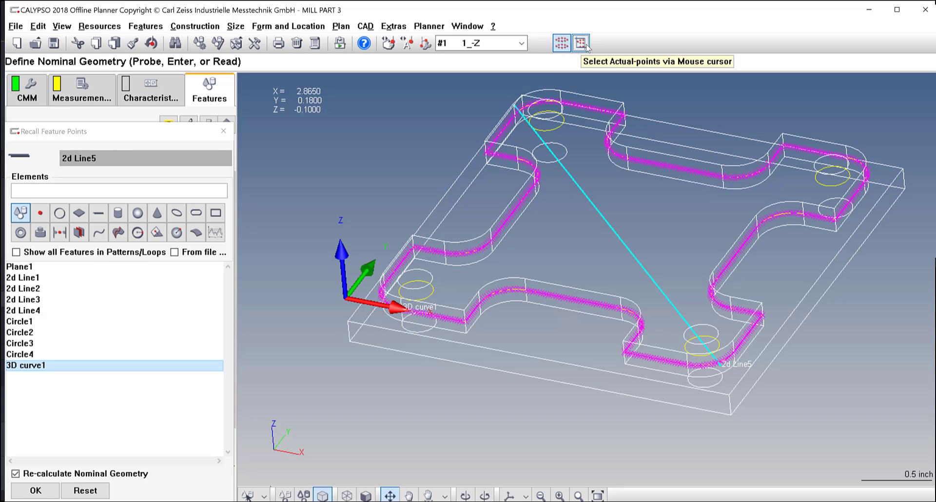
pyautogui.moveTo(537, 358); pyautogui.dragTo(557, 392, button='middle')
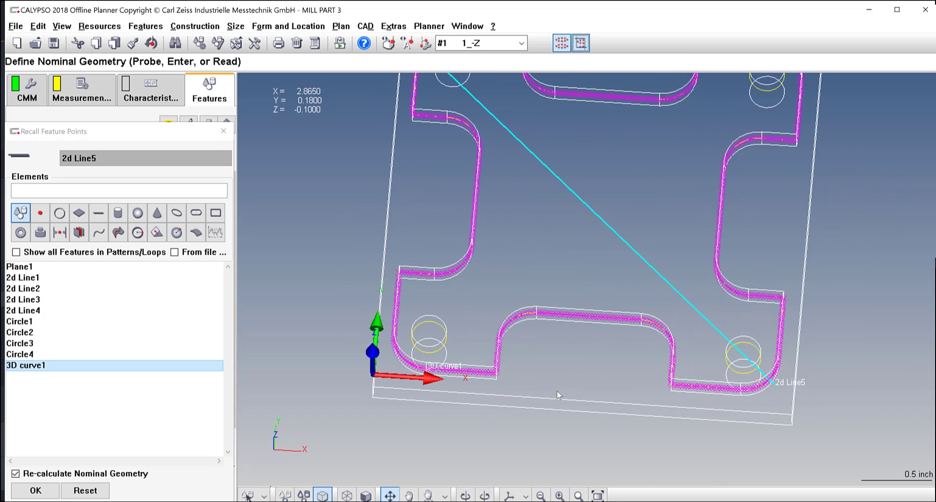
pyautogui.moveTo(429, 360); pyautogui.dragTo(494, 378)
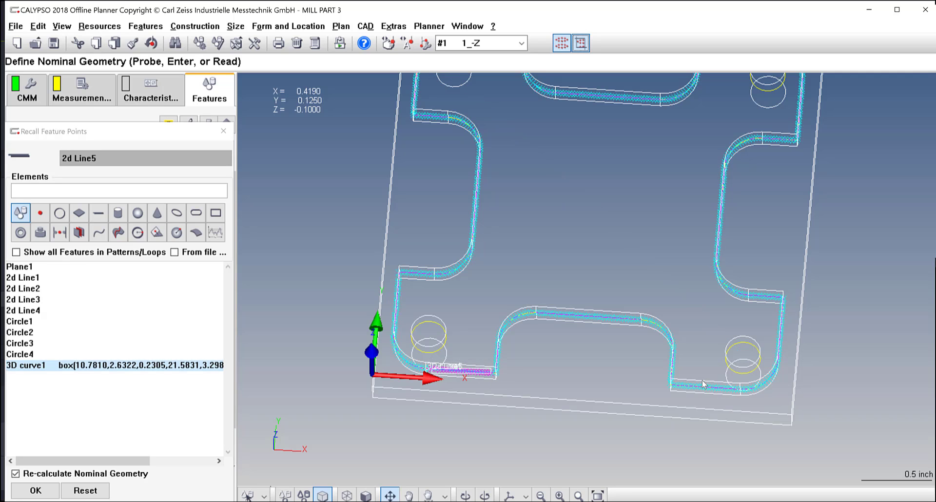
pyautogui.moveTo(676, 373); pyautogui.dragTo(737, 399)
pyautogui.click(36, 490)
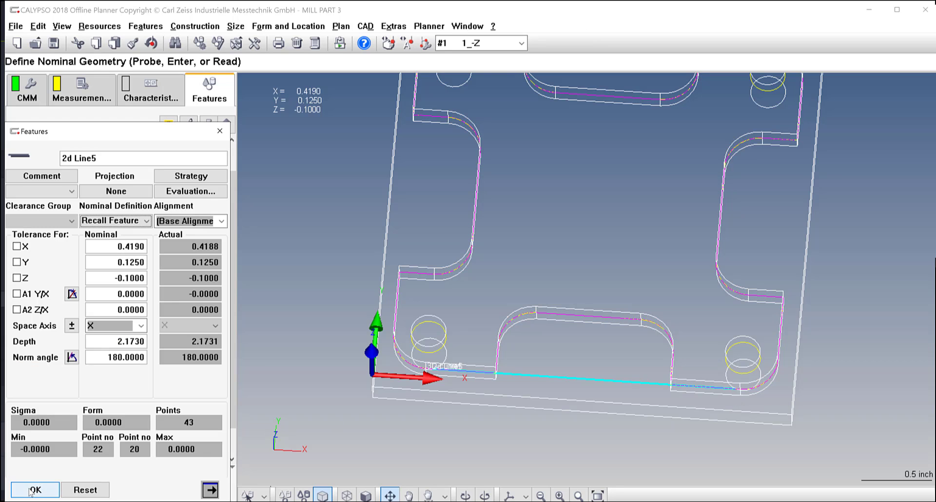
# - Rename the recalled 2D line as "Y- LINE" and accept the feature
pyautogui.moveTo(517, 407); pyautogui.dragTo(467, 368, button='middle')
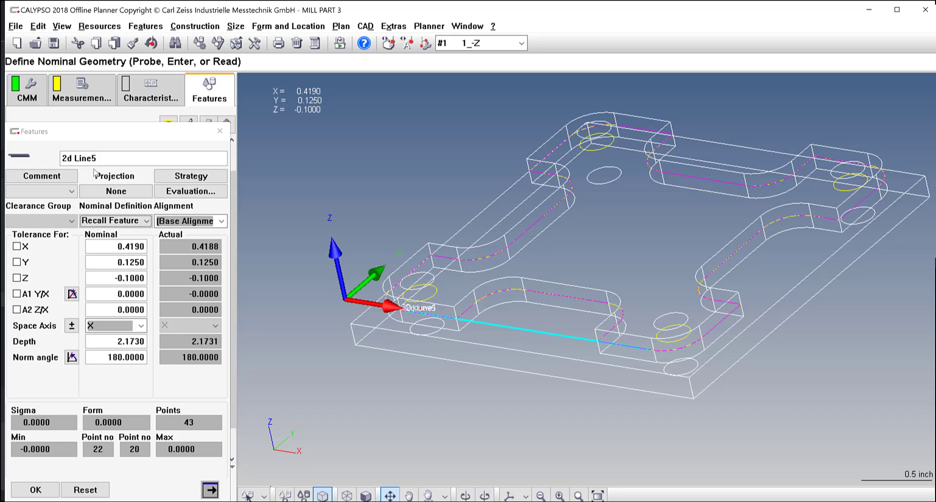
pyautogui.click(42, 155)
pyautogui.write('Y-')
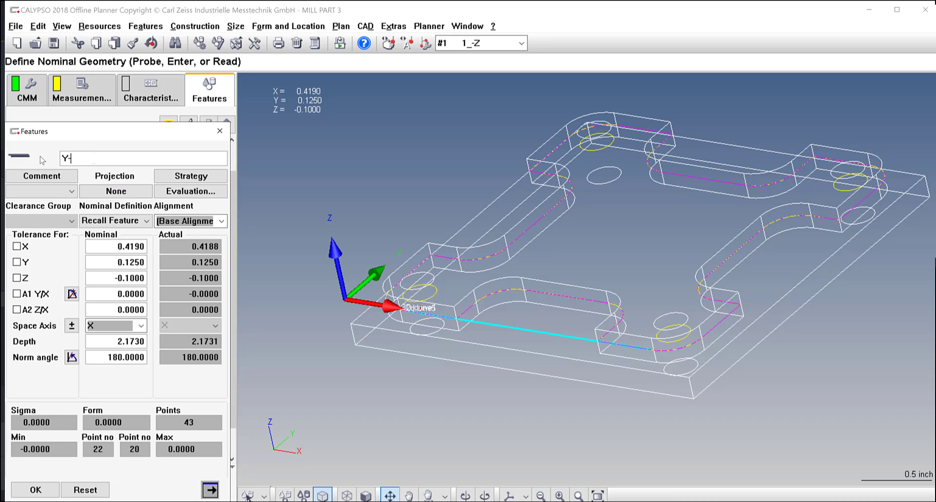
pyautogui.write(' LINE')
pyautogui.click(36, 490)
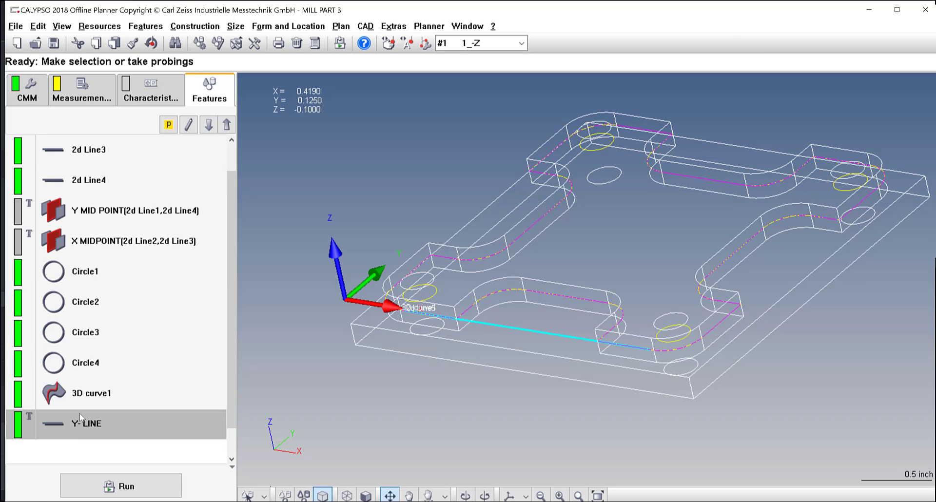
# - Create another 2D line that recalls its feature points from 3D curve1
pyautogui.moveTo(581, 308); pyautogui.dragTo(549, 388, button='middle')
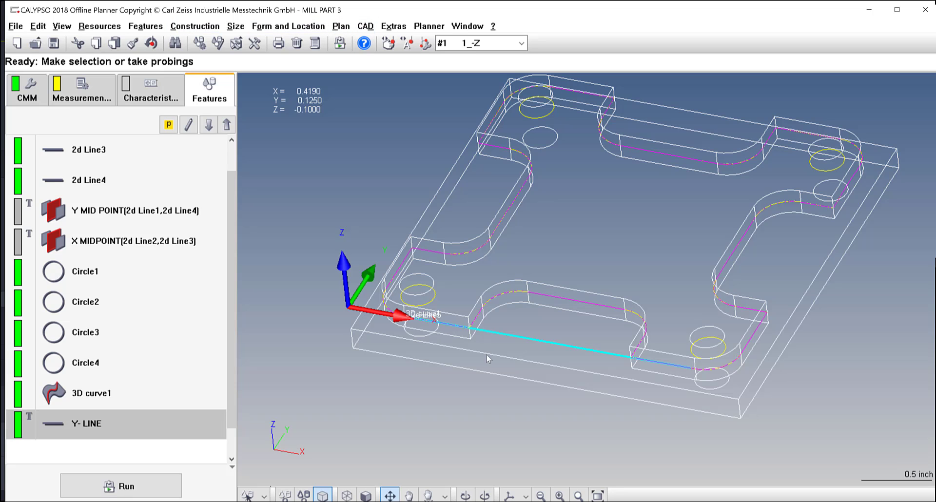
pyautogui.scroll(3, 523, 396)
pyautogui.scroll(-1, 522, 397)
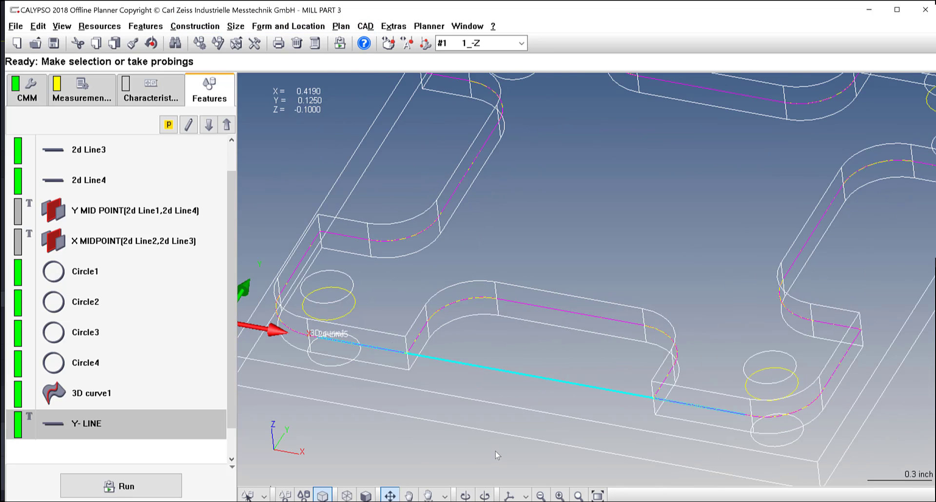
pyautogui.moveTo(495, 452); pyautogui.dragTo(543, 404, button='middle')
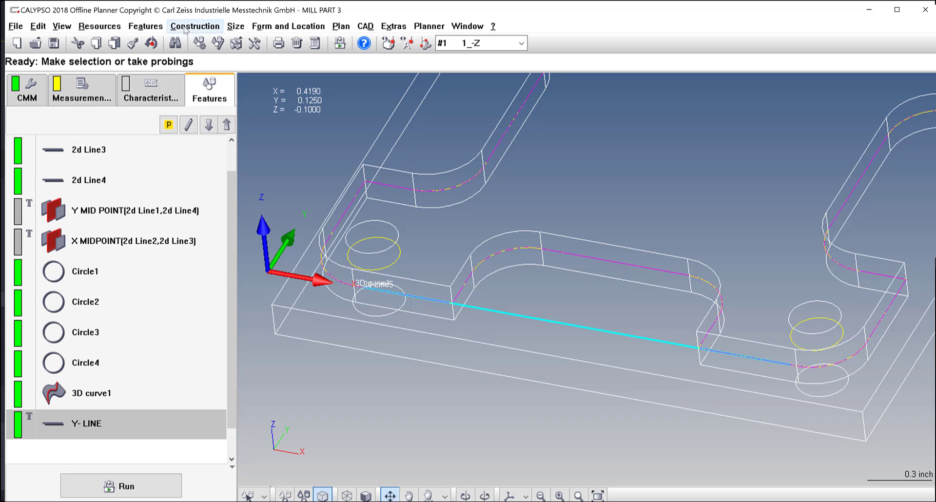
pyautogui.click(146, 26)
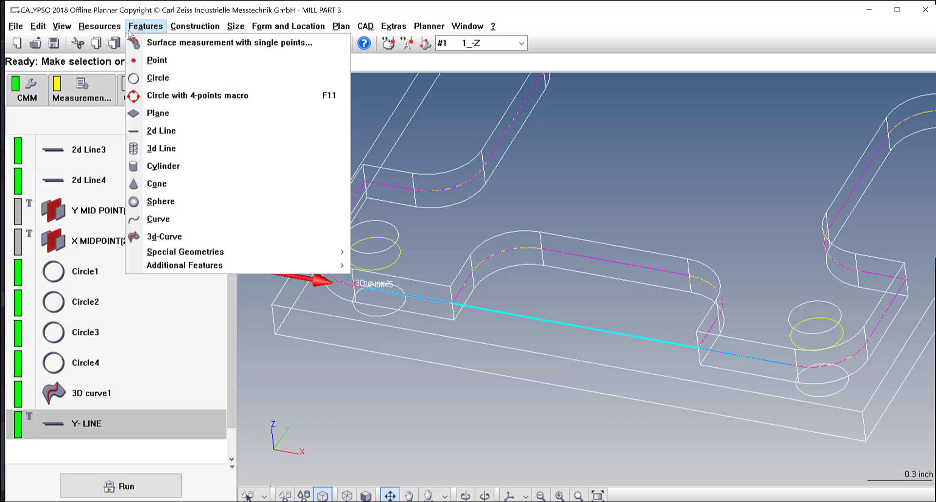
pyautogui.click(161, 130)
pyautogui.doubleClick(114, 450)
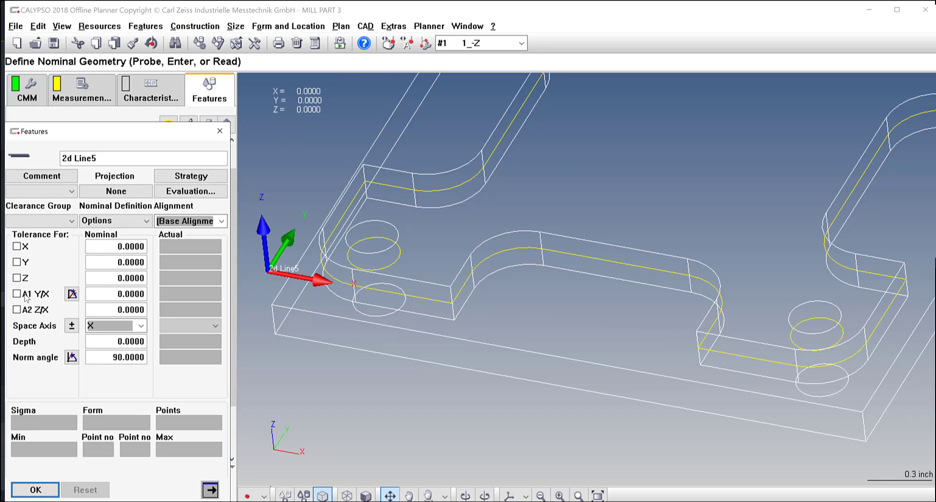
pyautogui.click(112, 221)
pyautogui.click(136, 289)
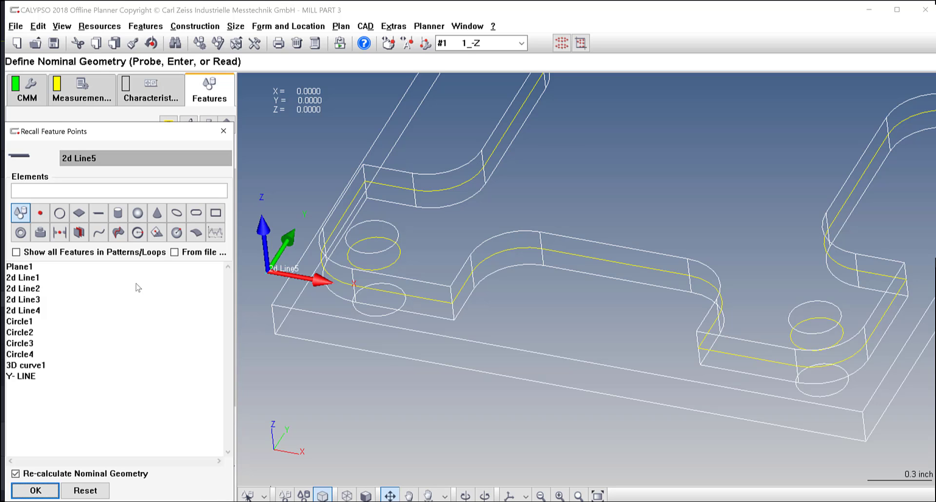
pyautogui.click(47, 365)
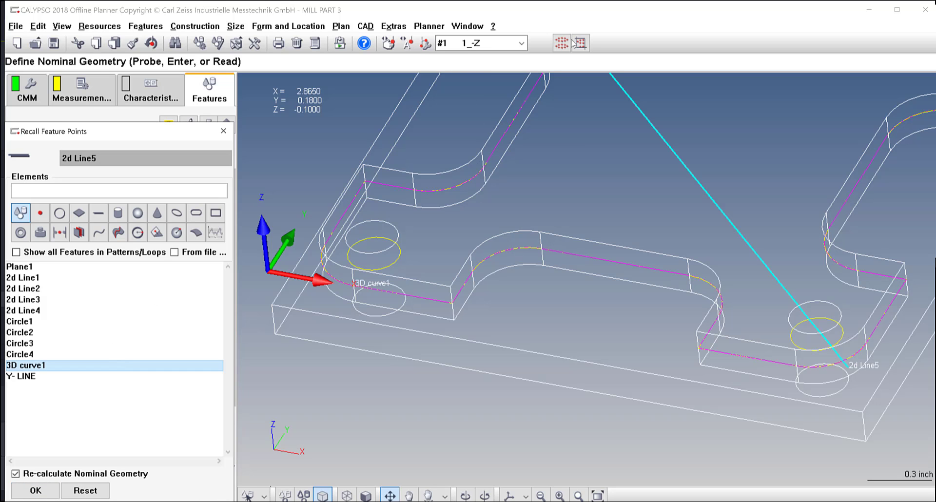
# - Limit the line's recalled points to the short straight wall entering the Y- side recess nearest the origin, and accept the line
pyautogui.moveTo(591, 276); pyautogui.dragTo(520, 296)
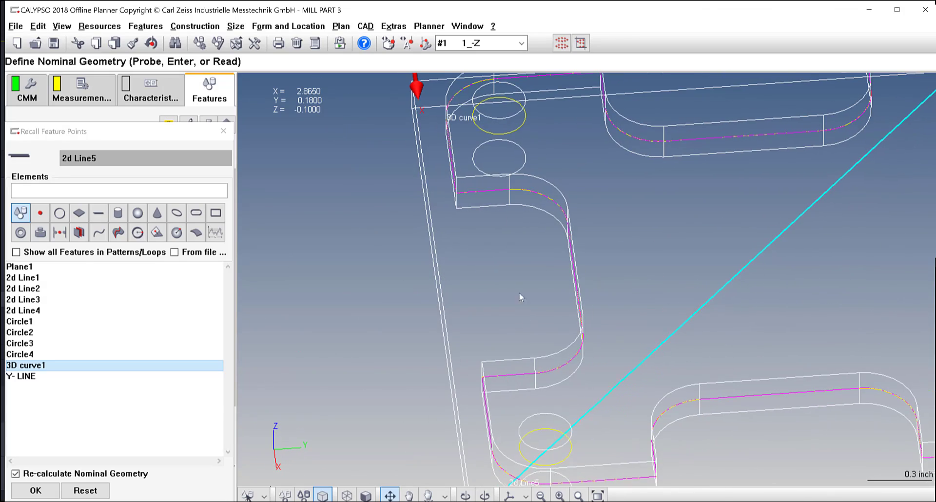
pyautogui.click(561, 44)
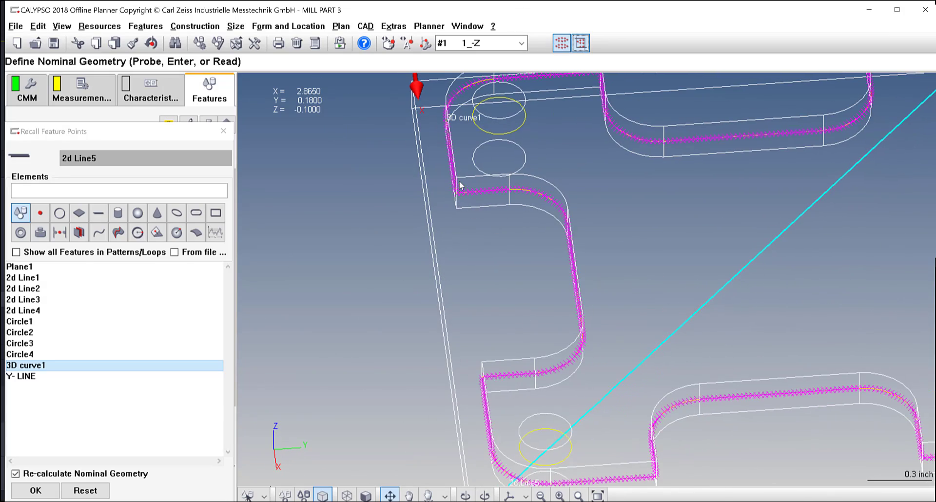
pyautogui.moveTo(459, 182); pyautogui.dragTo(507, 199)
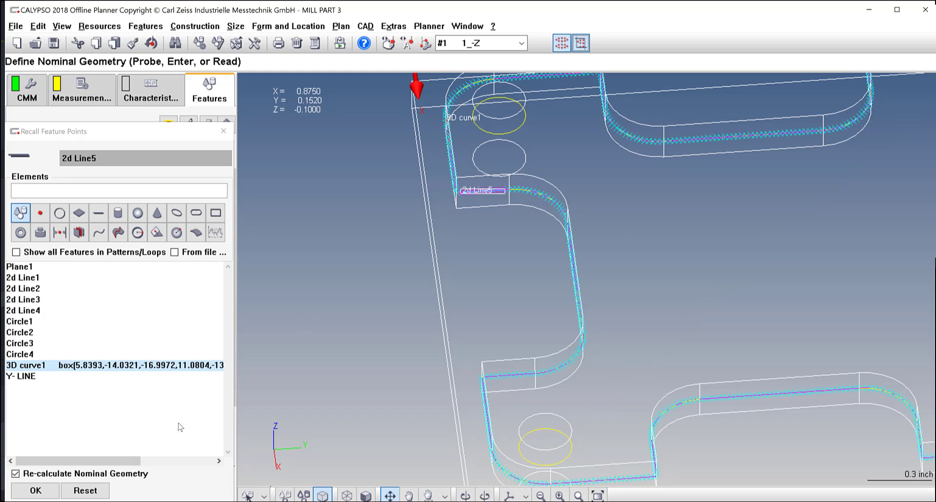
pyautogui.click(52, 490)
pyautogui.click(51, 490)
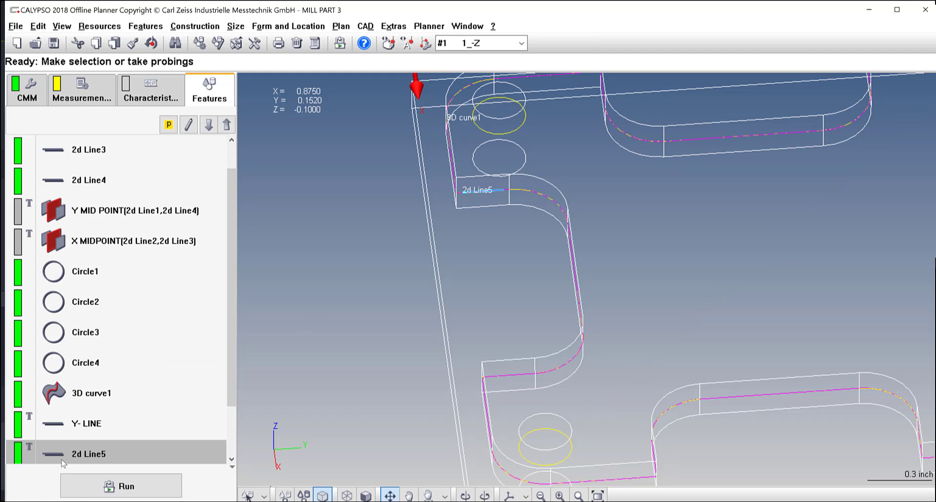
# - Reopen the 2D line on the short recess wall and rename it as "X-Y-LINE"
pyautogui.doubleClick(69, 456)
pyautogui.moveTo(113, 156); pyautogui.dragTo(43, 159)
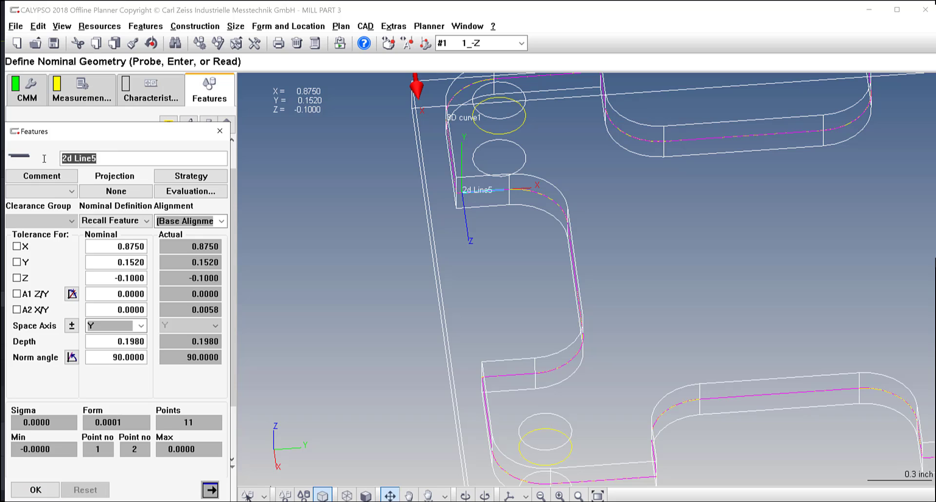
pyautogui.write('X-Y-LINE')
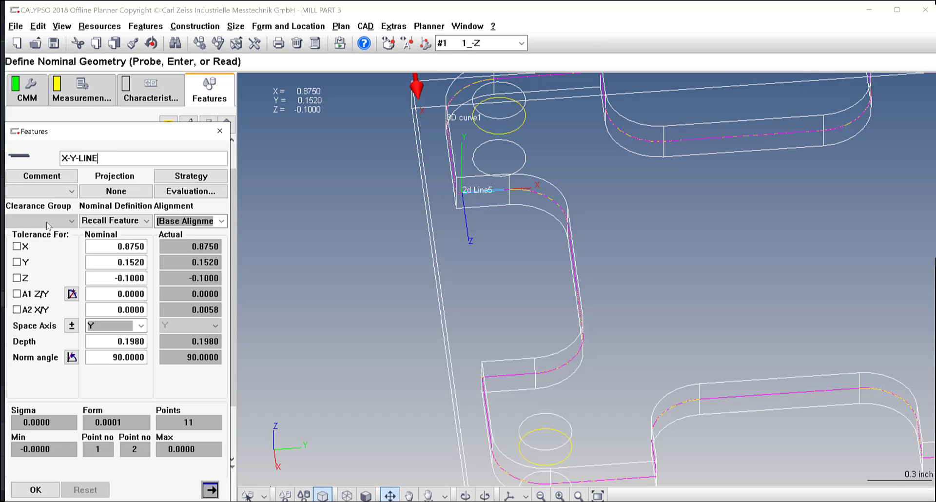
pyautogui.click(35, 489)
# - Create a circle feature that recalls its feature points from 3D curve1
pyautogui.moveTo(398, 356); pyautogui.dragTo(448, 388, button='middle')
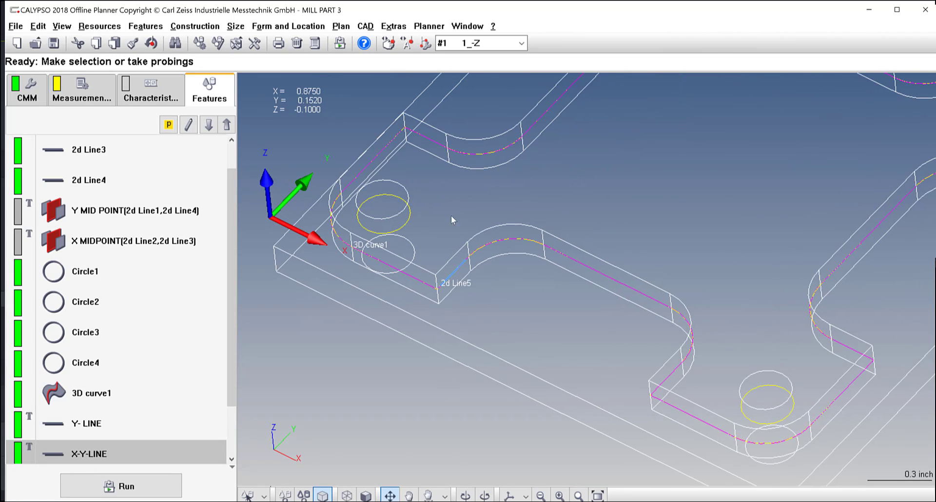
pyautogui.click(145, 26)
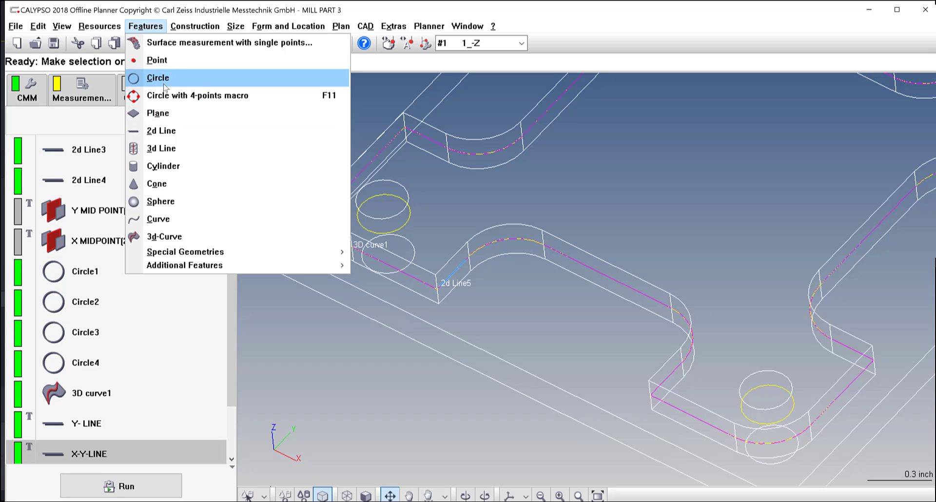
pyautogui.click(165, 88)
pyautogui.doubleClick(86, 397)
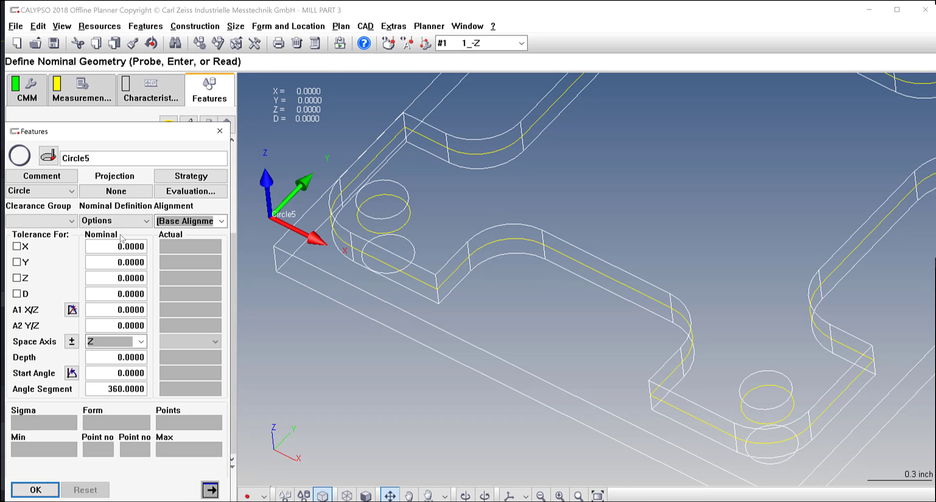
pyautogui.click(122, 221)
pyautogui.click(132, 290)
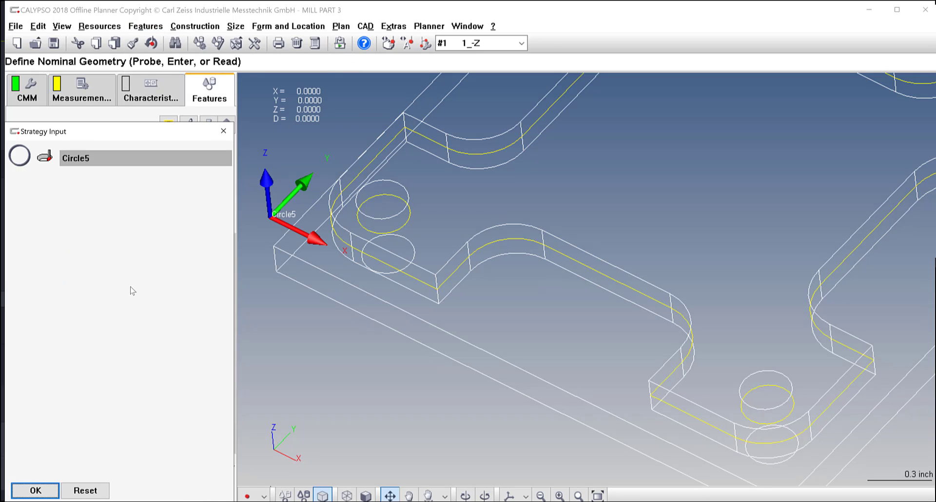
pyautogui.click(33, 363)
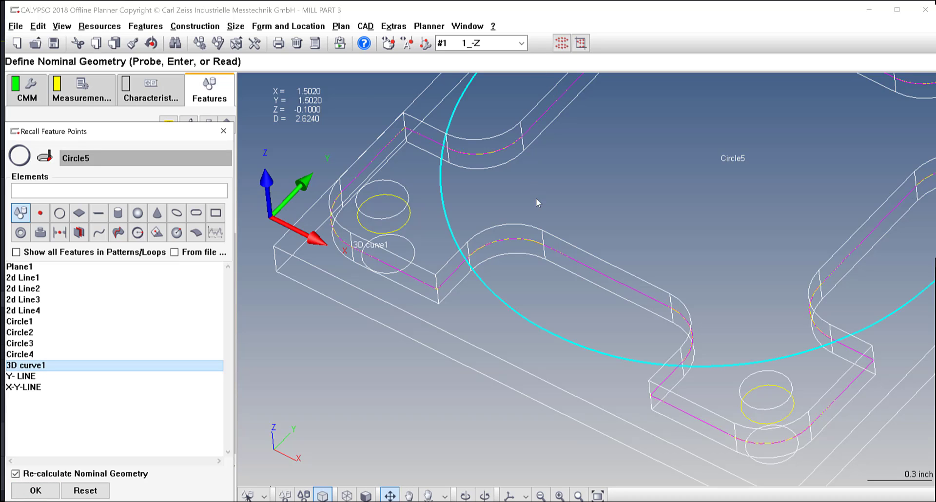
# - Limit the circle's recalled points to the rounded corner of the Y- side recess nearest the origin, and accept the selection
pyautogui.click(559, 44)
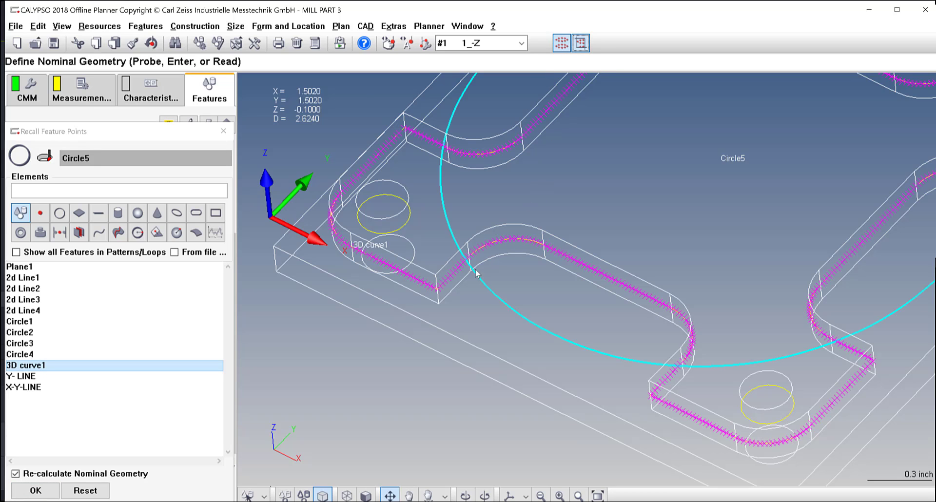
pyautogui.moveTo(467, 225); pyautogui.dragTo(539, 257)
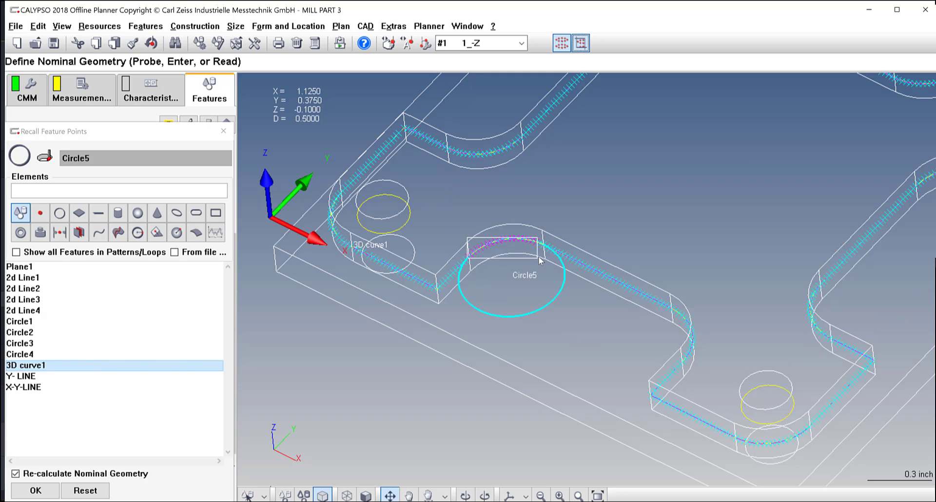
pyautogui.click(54, 489)
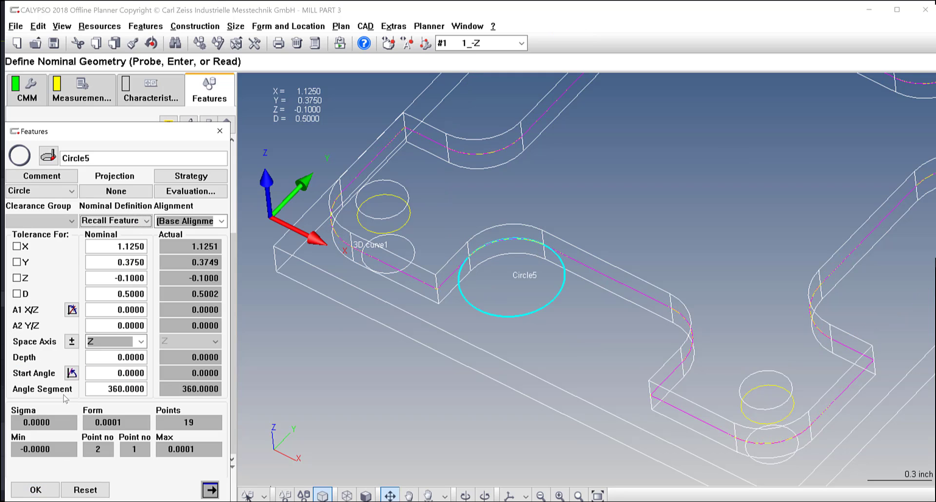
# - Rename the recalled circle as "X-Y- RADIUS" and accept the feature
pyautogui.doubleClick(96, 157)
pyautogui.write('X-Y- RADIUS')
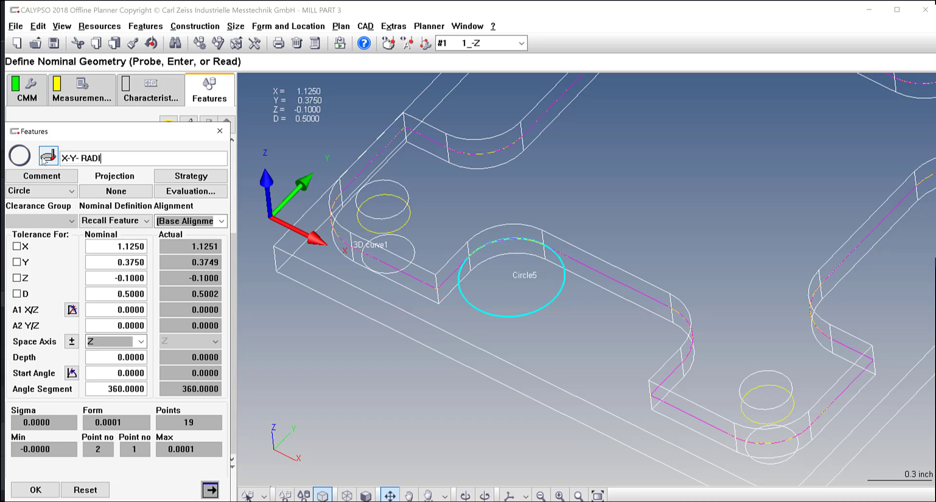
pyautogui.click(35, 489)
# - Examine where X-Y-LINE, 3D curve1 and X-Y- RADIUS lie on the part, viewing the model from several angles
pyautogui.moveTo(471, 379); pyautogui.dragTo(497, 382)
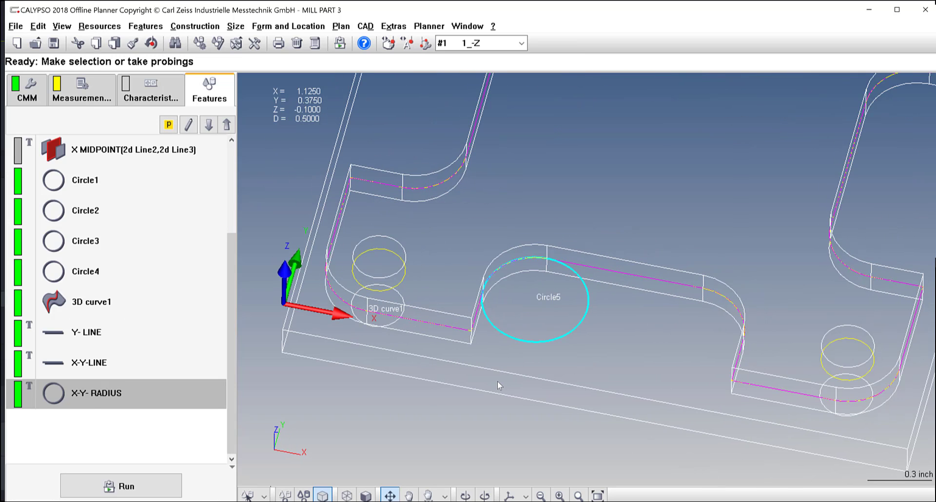
pyautogui.click(89, 367)
pyautogui.click(97, 300)
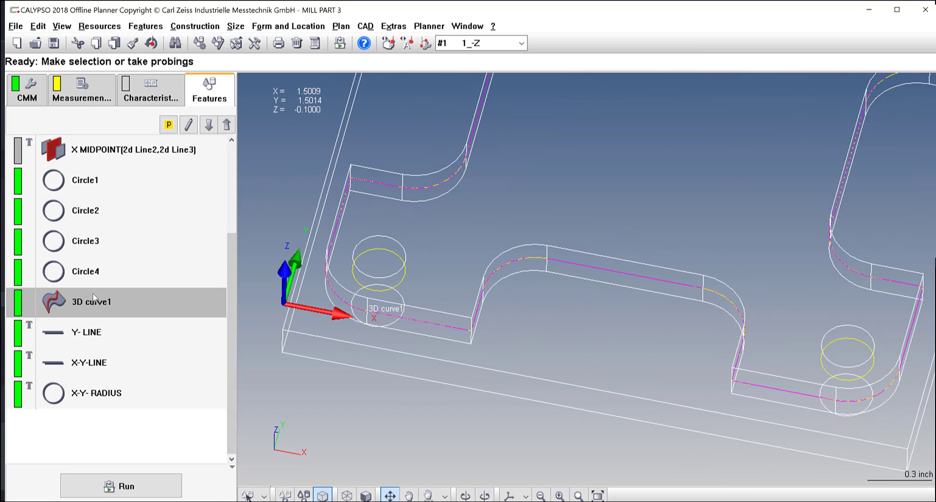
pyautogui.click(98, 384)
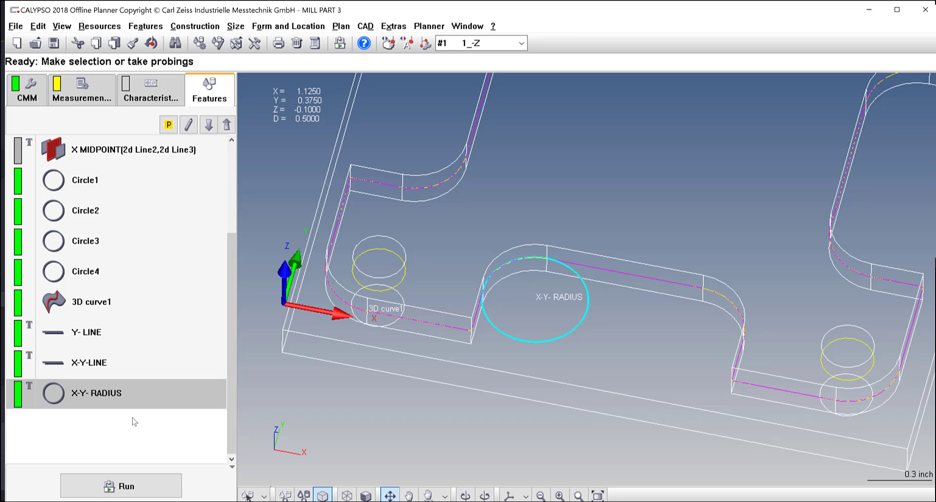
pyautogui.moveTo(348, 347); pyautogui.dragTo(540, 329)
pyautogui.scroll(-4, 804, 89)
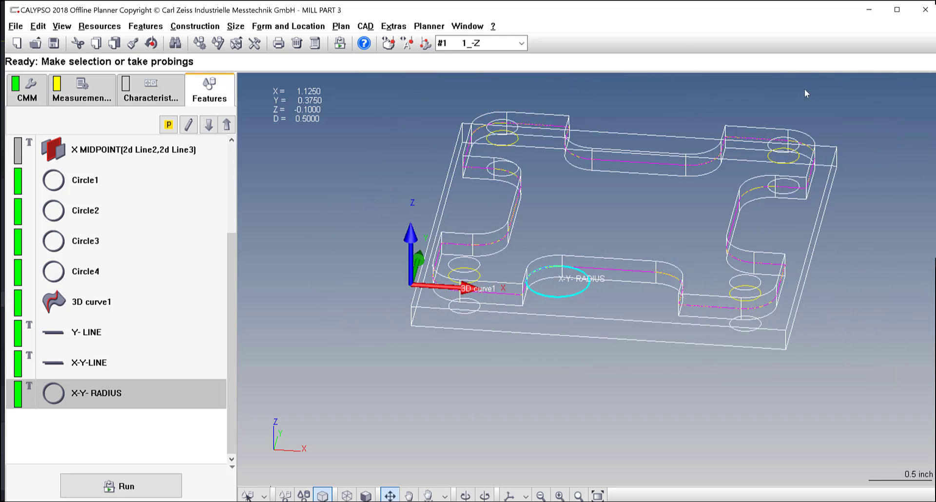
pyautogui.scroll(3, 831, 141)
pyautogui.moveTo(864, 185); pyautogui.dragTo(796, 199, button='right')
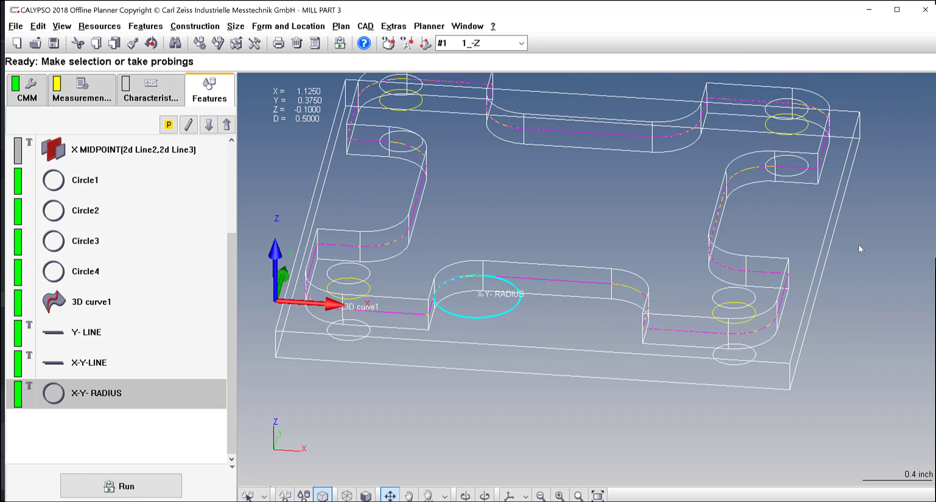
pyautogui.moveTo(650, 272); pyautogui.dragTo(636, 288)
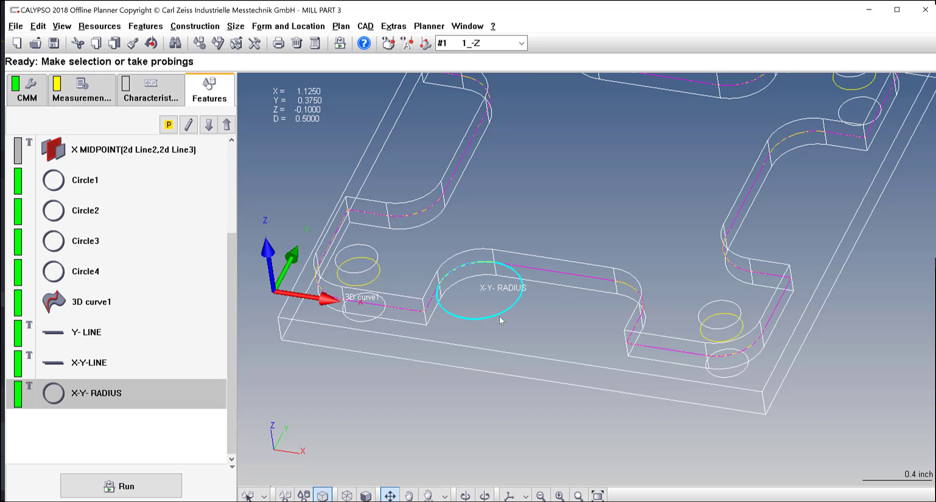
pyautogui.moveTo(490, 284); pyautogui.dragTo(500, 280)
pyautogui.scroll(2, 494, 291)
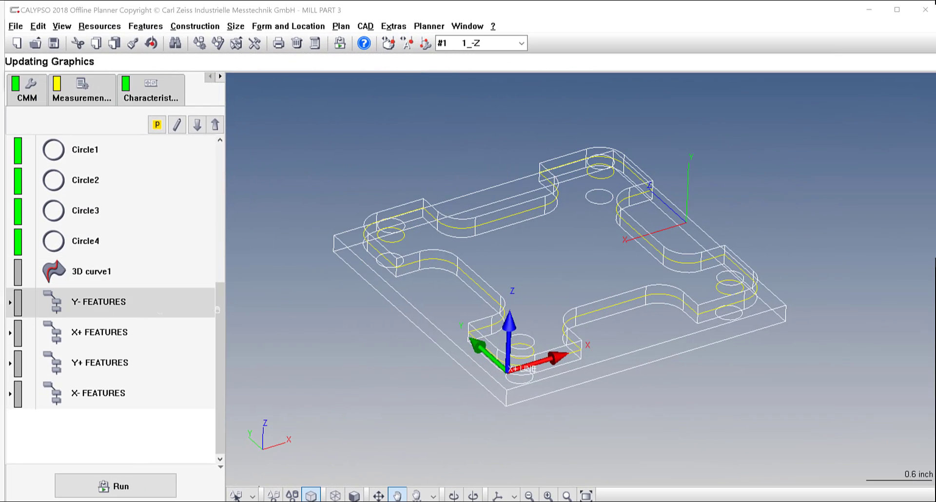
# - Widen the plan list and highlight the Y-, X+, Y+ and X- feature groups on the model one after another
pyautogui.scroll(2, 523, 288)
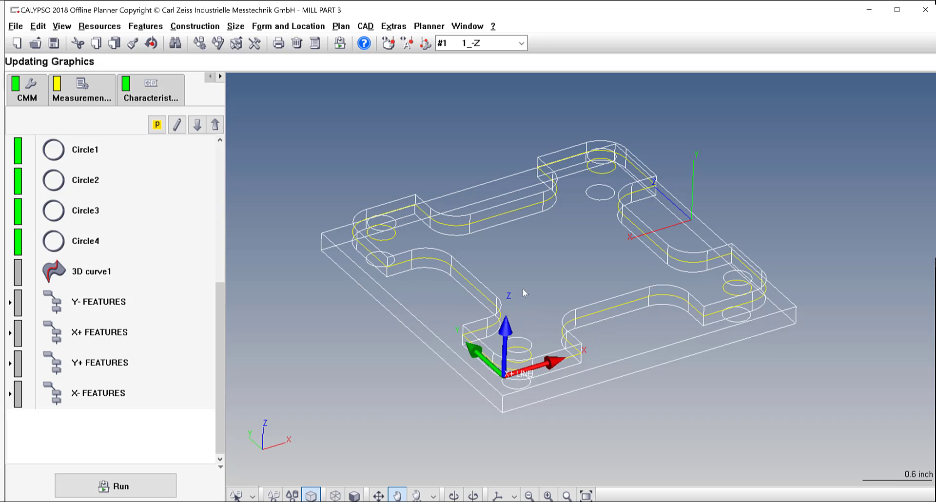
pyautogui.moveTo(543, 269); pyautogui.dragTo(540, 246)
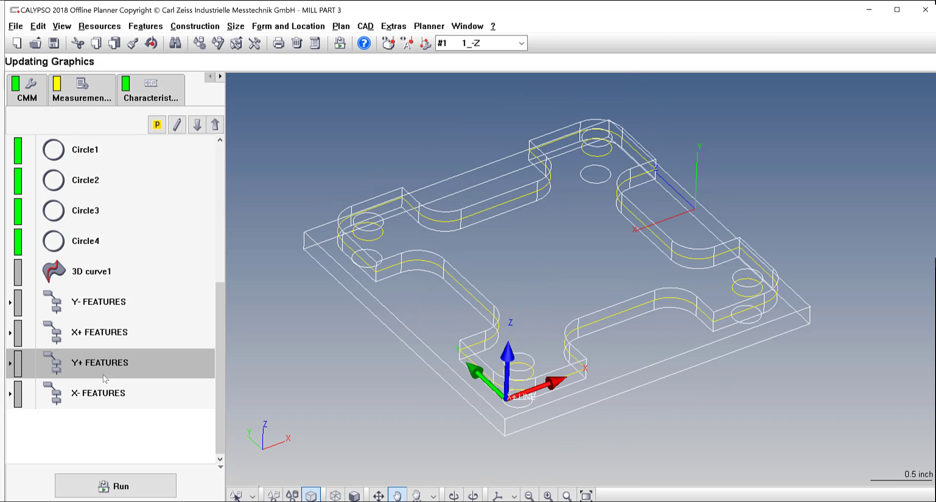
pyautogui.click(108, 392)
pyautogui.click(123, 98)
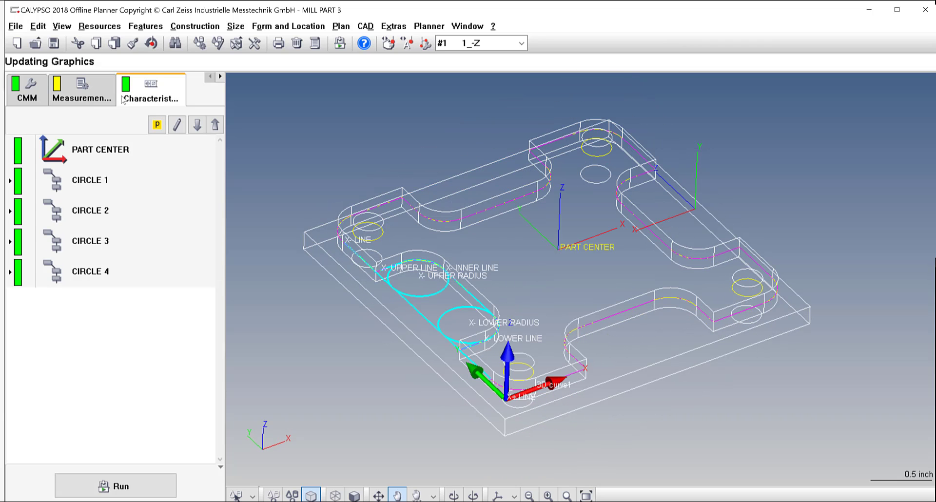
pyautogui.moveTo(225, 102); pyautogui.dragTo(268, 93)
pyautogui.click(213, 97)
pyautogui.click(110, 270)
pyautogui.click(124, 300)
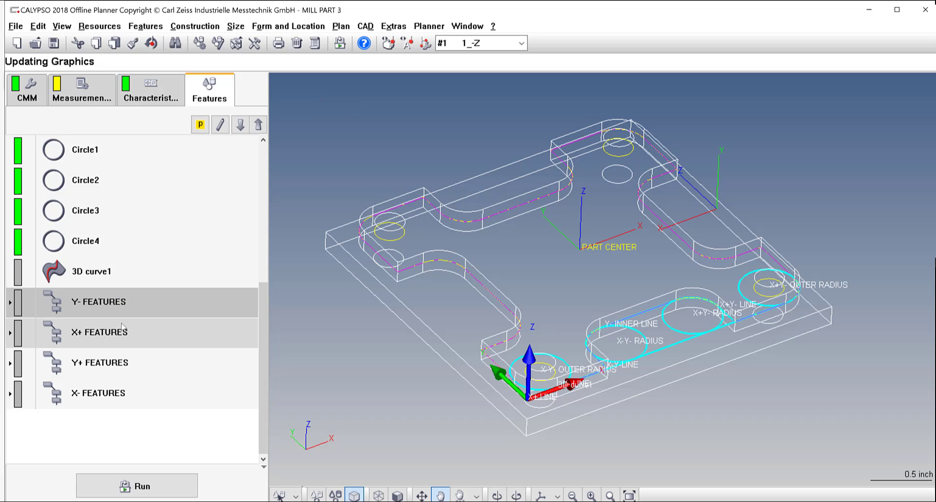
pyautogui.click(122, 332)
pyautogui.click(119, 362)
pyautogui.click(111, 393)
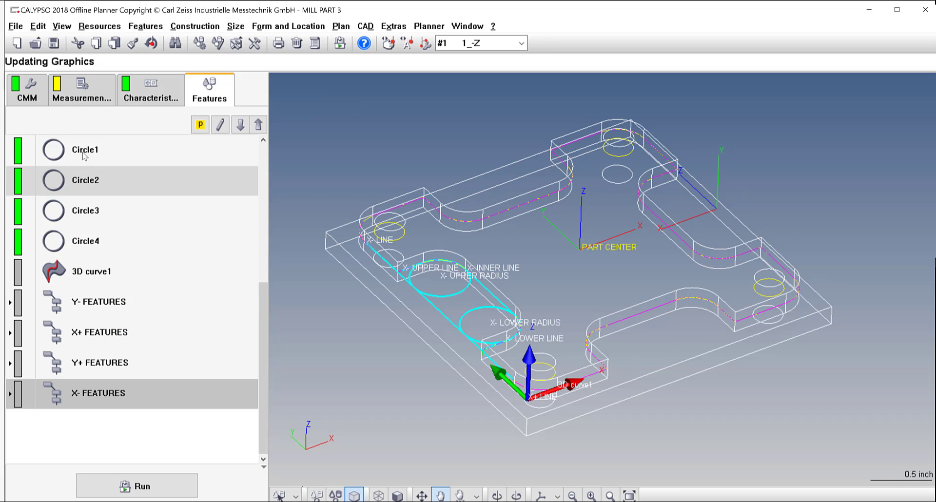
# - Review the characteristics list, highlighting the CIRCLE 1 to CIRCLE 4 groups on the model
pyautogui.click(150, 91)
pyautogui.click(81, 270)
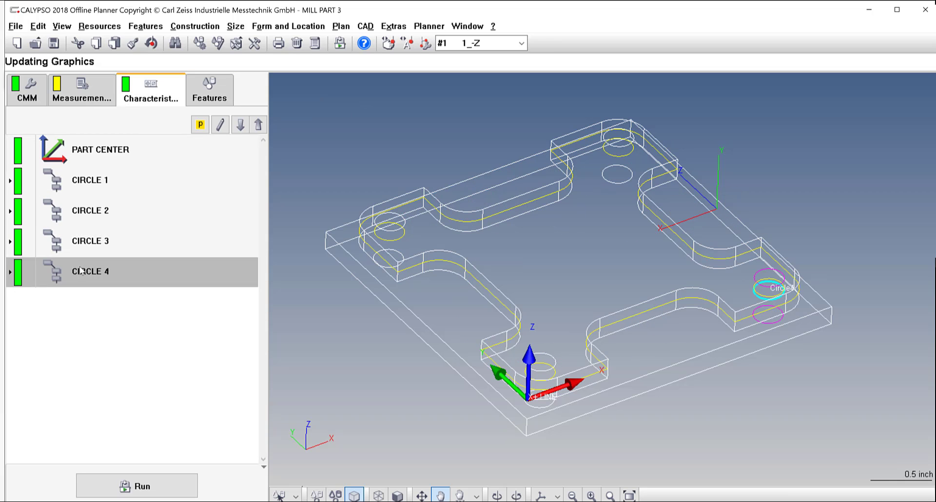
pyautogui.click(88, 241)
pyautogui.click(93, 210)
pyautogui.click(95, 188)
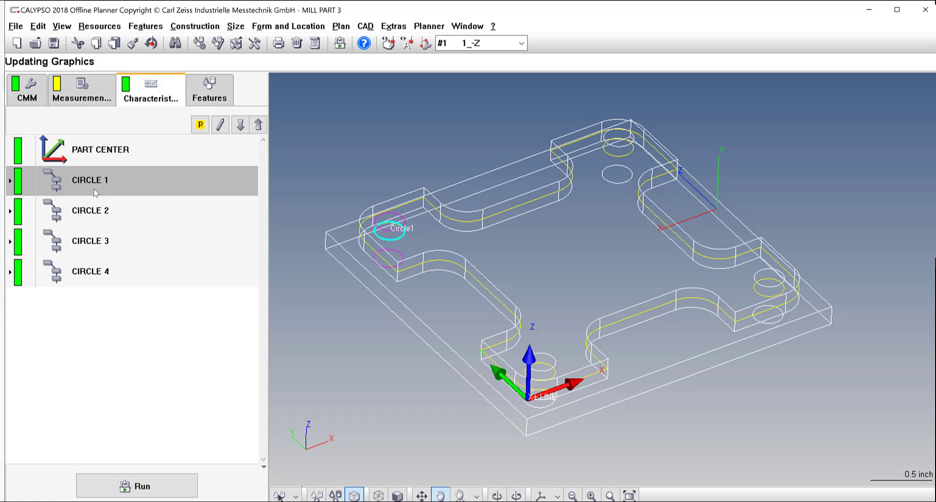
pyautogui.click(108, 159)
pyautogui.click(119, 273)
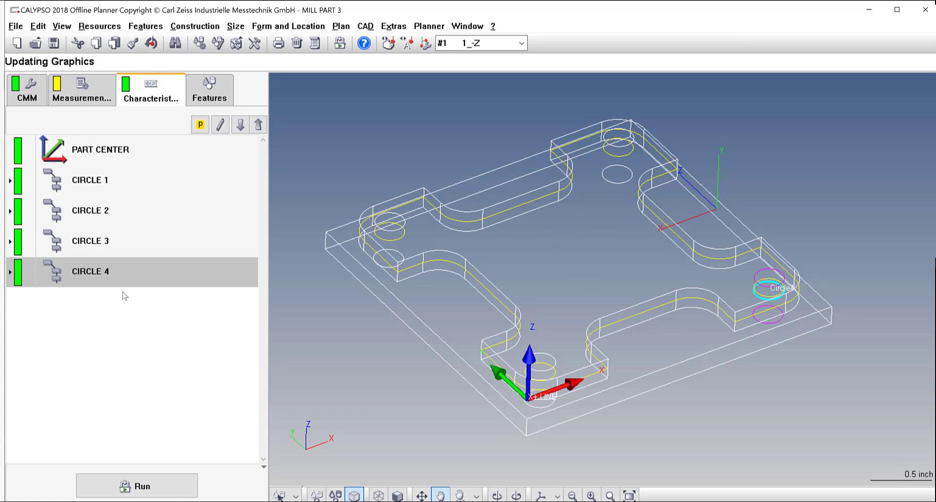
# - Expand the Y-, X+, Y+ and X- feature groups and look through the recalled lines and radii they contain
pyautogui.click(210, 90)
pyautogui.scroll(-5, 68, 391)
pyautogui.click(68, 394)
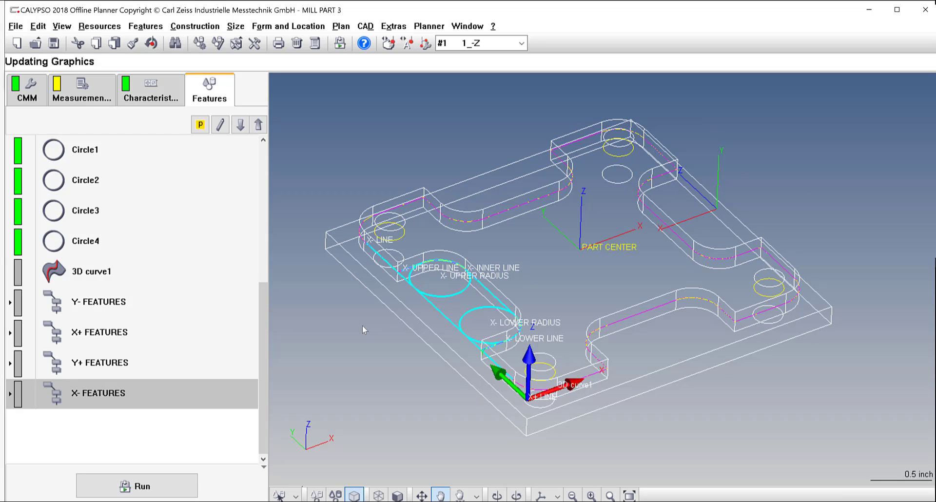
pyautogui.click(9, 302)
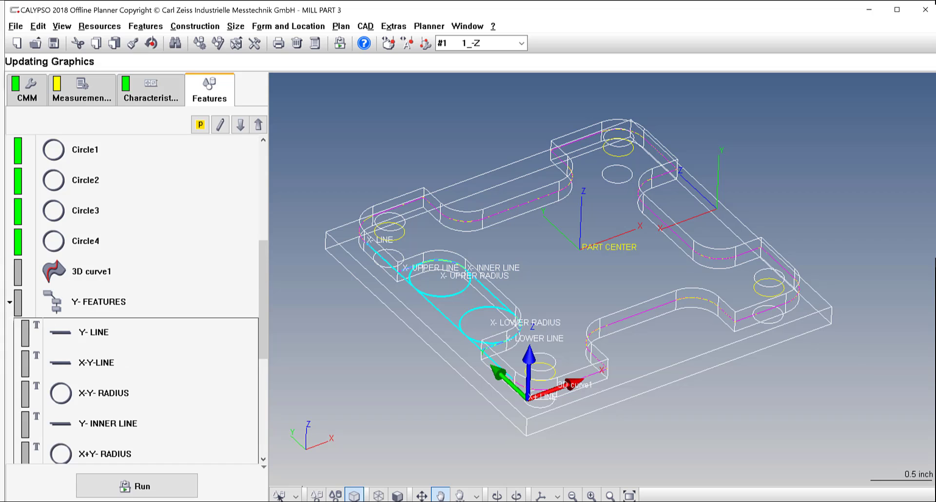
pyautogui.scroll(-3, 11, 331)
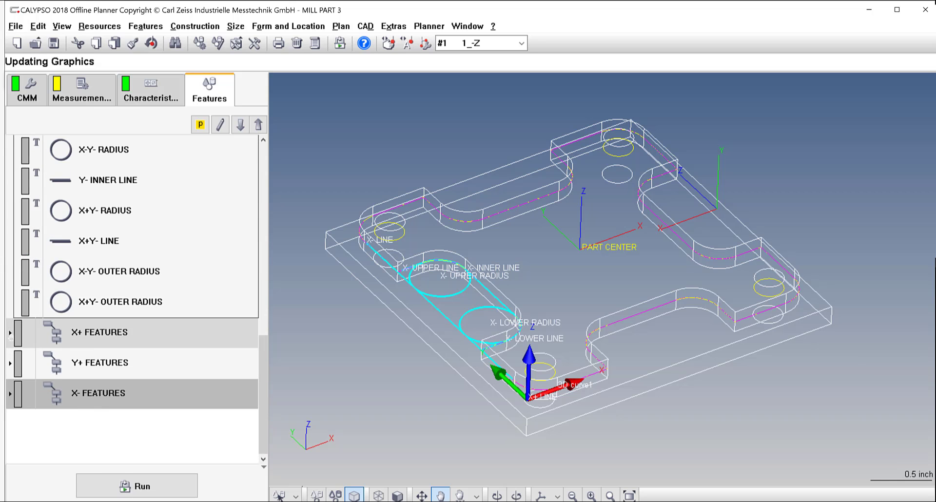
pyautogui.click(9, 332)
pyautogui.scroll(-2, 22, 358)
pyautogui.scroll(-2, 15, 365)
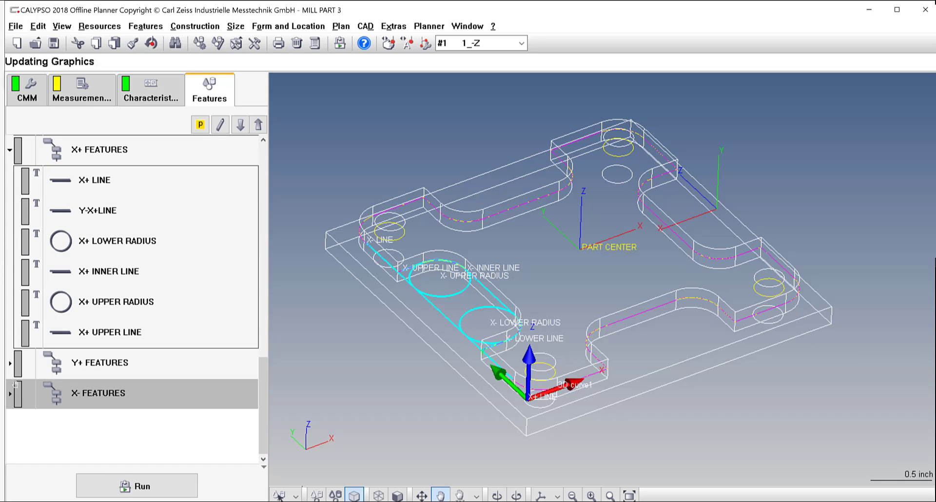
pyautogui.click(10, 363)
pyautogui.scroll(-2, 14, 409)
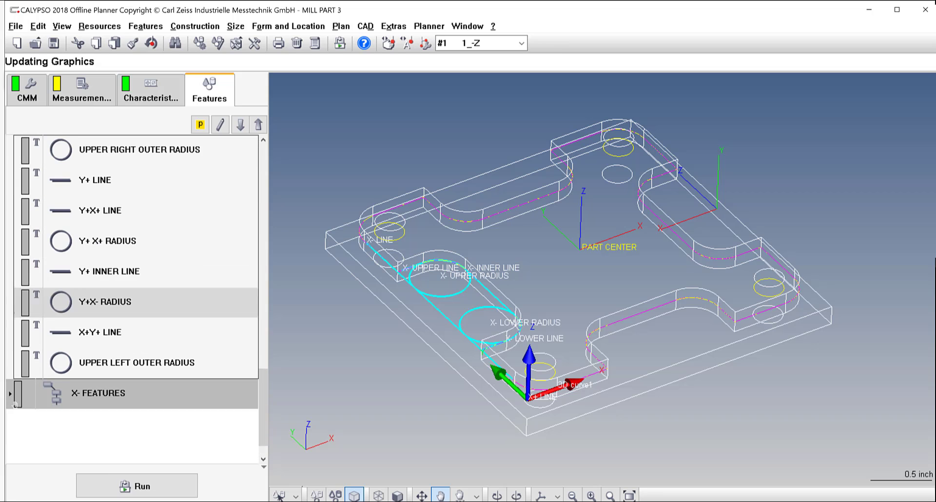
pyautogui.click(10, 393)
pyautogui.scroll(8, 99, 388)
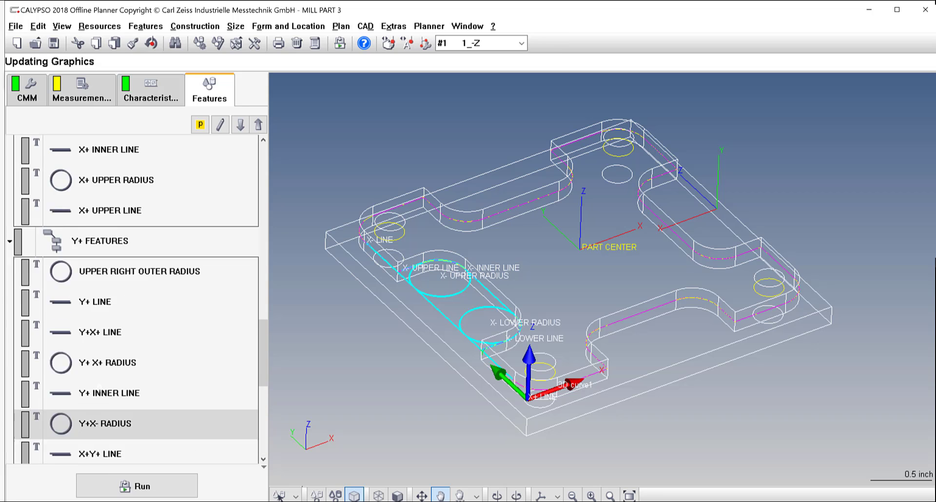
pyautogui.scroll(3, 108, 386)
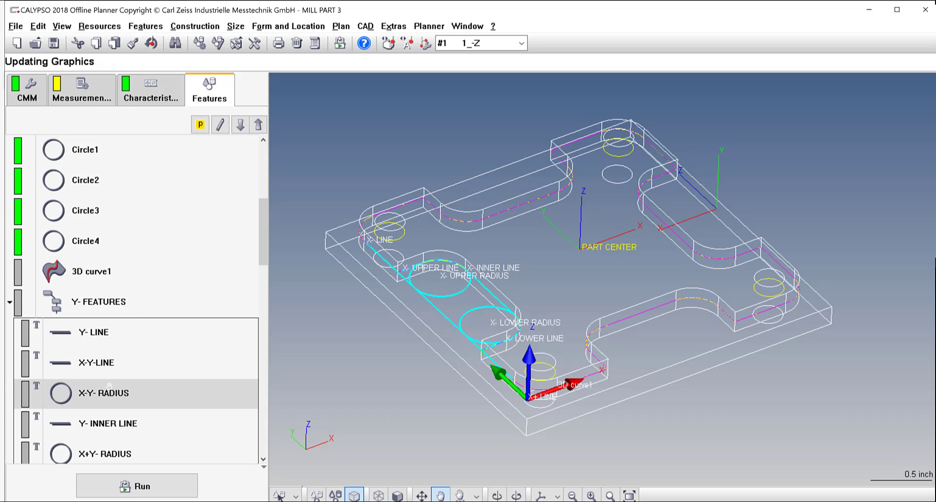
pyautogui.scroll(1, 104, 337)
pyautogui.scroll(-1, 102, 414)
# - Add a Radius size characteristic and assign the existing X-Y- RADIUS feature to it
pyautogui.click(167, 79)
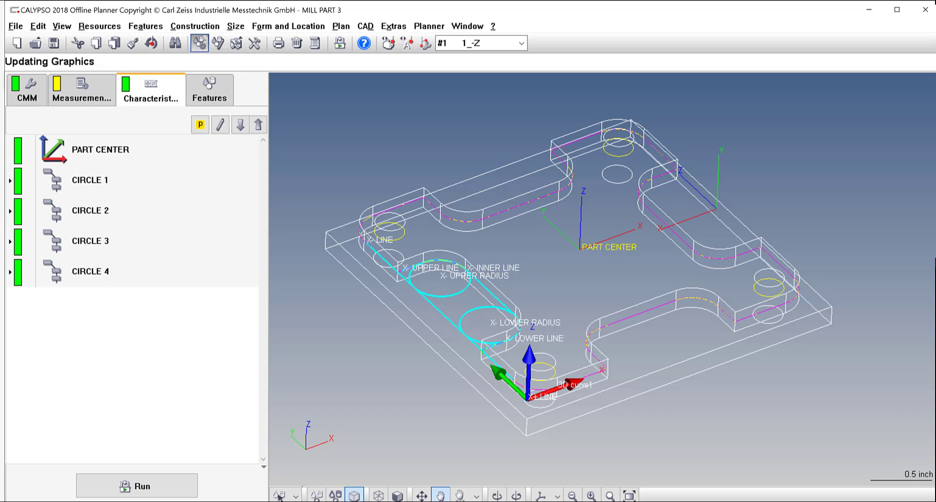
pyautogui.click(239, 27)
pyautogui.moveTo(266, 40)
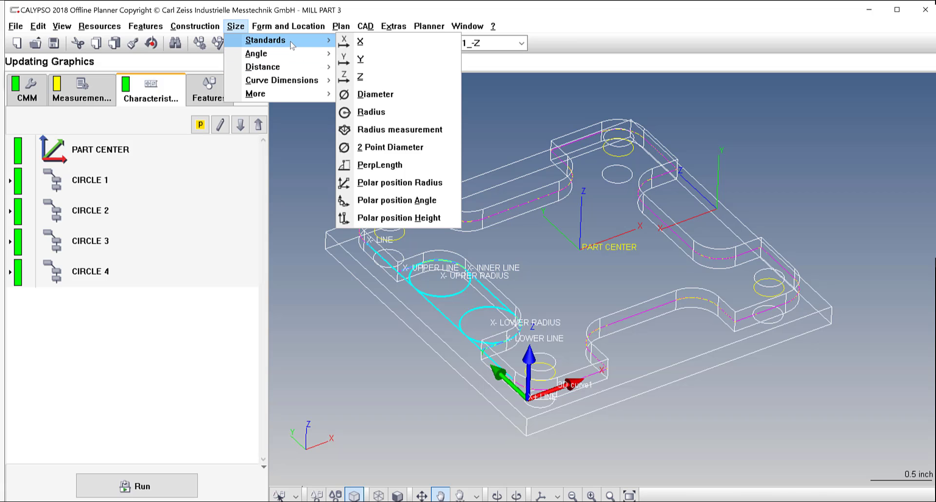
pyautogui.hotkey('alt', 'Tab')
pyautogui.click(860, 6)
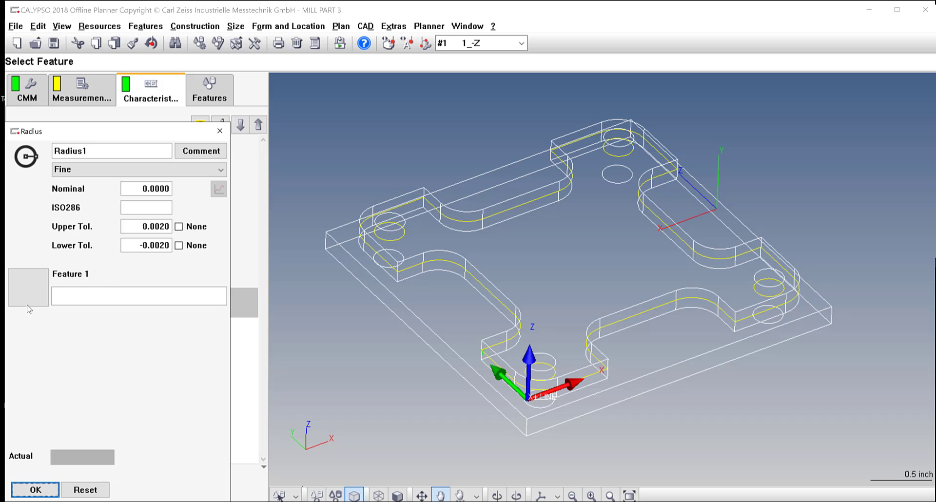
pyautogui.click(35, 287)
pyautogui.click(54, 266)
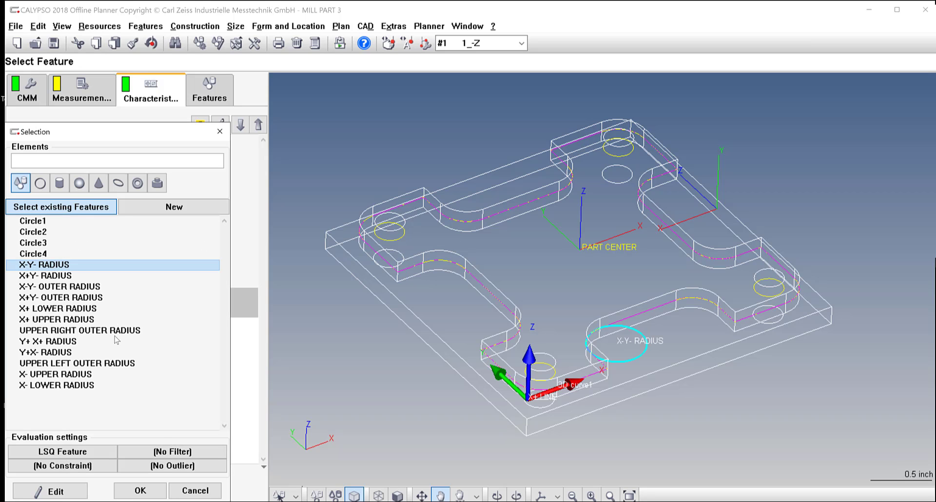
pyautogui.click(140, 490)
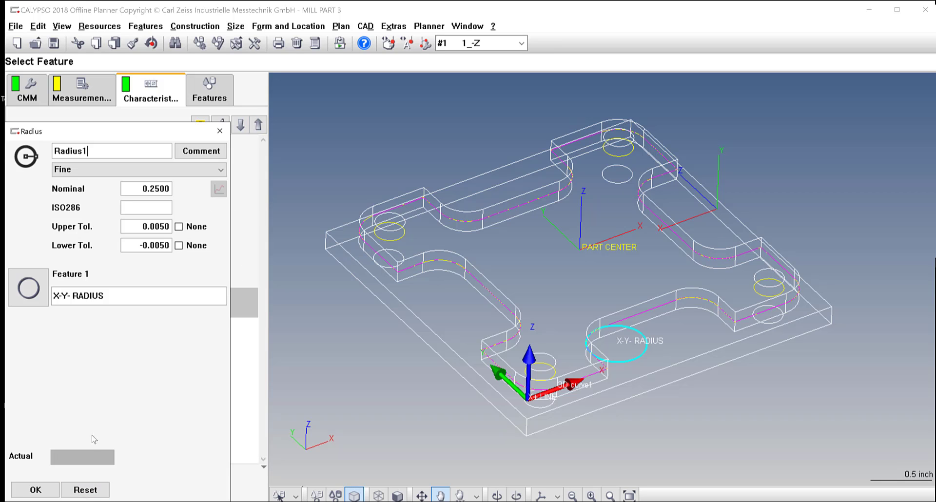
pyautogui.click(36, 490)
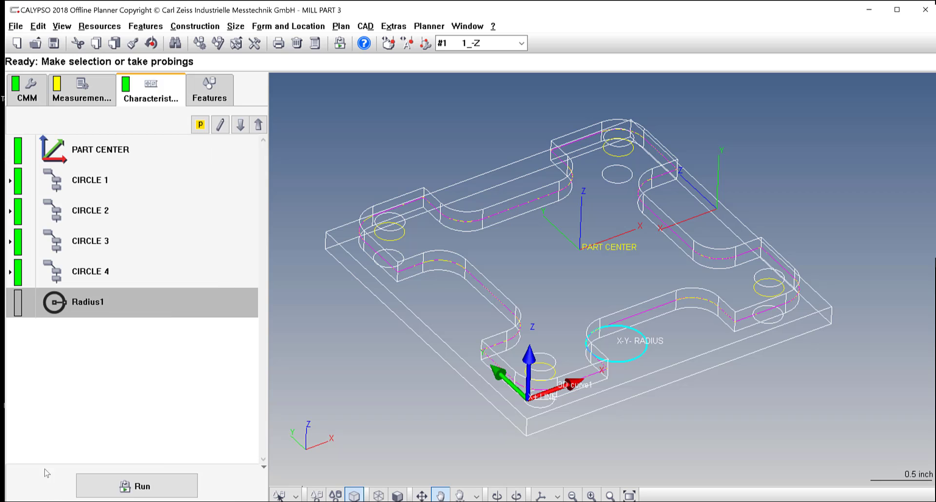
# - Start copying the characteristics of X-Y- RADIUS, choosing X+Y- RADIUS, X-Y- OUTER RADIUS and X+Y- OUTER RADIUS as target features
pyautogui.click(209, 93)
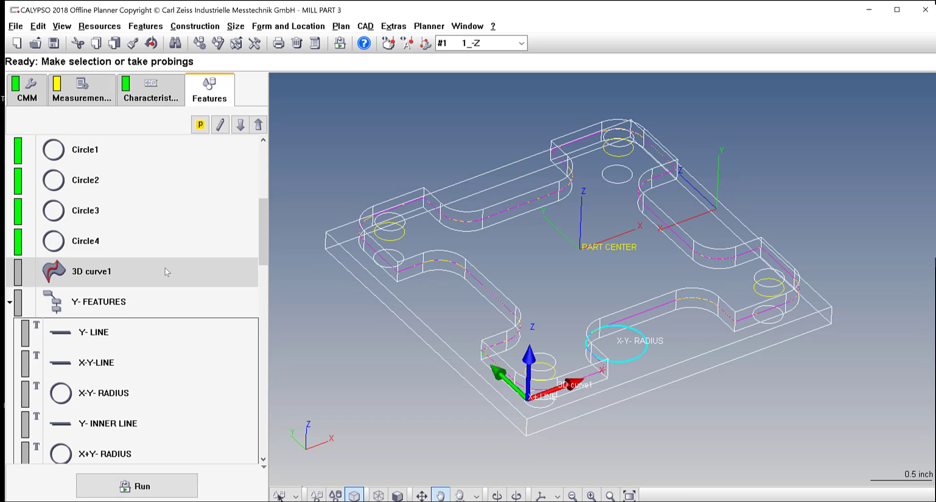
pyautogui.scroll(-3, 166, 267)
pyautogui.scroll(3, 141, 195)
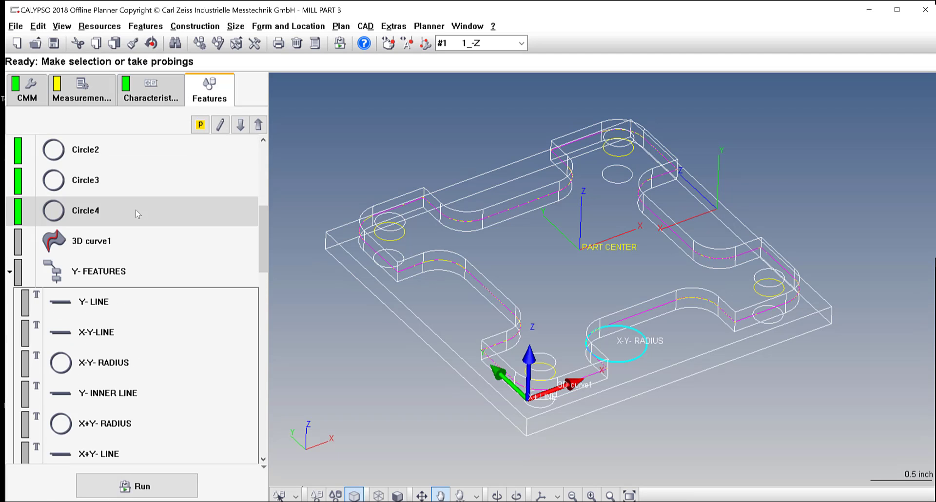
pyautogui.click(104, 363)
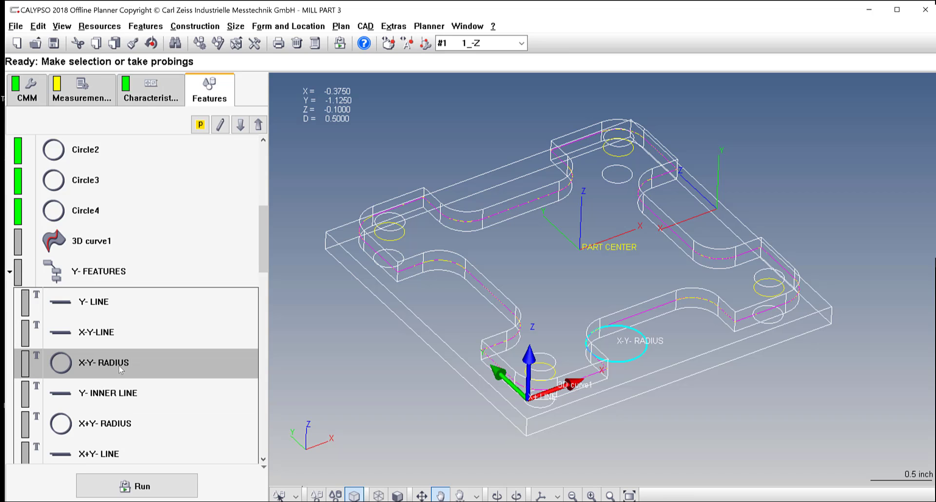
pyautogui.click(152, 44)
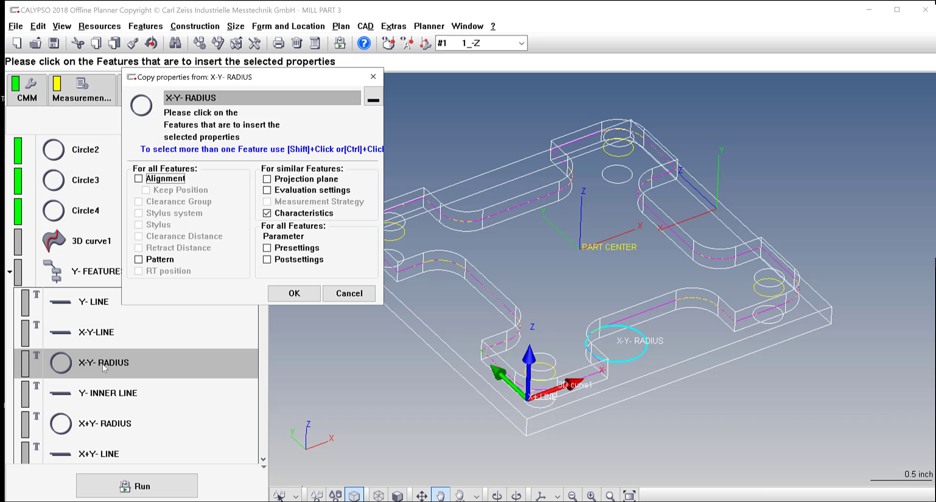
pyautogui.scroll(-2, 134, 389)
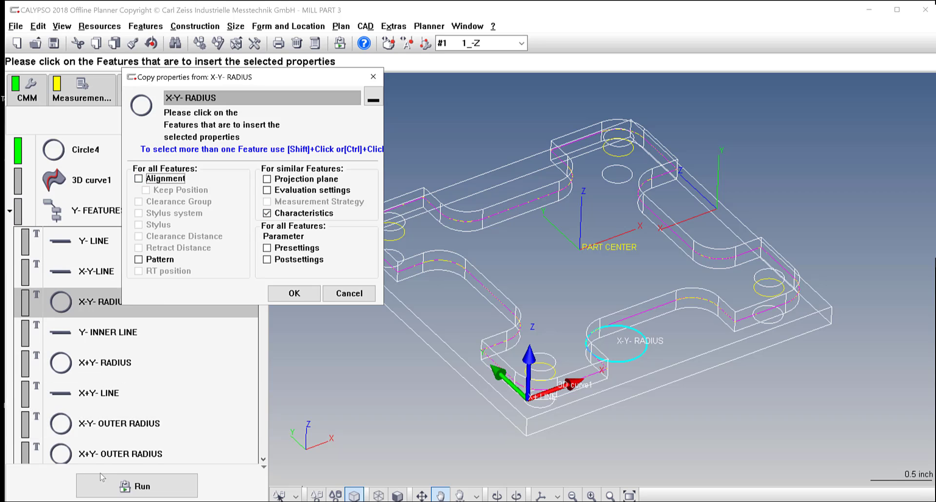
pyautogui.keyDown('ctrl'); pyautogui.click(97, 364); pyautogui.keyUp('ctrl')
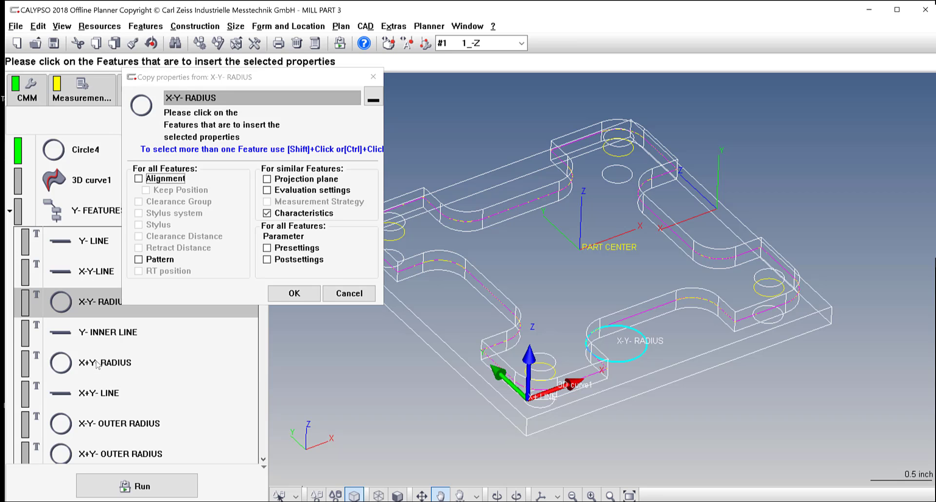
pyautogui.keyDown('ctrl'); pyautogui.click(146, 424); pyautogui.keyUp('ctrl')
pyautogui.keyDown('ctrl'); pyautogui.click(166, 451); pyautogui.keyUp('ctrl')
# - Add X+ LOWER RADIUS and X+ UPPER RADIUS from the X+ group to the copy targets
pyautogui.scroll(-1, 166, 420)
pyautogui.scroll(-4, 146, 409)
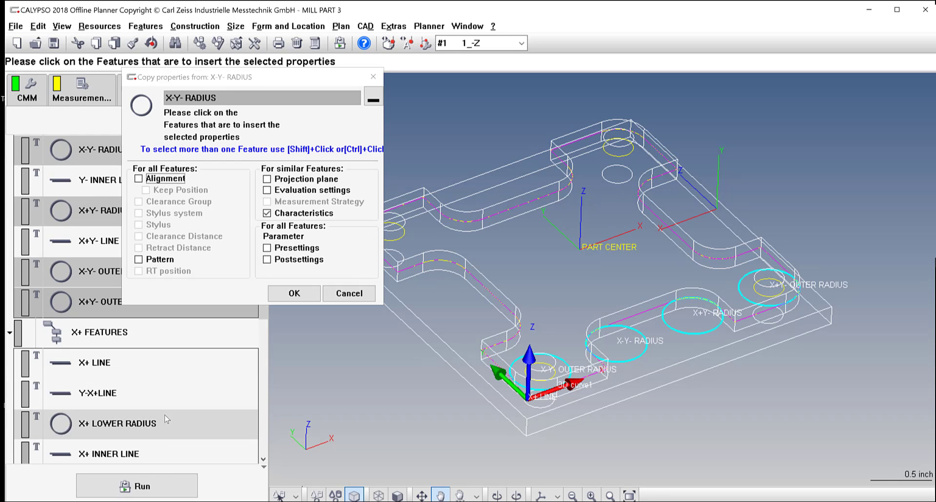
pyautogui.scroll(-1, 113, 390)
pyautogui.keyDown('ctrl'); pyautogui.click(113, 393); pyautogui.keyUp('ctrl')
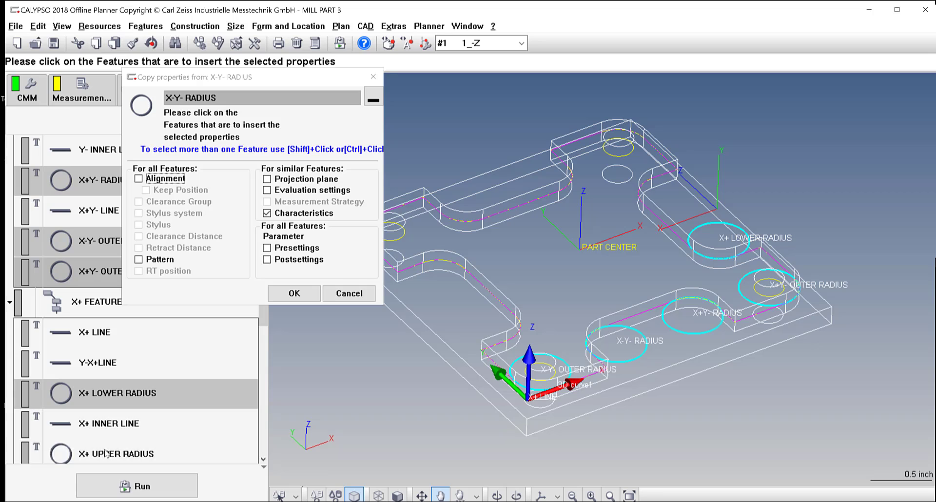
pyautogui.keyDown('ctrl'); pyautogui.click(110, 453); pyautogui.keyUp('ctrl')
# - Add UPPER RIGHT OUTER RADIUS, Y+ X+ RADIUS, Y+X- RADIUS and UPPER LEFT OUTER RADIUS to the copy targets
pyautogui.scroll(-3, 105, 429)
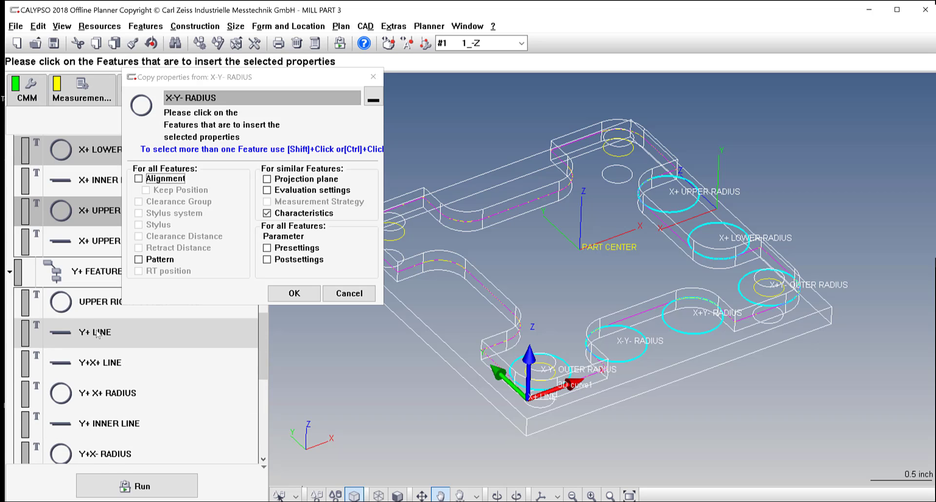
pyautogui.keyDown('ctrl'); pyautogui.click(97, 302); pyautogui.keyUp('ctrl')
pyautogui.keyDown('ctrl'); pyautogui.click(103, 393); pyautogui.keyUp('ctrl')
pyautogui.scroll(-2, 102, 385)
pyautogui.keyDown('ctrl'); pyautogui.click(103, 393); pyautogui.keyUp('ctrl')
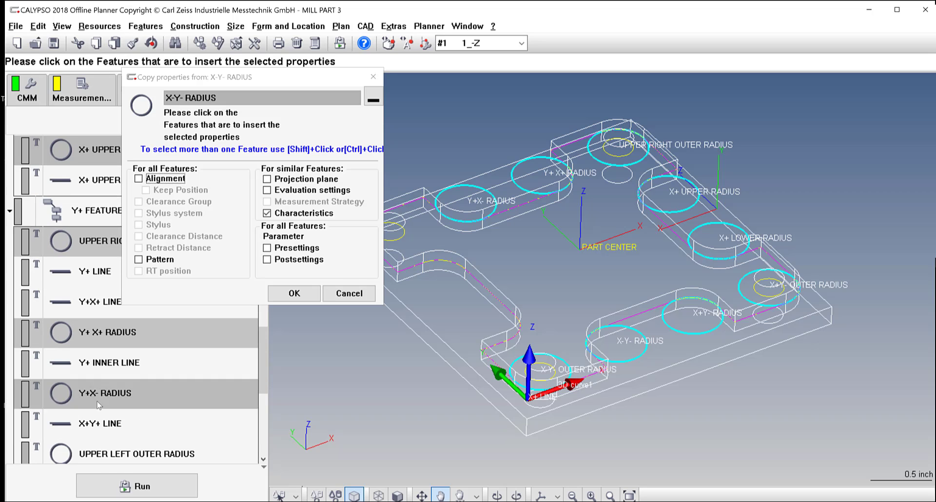
pyautogui.keyDown('ctrl'); pyautogui.click(104, 453); pyautogui.keyUp('ctrl')
# - Add X- UPPER RADIUS and X- LOWER RADIUS to the targets and apply the characteristics copy
pyautogui.scroll(-2, 98, 410)
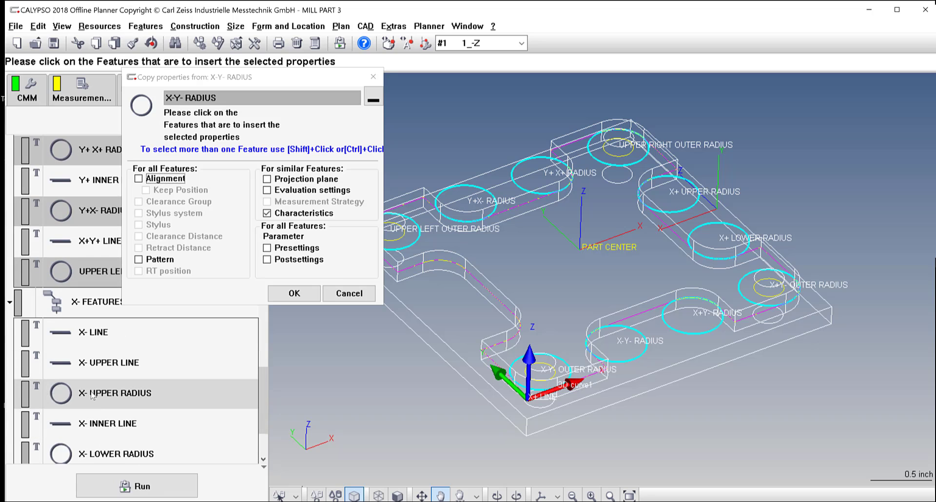
pyautogui.keyDown('ctrl'); pyautogui.click(92, 395); pyautogui.keyUp('ctrl')
pyautogui.scroll(-1, 93, 390)
pyautogui.keyDown('ctrl'); pyautogui.click(97, 364); pyautogui.keyUp('ctrl')
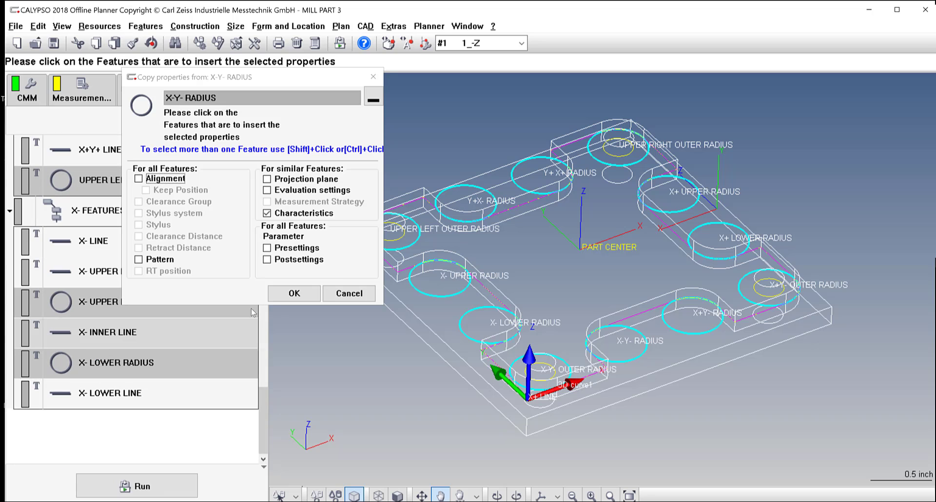
pyautogui.click(288, 294)
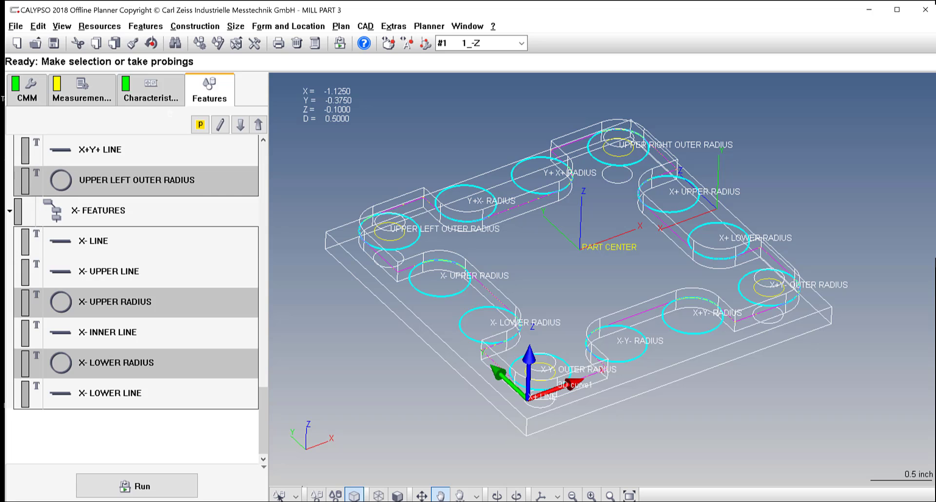
# - Look through the characteristics list for the copied radius characteristics and check them for duplicates
pyautogui.click(155, 87)
pyautogui.scroll(-2, 161, 279)
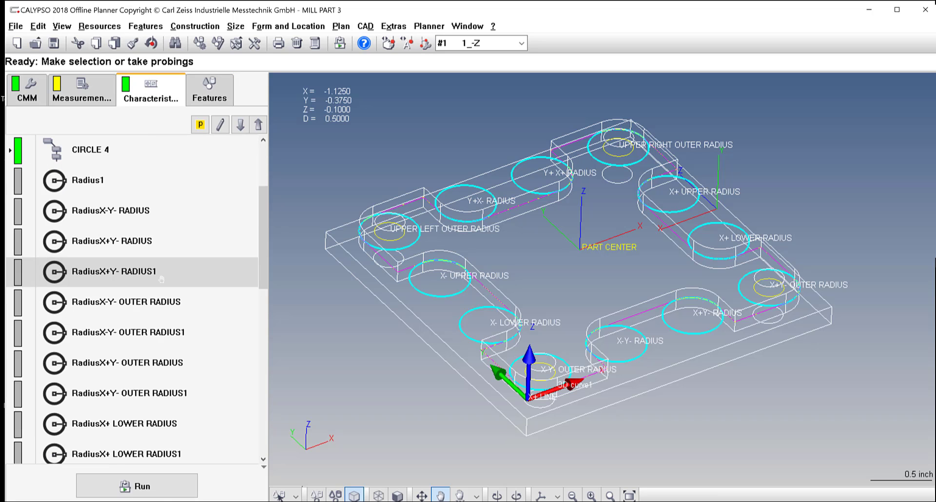
pyautogui.scroll(-4, 148, 272)
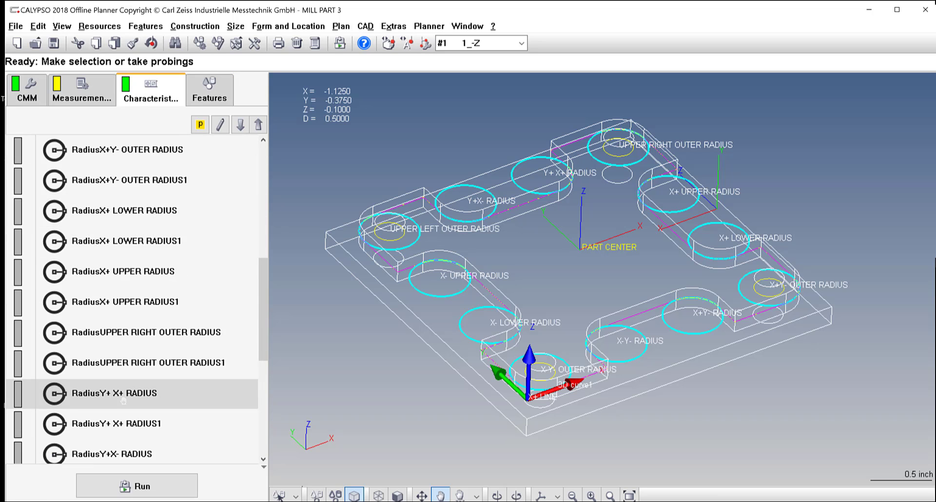
pyautogui.scroll(-2, 125, 403)
pyautogui.scroll(3, 131, 405)
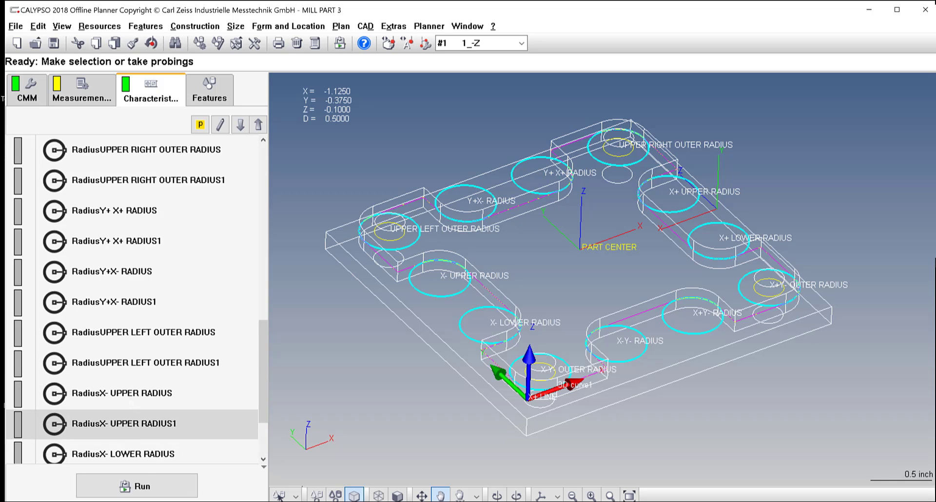
pyautogui.scroll(1, 134, 406)
pyautogui.scroll(3, 134, 406)
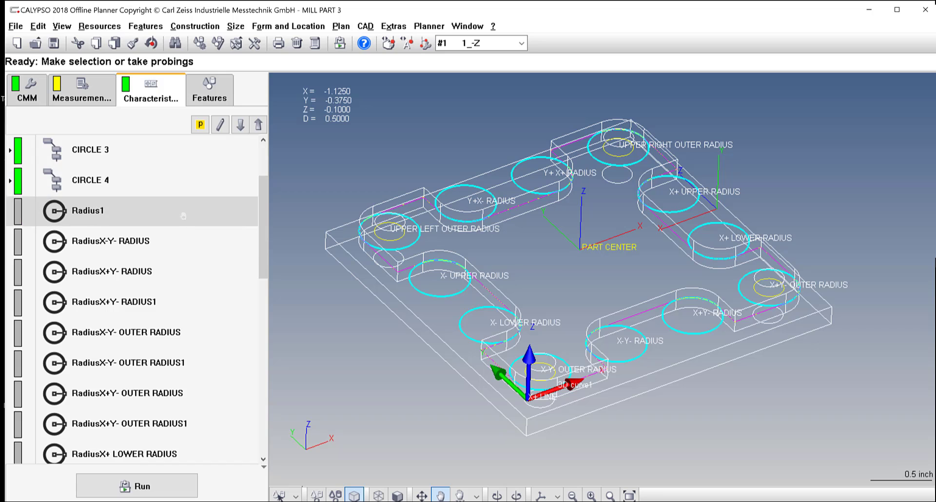
# - Delete the duplicate characteristics RadiusX-Y- OUTER RADIUS1 and RadiusX+Y- OUTER RADIUS1
pyautogui.scroll(-1, 147, 234)
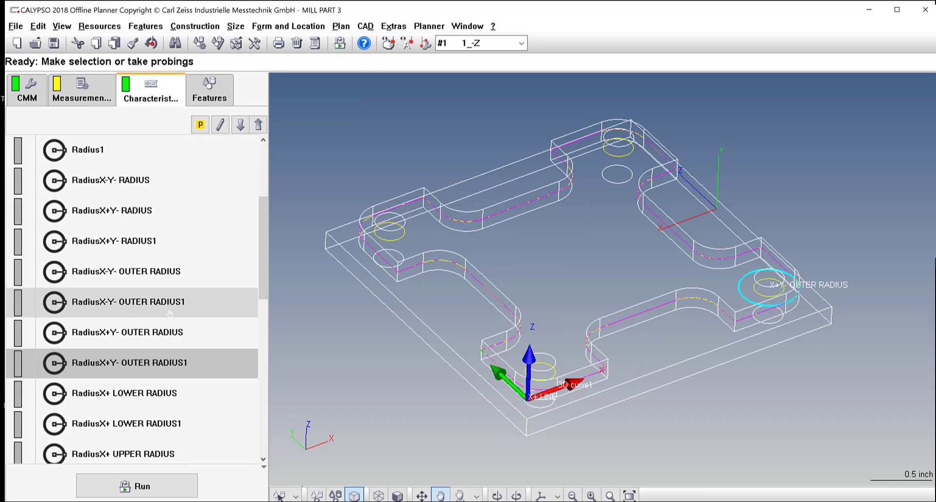
pyautogui.press('Delete')
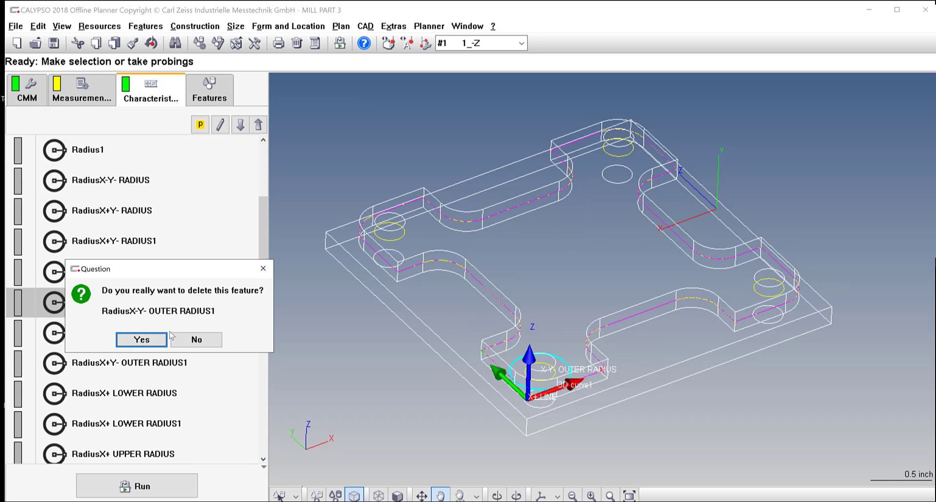
pyautogui.click(142, 340)
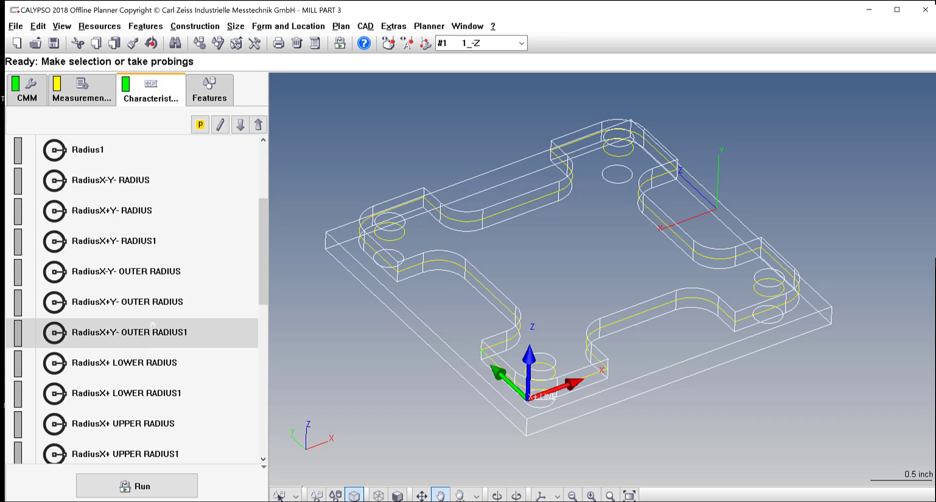
pyautogui.press('Delete')
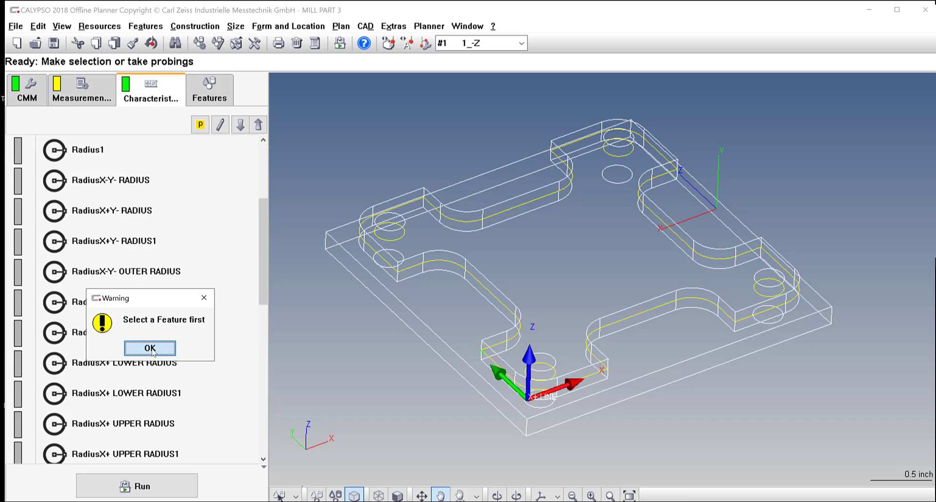
pyautogui.click(150, 348)
pyautogui.click(108, 336)
pyautogui.press('Delete')
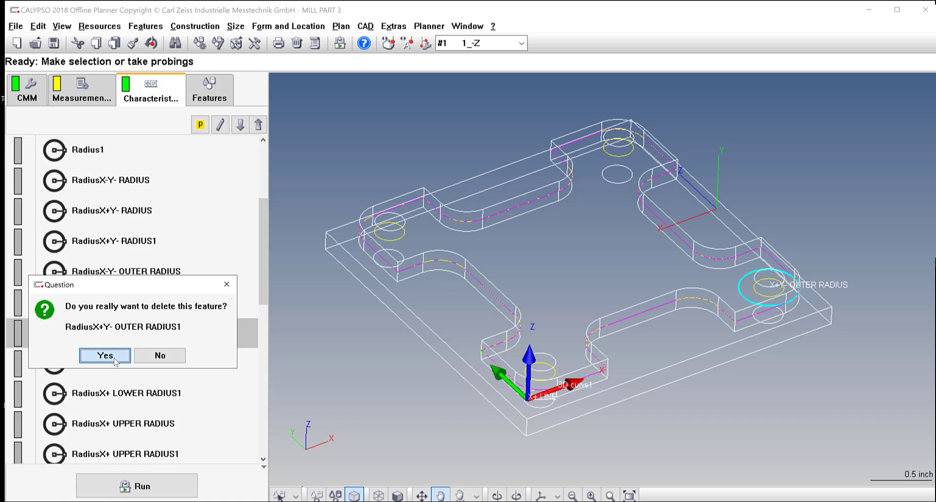
pyautogui.click(105, 356)
# - Delete the duplicate characteristics RadiusX+ LOWER RADIUS1 and RadiusX+ UPPER RADIUS1
pyautogui.click(146, 302)
pyautogui.press('Delete')
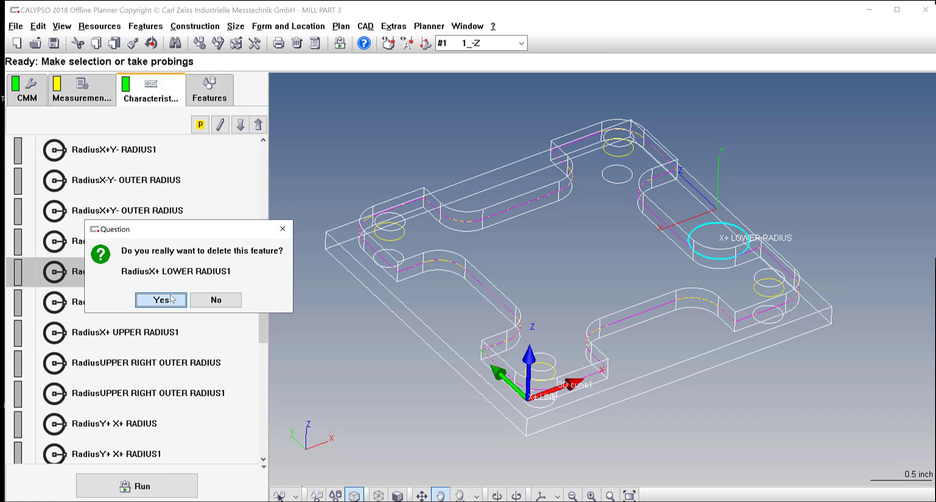
pyautogui.click(172, 299)
pyautogui.click(173, 302)
pyautogui.press('Delete')
pyautogui.click(169, 331)
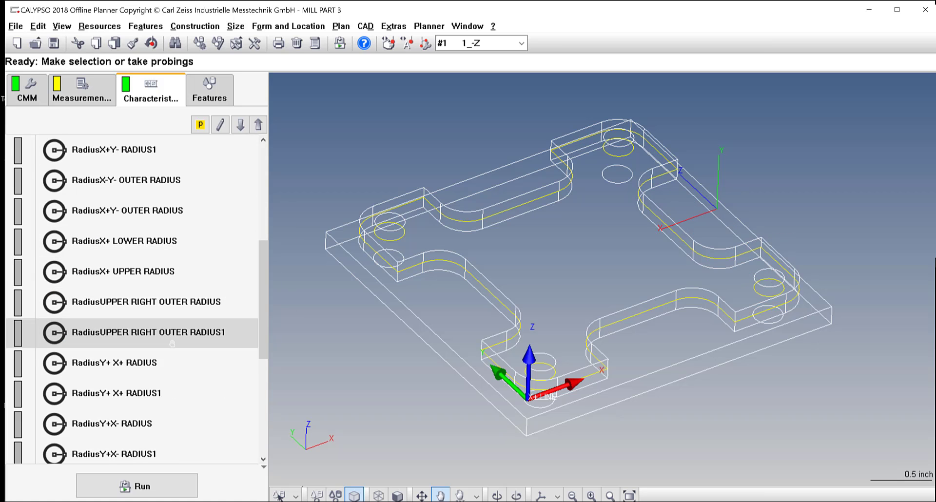
# - Delete the duplicate characteristics RadiusUPPER RIGHT OUTER RADIUS1 and RadiusY+ X+ RADIUS1
pyautogui.click(172, 336)
pyautogui.press('Delete')
pyautogui.click(162, 357)
pyautogui.click(161, 366)
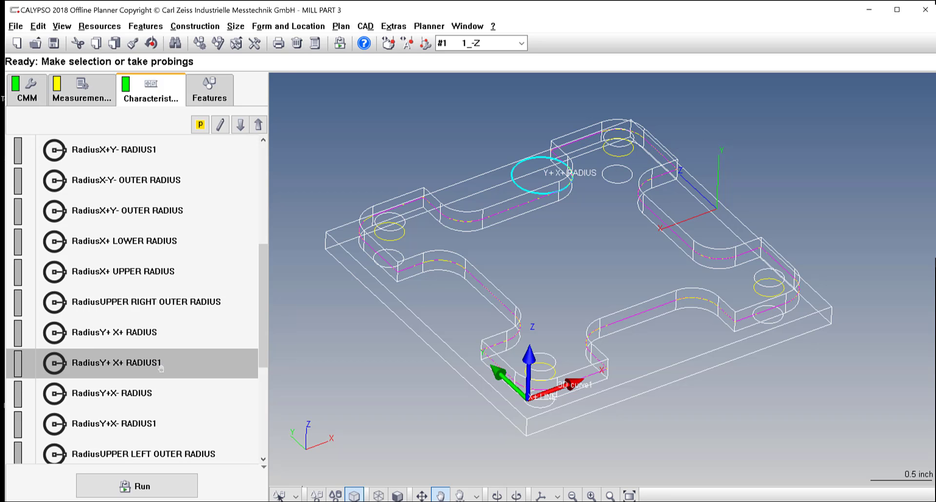
pyautogui.press('Delete')
pyautogui.click(134, 389)
# - Delete the duplicate characteristics RadiusUPPER LEFT OUTER RADIUS1, RadiusX- UPPER RADIUS1 and RadiusX- LOWER RADIUS1
pyautogui.scroll(-4, 188, 341)
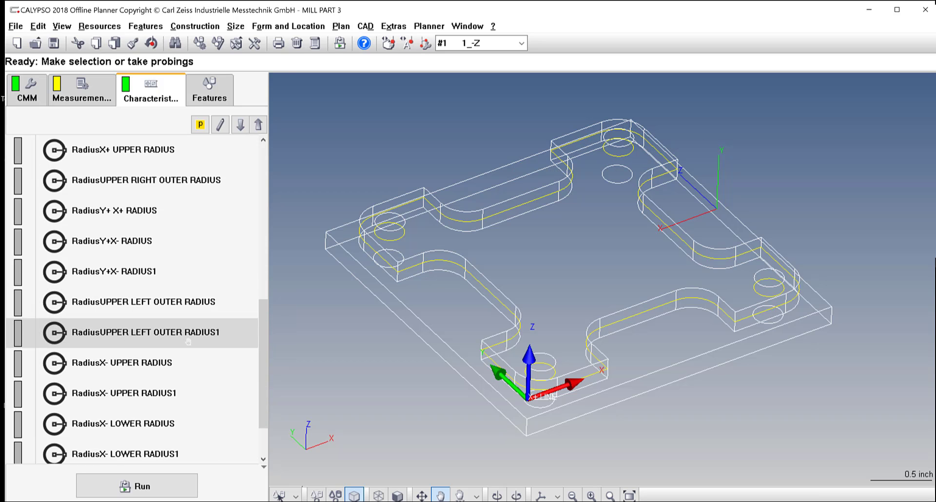
pyautogui.click(188, 341)
pyautogui.press('Delete')
pyautogui.click(143, 364)
pyautogui.click(161, 333)
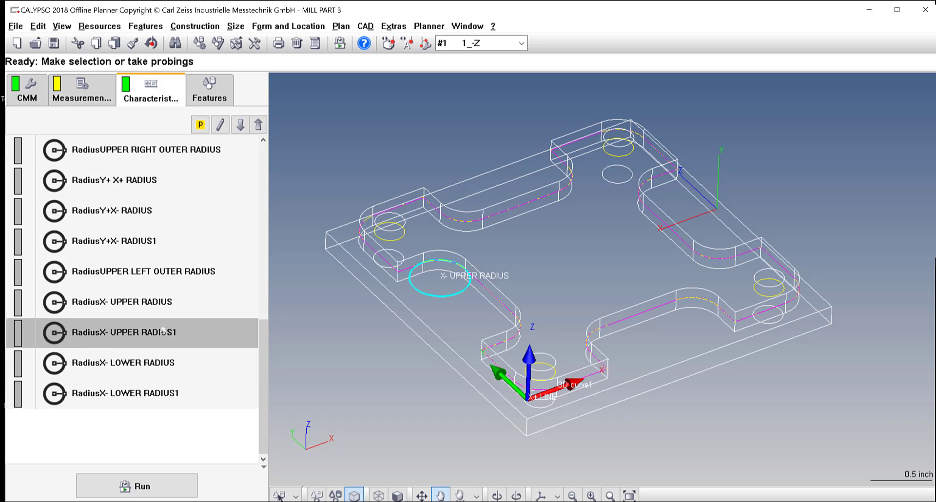
pyautogui.press('Delete')
pyautogui.click(155, 354)
pyautogui.click(160, 393)
pyautogui.press('Delete')
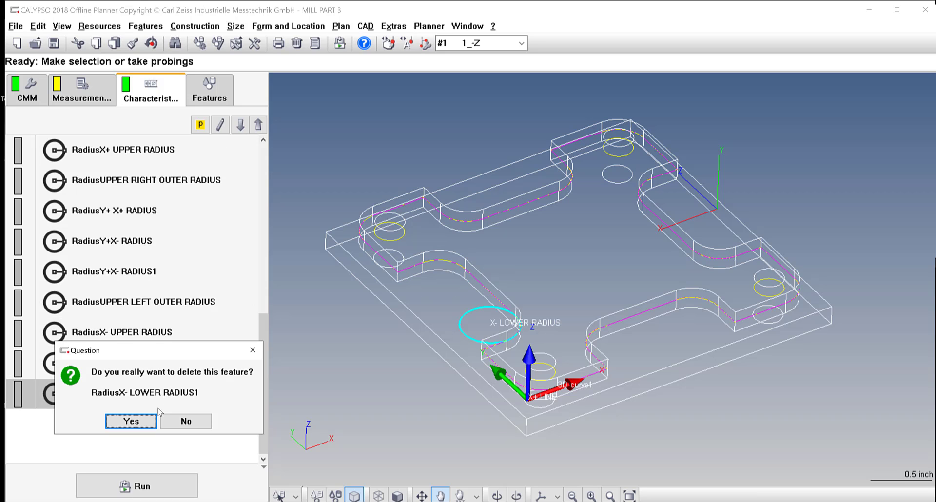
pyautogui.click(132, 420)
# - Delete the duplicate characteristic RadiusX+Y- RADIUS1
pyautogui.moveTo(263, 369); pyautogui.dragTo(263, 165)
pyautogui.click(119, 314)
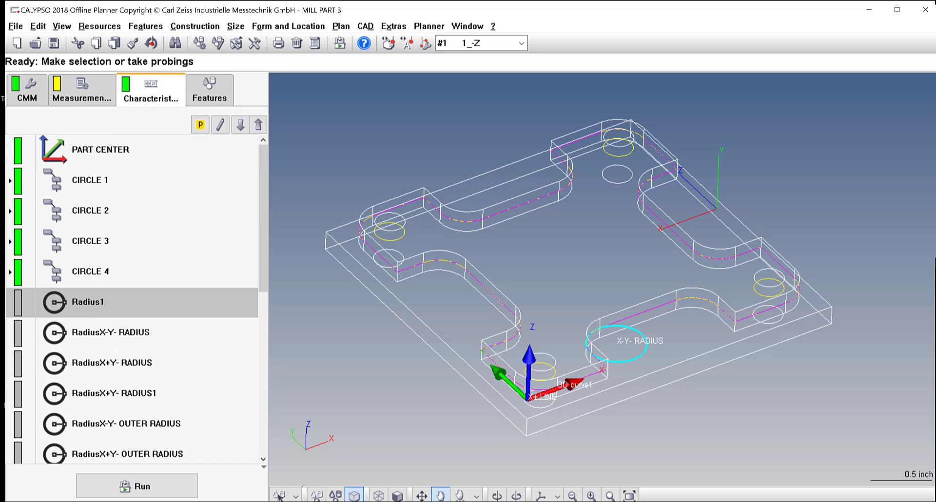
pyautogui.click(116, 354)
pyautogui.doubleClick(116, 363)
pyautogui.scroll(-1, 145, 344)
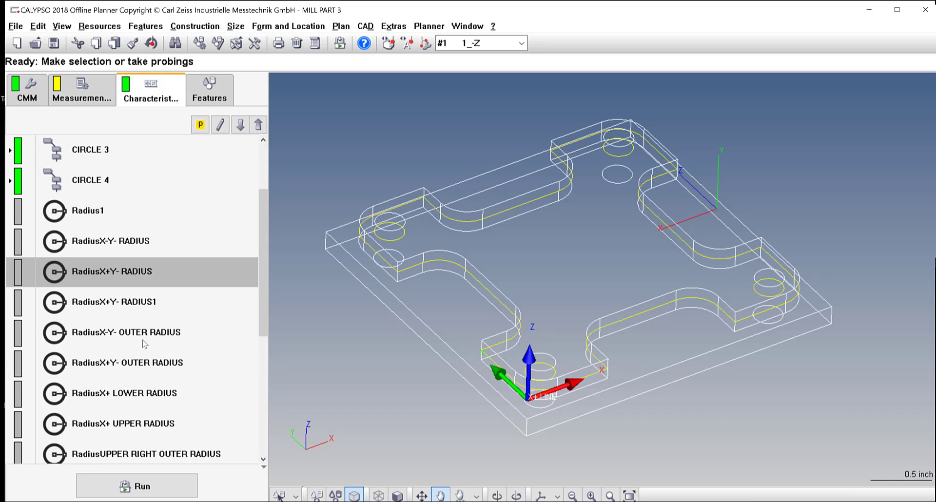
pyautogui.click(138, 301)
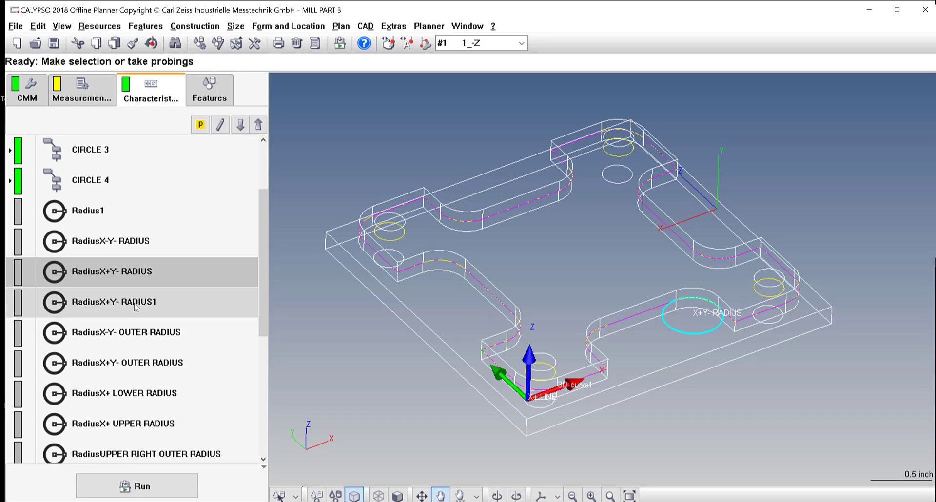
pyautogui.press('Delete')
pyautogui.click(100, 326)
# - Delete the RadiusX-Y- RADIUS characteristic, which evaluates the same feature as Radius1
pyautogui.click(121, 214)
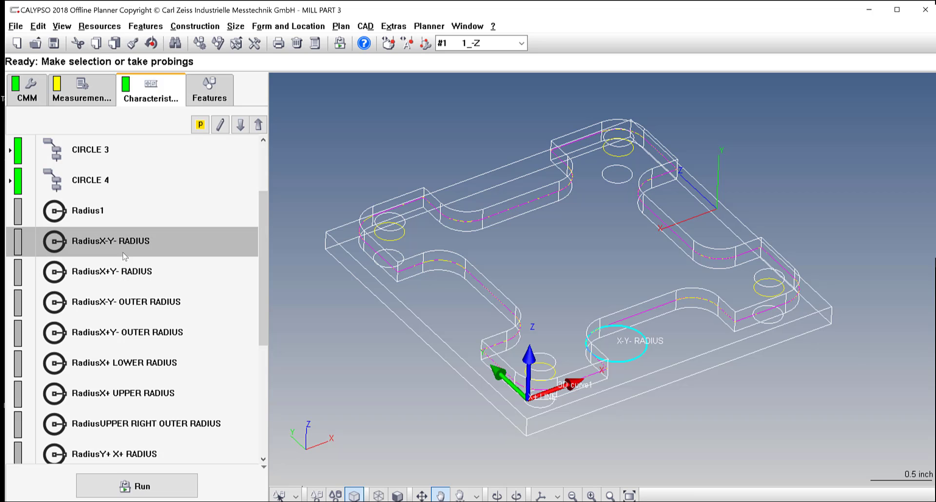
pyautogui.press('Delete')
pyautogui.click(94, 268)
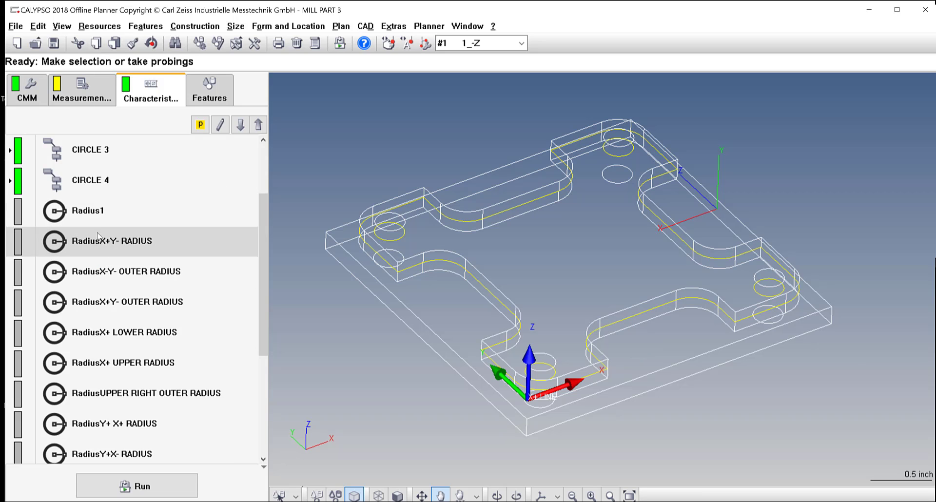
# - Check the remaining radius characteristics against the model and delete the duplicate RadiusY+X- RADIUS1
pyautogui.click(98, 215)
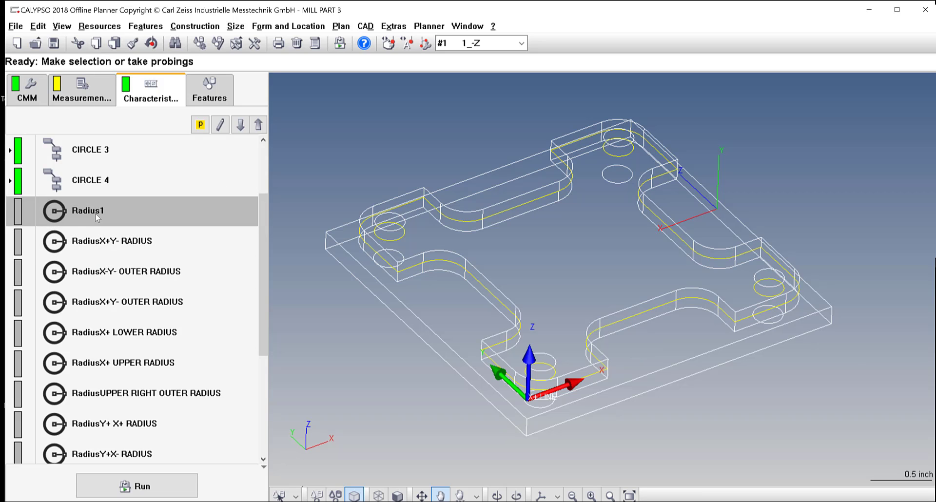
pyautogui.click(113, 271)
pyautogui.click(119, 305)
pyautogui.click(120, 333)
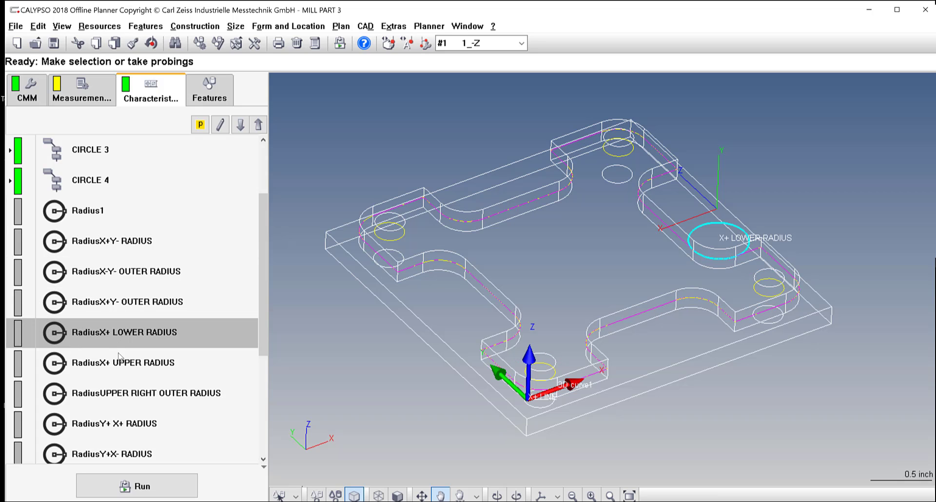
pyautogui.click(120, 363)
pyautogui.scroll(-1, 119, 364)
pyautogui.click(124, 393)
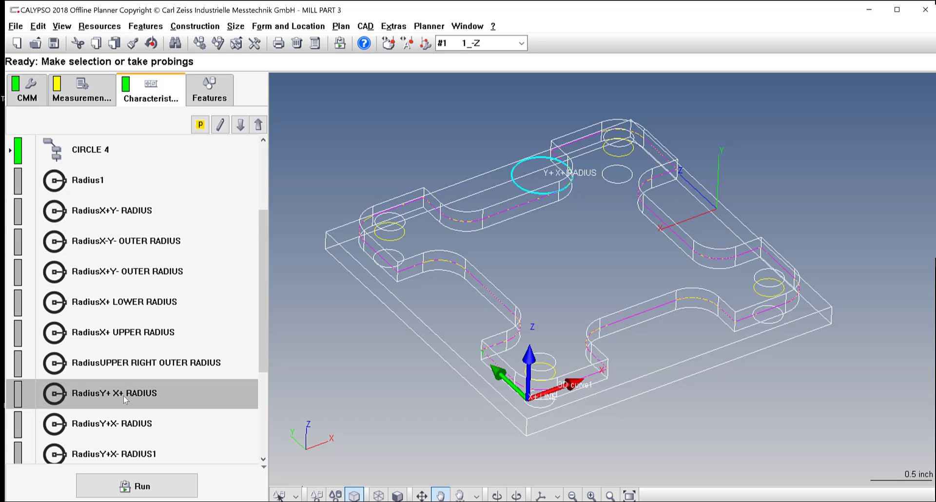
pyautogui.scroll(-2, 124, 393)
pyautogui.click(127, 373)
pyautogui.click(128, 383)
pyautogui.scroll(-2, 130, 388)
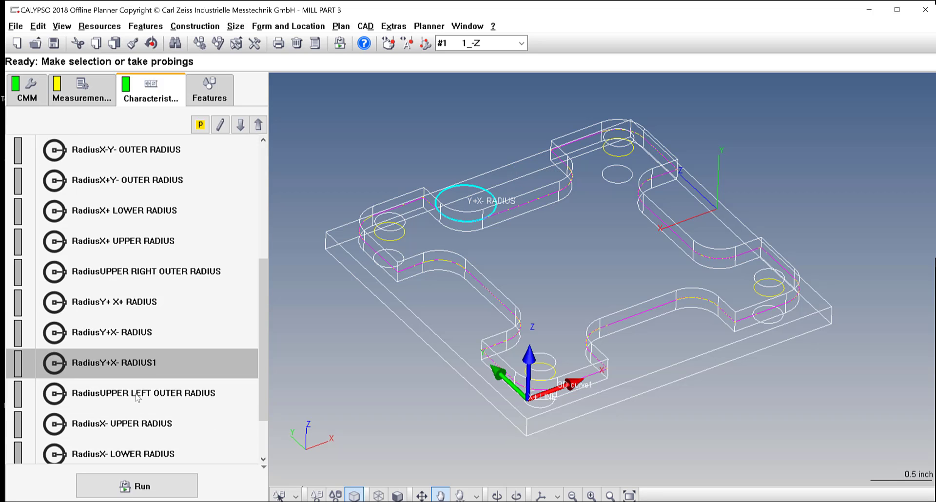
pyautogui.moveTo(131, 370); pyautogui.dragTo(132, 343)
pyautogui.click(121, 367)
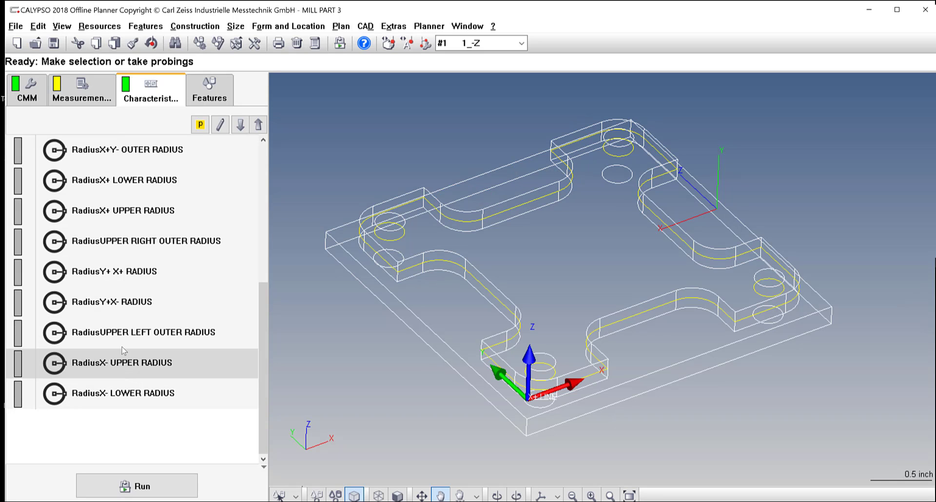
# - Select the remaining radius characteristics one after another and check which feature each one evaluates on the model
pyautogui.click(125, 332)
pyautogui.click(125, 367)
pyautogui.click(125, 393)
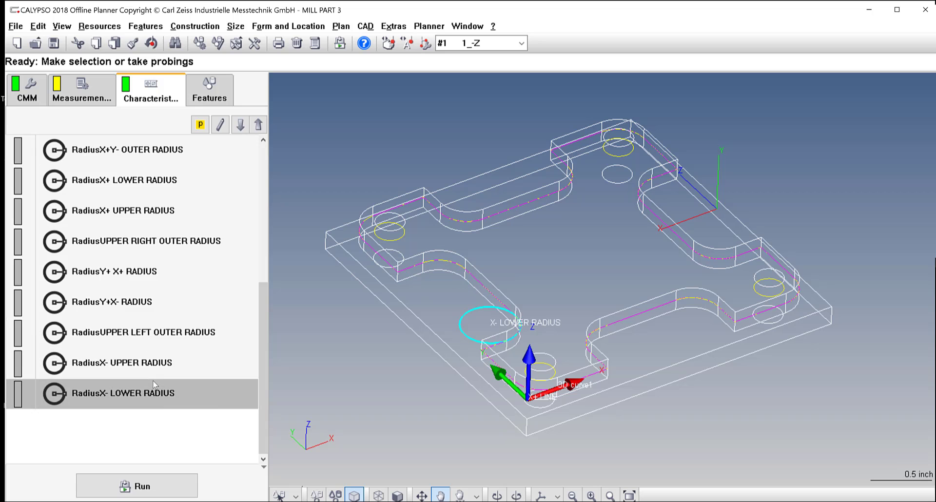
pyautogui.scroll(3, 141, 277)
pyautogui.click(142, 275)
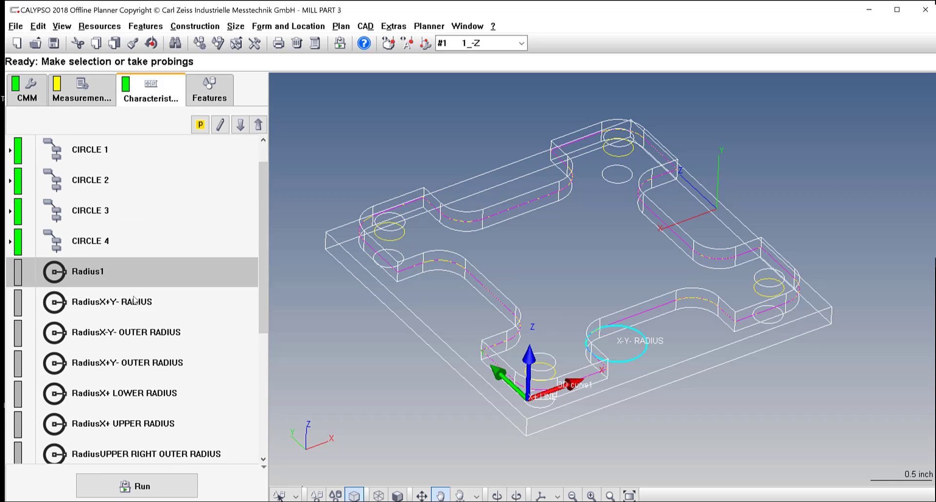
pyautogui.click(134, 301)
pyautogui.click(138, 331)
pyautogui.click(130, 366)
pyautogui.scroll(-4, 132, 364)
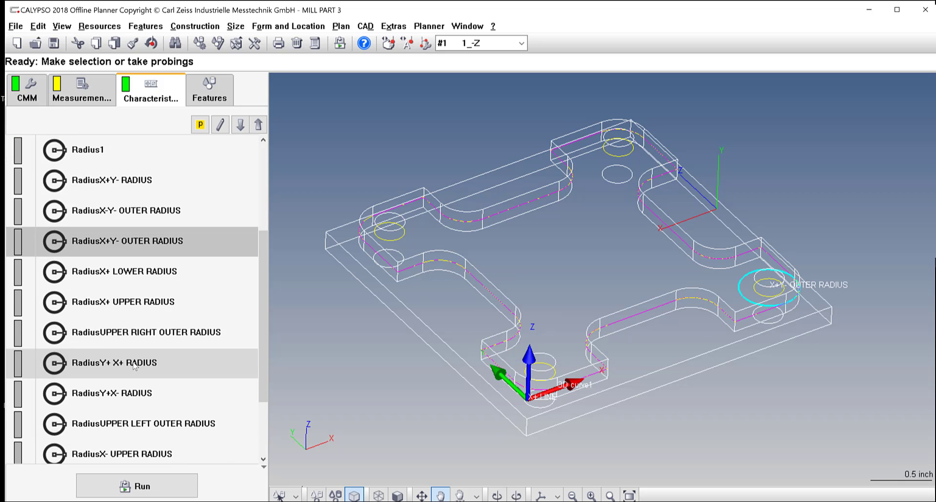
# - Run the measurement plan for all characteristics and close the resulting PiWeb report
pyautogui.click(134, 493)
pyautogui.click(116, 470)
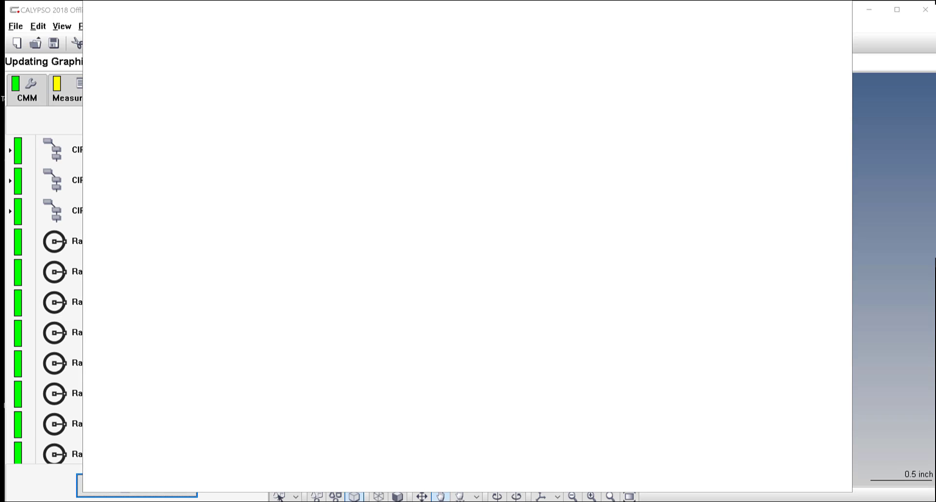
pyautogui.rightClick(641, 500)
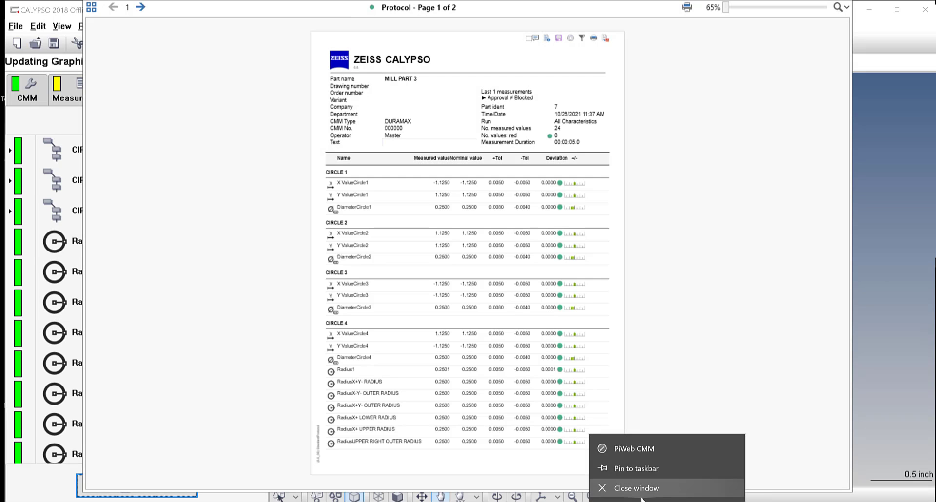
pyautogui.click(644, 491)
# - Group all radius characteristics from Radius1 through RadiusX- LOWER RADIUS
pyautogui.scroll(2, 250, 363)
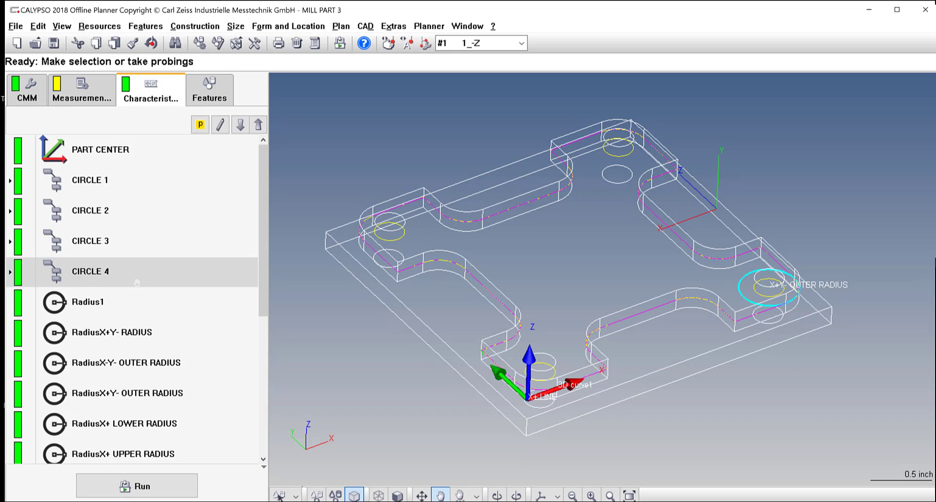
pyautogui.scroll(-3, 137, 283)
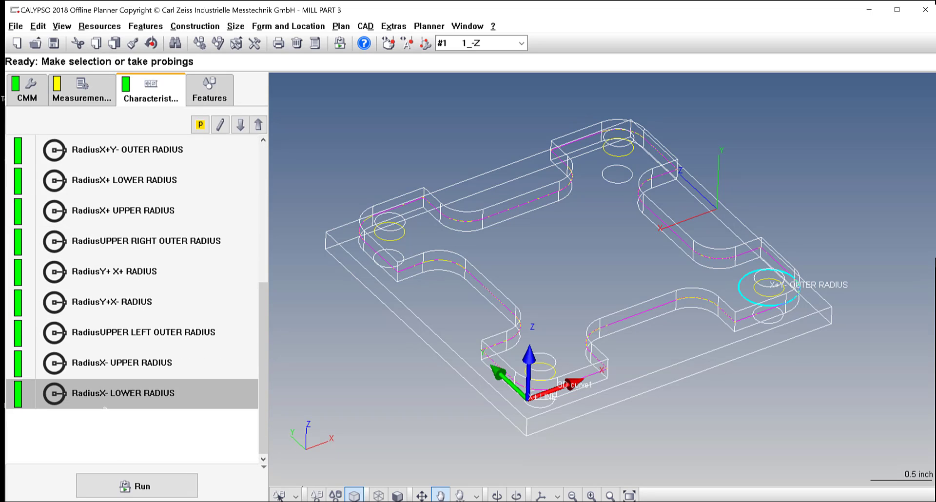
pyautogui.click(106, 401)
pyautogui.scroll(5, 107, 398)
pyautogui.scroll(2, 110, 390)
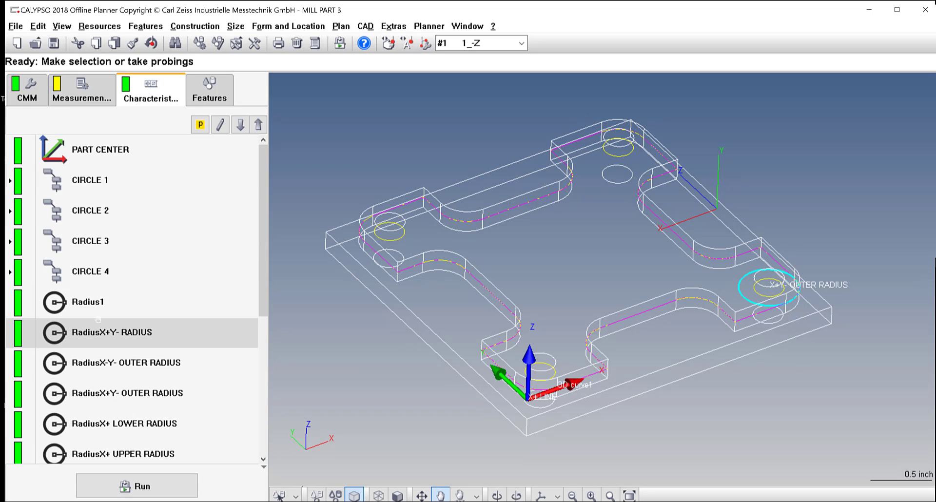
pyautogui.keyDown('shift'); pyautogui.click(102, 303); pyautogui.keyUp('shift')
pyautogui.rightClick(103, 302)
pyautogui.click(125, 312)
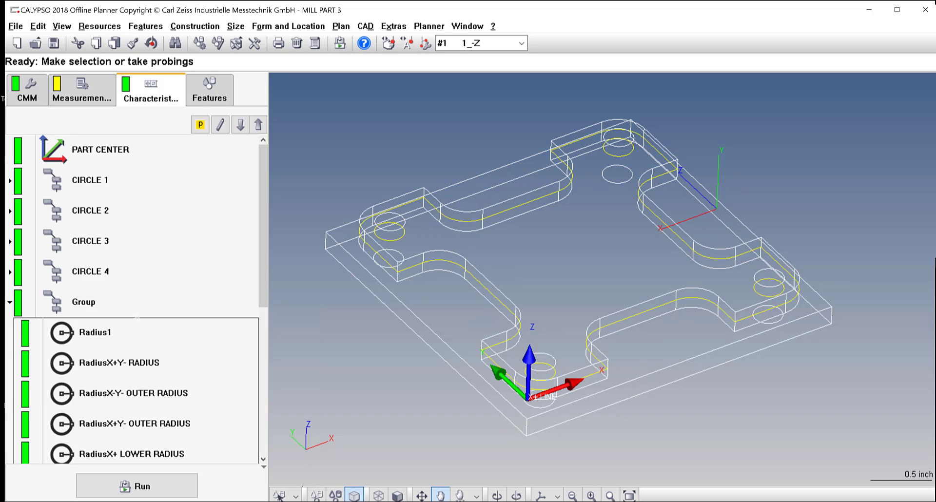
# - Rename the new radius group to ALL RADII and collapse it
pyautogui.click(111, 303)
pyautogui.rightClick(111, 303)
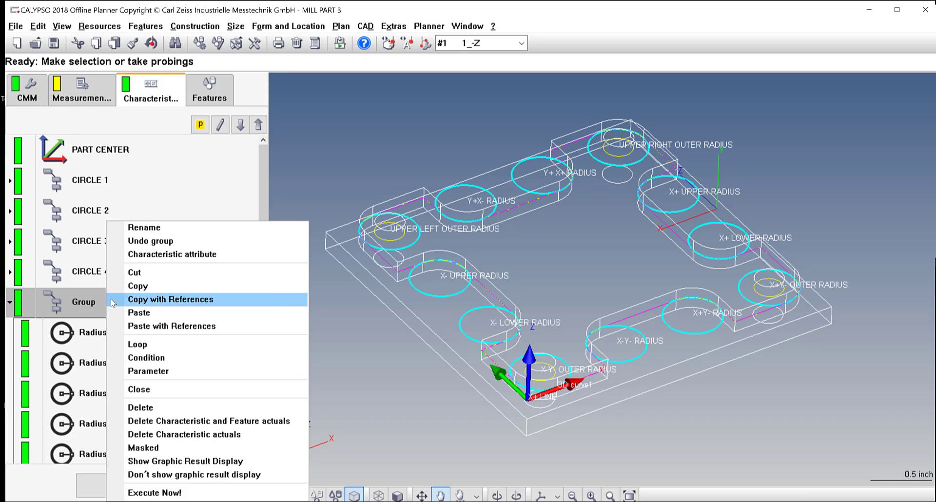
pyautogui.click(146, 227)
pyautogui.write('ALL RADI')
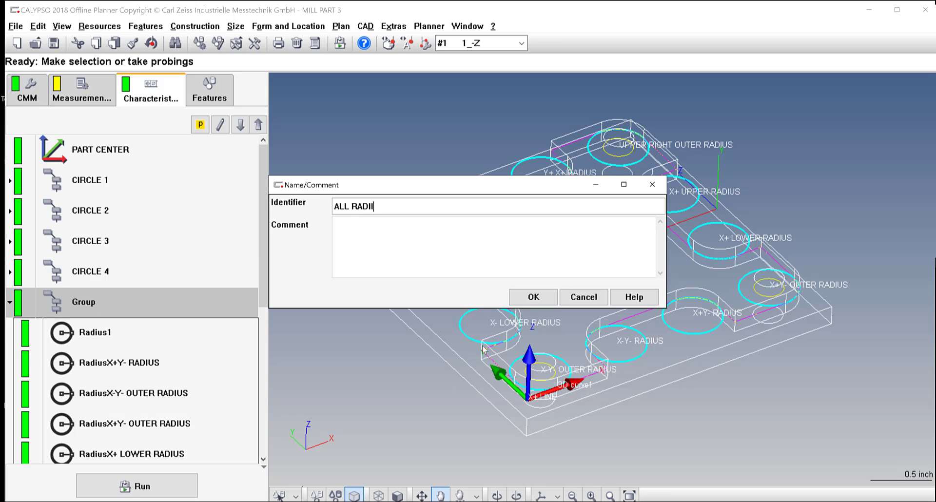
pyautogui.write('I')
pyautogui.click(533, 297)
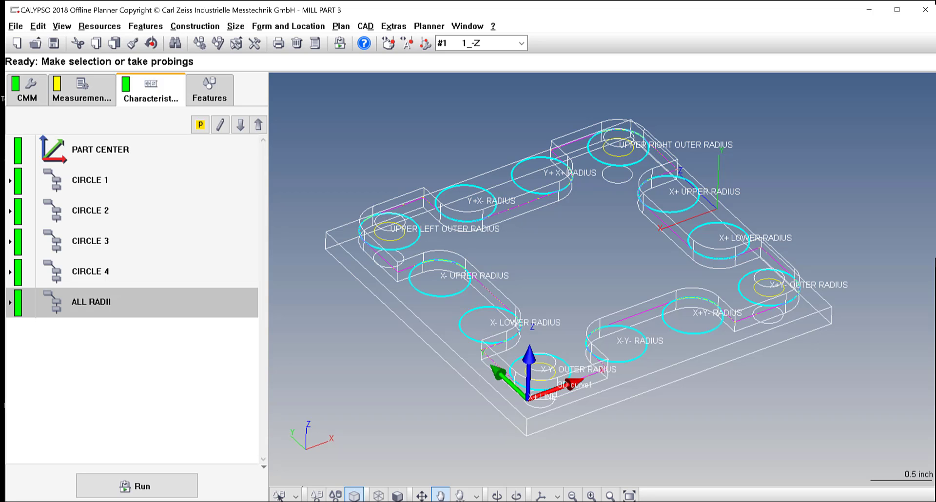
# - Show the plan's features and collapse the Y- FEATURES, X+ FEATURES, Y+ FEATURES and X- FEATURES groups
pyautogui.click(210, 90)
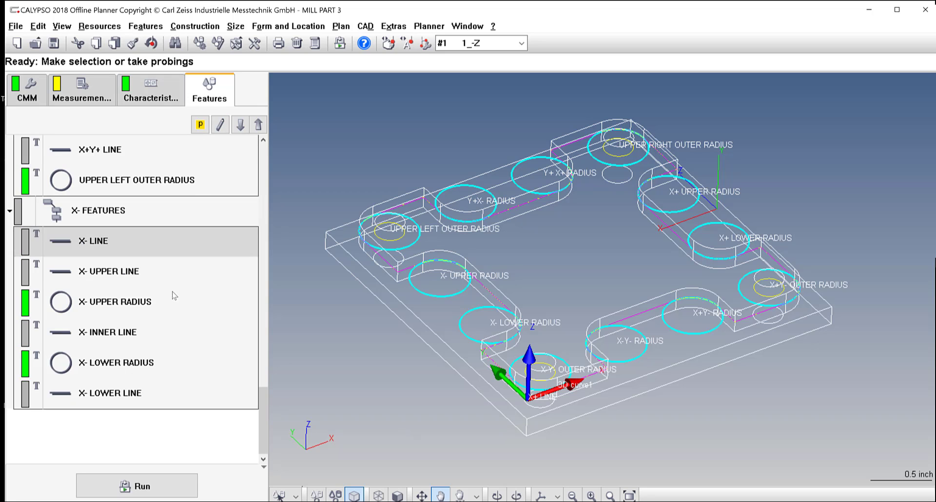
pyautogui.click(15, 217)
pyautogui.scroll(-10, 65, 271)
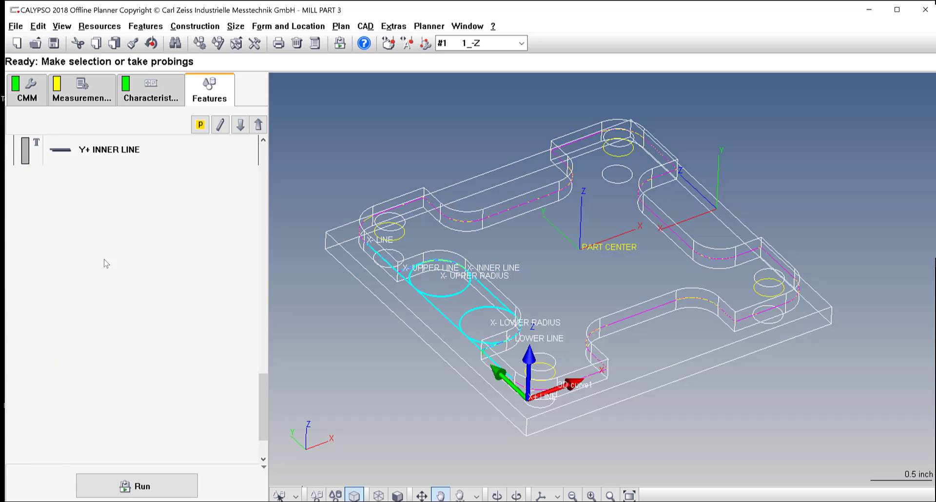
pyautogui.scroll(10, 112, 281)
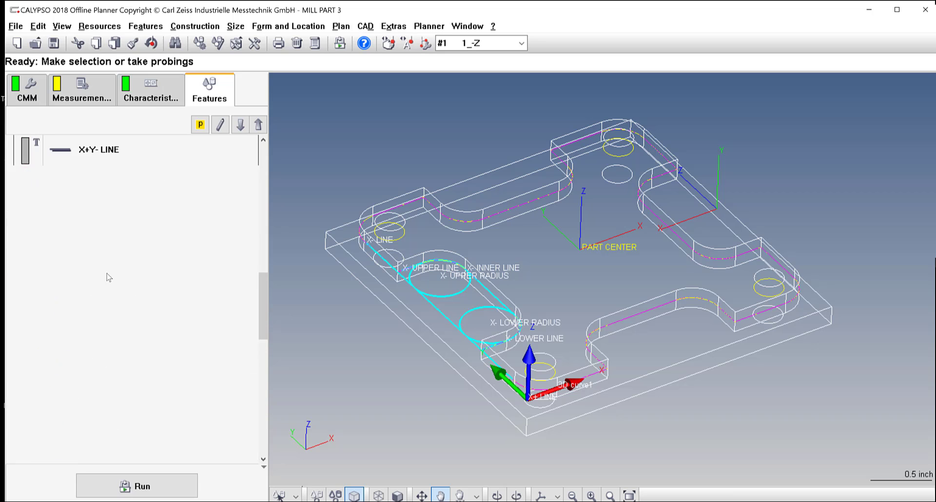
pyautogui.scroll(4, 116, 276)
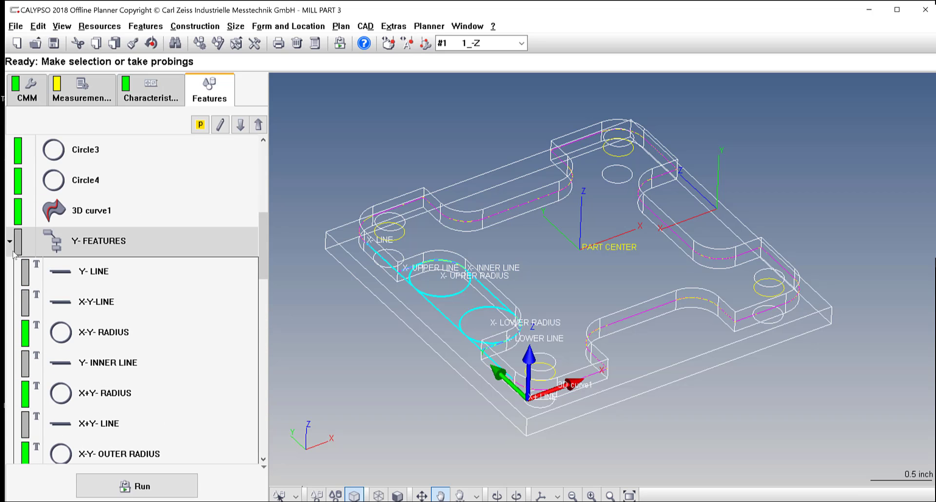
pyautogui.click(11, 241)
pyautogui.click(10, 271)
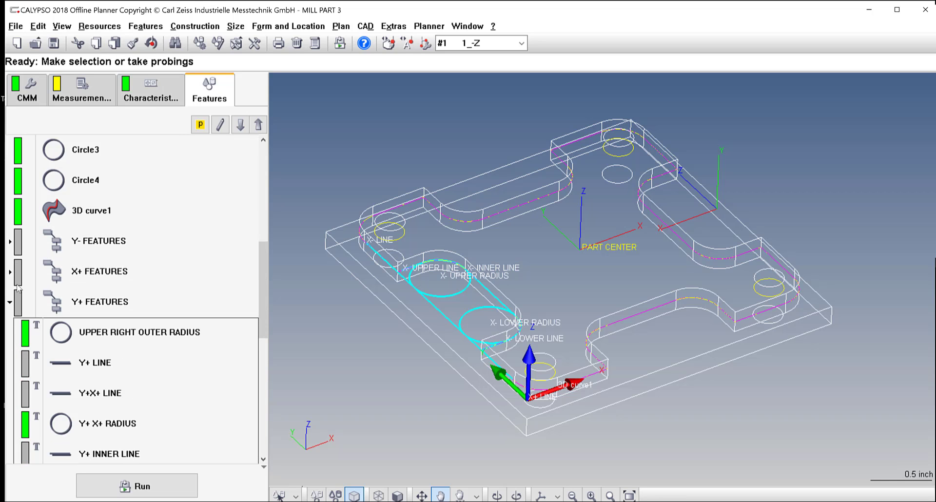
pyautogui.click(10, 302)
pyautogui.click(9, 332)
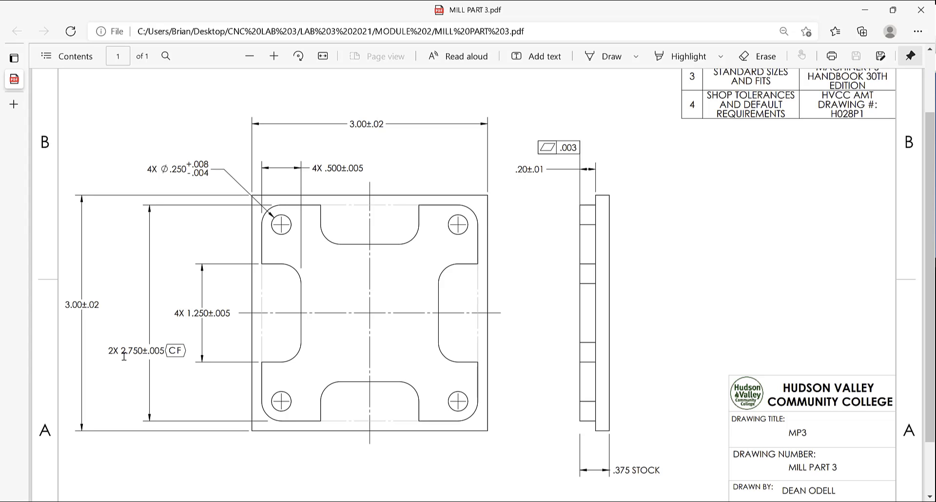
# - Examine the fillet note, the 4X cutout width dimension and the 2X overall profile dimension on the MILL PART 3 drawing
pyautogui.doubleClick(206, 313)
pyautogui.click(247, 320)
pyautogui.scroll(2, 737, 281)
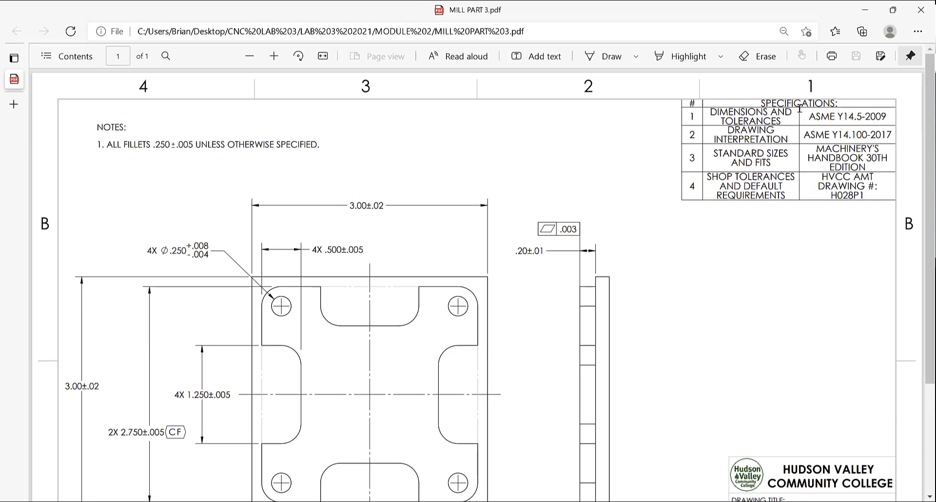
pyautogui.scroll(-3, 742, 133)
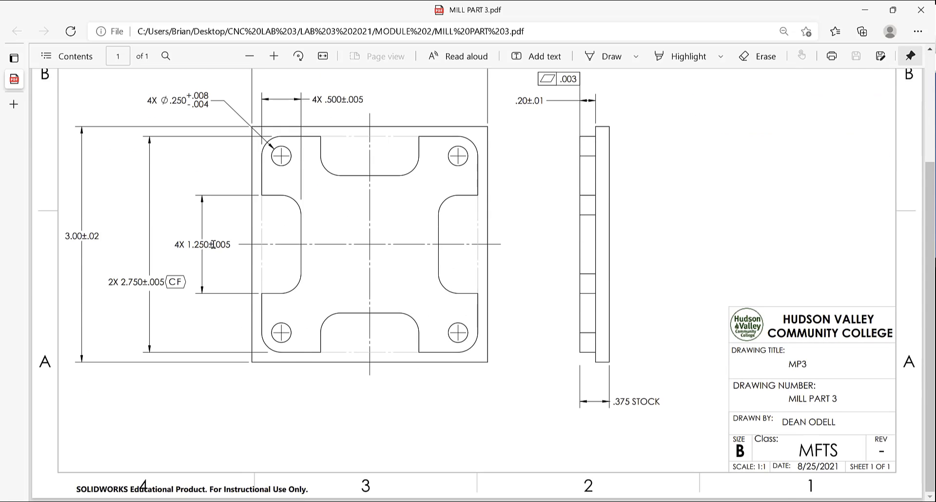
pyautogui.scroll(1, 266, 261)
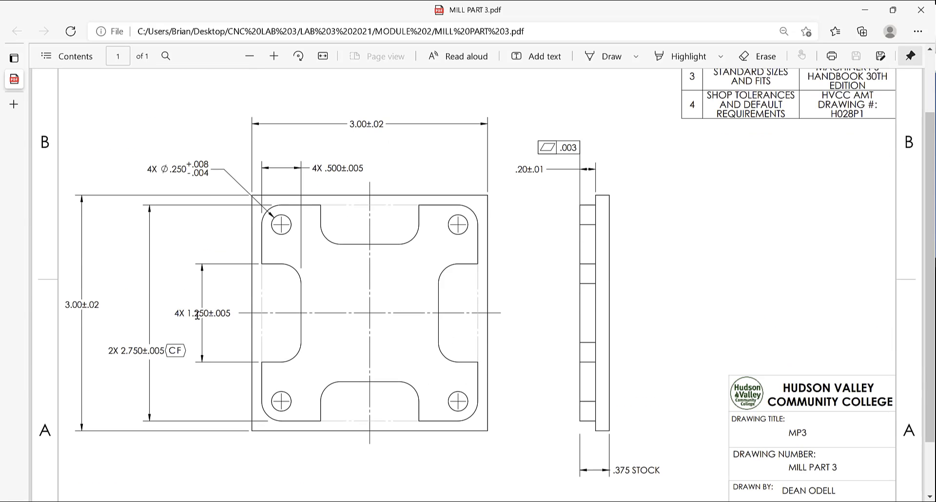
pyautogui.moveTo(183, 314); pyautogui.dragTo(241, 313)
pyautogui.click(254, 313)
pyautogui.moveTo(120, 351); pyautogui.dragTo(165, 353)
pyautogui.click(140, 349)
pyautogui.click(267, 384)
# - Switch back to CALYPSO, expand the Y- FEATURES group and open the Y- LINE feature definition
pyautogui.hotkey('alt', 'Tab')
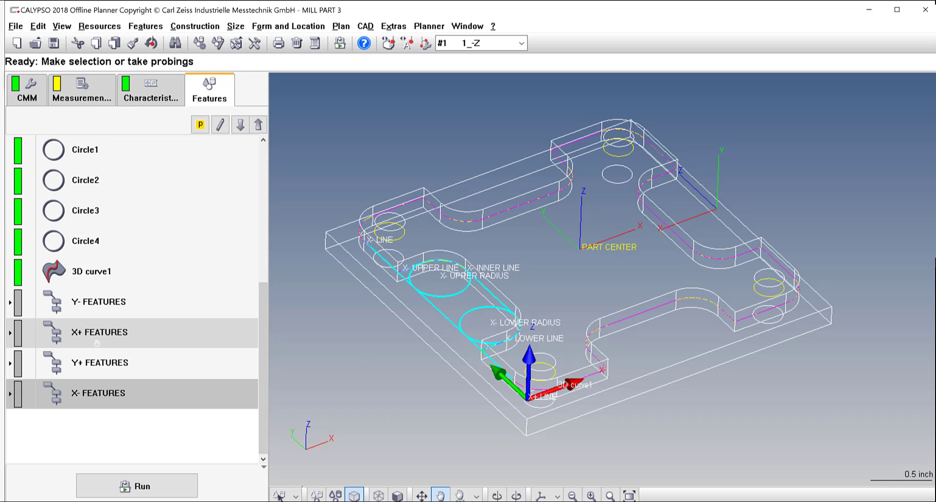
pyautogui.scroll(4, 98, 343)
pyautogui.scroll(-4, 69, 318)
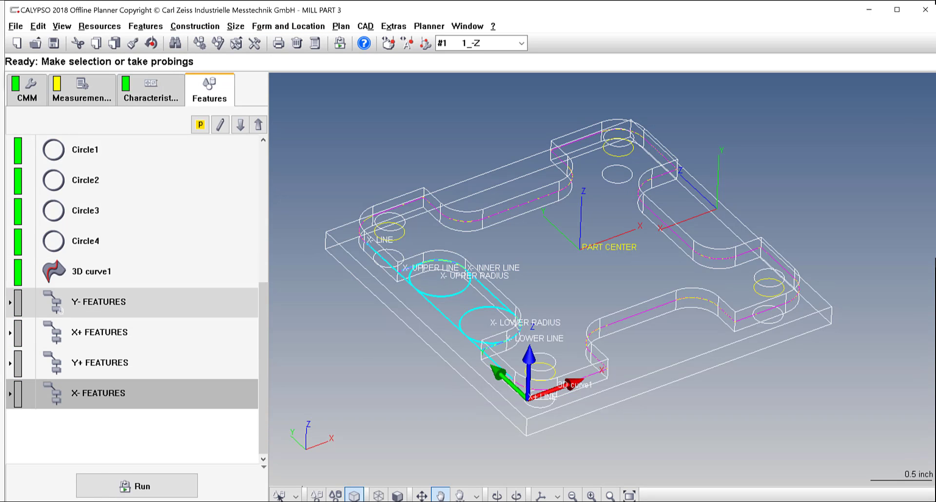
pyautogui.click(10, 301)
pyautogui.scroll(-3, 73, 293)
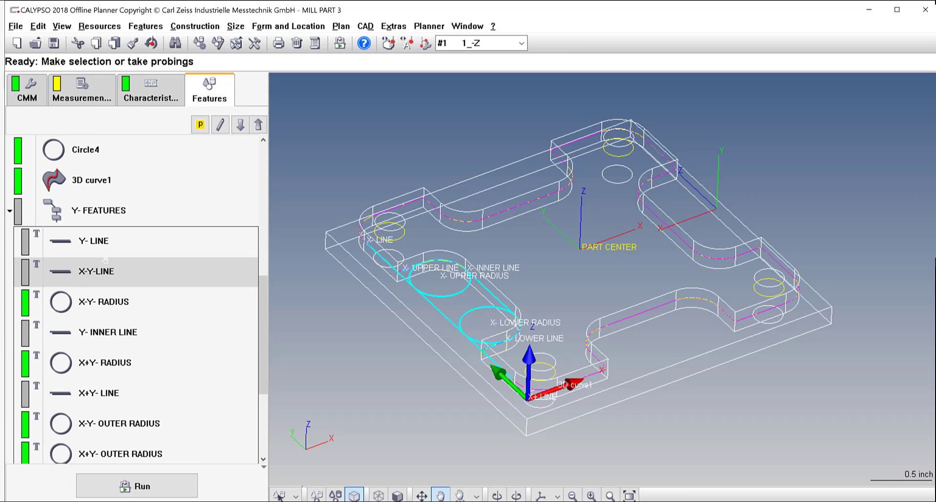
pyautogui.click(106, 241)
pyautogui.doubleClick(106, 241)
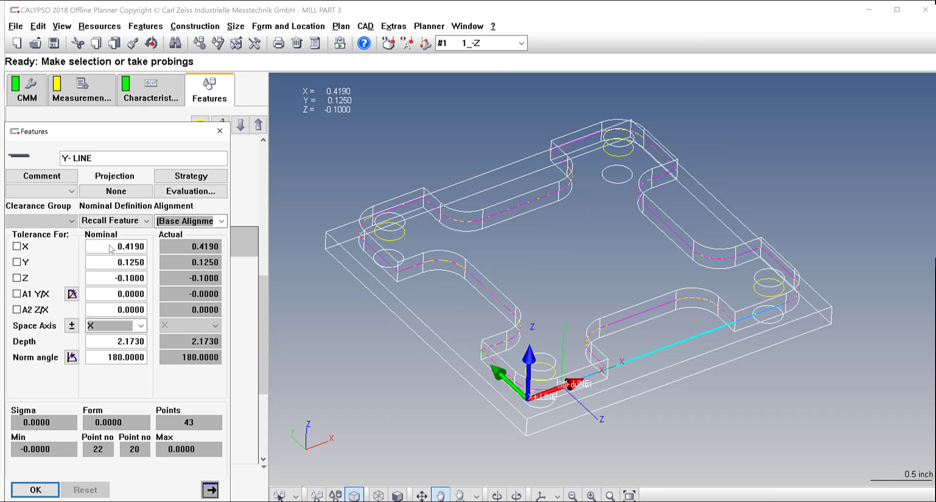
# - Set the alignment of the Y- LINE feature to PART CENTER
pyautogui.click(17, 262)
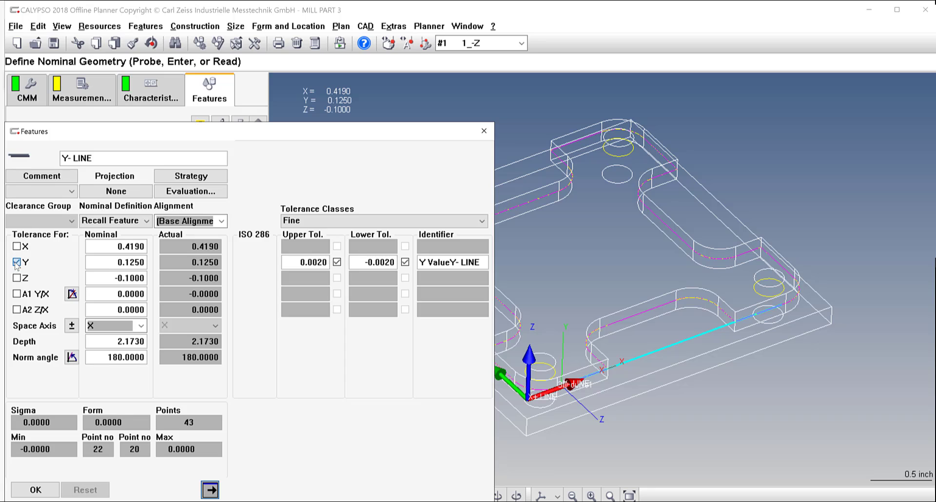
pyautogui.click(17, 263)
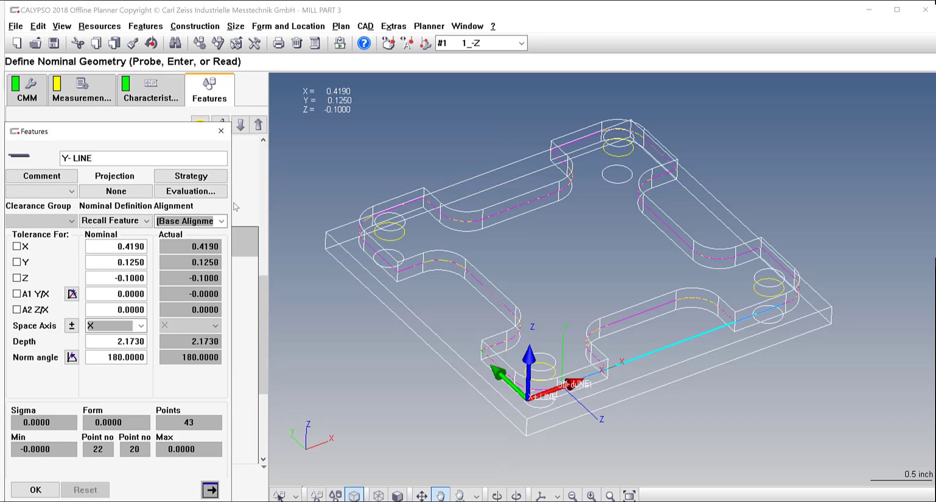
pyautogui.click(221, 221)
pyautogui.click(197, 233)
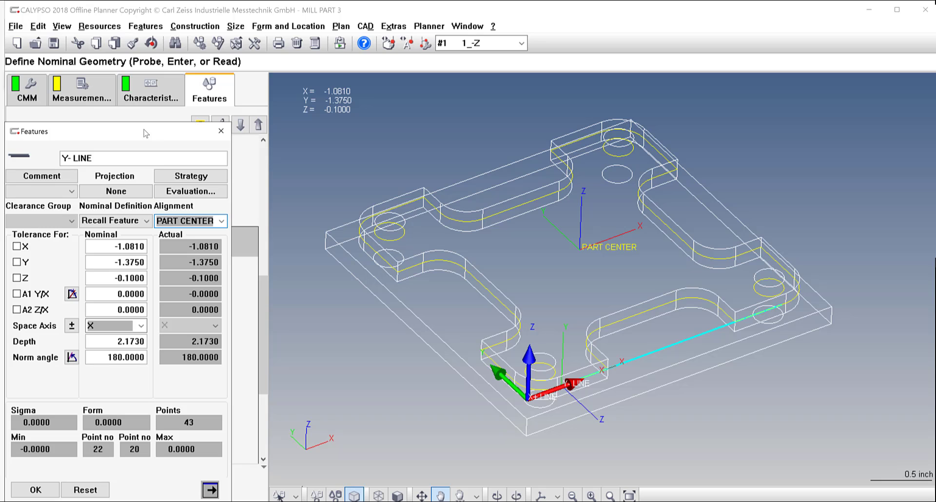
# - Tolerance the Y value of Y- LINE at +0.0025/-0.0025, accept the feature and collapse the Y- FEATURES group
pyautogui.click(17, 262)
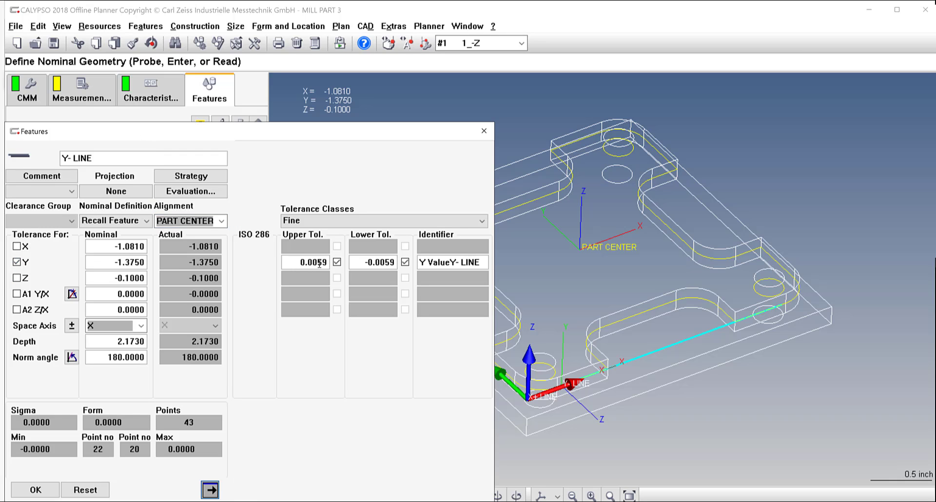
pyautogui.moveTo(316, 262); pyautogui.dragTo(329, 262)
pyautogui.write('25')
pyautogui.moveTo(387, 262); pyautogui.dragTo(396, 262)
pyautogui.write('25')
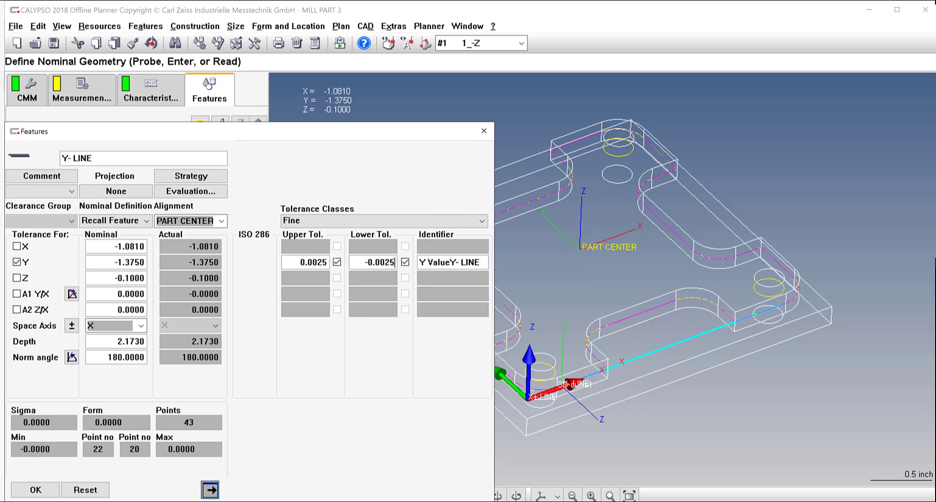
pyautogui.click(35, 490)
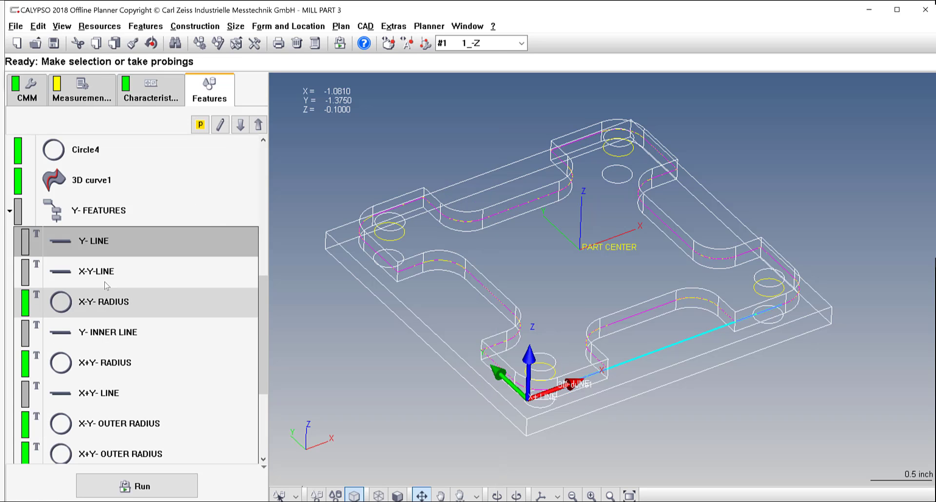
pyautogui.click(10, 210)
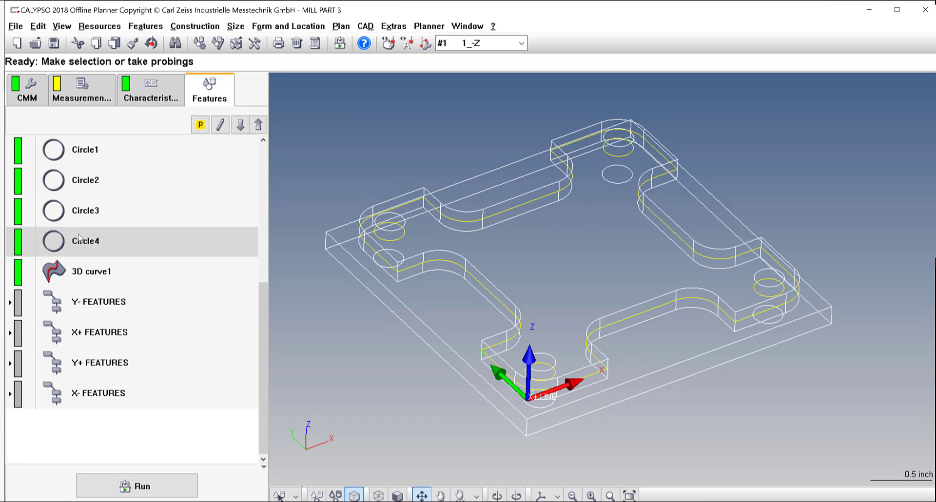
# - Open X+ LINE from the X+ FEATURES group and set its alignment to PART CENTER
pyautogui.click(9, 338)
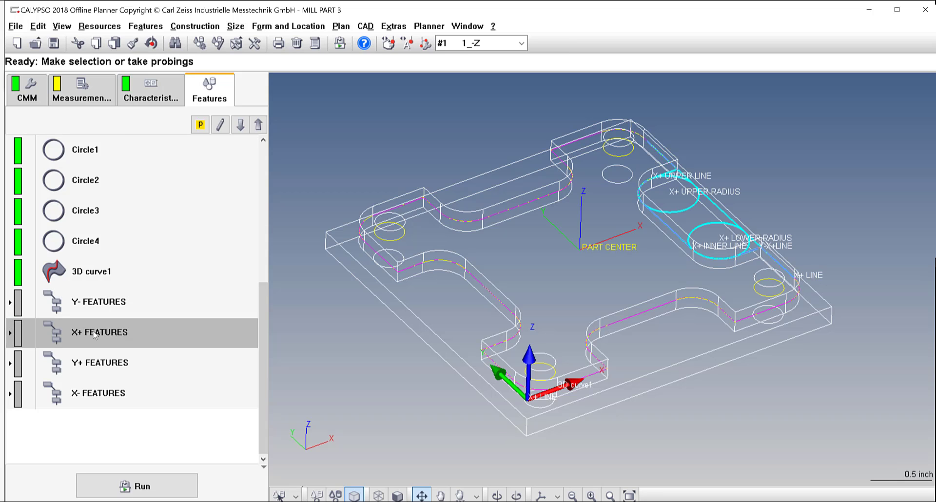
pyautogui.click(10, 334)
pyautogui.scroll(-1, 23, 331)
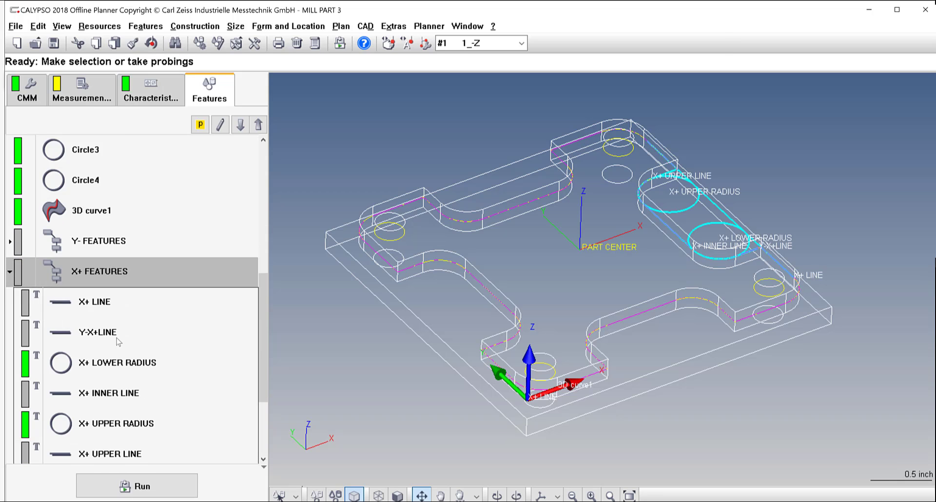
pyautogui.click(104, 305)
pyautogui.doubleClick(104, 306)
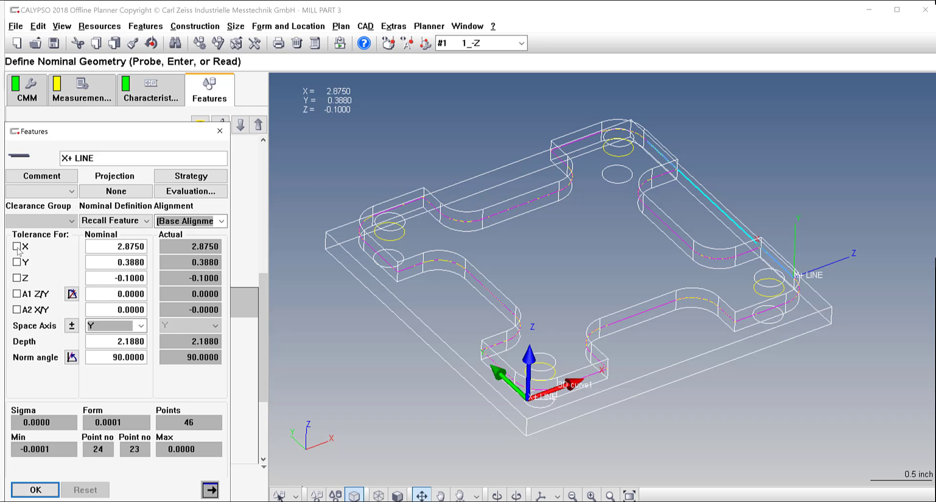
pyautogui.click(185, 220)
pyautogui.click(184, 244)
# - Tolerance the X value of X+ LINE with the Last input class (±0.0025), accept it and collapse the X+ FEATURES group
pyautogui.click(17, 246)
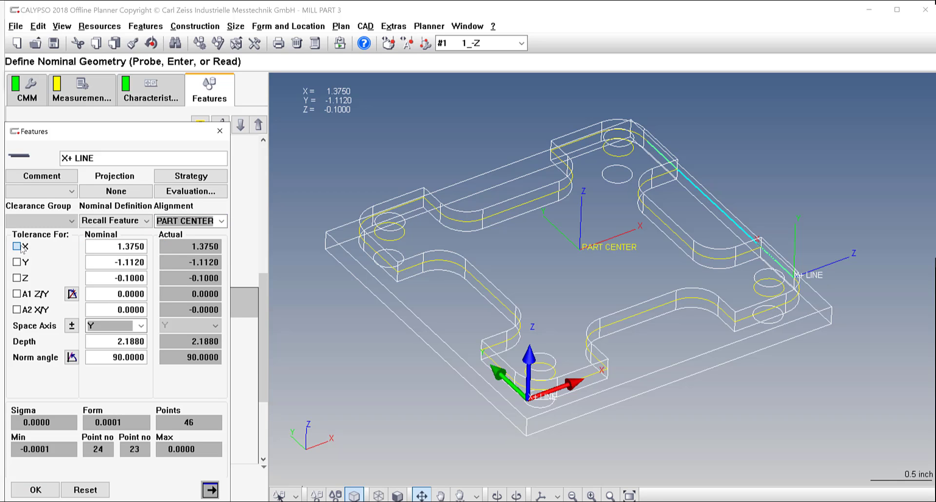
pyautogui.click(341, 220)
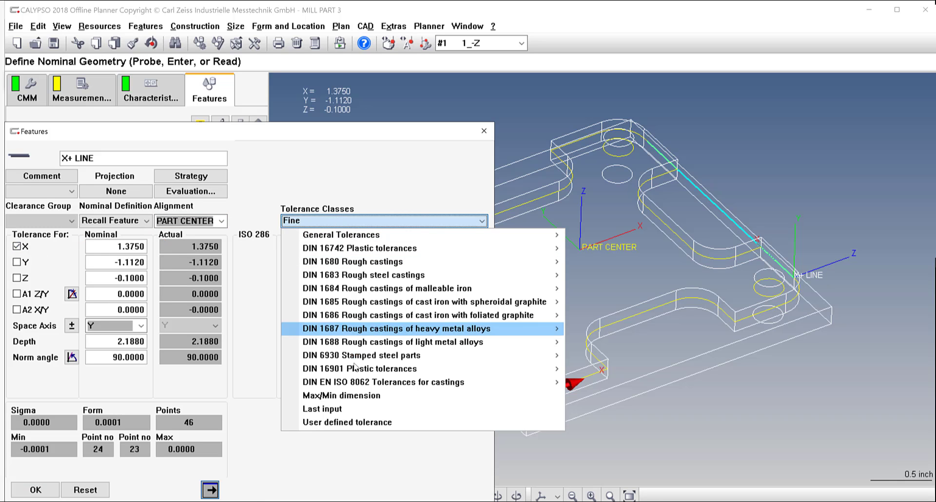
pyautogui.click(346, 411)
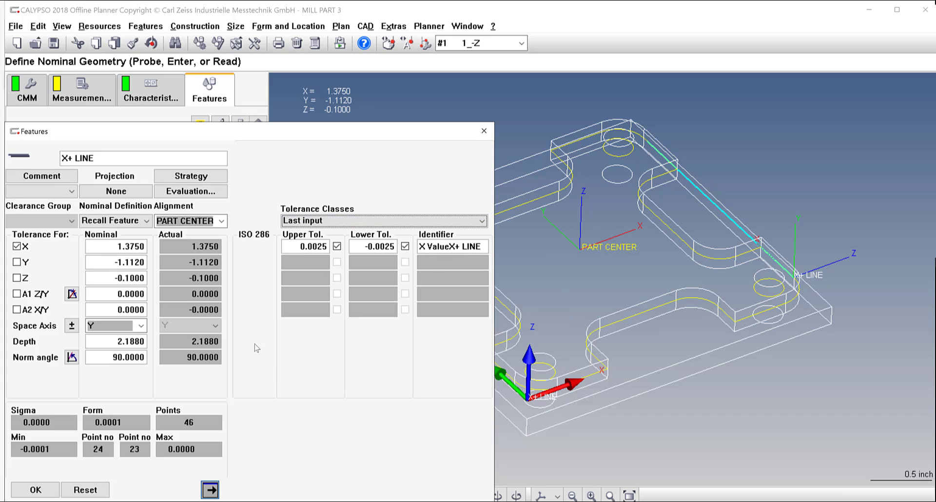
pyautogui.click(36, 490)
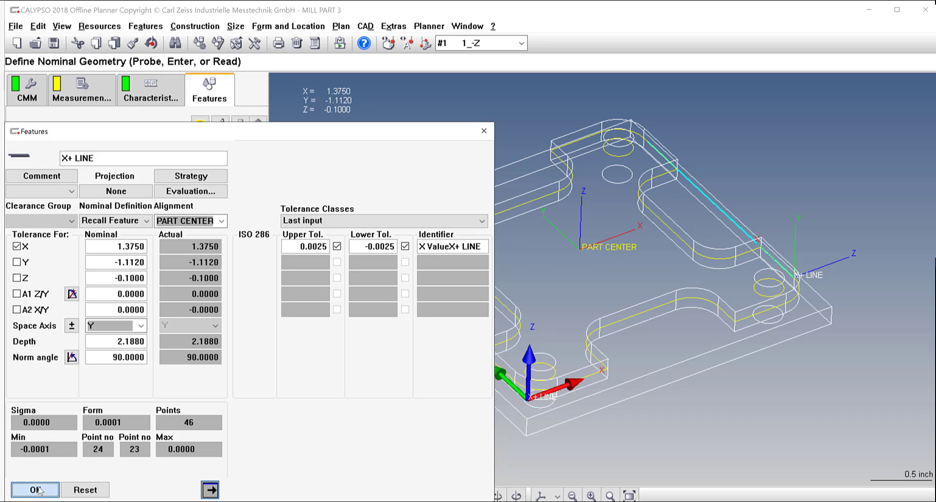
pyautogui.click(10, 271)
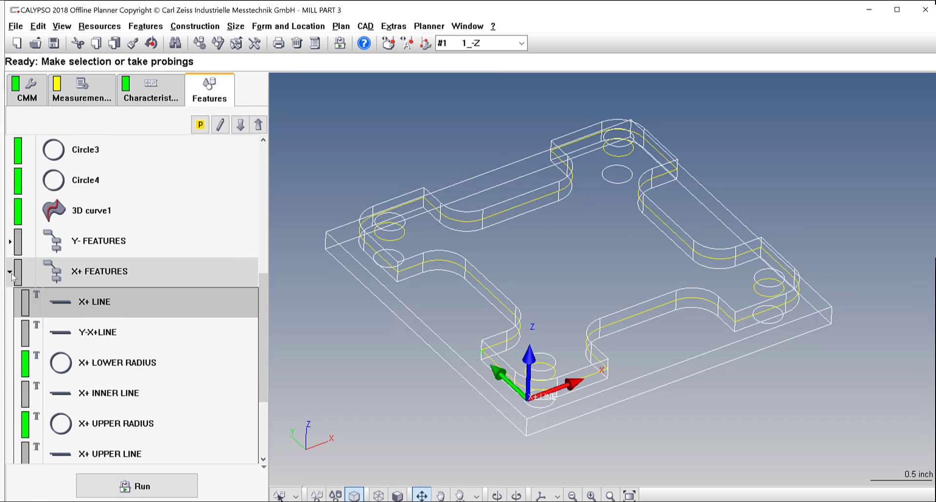
# - In Y+ FEATURES, set Y+ LINE's alignment to PART CENTER and tolerance its Y value at ±0.0025, closing the group when done
pyautogui.click(9, 364)
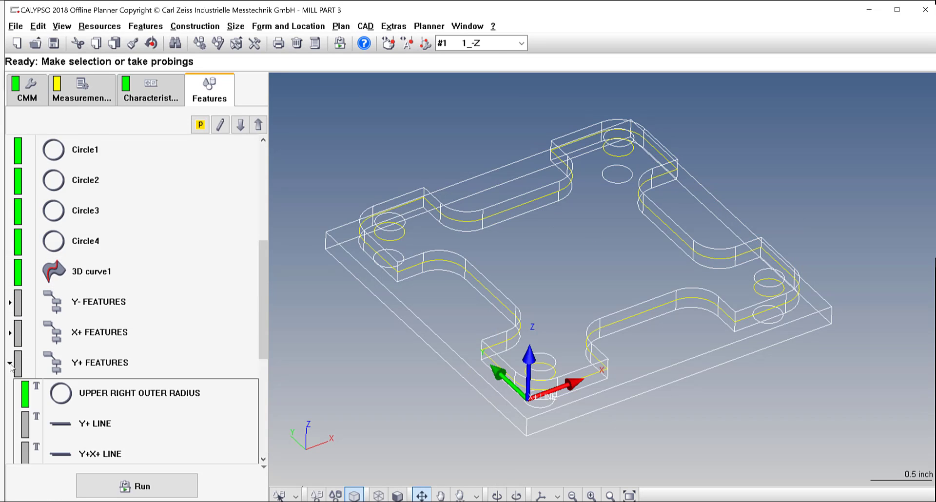
pyautogui.scroll(-2, 105, 361)
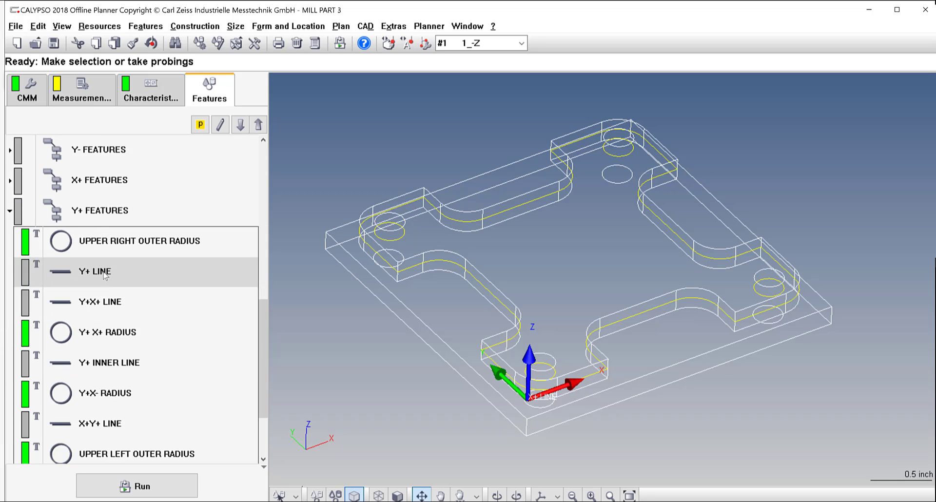
pyautogui.click(105, 276)
pyautogui.doubleClick(105, 276)
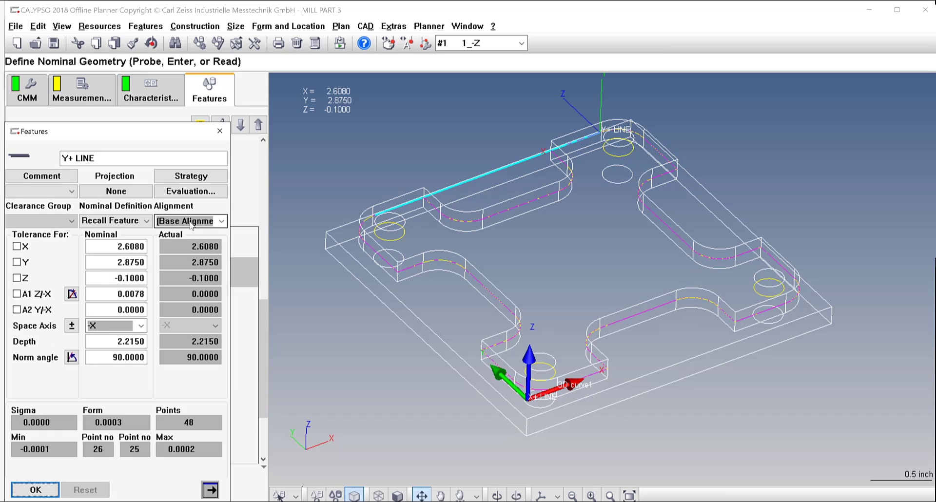
pyautogui.click(191, 222)
pyautogui.click(182, 243)
pyautogui.click(18, 262)
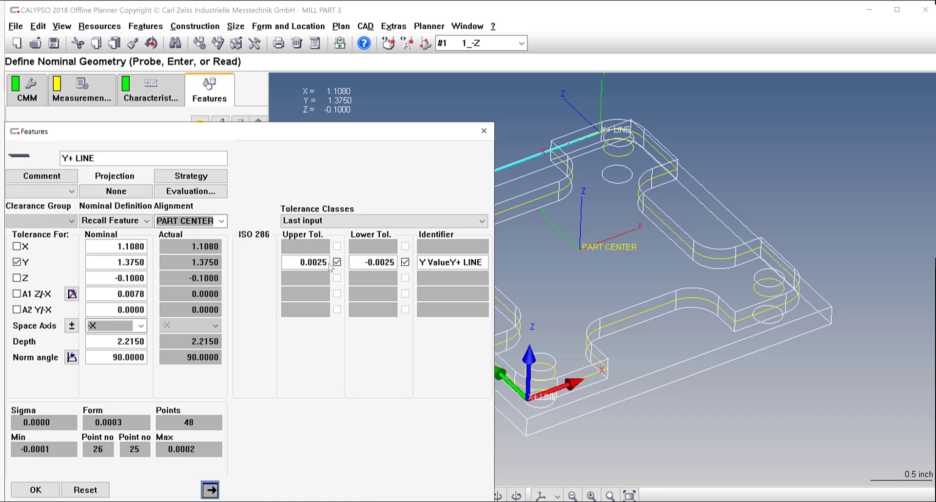
pyautogui.click(35, 490)
pyautogui.click(9, 211)
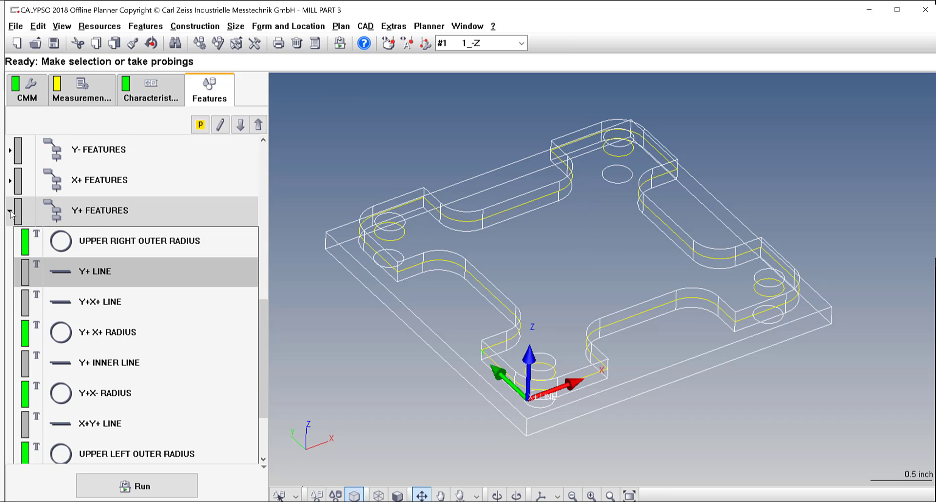
# - In X- FEATURES, set X- LINE's alignment to PART CENTER and tolerance its X value at ±0.0025
pyautogui.doubleClick(60, 394)
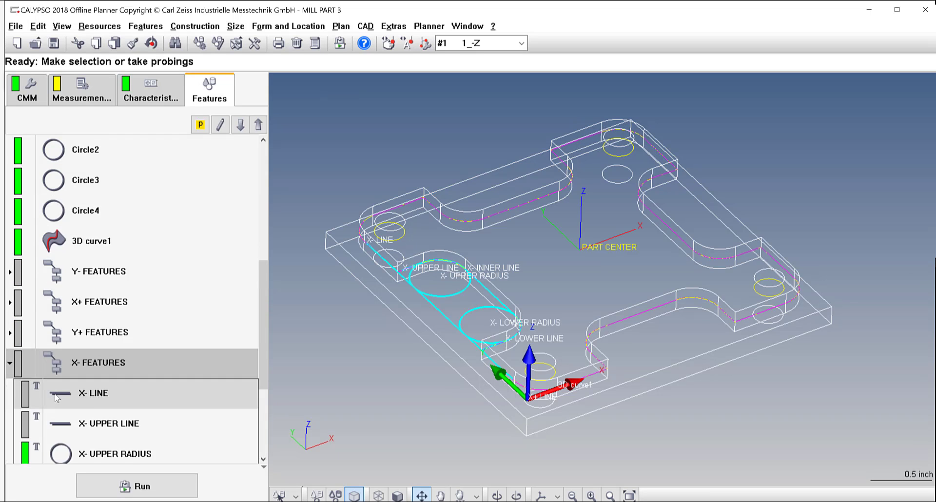
pyautogui.doubleClick(101, 338)
pyautogui.click(16, 247)
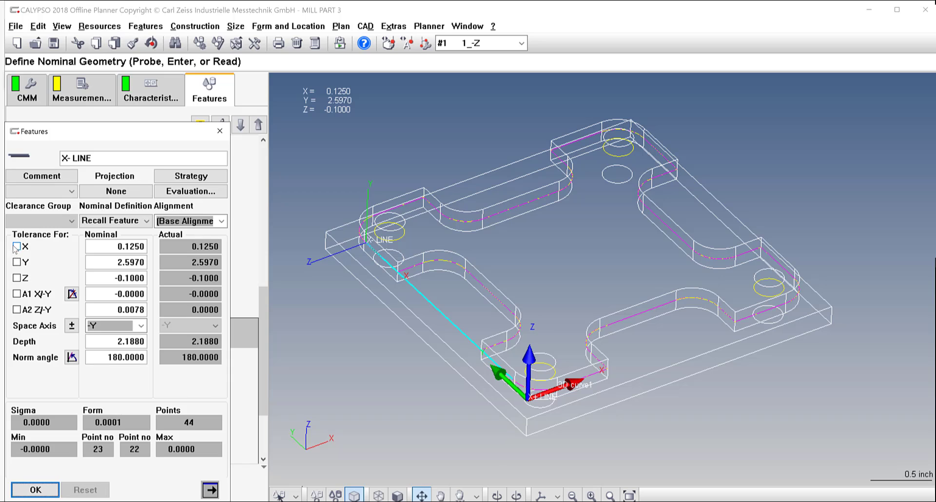
pyautogui.click(190, 221)
pyautogui.click(183, 242)
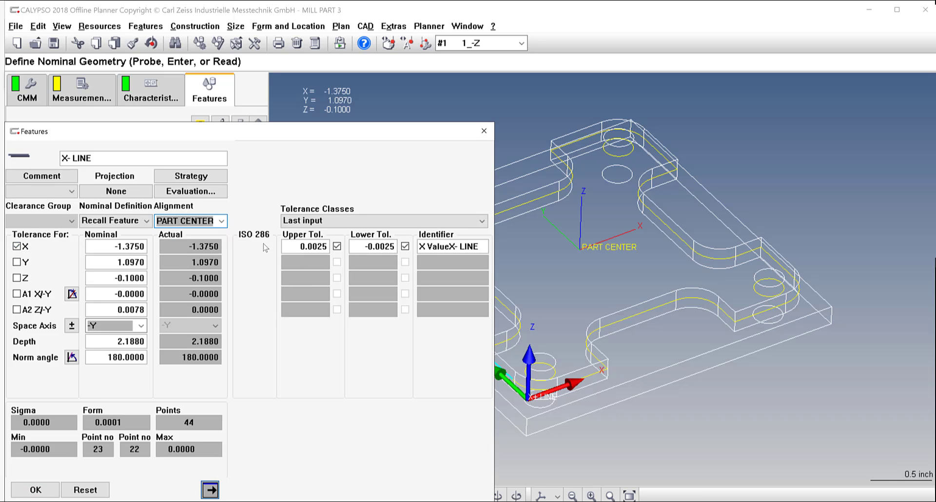
pyautogui.click(30, 490)
# - Correct the nominal of the X ValueX- LINE characteristic to -1.375
pyautogui.click(148, 93)
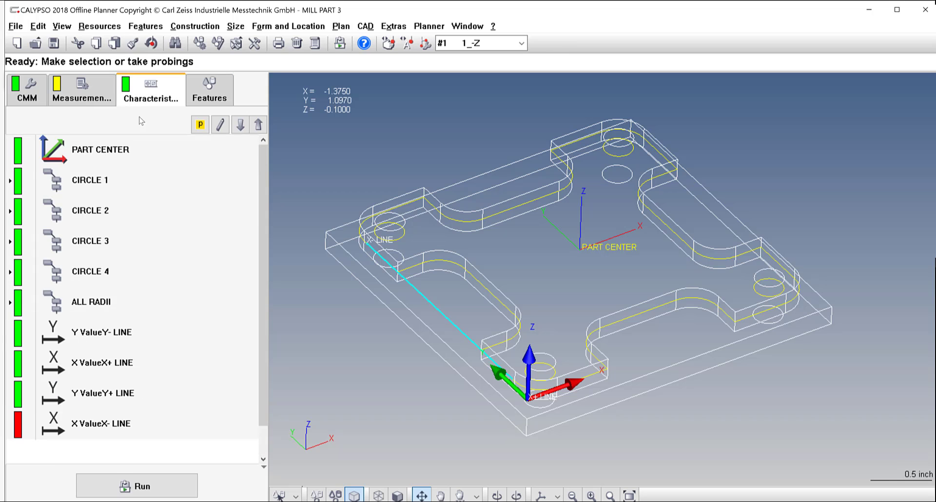
pyautogui.doubleClick(89, 427)
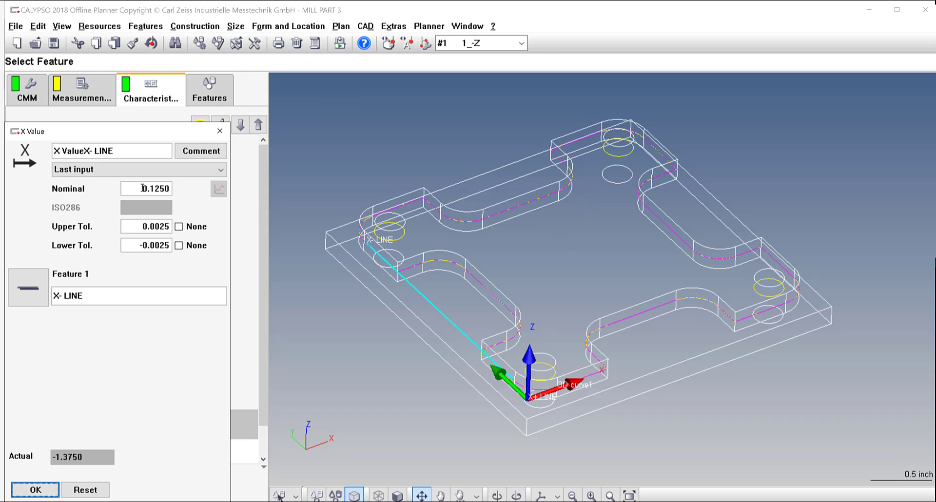
pyautogui.moveTo(141, 189); pyautogui.dragTo(235, 180)
pyautogui.write('-')
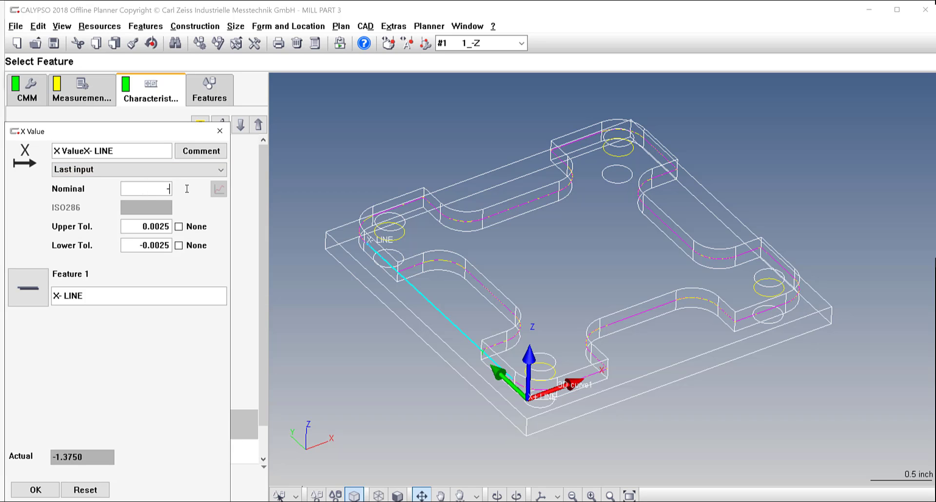
pyautogui.write('1.375')
pyautogui.click(44, 488)
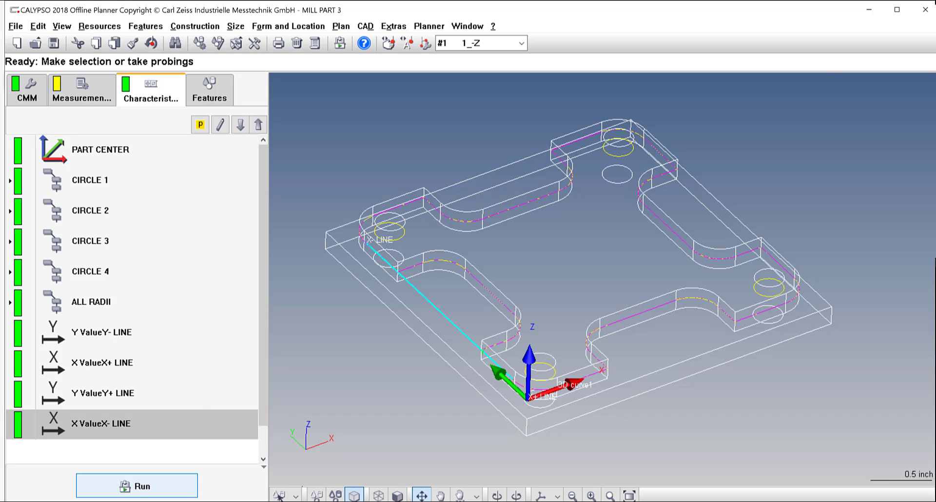
# - Check the 2X overall profile dimension on the MILL PART 3 drawing, and review the X- FEATURES group in CALYPSO
pyautogui.click(128, 501)
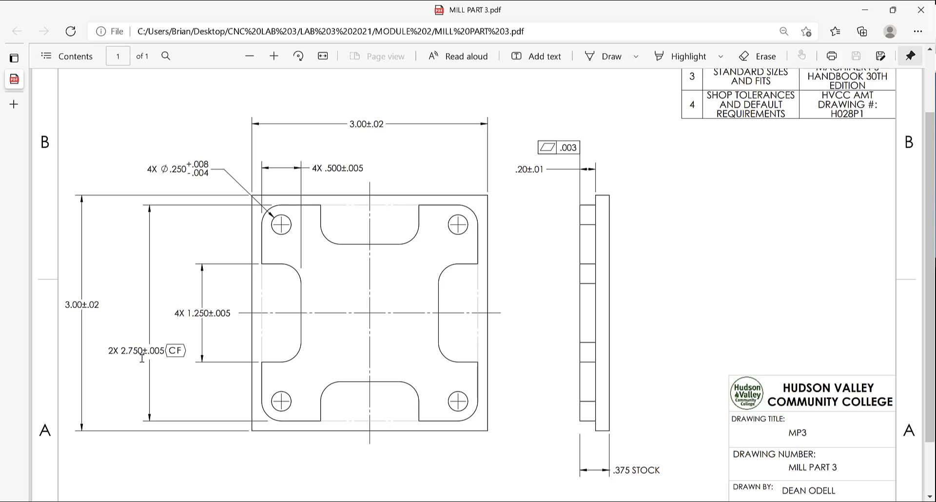
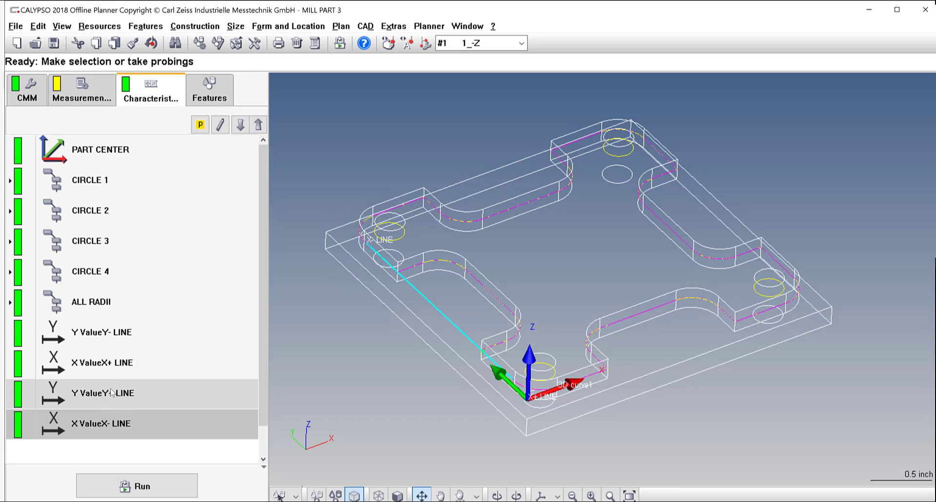
pyautogui.click(120, 445)
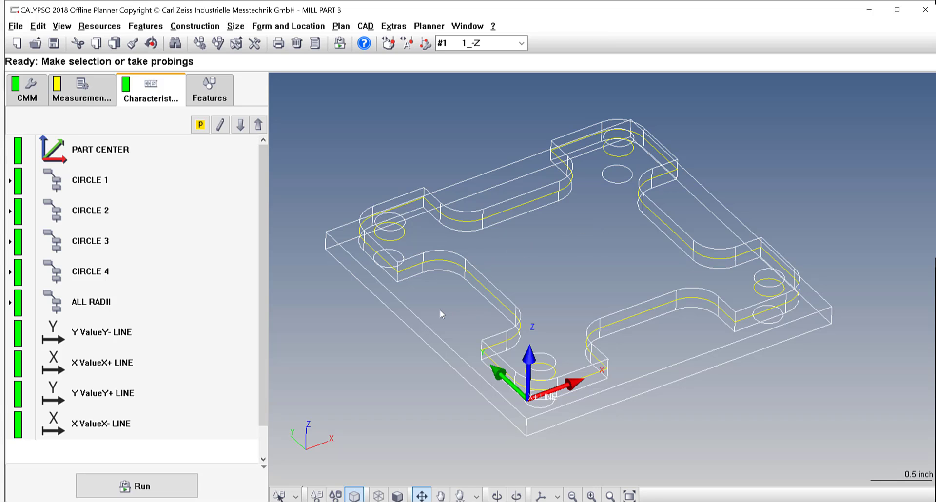
pyautogui.click(210, 91)
pyautogui.scroll(-1, 123, 346)
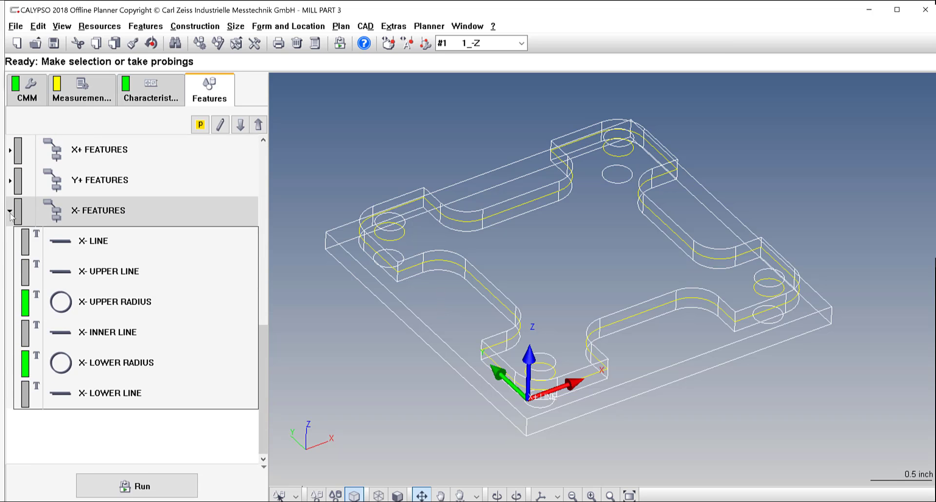
pyautogui.scroll(2, 117, 166)
# - Review the line characteristics after ALL RADII, and check the nominal and tolerances of Y ValueY- LINE
pyautogui.click(151, 91)
pyautogui.click(96, 306)
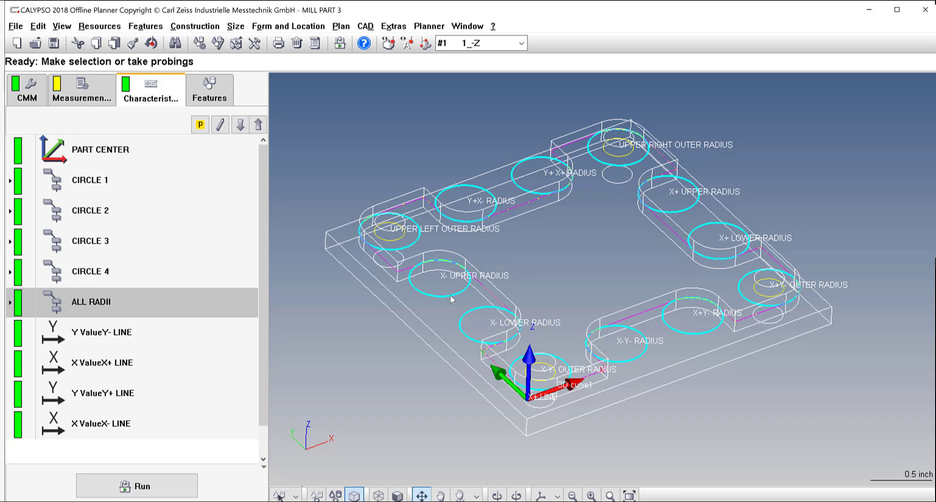
pyautogui.click(98, 363)
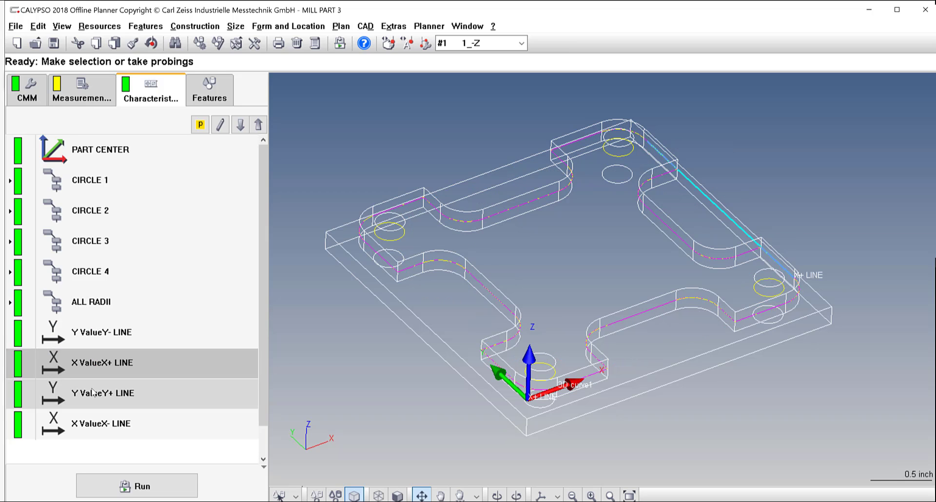
pyautogui.click(98, 393)
pyautogui.click(98, 420)
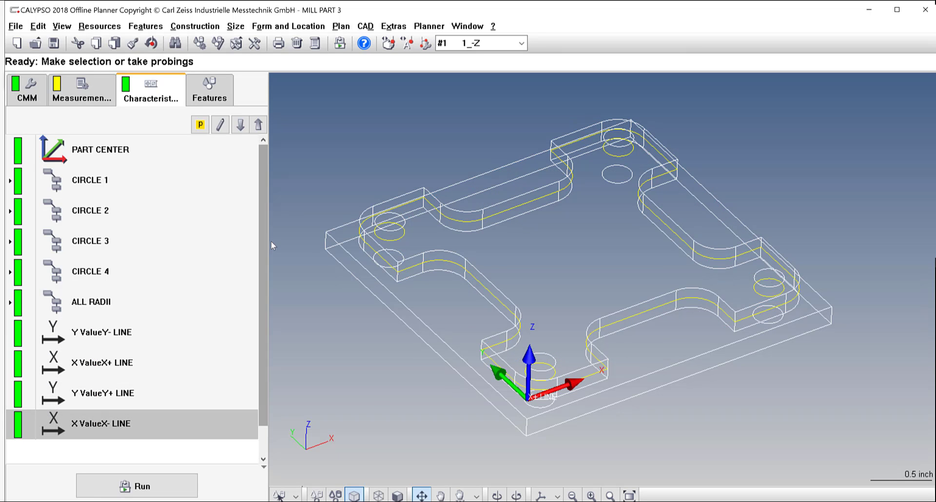
pyautogui.doubleClick(99, 347)
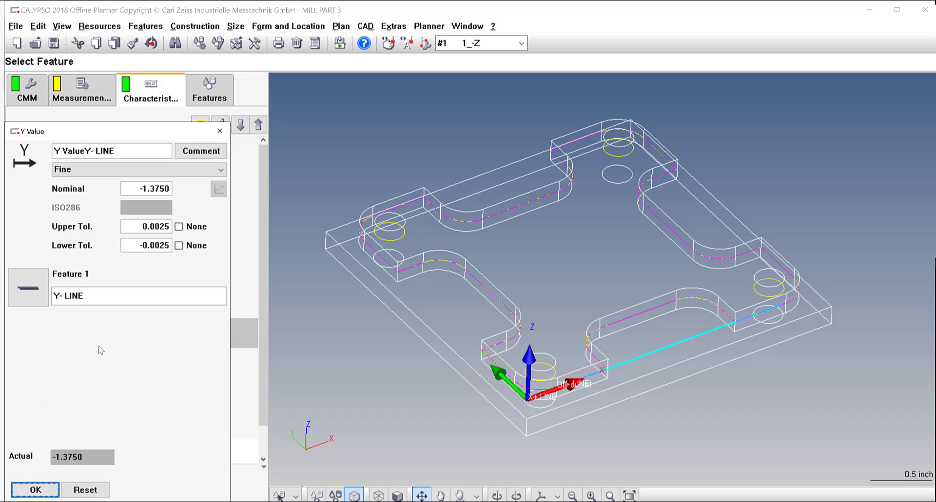
pyautogui.click(34, 488)
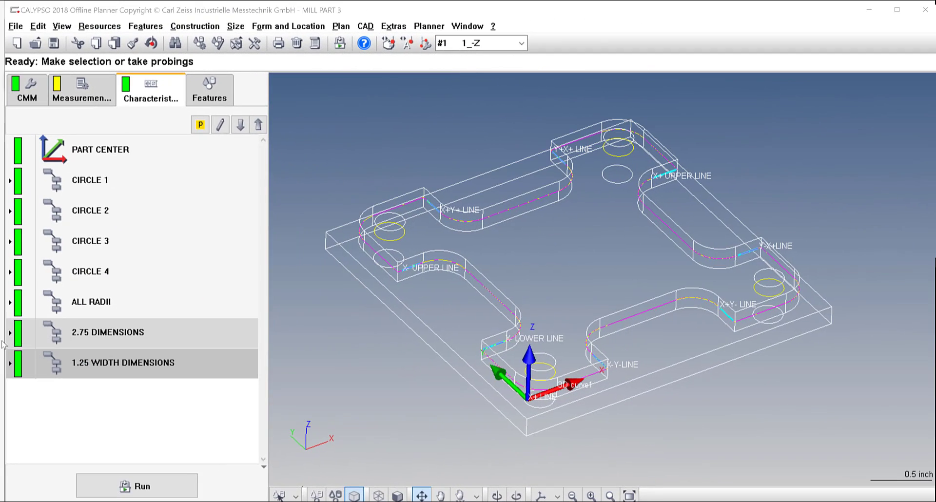
# - Examine the contents of the 2.75 DIMENSIONS group and the settings of X ValueX-Y-LINE in the 1.25 WIDTH DIMENSIONS group
pyautogui.click(10, 334)
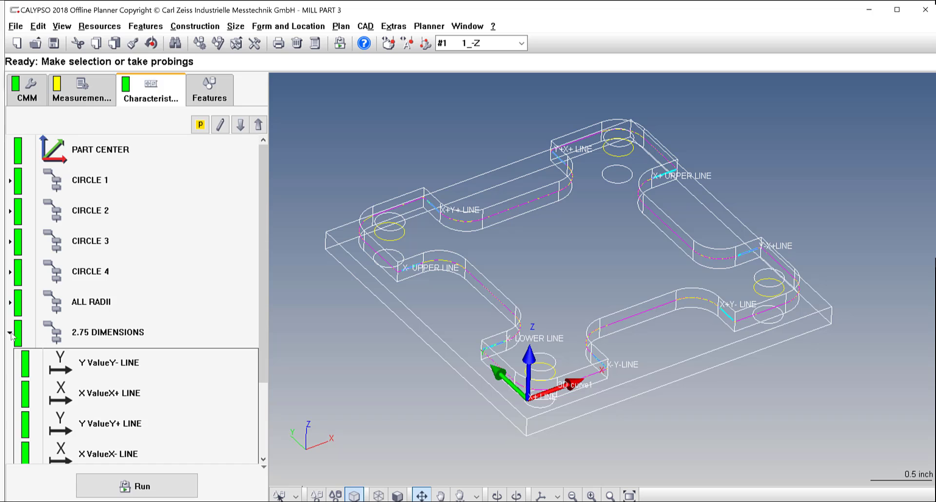
pyautogui.click(10, 334)
pyautogui.scroll(-3, 718, 215)
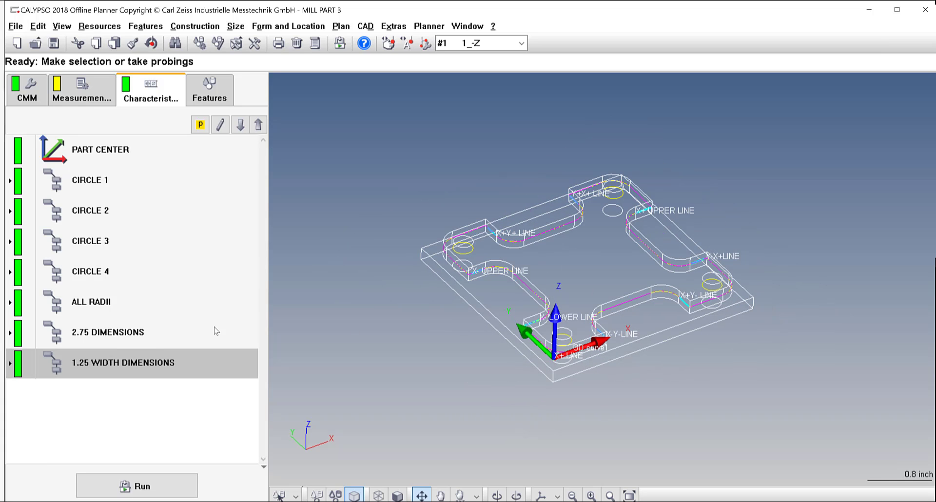
pyautogui.click(9, 363)
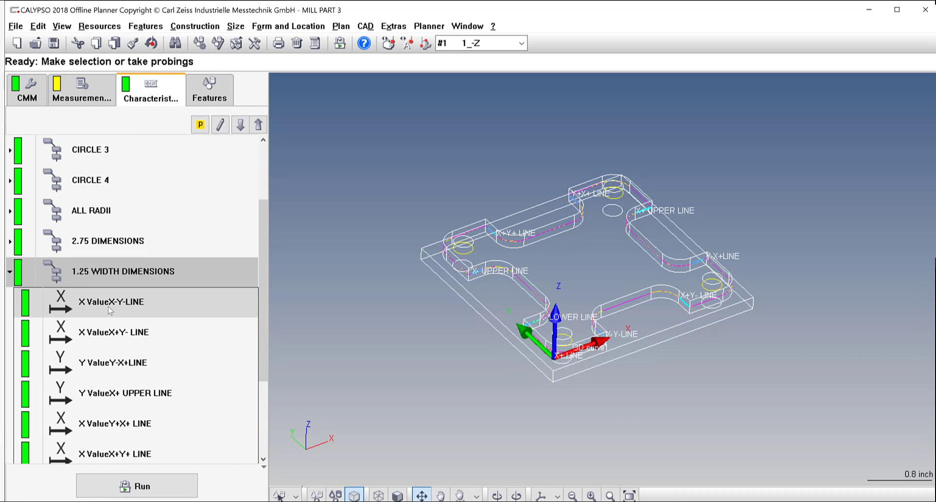
pyautogui.doubleClick(112, 302)
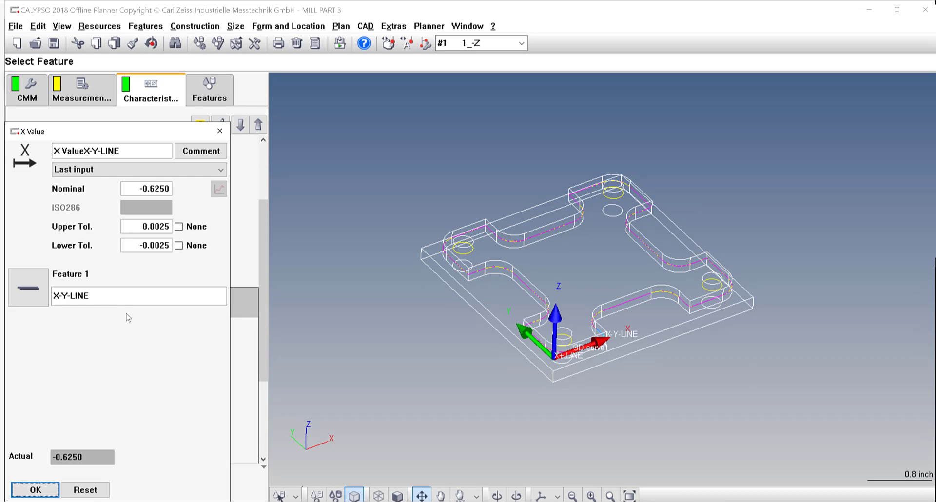
pyautogui.click(35, 490)
# - Check the alignment and toleranced value of Y-X+LINE in the X+ FEATURES group, closing the group when done
pyautogui.click(209, 92)
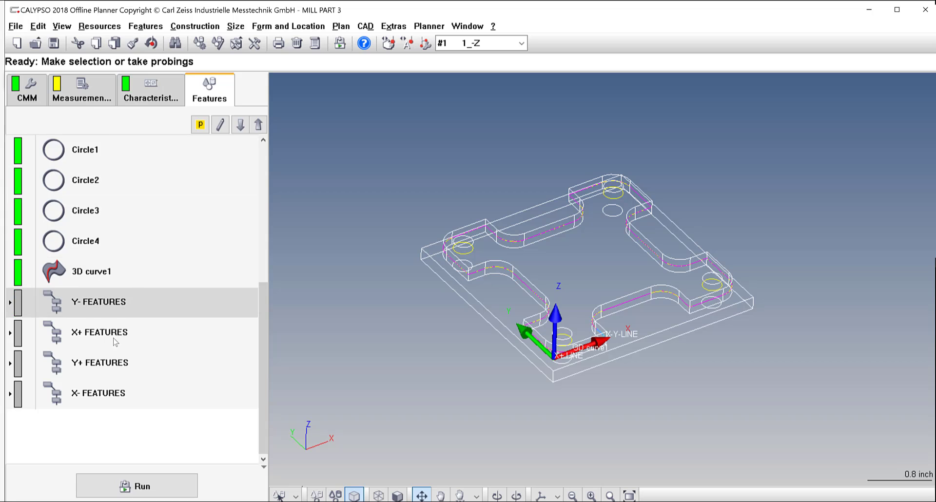
pyautogui.click(10, 332)
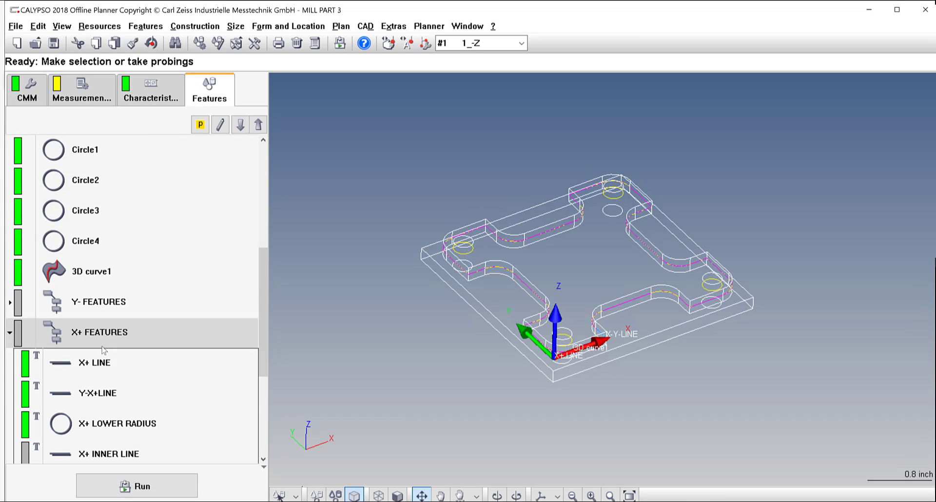
pyautogui.doubleClick(107, 391)
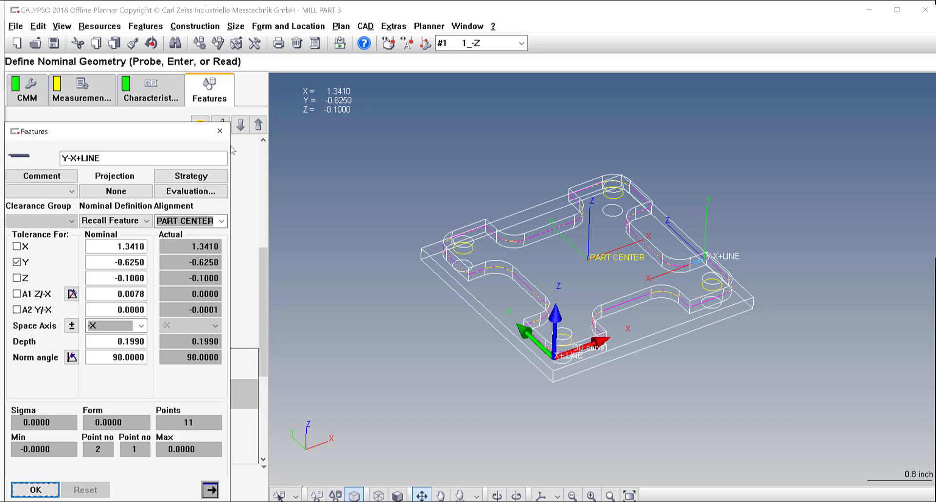
pyautogui.click(219, 130)
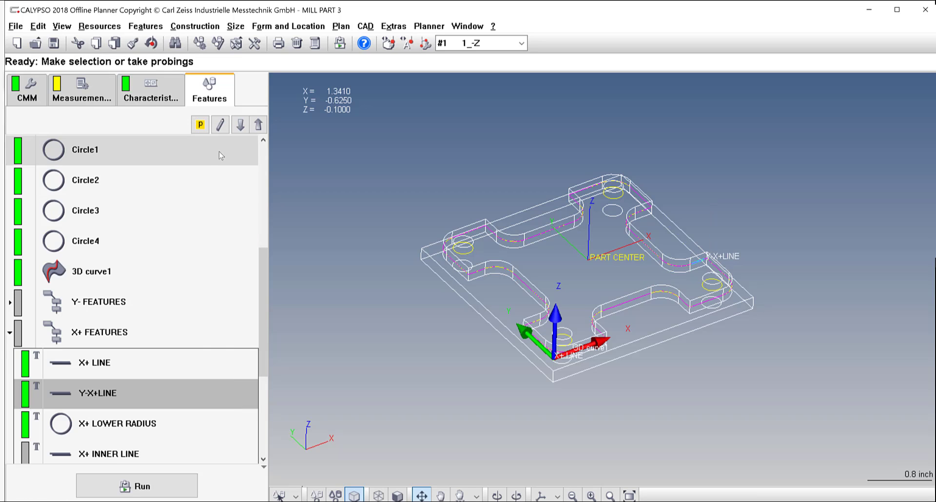
pyautogui.click(9, 333)
# - Check Y ValueX+ UPPER LINE and the remaining characteristics in 1.25 WIDTH DIMENSIONS, closing the group when done
pyautogui.click(151, 92)
pyautogui.click(125, 394)
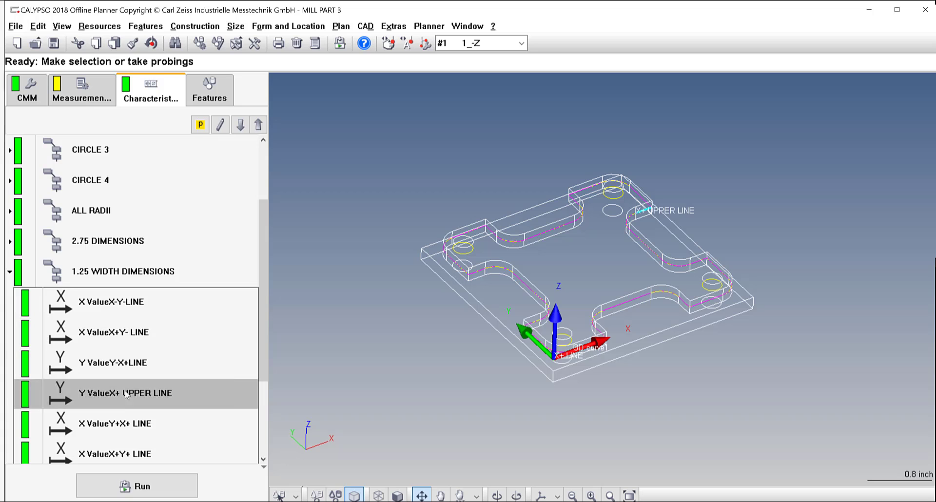
pyautogui.doubleClick(125, 394)
pyautogui.click(31, 487)
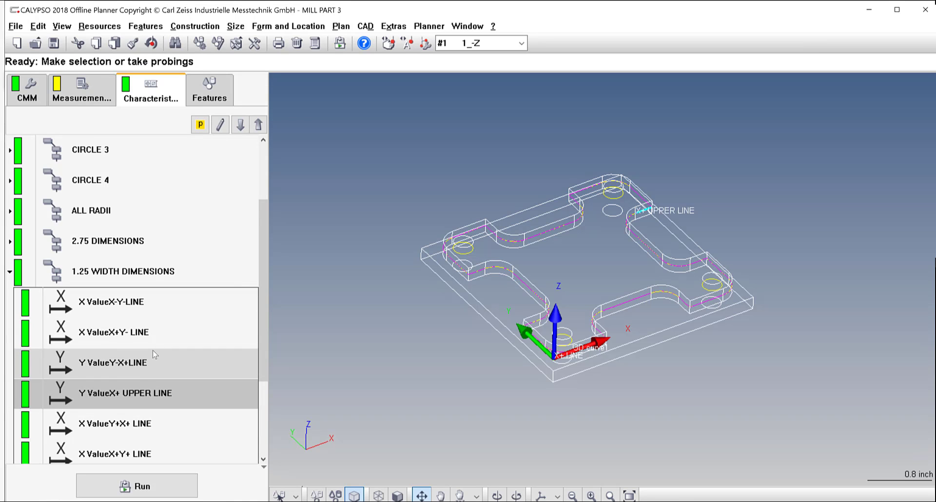
pyautogui.scroll(-2, 154, 354)
pyautogui.click(14, 150)
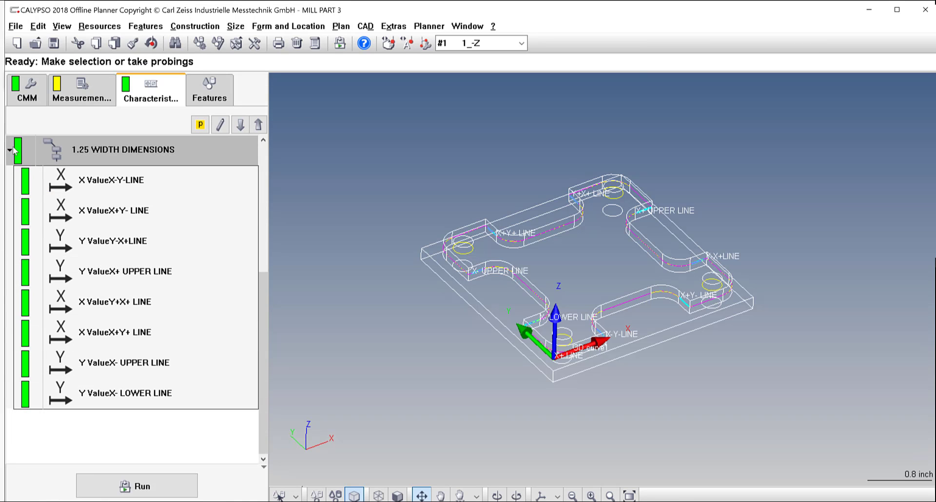
pyautogui.click(10, 150)
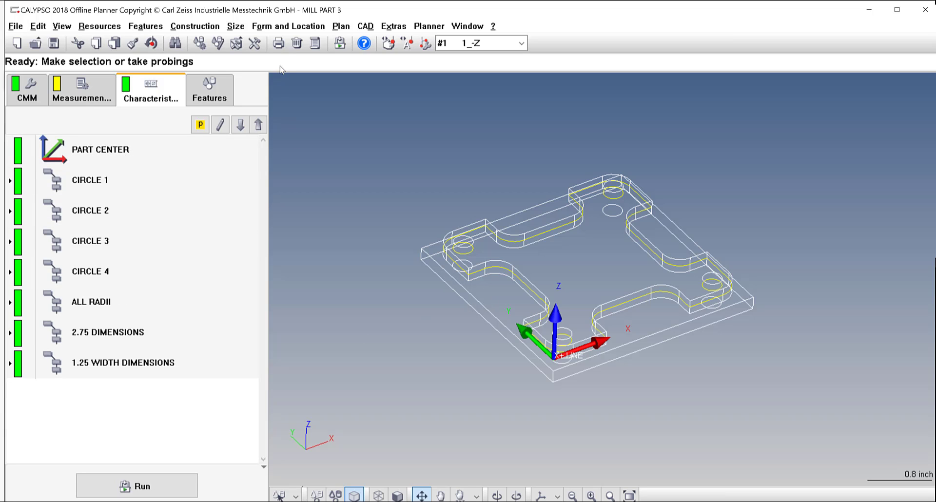
# - Add a Caliper distance characteristic to the plan, and consult the 4X .500 dimension on the MILL PART 3 drawing
pyautogui.click(236, 25)
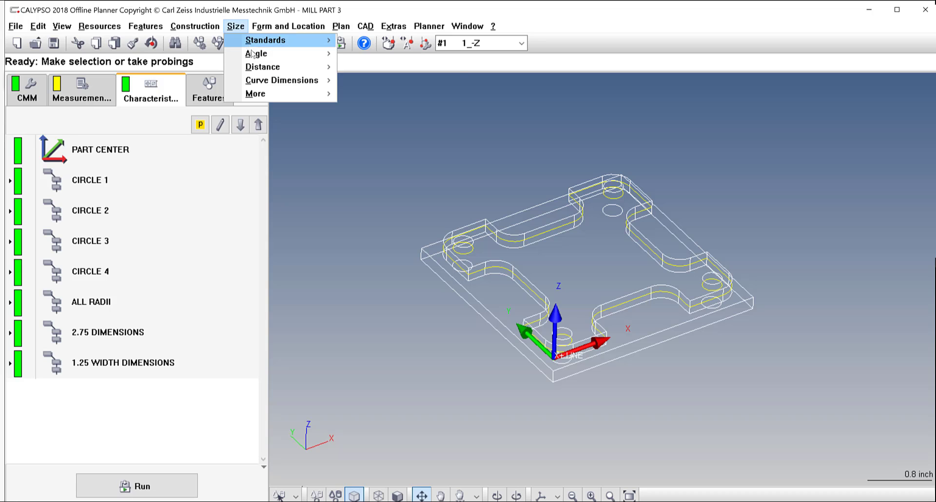
pyautogui.moveTo(264, 67)
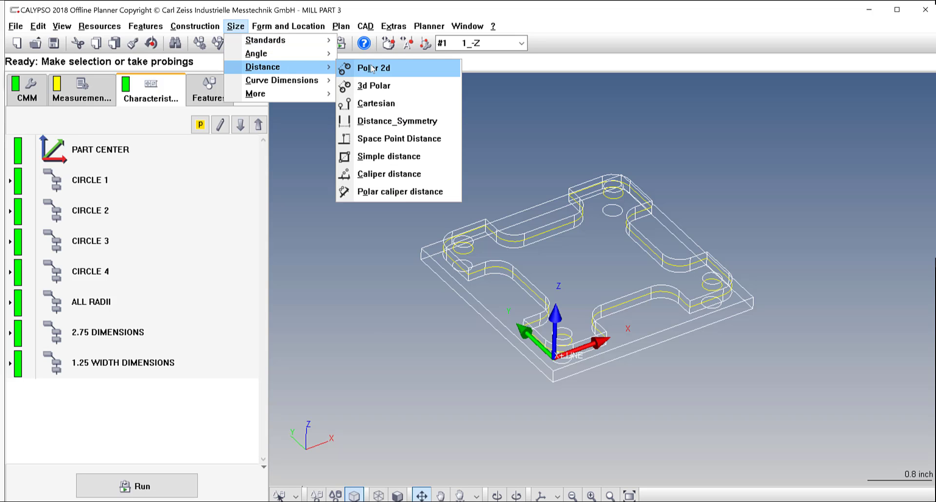
pyautogui.click(403, 174)
pyautogui.click(655, 134)
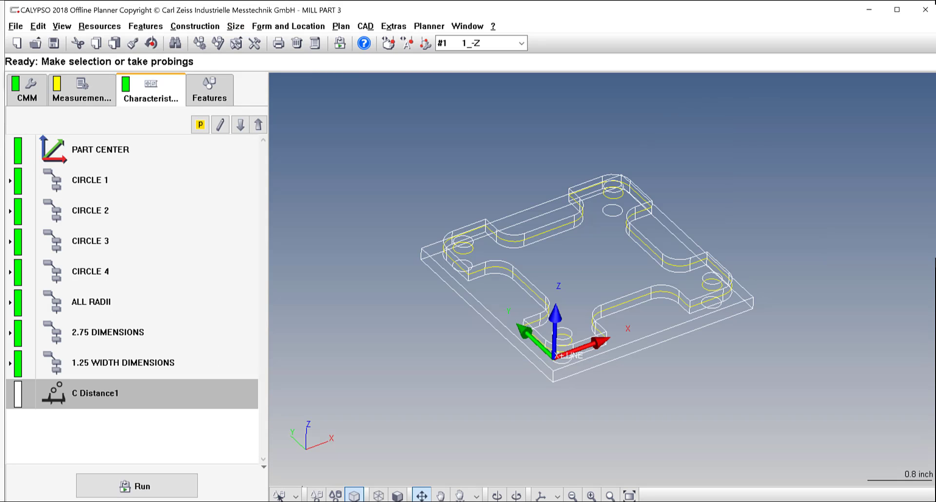
pyautogui.click(183, 501)
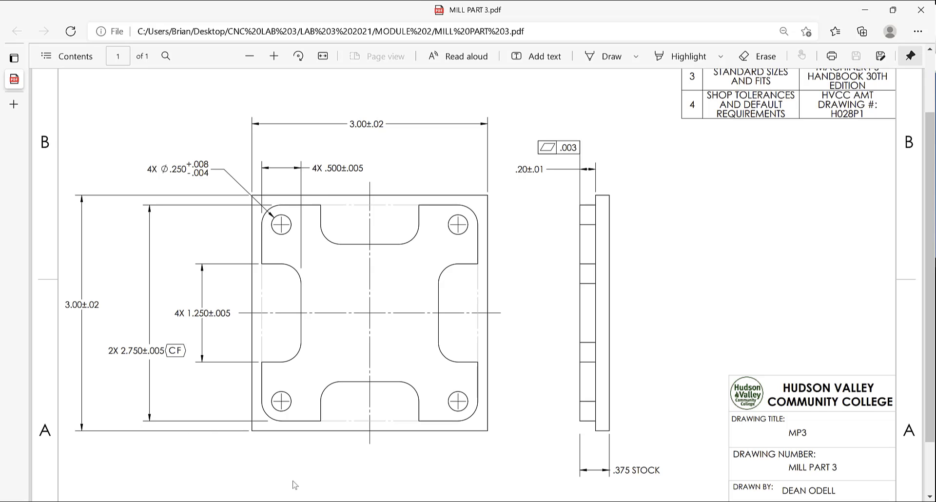
pyautogui.click(301, 501)
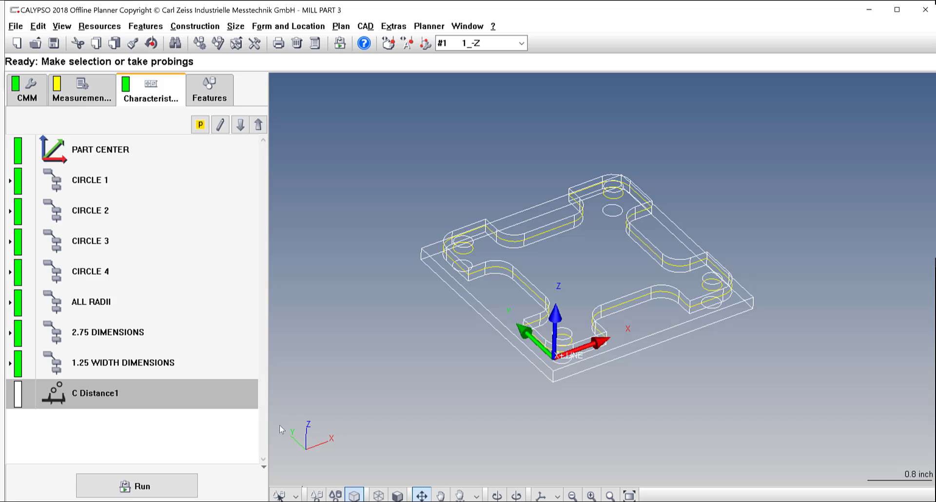
# - Assign Y- LINE and Y- INNER LINE as the two features of the new caliper distance
pyautogui.doubleClick(112, 399)
pyautogui.click(102, 242)
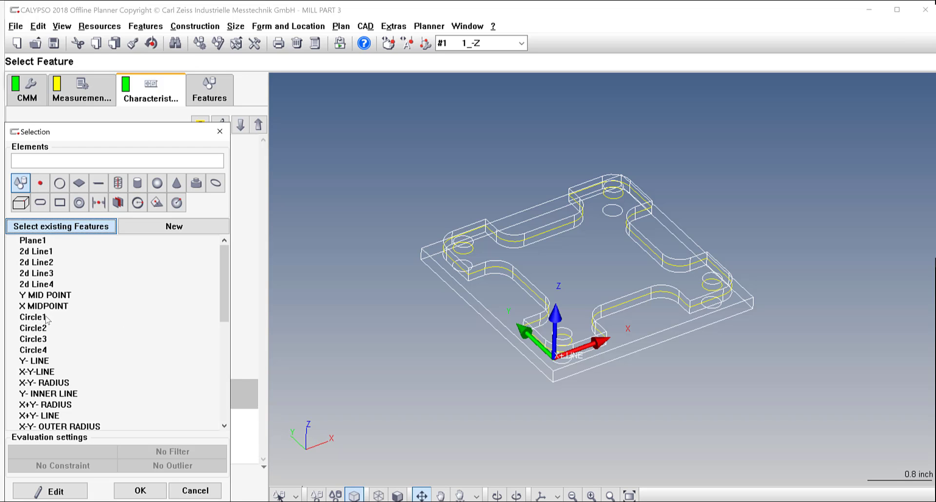
pyautogui.scroll(-2, 44, 319)
pyautogui.click(38, 318)
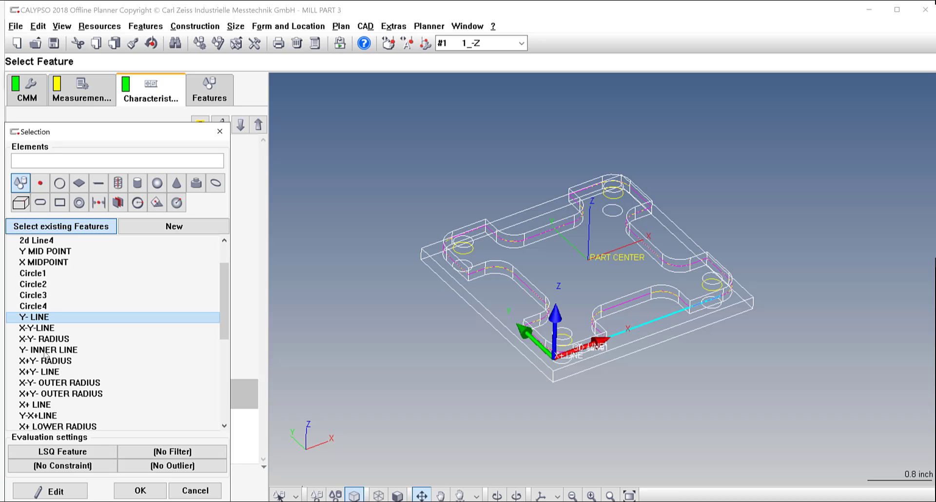
pyautogui.click(140, 490)
pyautogui.click(29, 281)
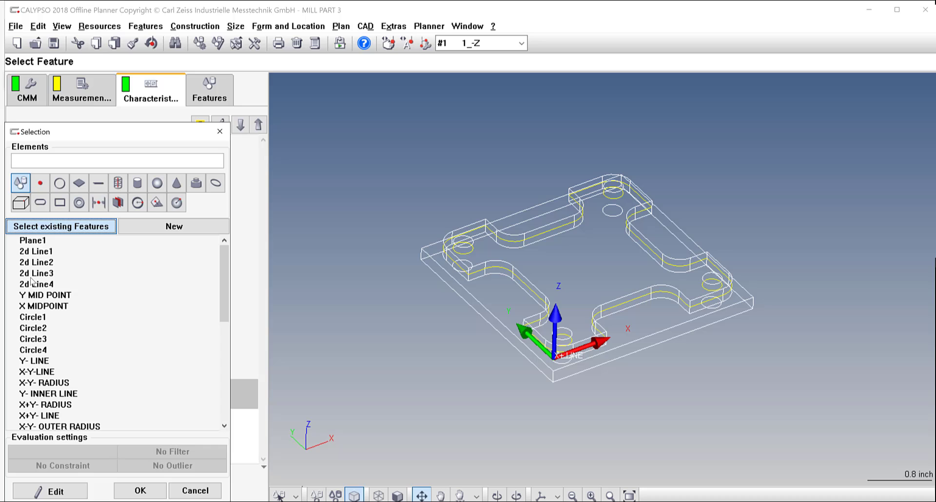
pyautogui.click(47, 395)
pyautogui.click(139, 490)
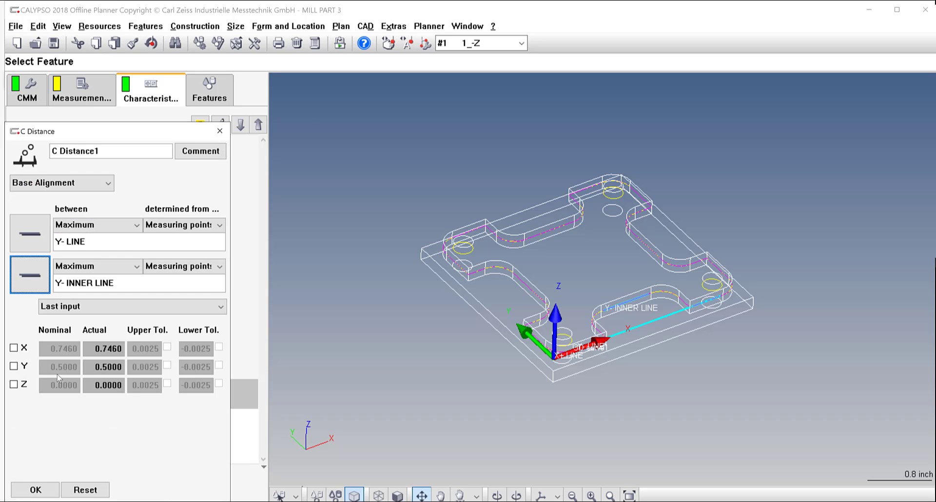
# - Evaluate the caliper distance in Y only, with tolerances of +0.0050 and -0.0050
pyautogui.click(13, 365)
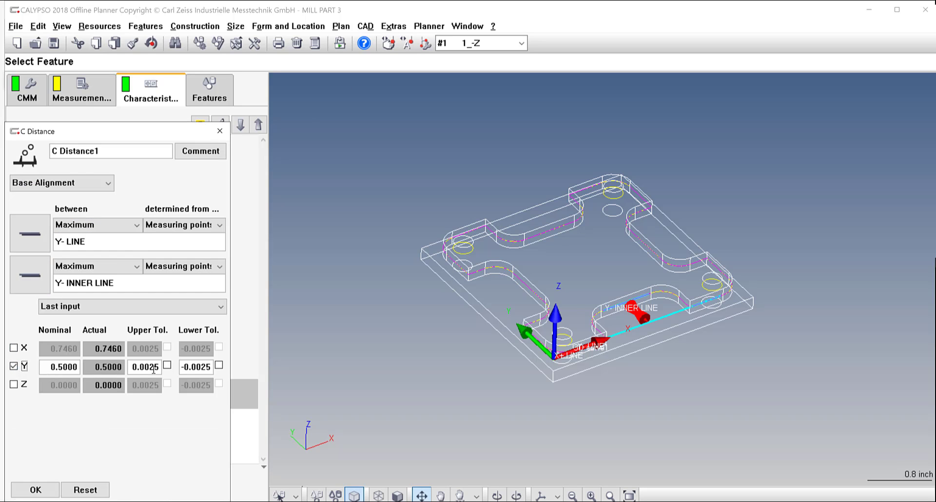
pyautogui.moveTo(150, 368); pyautogui.dragTo(211, 367)
pyautogui.write('5')
pyautogui.click(206, 367)
pyautogui.write('50')
# - Name the caliper distance Y- POCKET DEPTH and accept its definition
pyautogui.press('BackSpace')
pyautogui.press('BackSpace')
pyautogui.press('BackSpace')
pyautogui.press('BackSpace')
pyautogui.press('BackSpace')
pyautogui.press('BackSpace')
pyautogui.press('BackSpace')
pyautogui.press('BackSpace')
pyautogui.press('BackSpace')
pyautogui.press('BackSpace')
pyautogui.press('BackSpace')
pyautogui.press('BackSpace')
pyautogui.press('BackSpace')
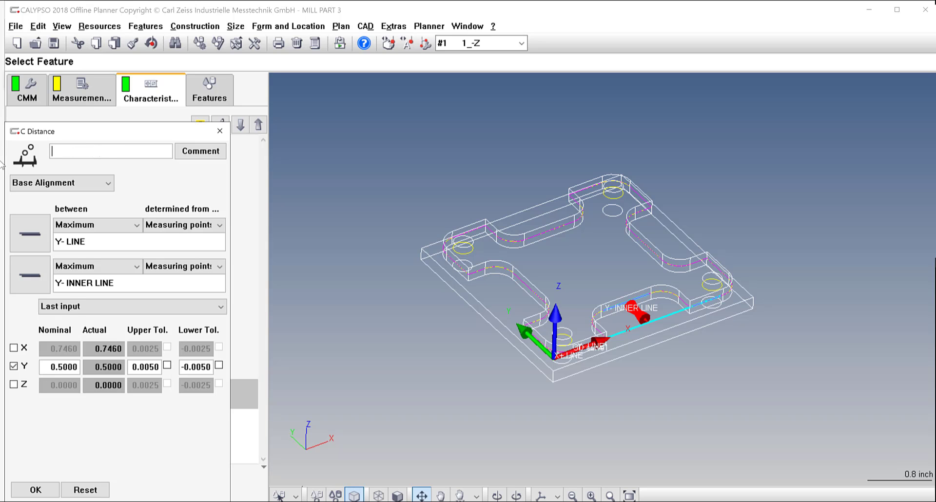
pyautogui.write('Y- POCKET DEPTH')
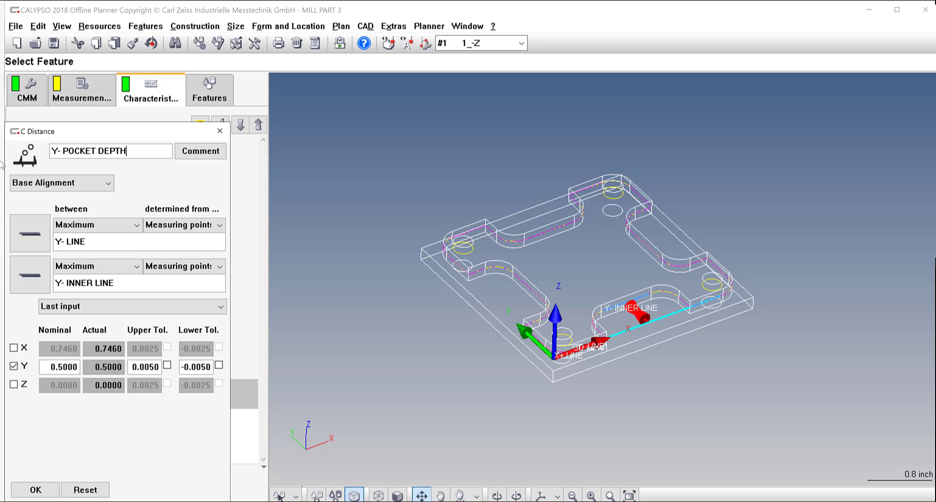
pyautogui.click(27, 493)
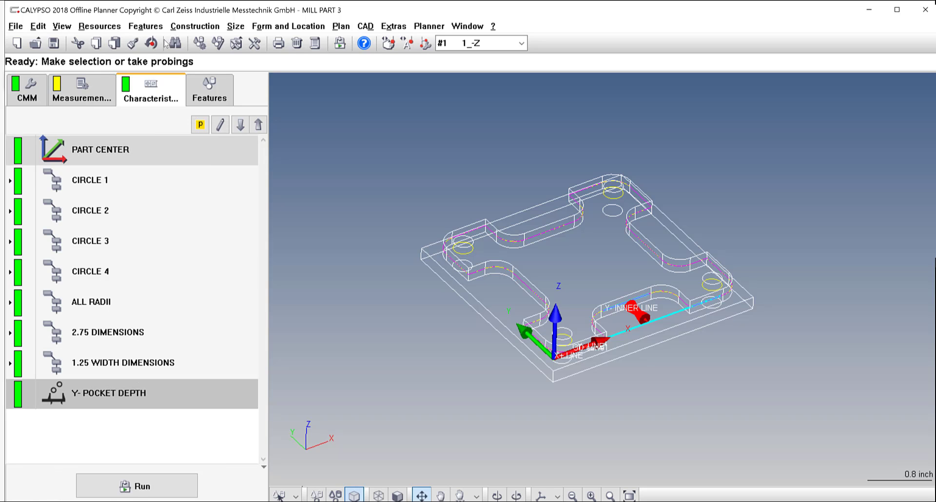
# - Add another Caliper distance characteristic to the plan and assign X+ LINE as its first feature
pyautogui.click(235, 25)
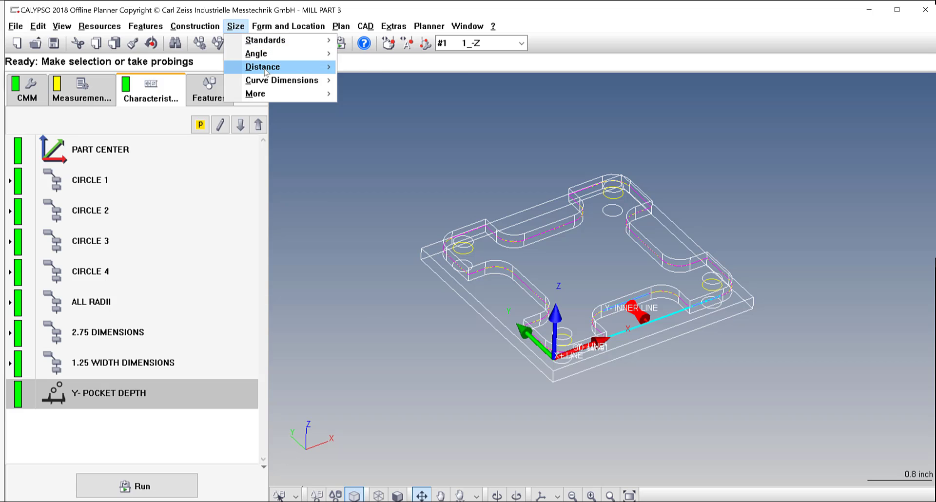
pyautogui.moveTo(264, 71)
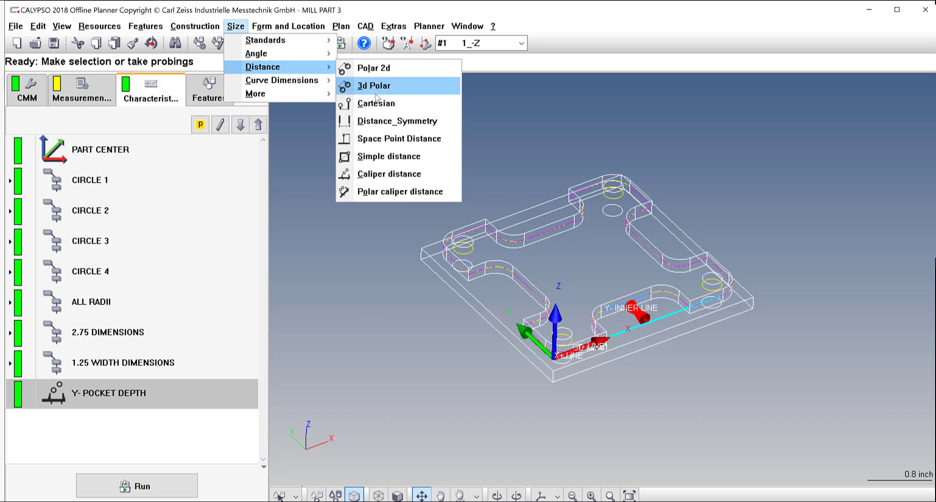
pyautogui.click(394, 165)
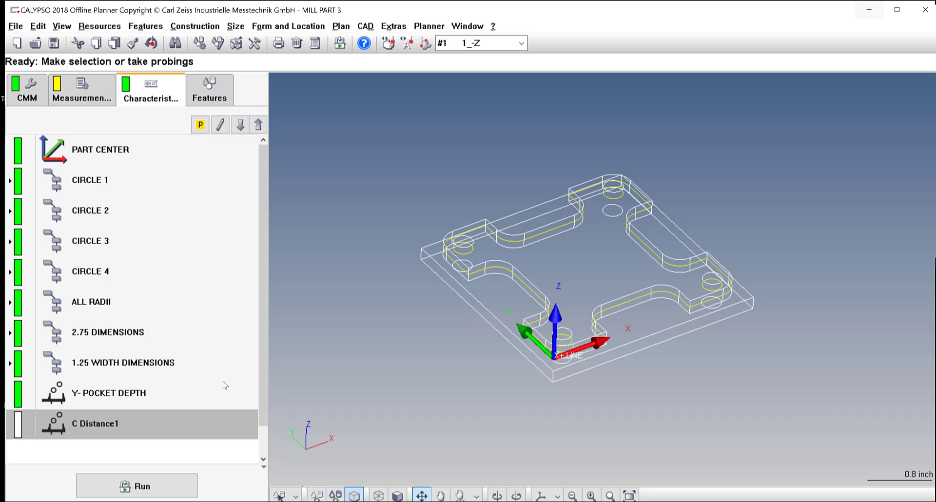
pyautogui.doubleClick(138, 424)
pyautogui.click(30, 244)
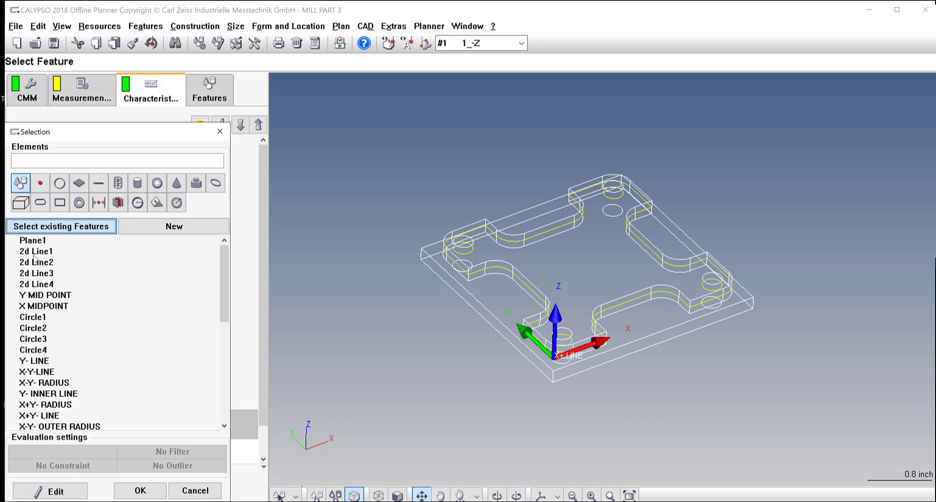
pyautogui.scroll(-1, 71, 379)
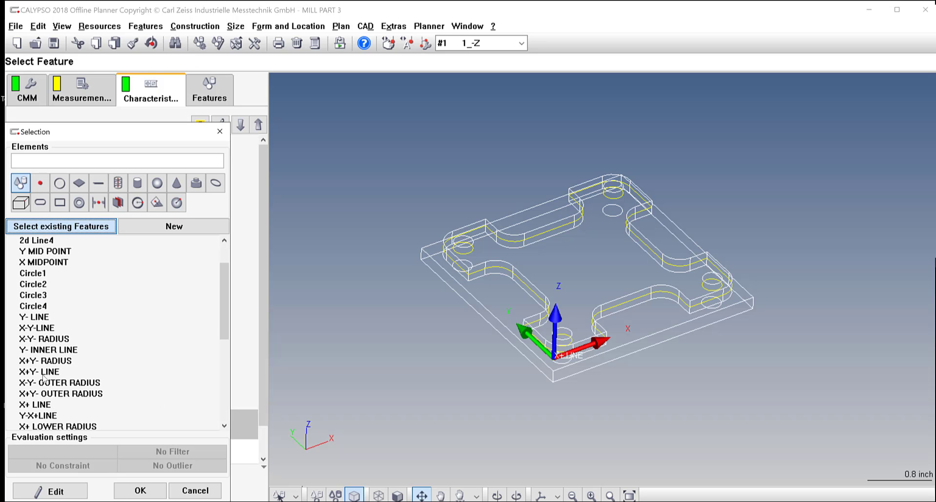
pyautogui.click(47, 407)
pyautogui.click(139, 491)
# - Assign X+ INNER LINE as the second feature of the new caliper distance
pyautogui.click(32, 284)
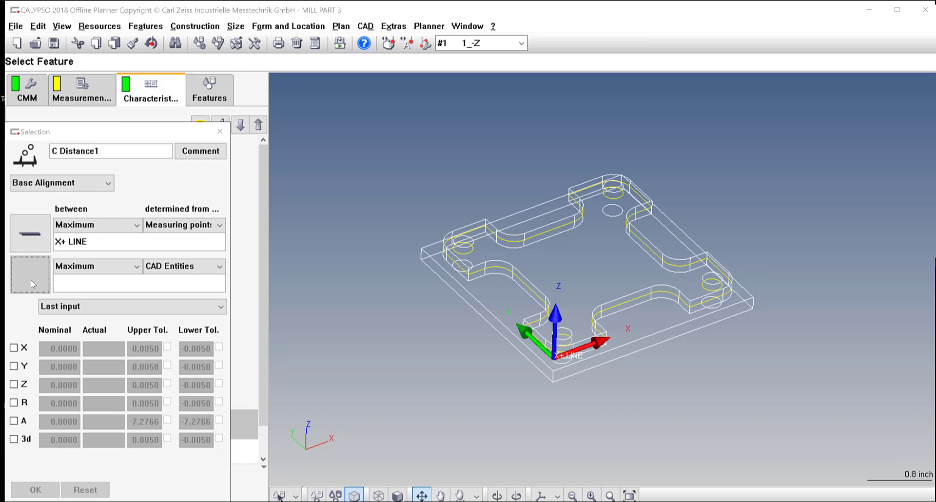
pyautogui.scroll(-2, 61, 380)
pyautogui.click(62, 375)
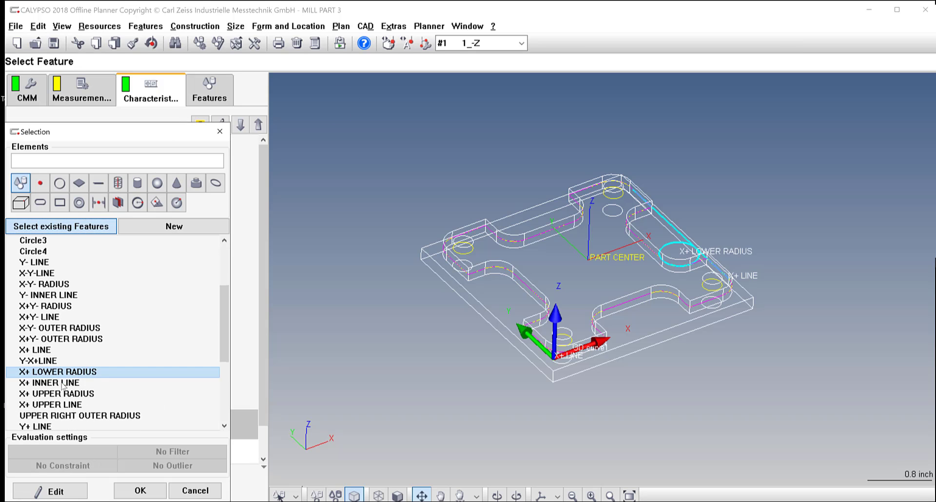
pyautogui.click(62, 384)
pyautogui.click(140, 491)
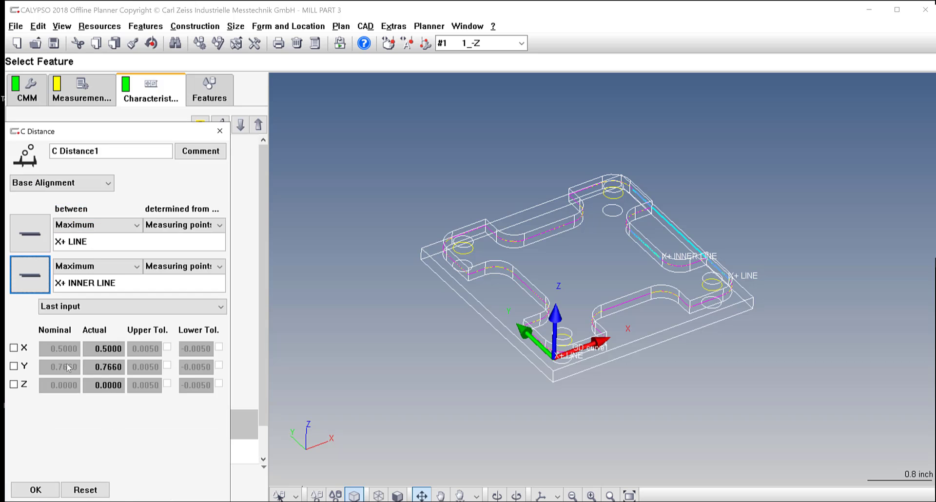
# - Evaluate the caliper distance in X only, and name it X+ POCKET DEPTH
pyautogui.click(14, 348)
pyautogui.tripleClick(110, 156)
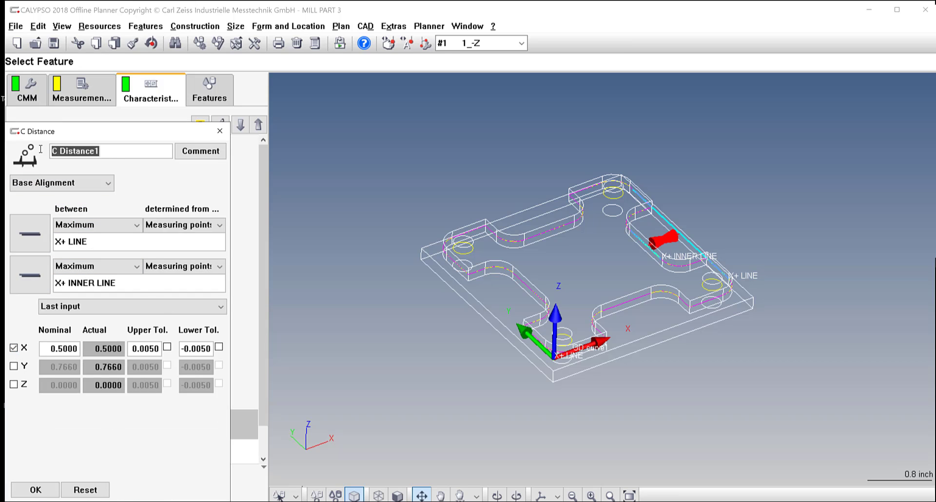
pyautogui.write('X+ PO')
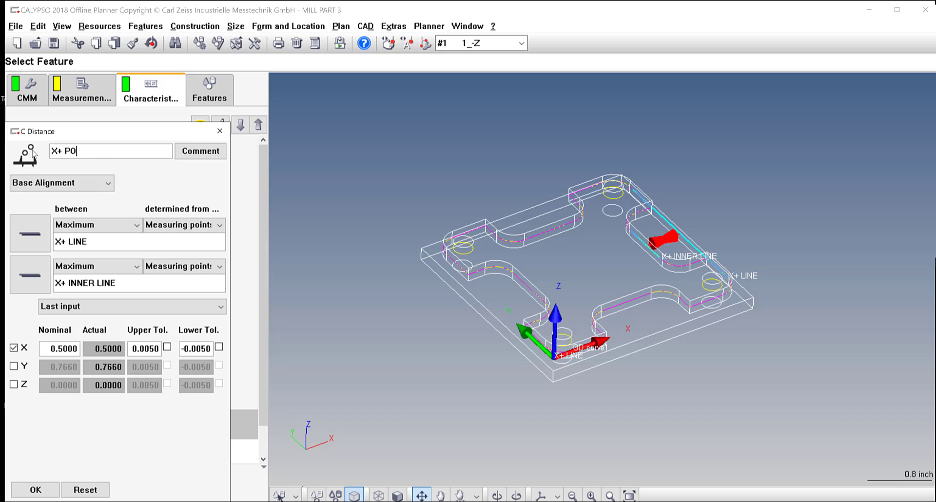
pyautogui.write('CKET DEPTH')
pyautogui.click(36, 490)
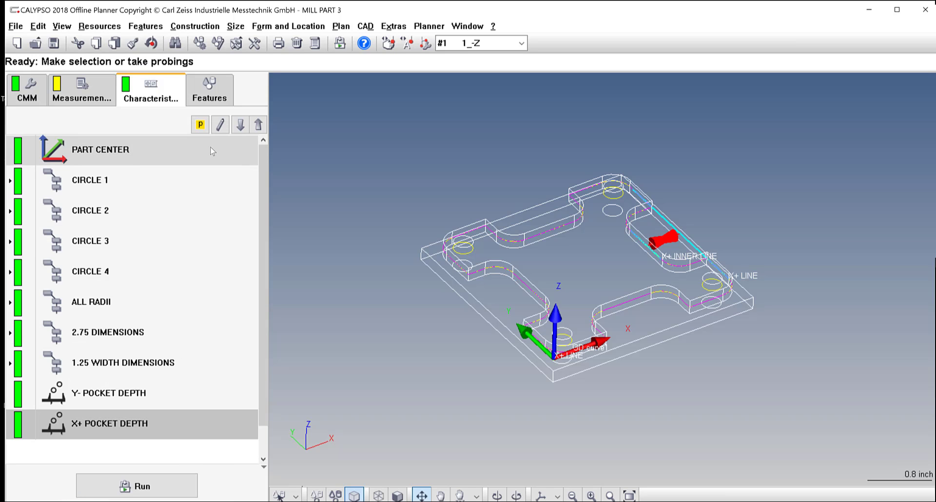
# - Add a third pocket-depth Caliper distance to the plan with Y+ LINE as its first feature
pyautogui.click(236, 25)
pyautogui.moveTo(303, 67)
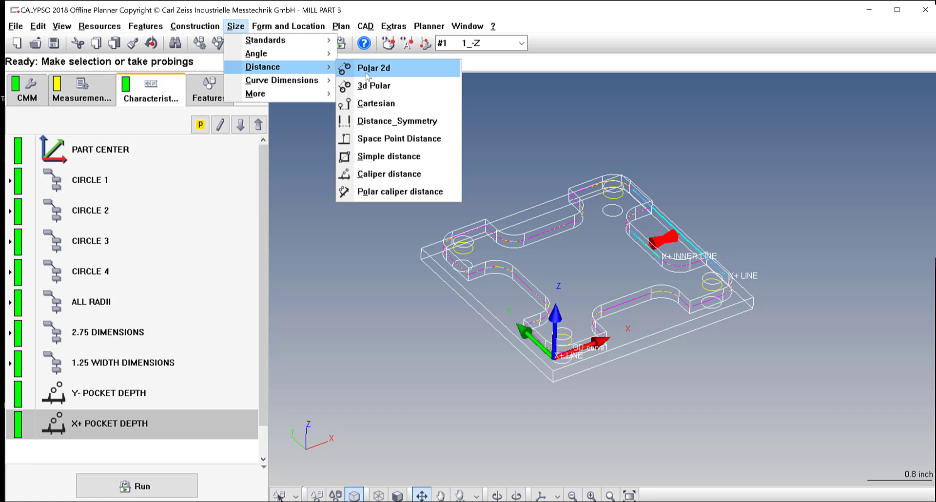
pyautogui.click(385, 174)
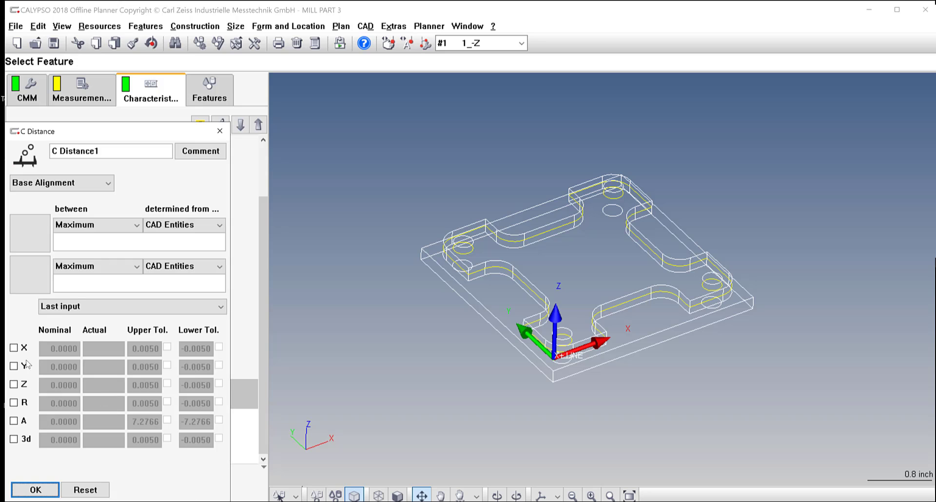
pyautogui.click(29, 233)
pyautogui.scroll(-3, 65, 341)
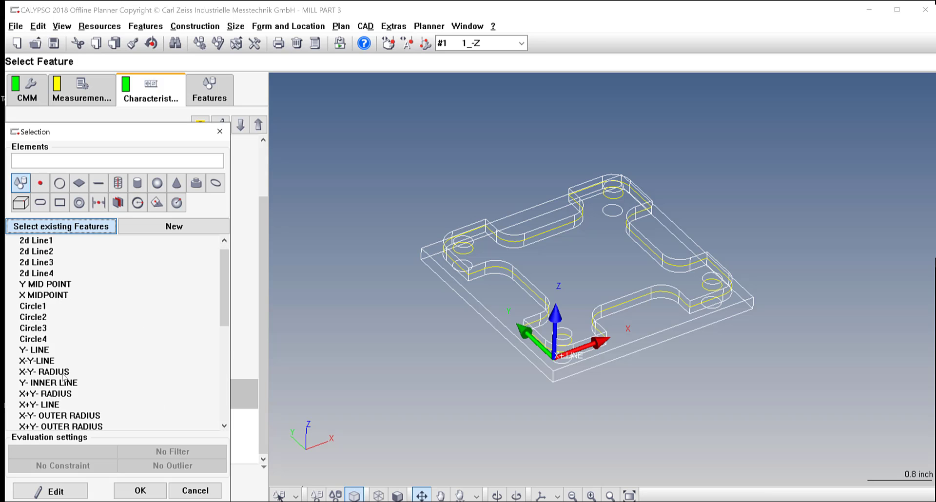
pyautogui.scroll(-2, 63, 374)
pyautogui.click(47, 391)
pyautogui.click(139, 489)
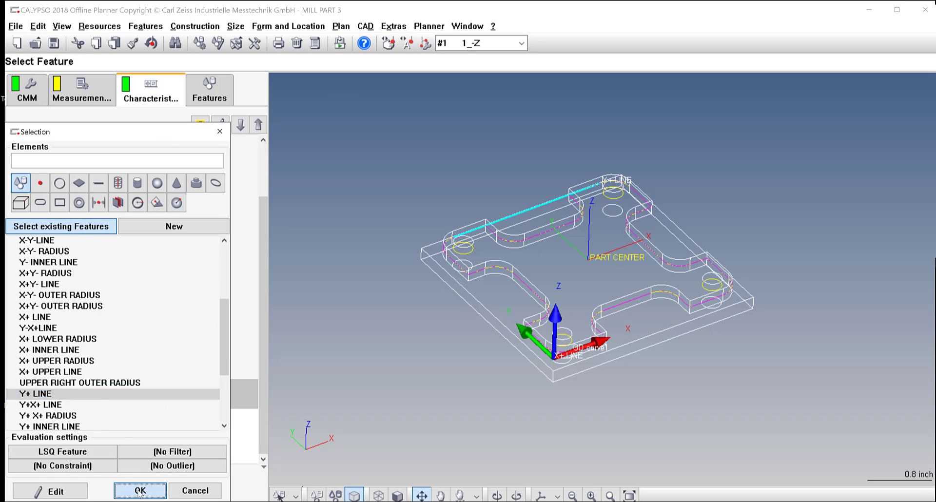
# - Assign Y+ INNER LINE as the second feature of the caliper distance that starts from Y+ LINE
pyautogui.click(39, 261)
pyautogui.scroll(-4, 46, 377)
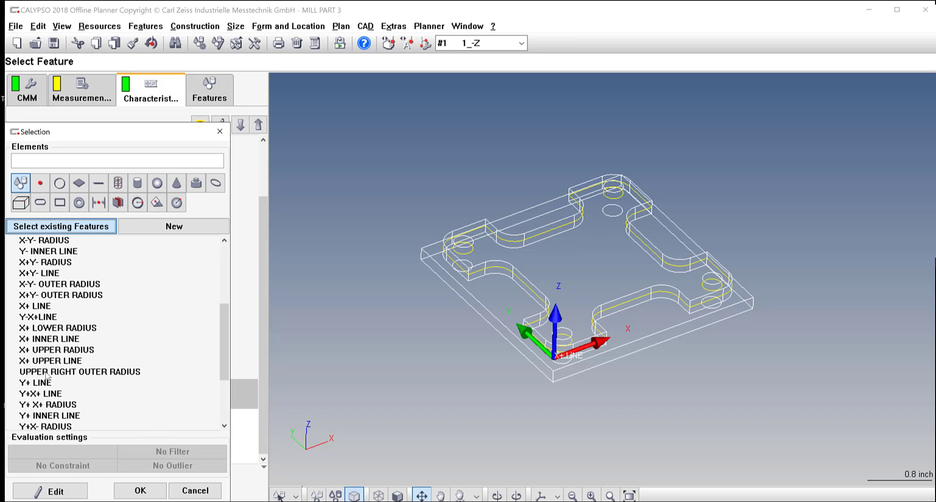
pyautogui.scroll(-2, 46, 393)
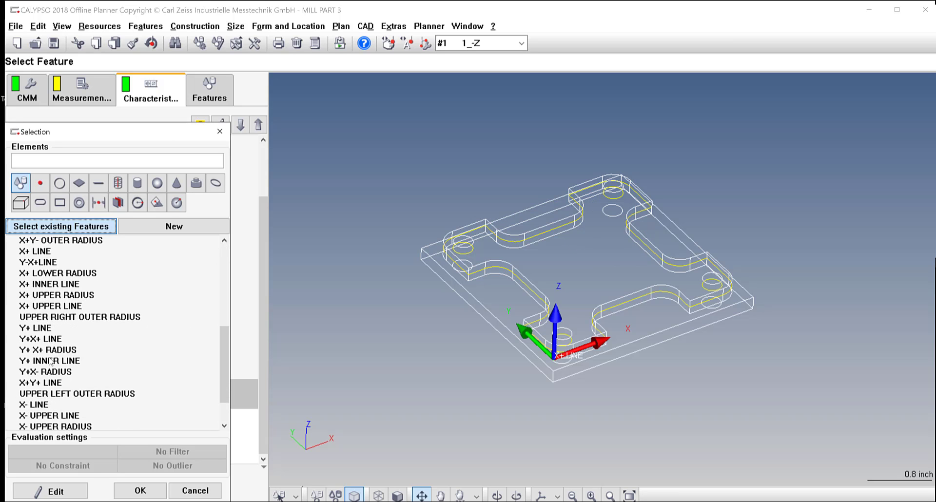
pyautogui.click(50, 362)
pyautogui.click(140, 490)
# - Evaluate the caliper distance in Y only, and name it Y+ POCKET DEPTH
pyautogui.click(14, 366)
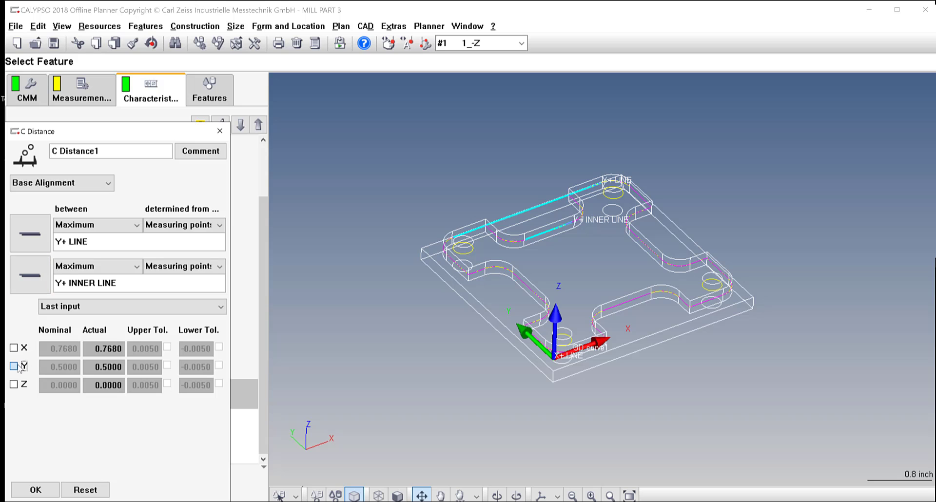
pyautogui.click(96, 150)
pyautogui.moveTo(96, 150); pyautogui.dragTo(1, 151)
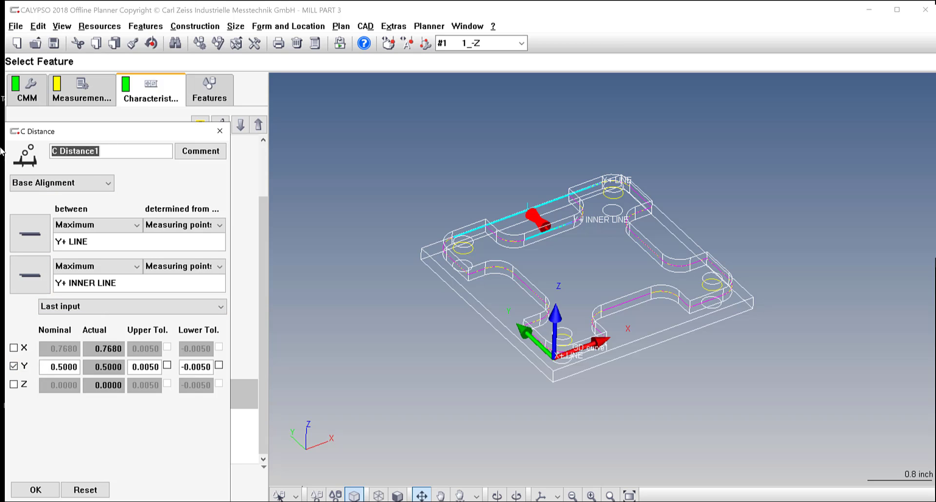
pyautogui.write('T')
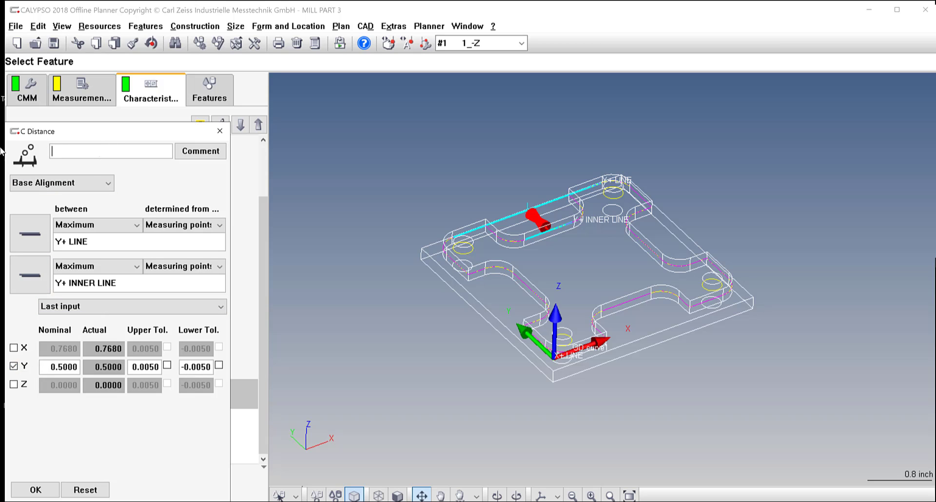
pyautogui.write('+ POCKET DEPTH')
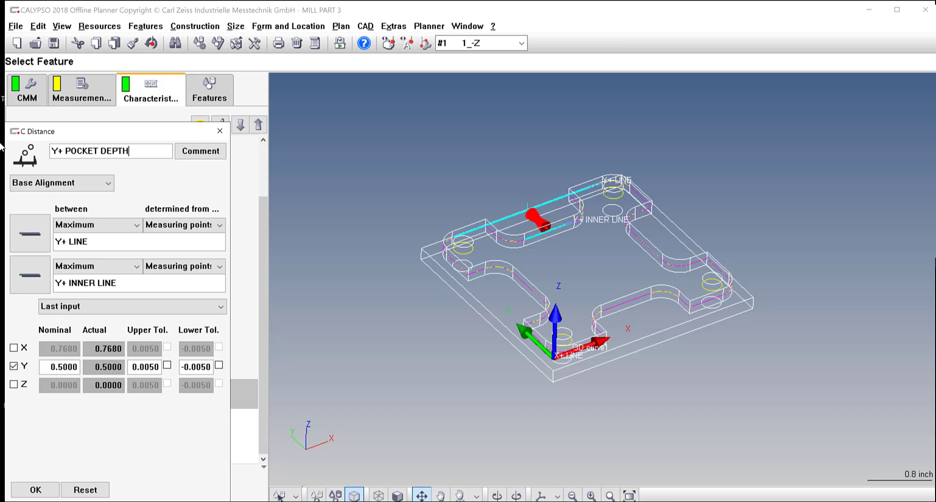
pyautogui.click(35, 490)
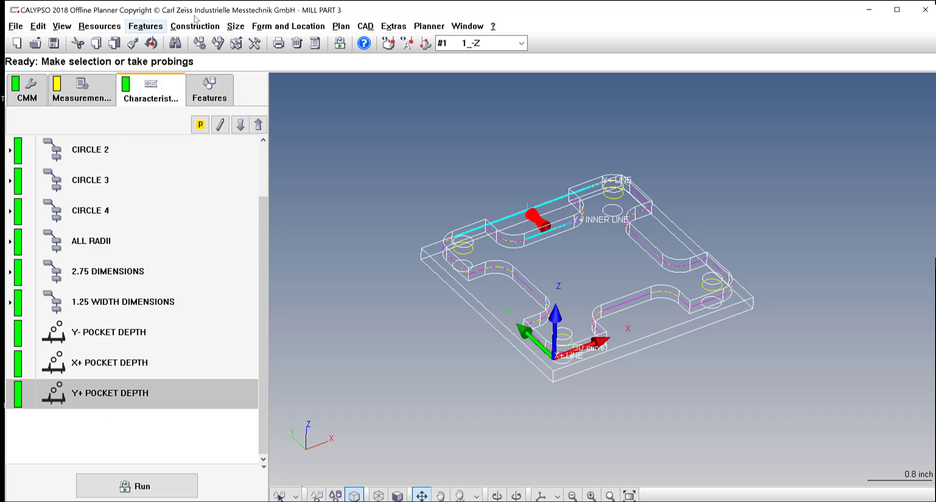
# - Add a fourth pocket-depth Caliper distance to the plan with X- LINE as its first feature
pyautogui.click(236, 25)
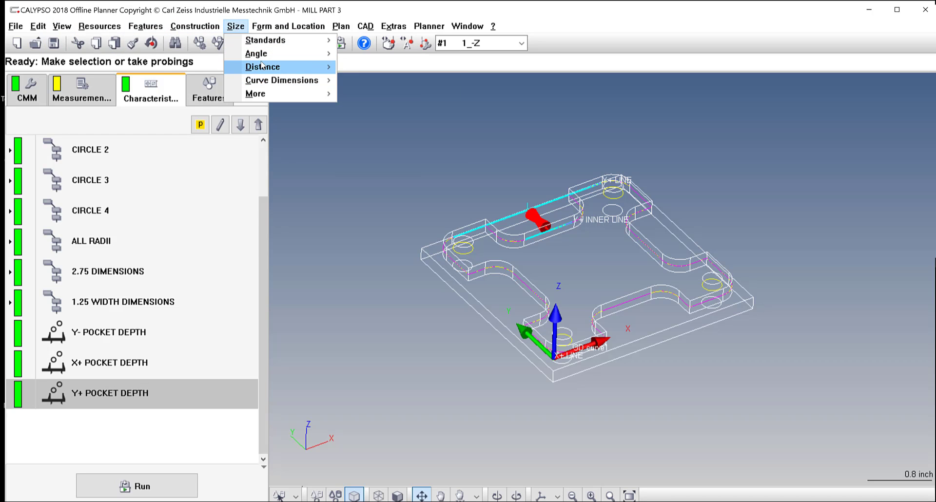
pyautogui.moveTo(262, 63)
pyautogui.click(370, 172)
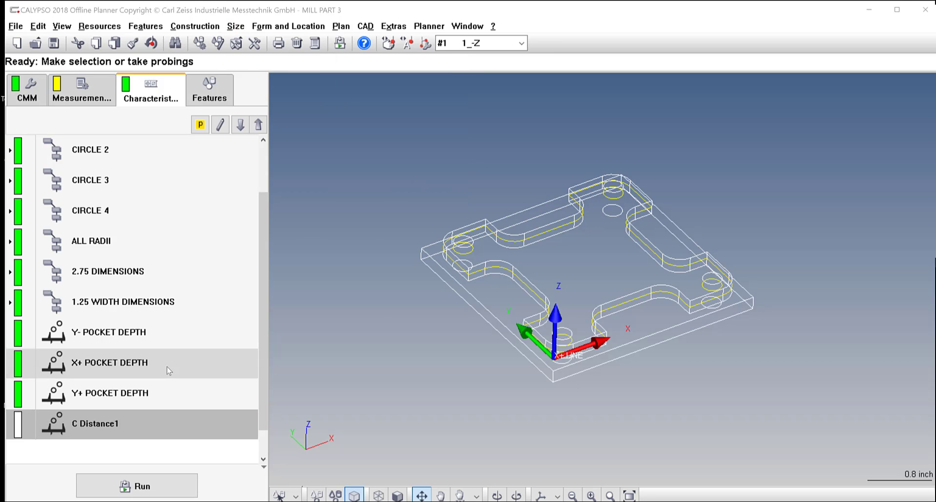
pyautogui.doubleClick(124, 429)
pyautogui.click(39, 245)
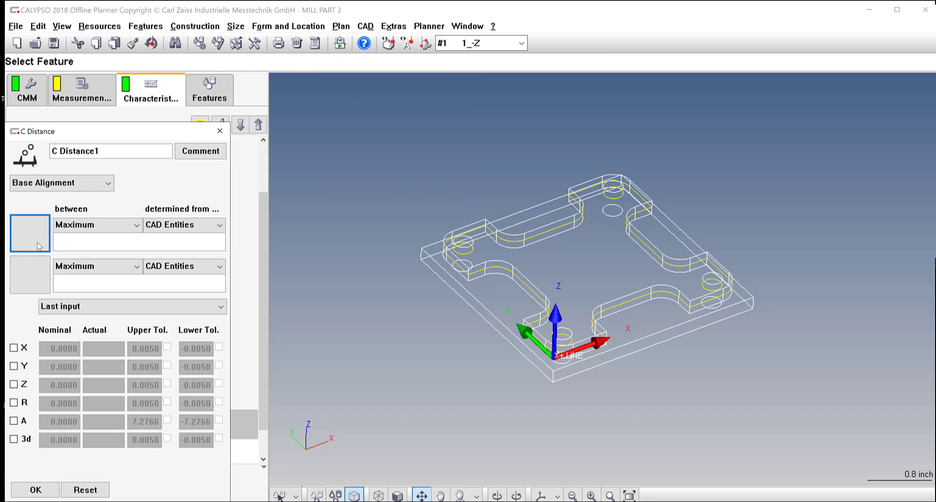
pyautogui.scroll(-6, 51, 386)
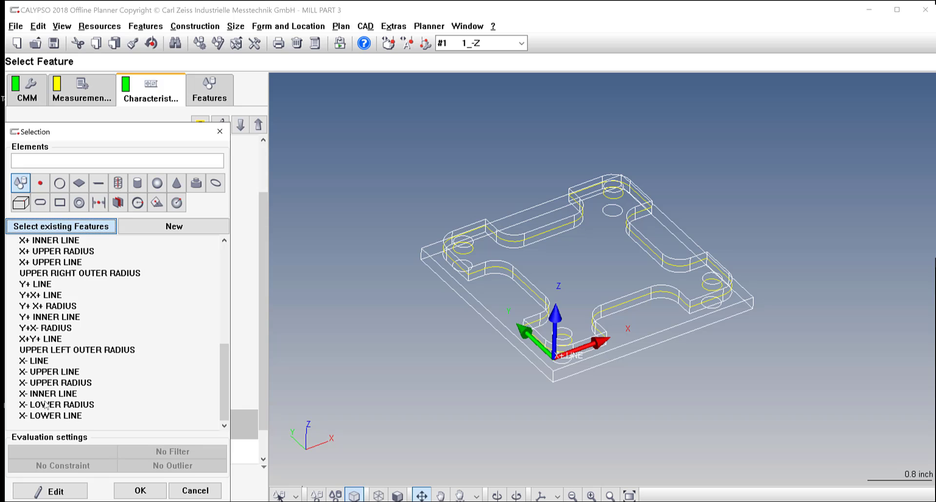
pyautogui.click(51, 372)
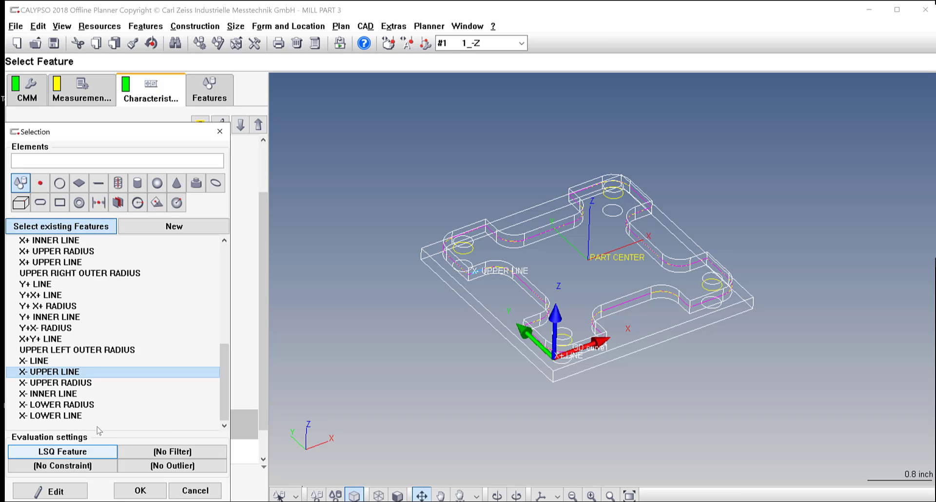
pyautogui.click(43, 361)
pyautogui.click(140, 491)
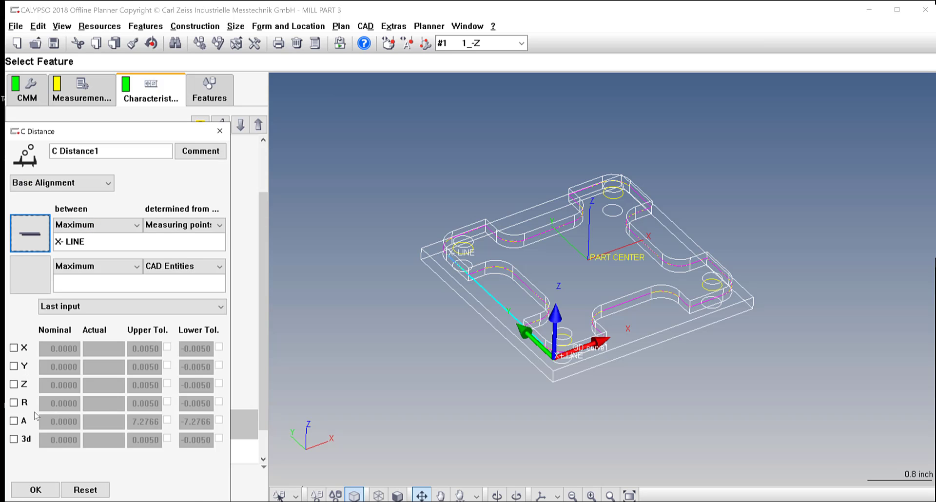
# - Assign X- INNER LINE as the second feature of the caliper distance, putting the default printout window out of the way
pyautogui.click(19, 277)
pyautogui.scroll(-6, 58, 395)
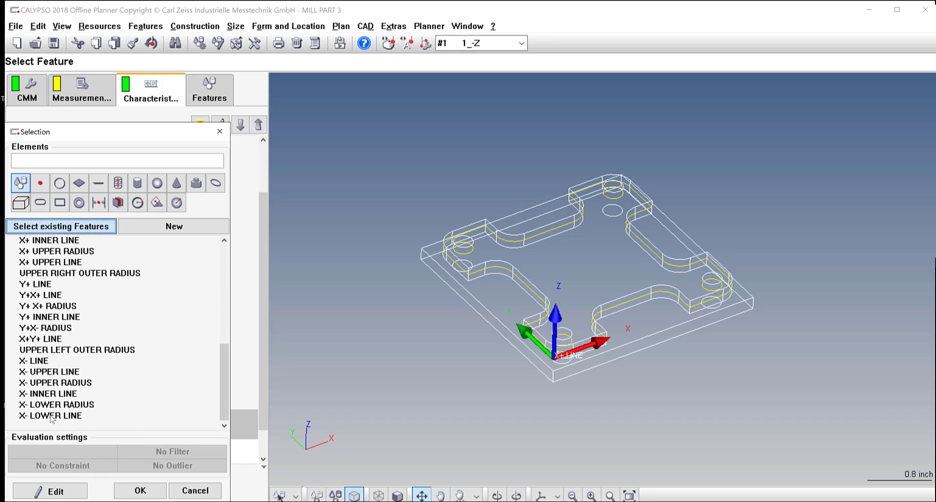
pyautogui.click(51, 407)
pyautogui.click(53, 395)
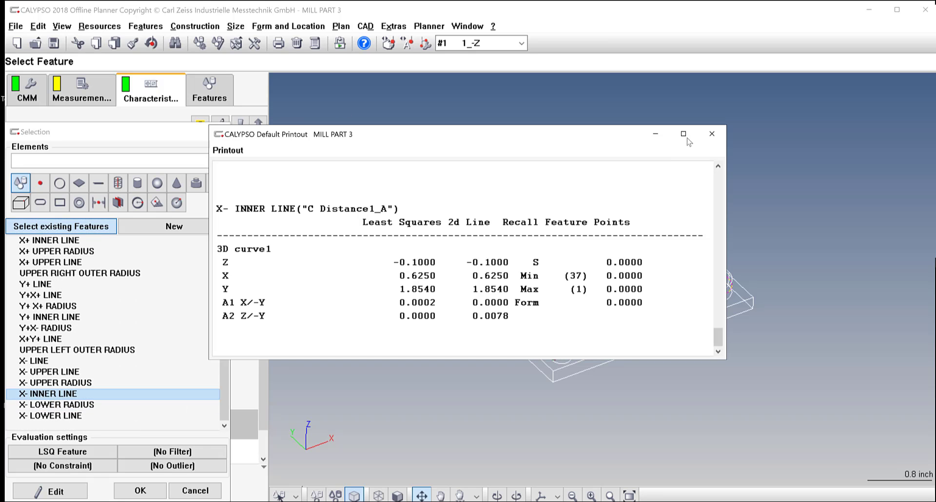
pyautogui.click(656, 133)
pyautogui.click(142, 491)
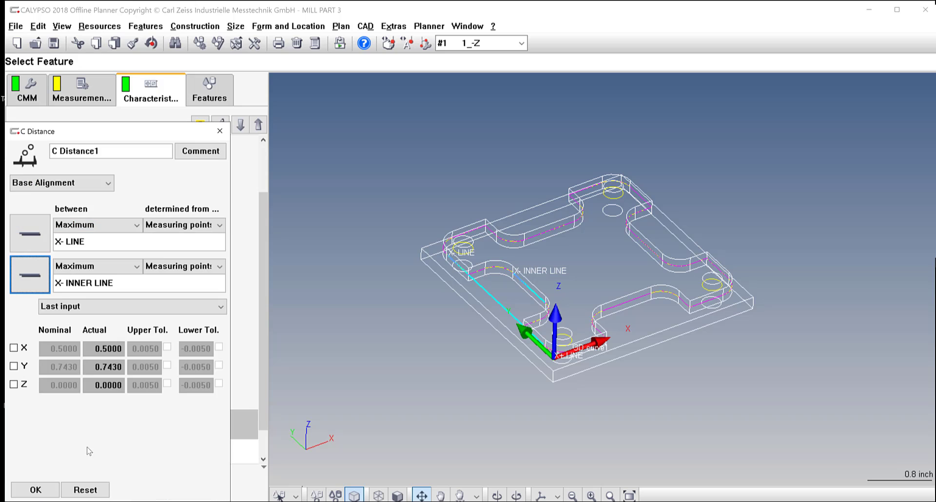
# - Evaluate the caliper distance in X only, and name it X- POCKET DEPTH
pyautogui.click(14, 347)
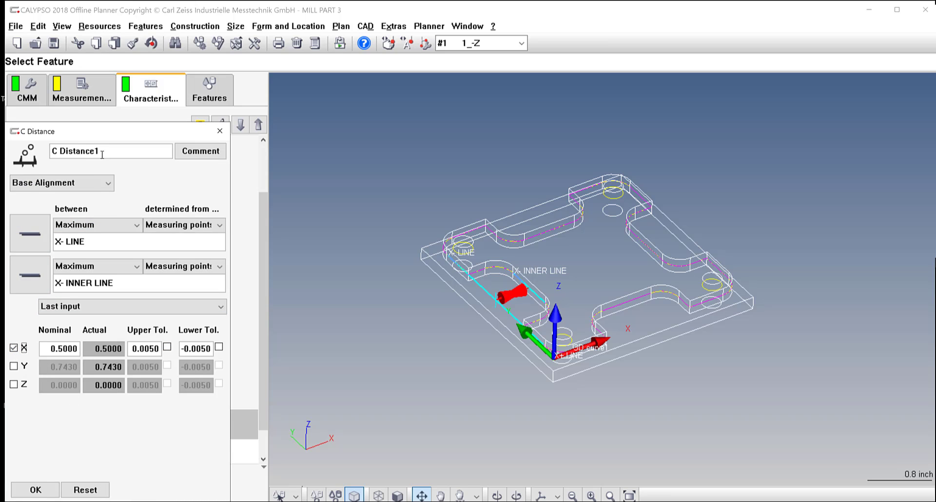
pyautogui.write('X- POCK')
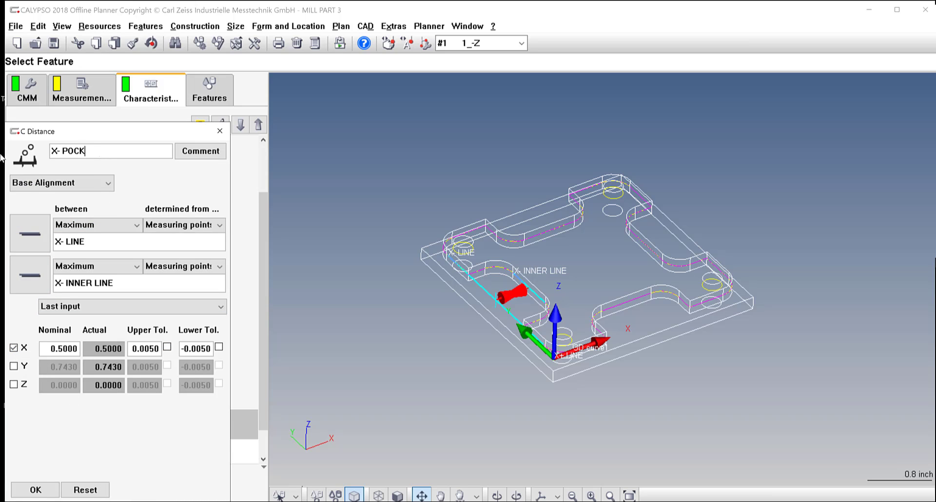
pyautogui.write('ET DEPTH')
pyautogui.click(36, 490)
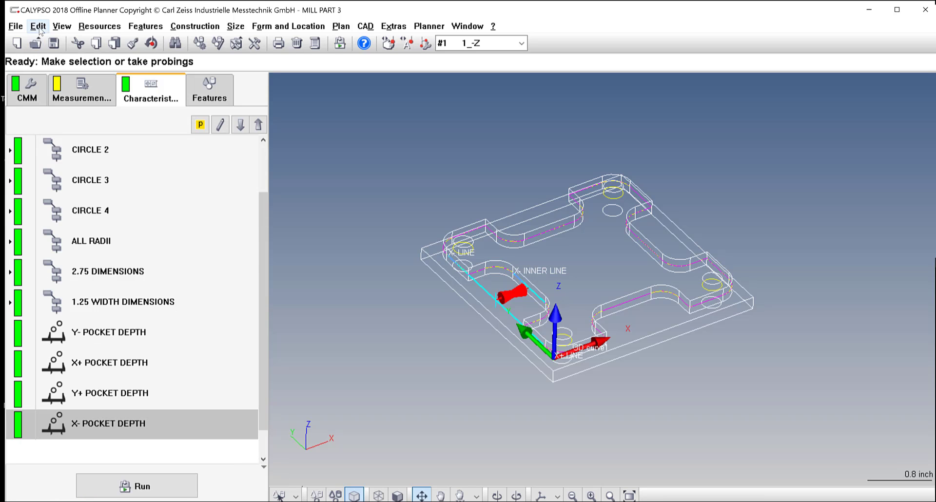
# - Switch the CAD model to the shaded display
pyautogui.click(397, 496)
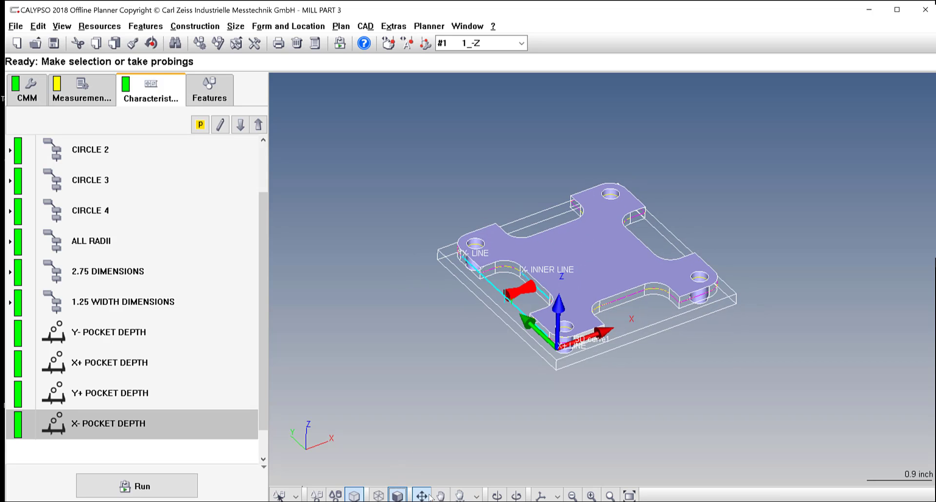
# - Display the CAD model as a shaded solid with its edges shown
pyautogui.click(377, 494)
pyautogui.click(398, 496)
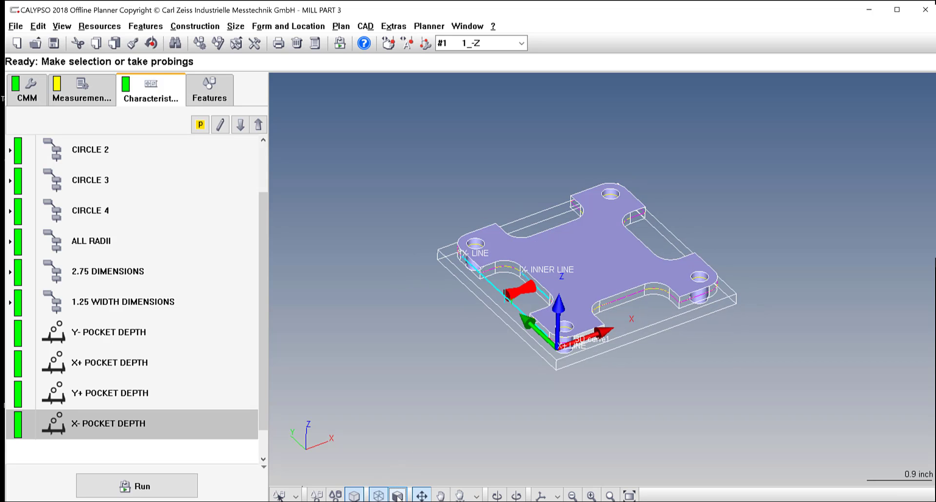
pyautogui.click(335, 495)
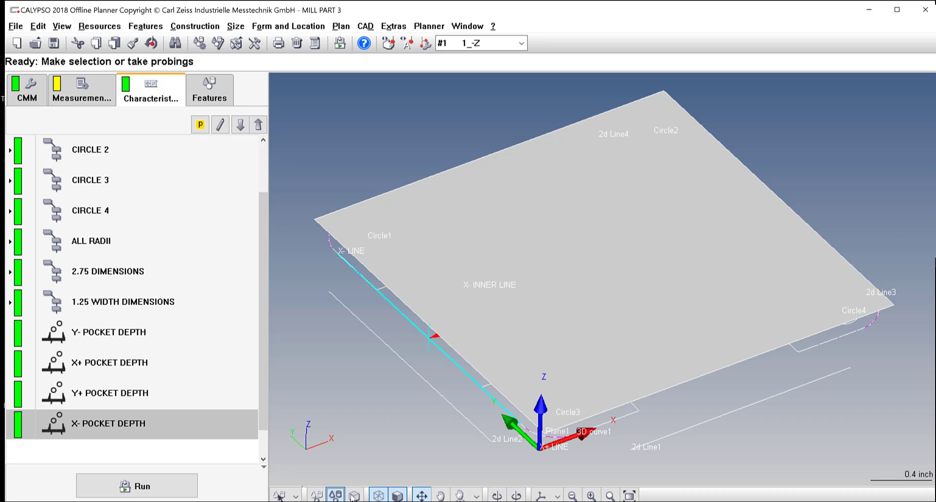
pyautogui.click(353, 496)
pyautogui.click(378, 496)
pyautogui.click(398, 496)
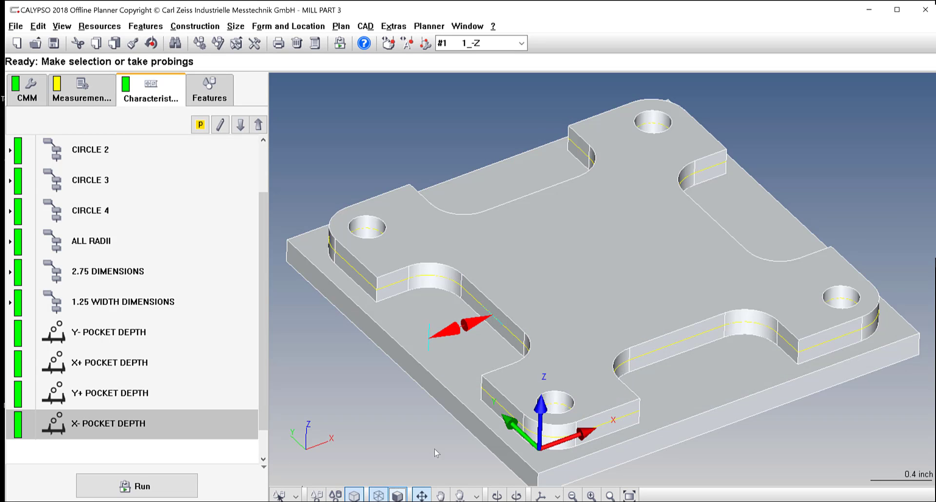
pyautogui.scroll(-2, 520, 326)
# - Switch to the MILL PART 3 drawing PDF, check the depth and flatness callouts, and return to CALYPSO
pyautogui.scroll(1, 672, 398)
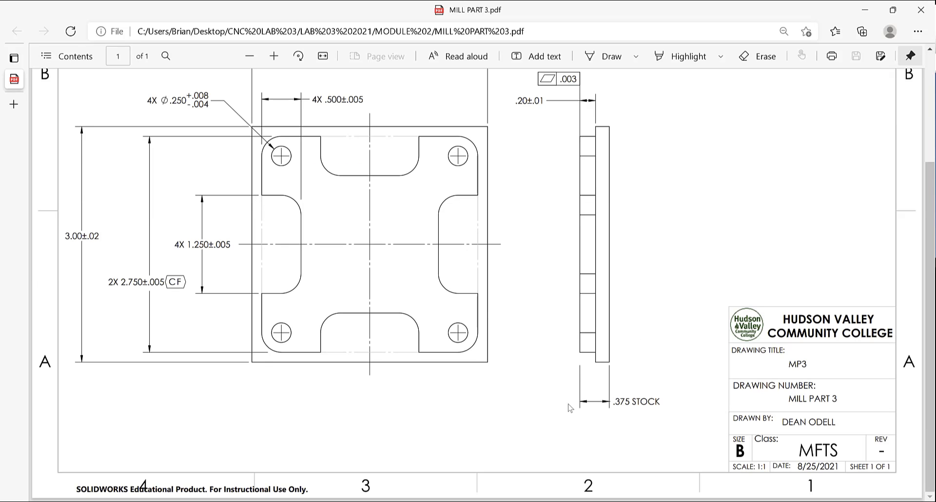
pyautogui.scroll(2, 567, 414)
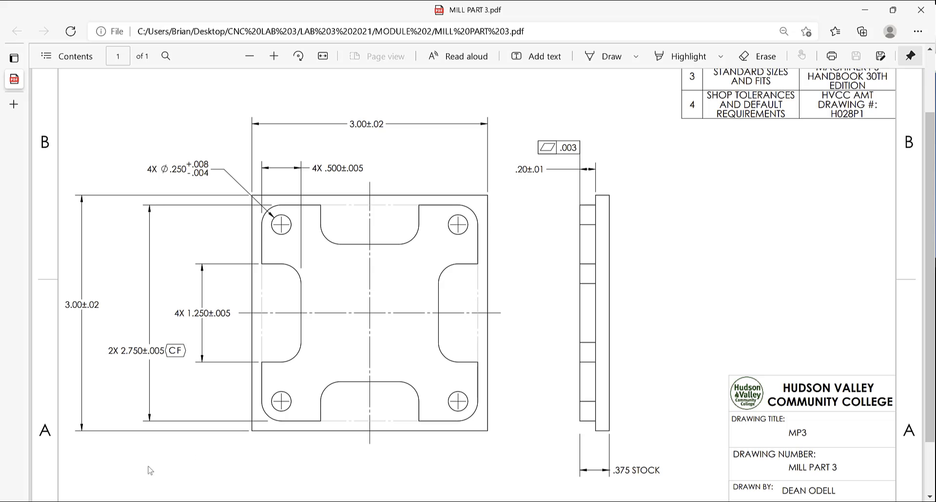
pyautogui.click(377, 501)
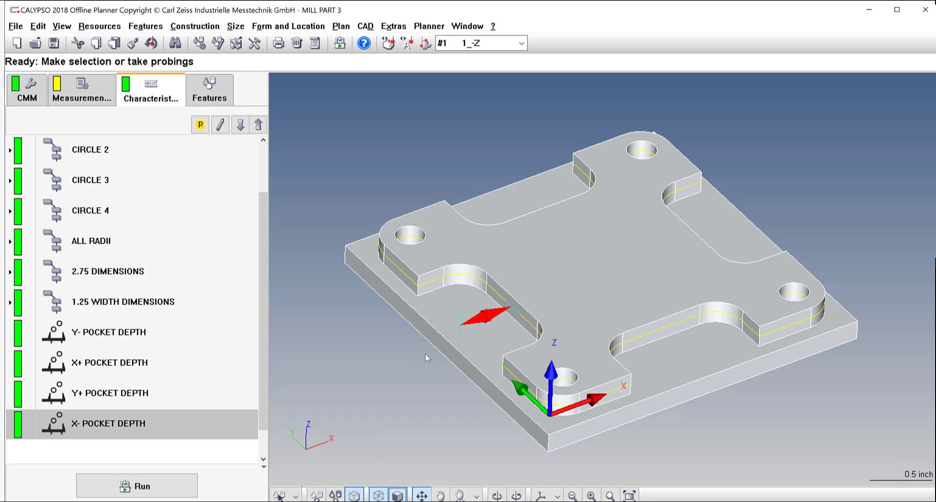
# - Define a plane feature from the pocket floor face of the CAD model and move it below X- FEATURES
pyautogui.click(295, 496)
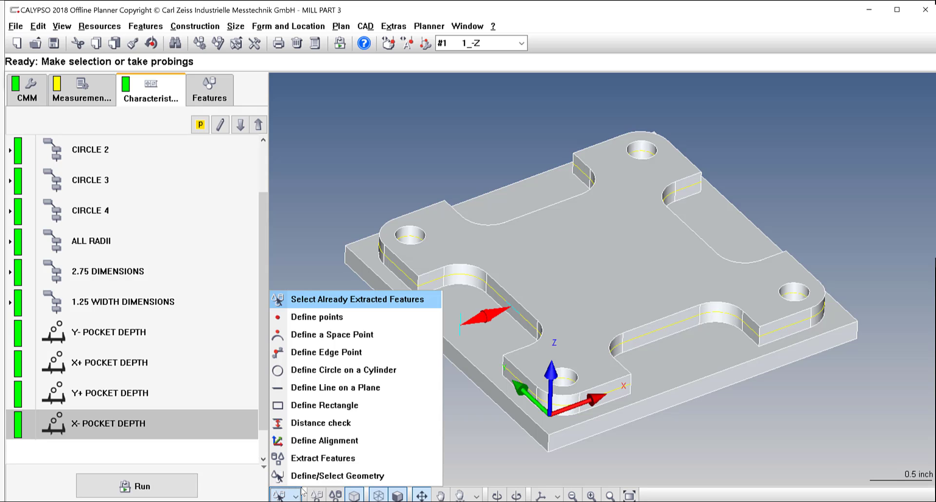
pyautogui.click(323, 476)
pyautogui.click(489, 330)
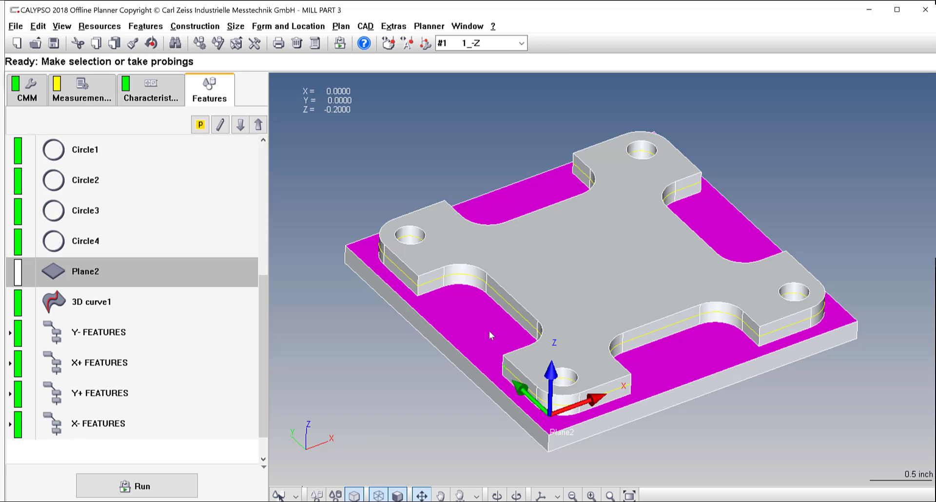
pyautogui.moveTo(89, 300); pyautogui.dragTo(85, 440)
# - Give the pocket floor plane a strategy of four probing points, one in each pocket
pyautogui.doubleClick(85, 391)
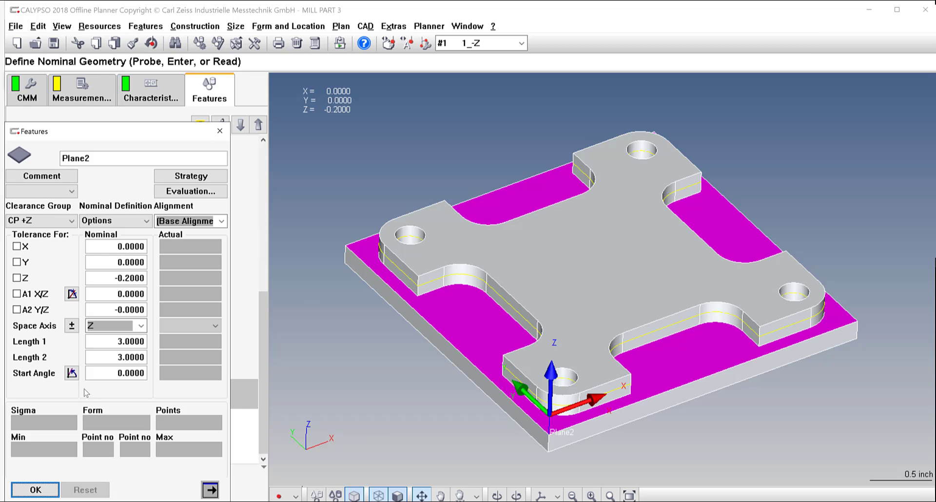
pyautogui.click(191, 176)
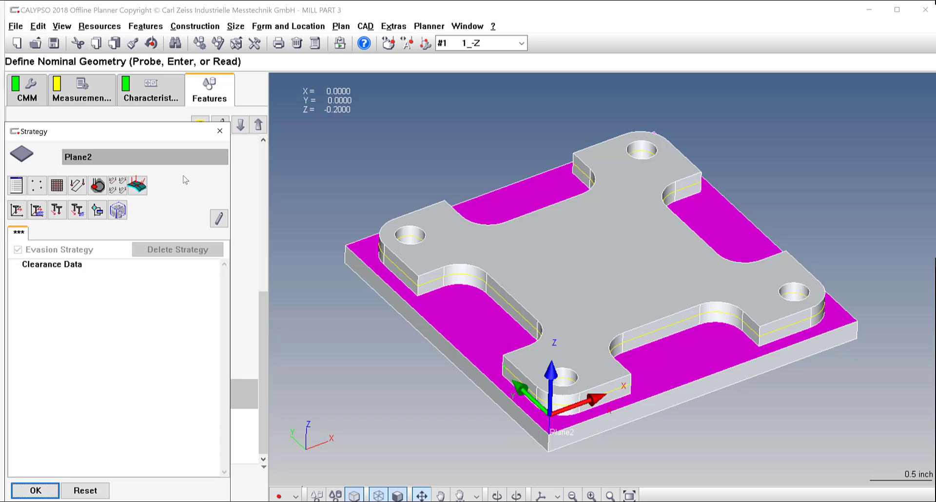
pyautogui.click(476, 321)
pyautogui.click(683, 352)
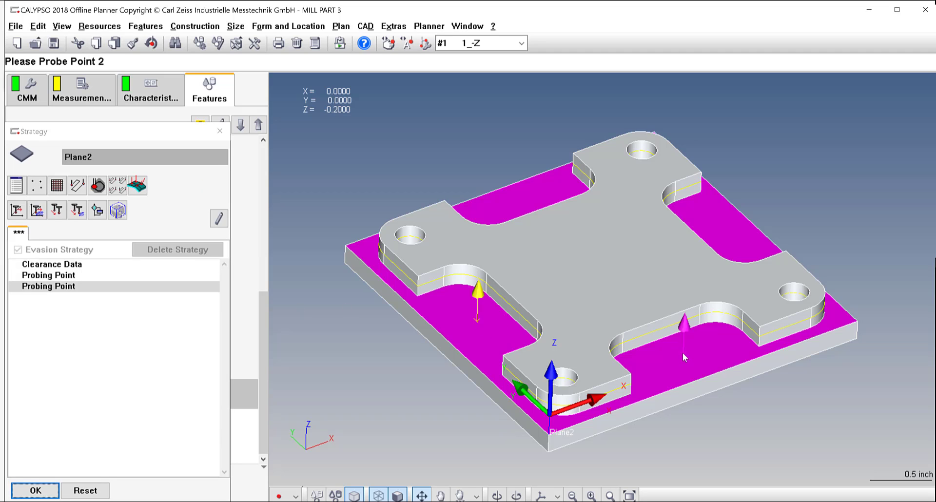
pyautogui.click(725, 230)
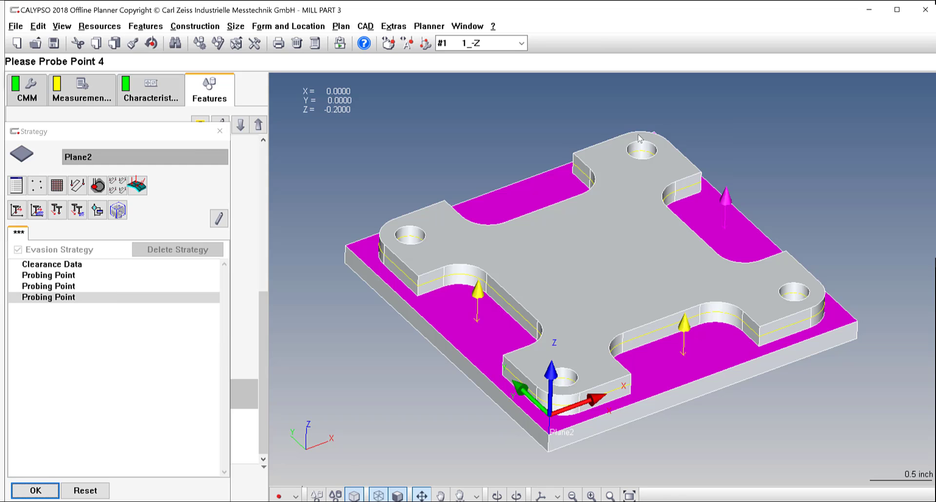
pyautogui.click(533, 195)
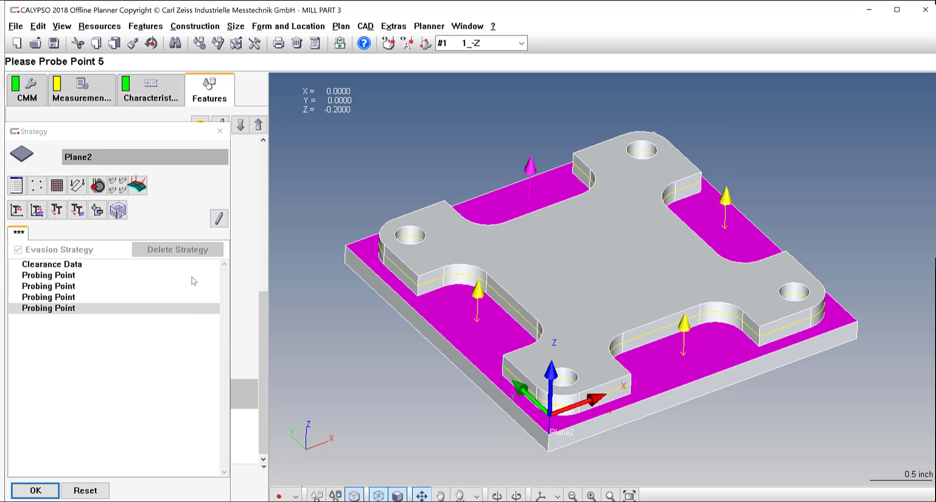
# - Review the plane's probing points and its clearance data settings
pyautogui.click(53, 277)
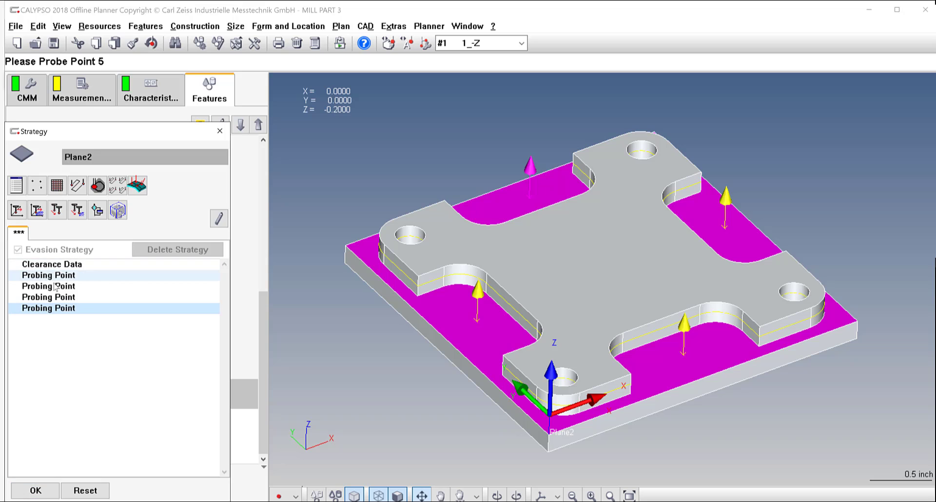
pyautogui.click(49, 287)
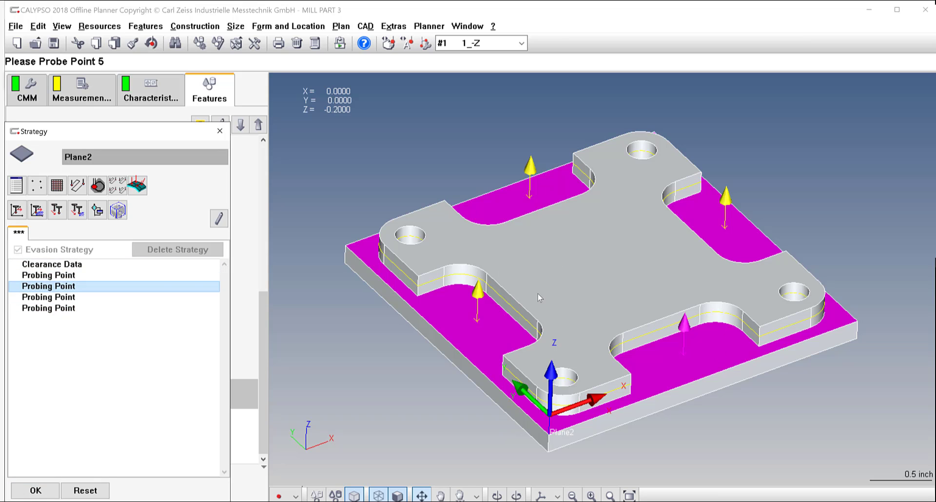
pyautogui.doubleClick(54, 264)
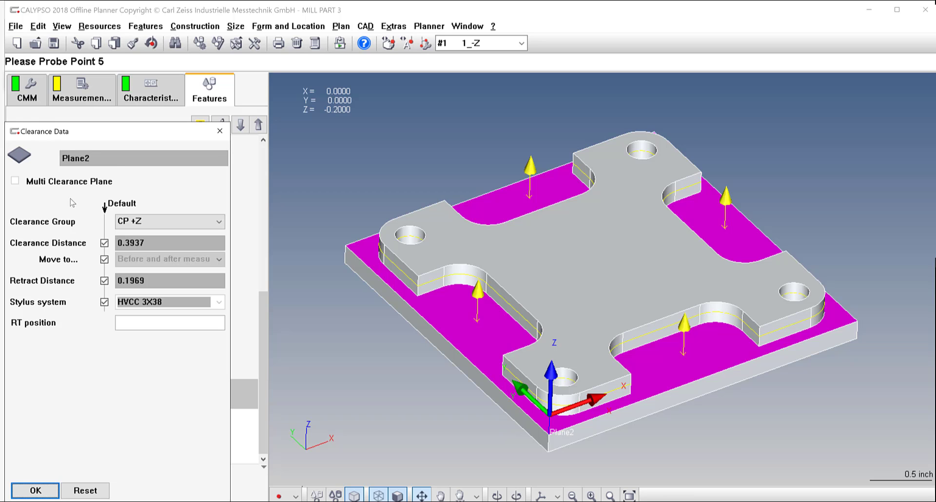
pyautogui.click(220, 131)
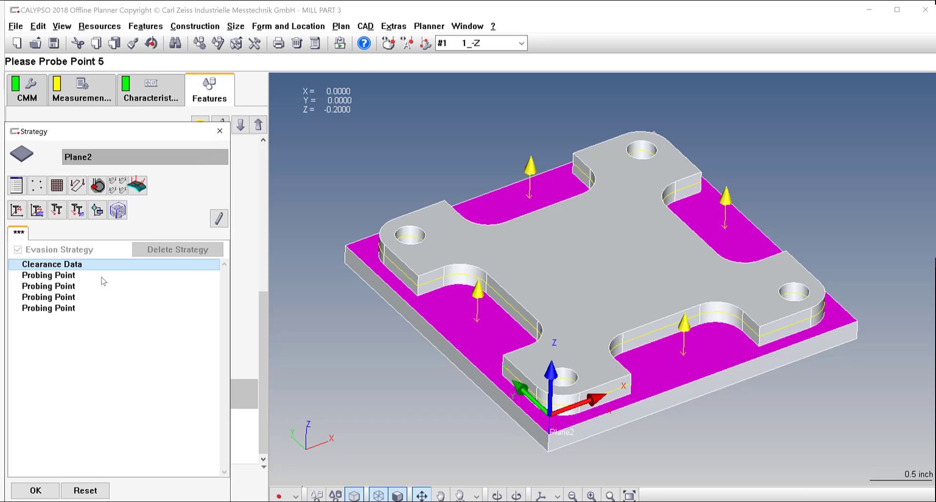
pyautogui.doubleClick(79, 266)
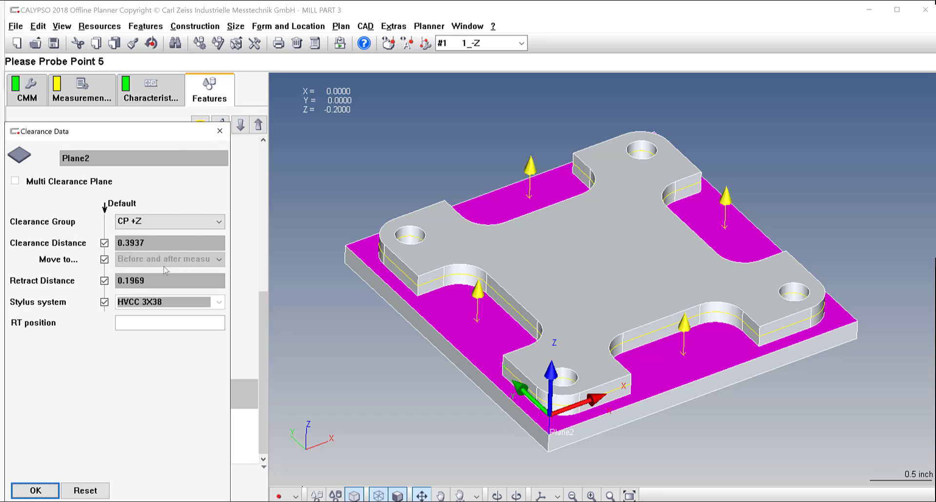
pyautogui.click(220, 131)
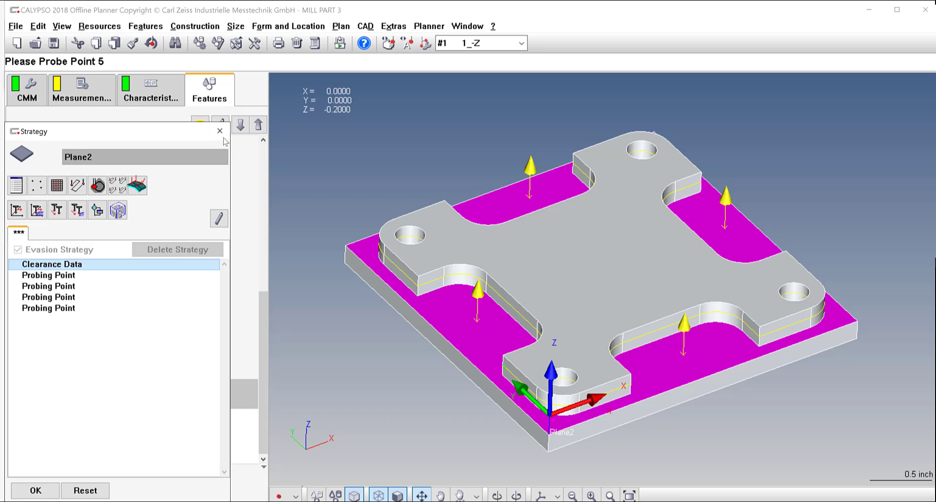
# - Copy the clearance data and paste it before the second, third and fourth probing points of the plane's strategy
pyautogui.rightClick(54, 266)
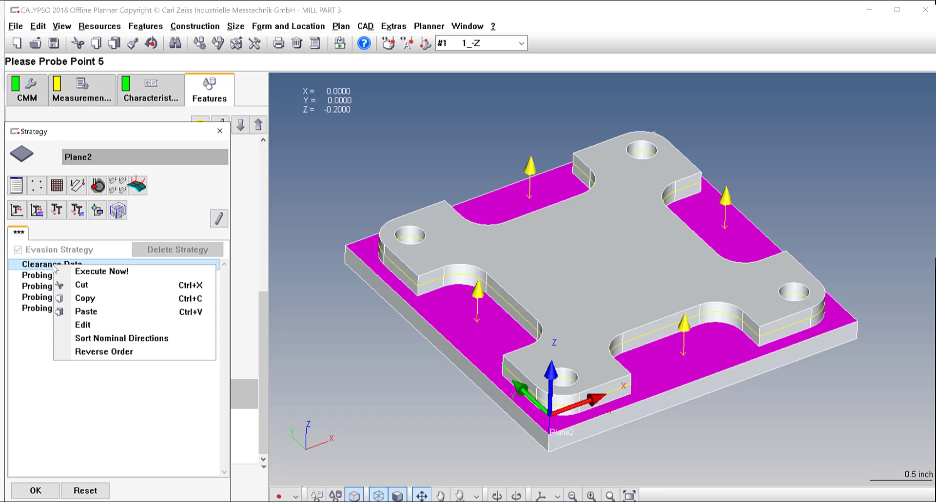
pyautogui.press('Escape')
pyautogui.click(56, 276)
pyautogui.rightClick(55, 276)
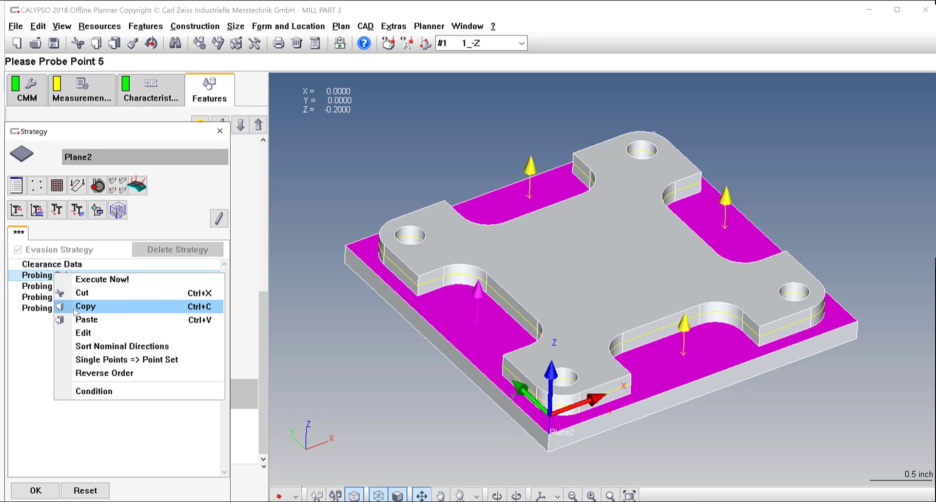
pyautogui.click(75, 313)
pyautogui.click(57, 298)
pyautogui.rightClick(58, 298)
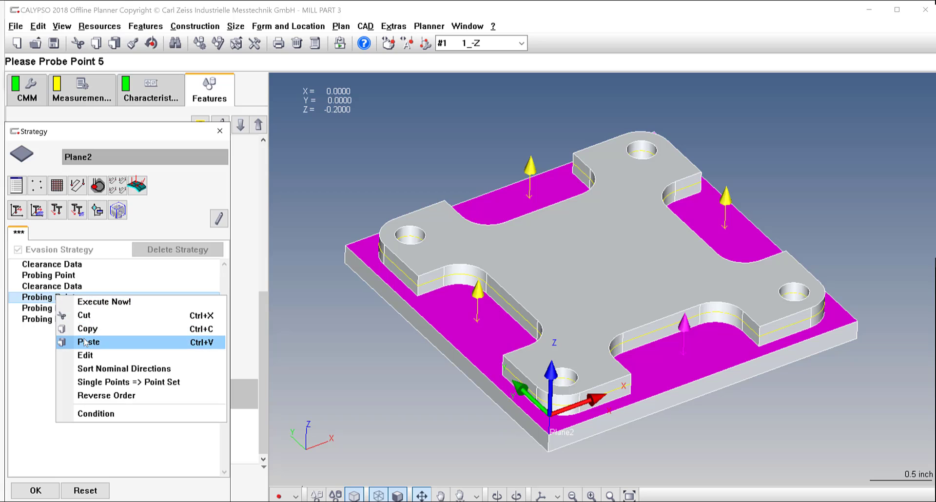
pyautogui.click(87, 343)
pyautogui.click(58, 320)
pyautogui.rightClick(58, 319)
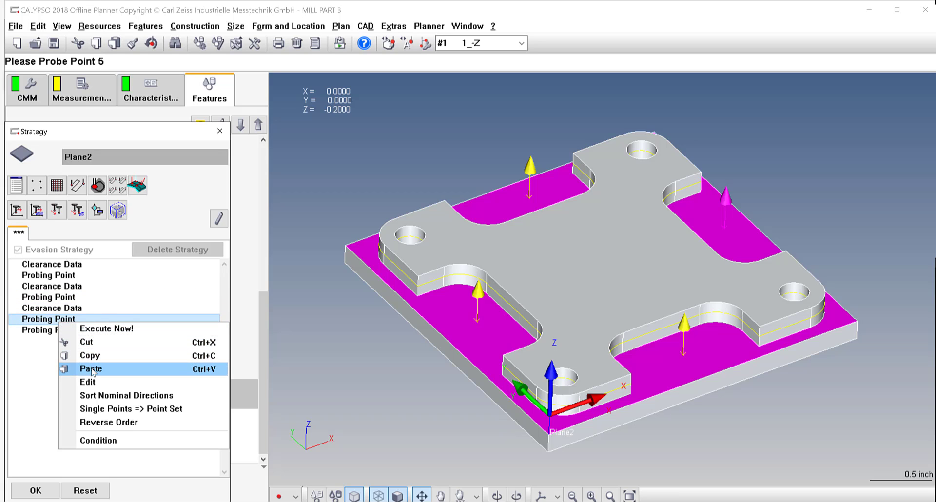
pyautogui.click(91, 370)
# - Check the order of the clearance data and probing points and accept the plane's strategy
pyautogui.click(56, 266)
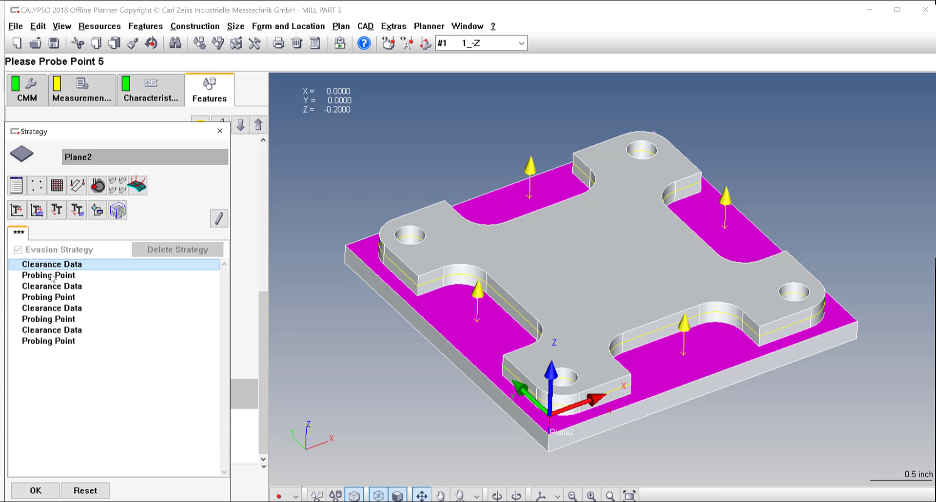
pyautogui.click(57, 277)
pyautogui.click(58, 288)
pyautogui.click(59, 299)
pyautogui.click(61, 310)
pyautogui.click(59, 319)
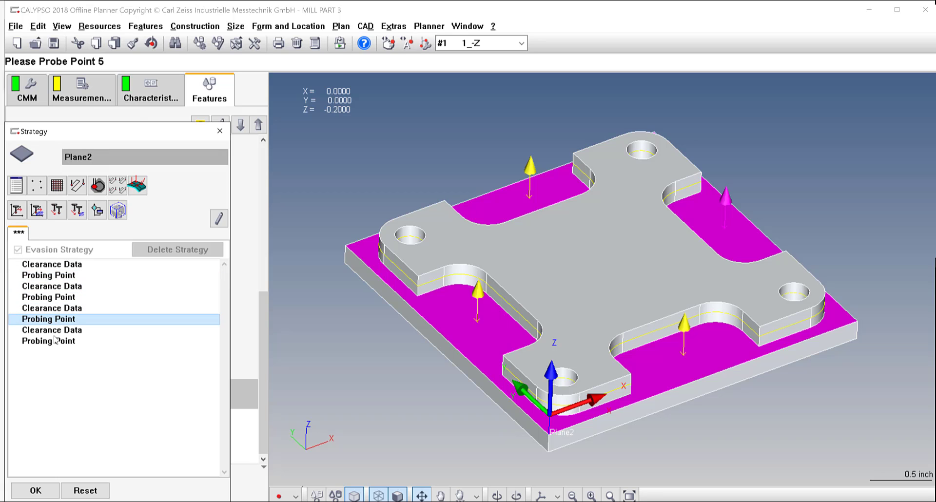
pyautogui.click(58, 342)
pyautogui.click(56, 331)
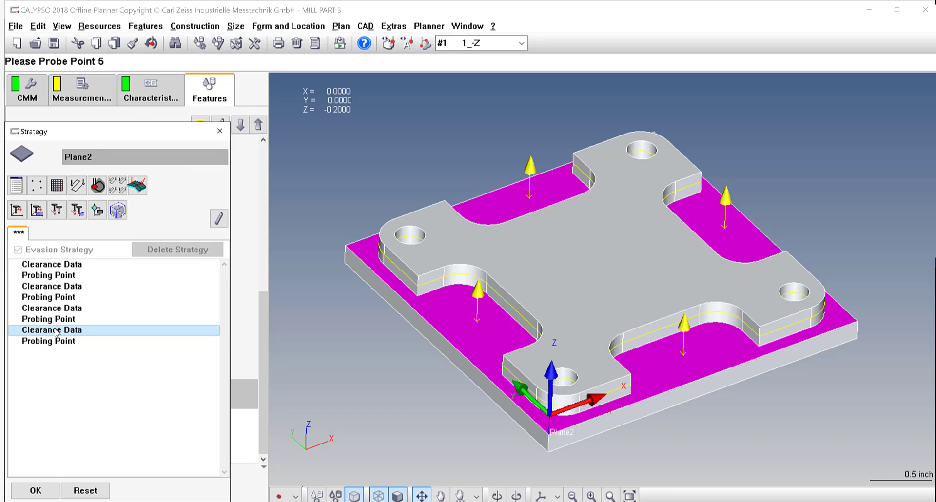
pyautogui.click(35, 491)
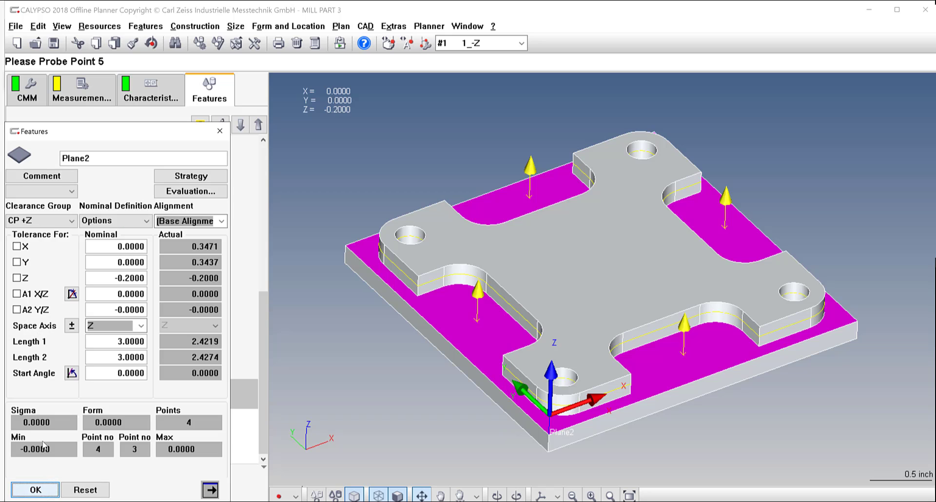
# - Tolerance Plane2 in Z at +0.01 and -0.01, checking the .20 ±.01 depth on the drawing PDF, and accept the feature
pyautogui.click(16, 278)
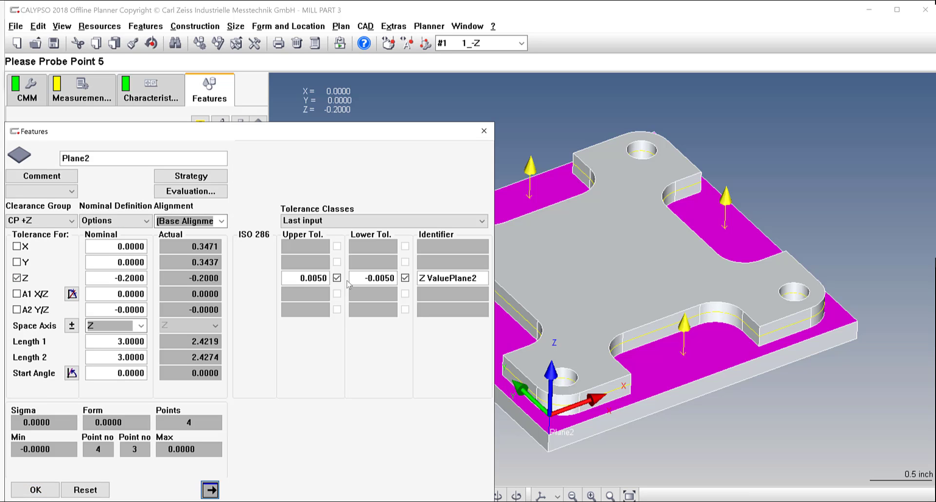
pyautogui.hotkey('alt', 'Tab')
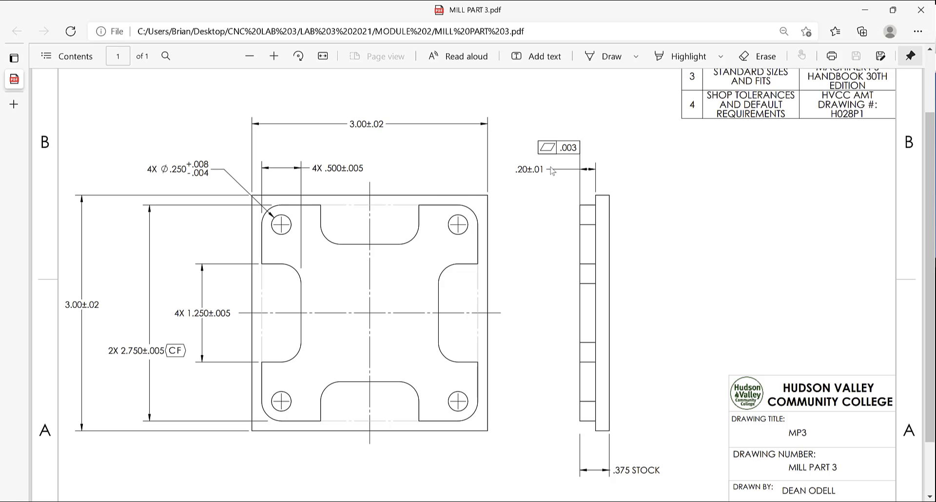
pyautogui.hotkey('alt', 'Tab')
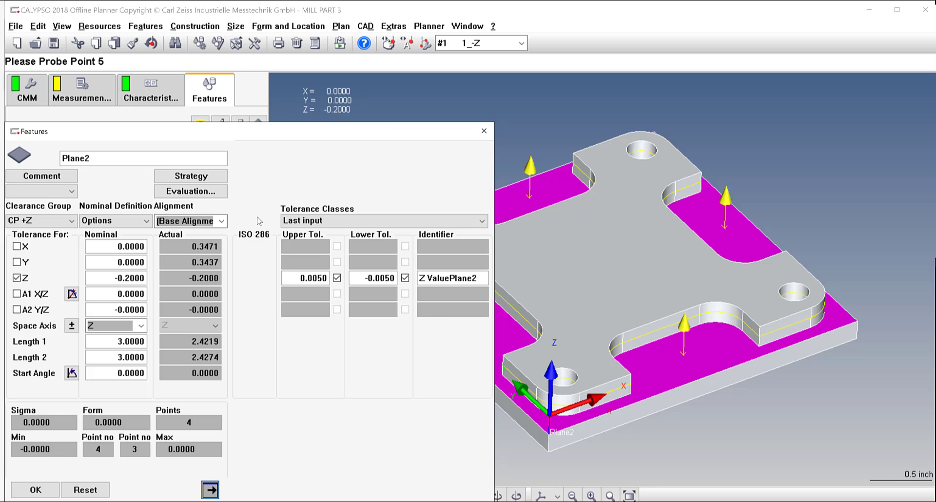
pyautogui.doubleClick(313, 279)
pyautogui.write('0.01')
pyautogui.moveTo(382, 278); pyautogui.dragTo(404, 279)
pyautogui.press('BackSpace')
pyautogui.press('BackSpace')
pyautogui.write('1')
pyautogui.click(53, 487)
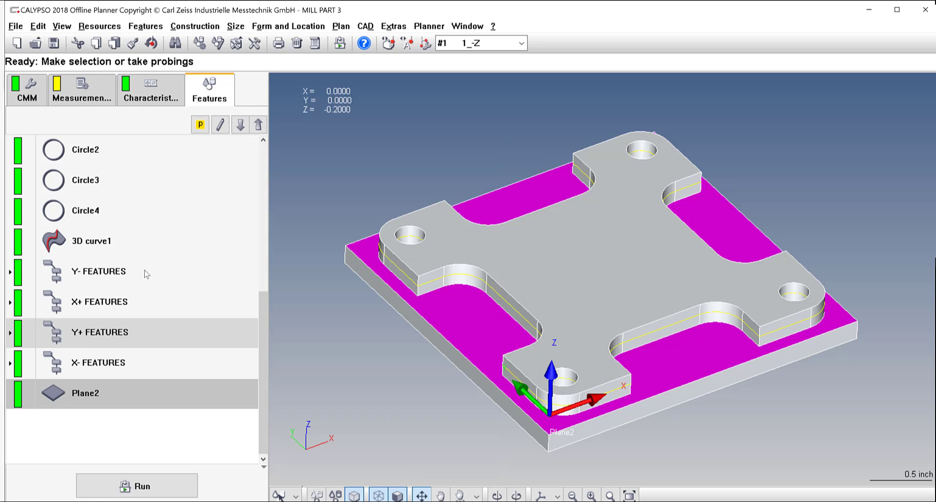
# - Select the plane's Z value at the end of the characteristics list
pyautogui.click(151, 95)
pyautogui.scroll(-1, 97, 293)
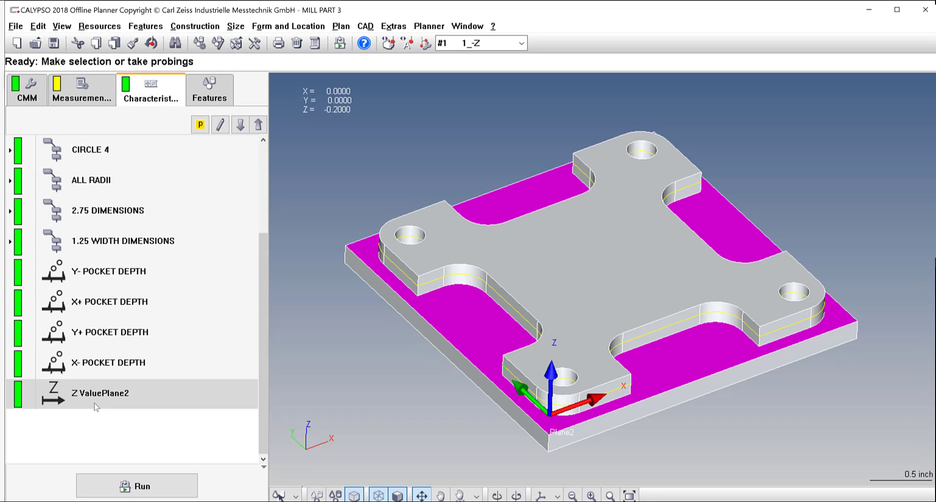
pyautogui.click(109, 405)
# - Switch to the MILL PART 3 drawing PDF and check the .250 hole, .500 ±.005 and .003 flatness callouts
pyautogui.hotkey('alt', 'Tab')
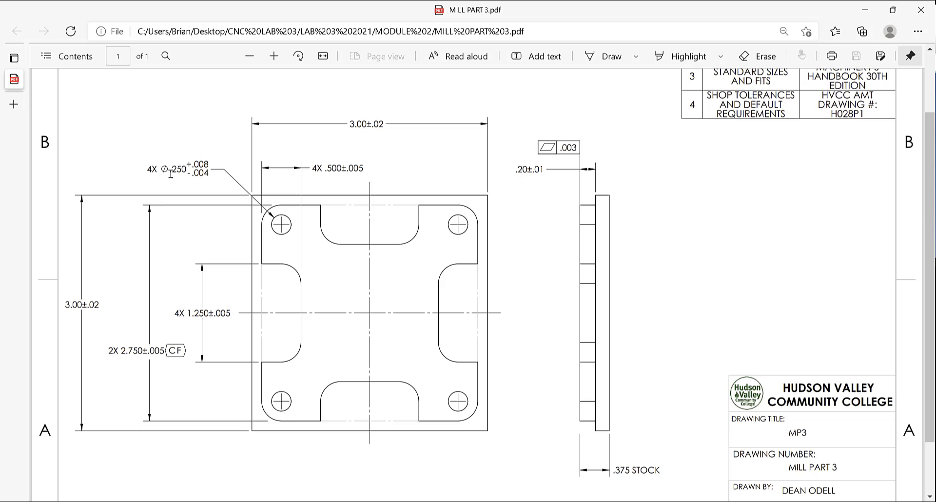
pyautogui.moveTo(170, 169); pyautogui.dragTo(190, 174)
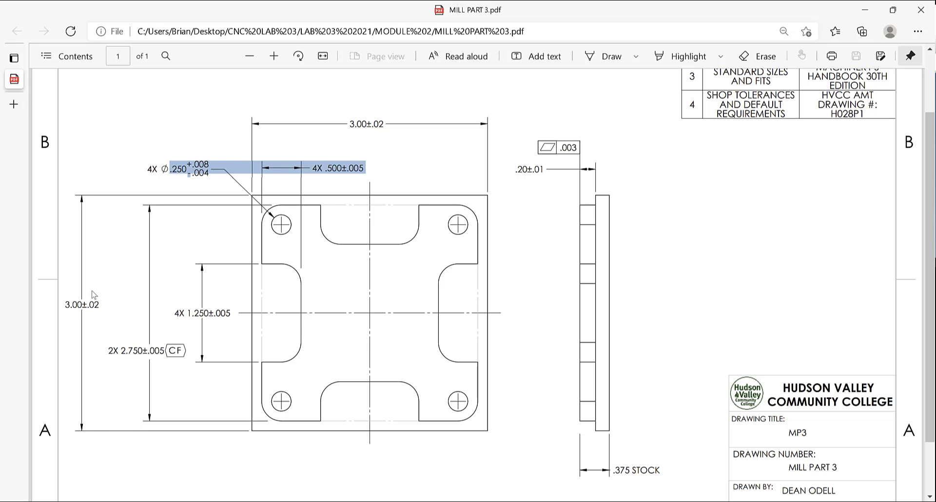
pyautogui.click(352, 179)
pyautogui.moveTo(312, 168); pyautogui.dragTo(359, 169)
pyautogui.click(573, 146)
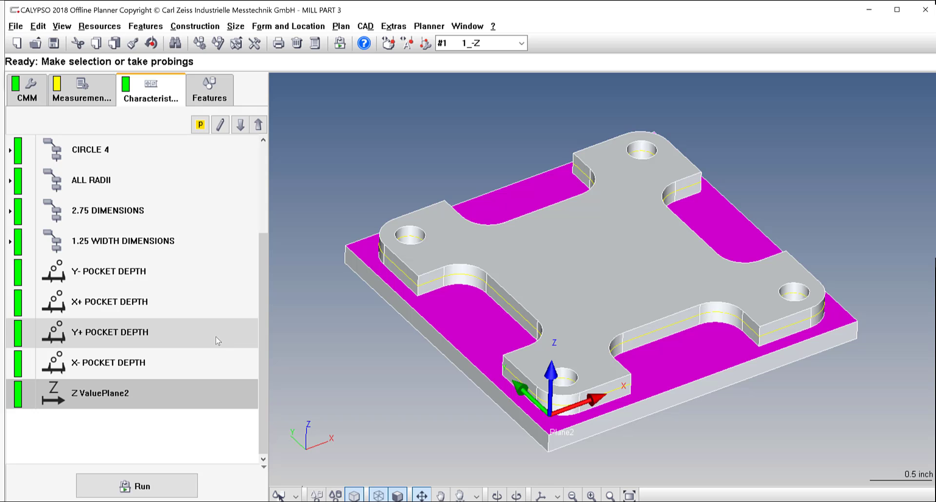
# - Check which X, Y and diameter characteristics the CIRCLE 1 group contains and return to the end of the characteristics list
pyautogui.scroll(3, 217, 336)
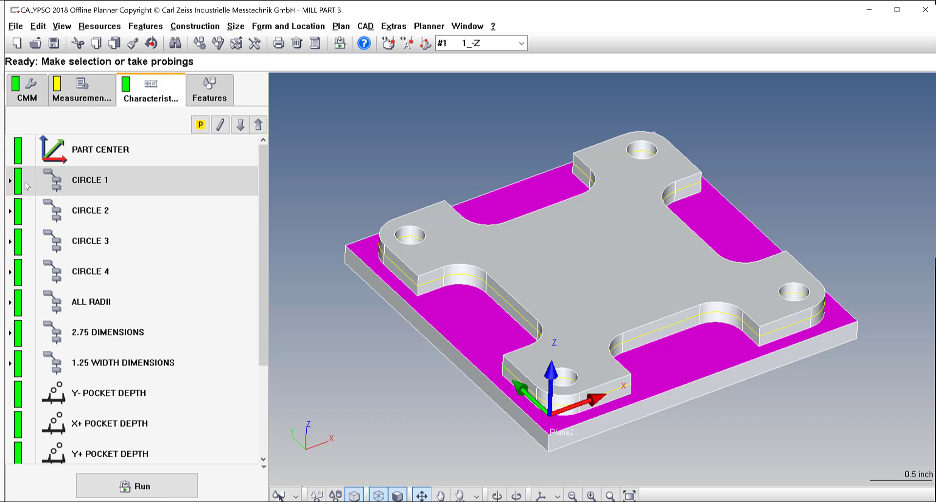
pyautogui.click(10, 183)
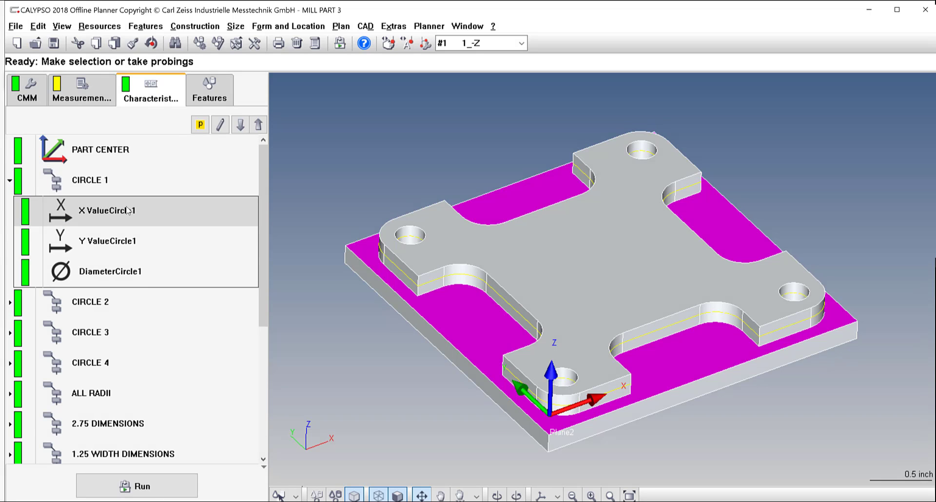
pyautogui.click(9, 181)
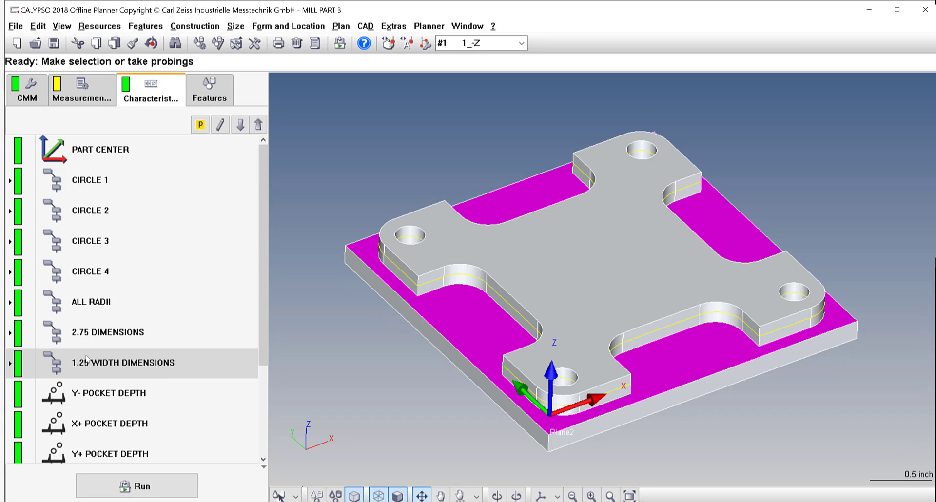
pyautogui.scroll(-2, 125, 371)
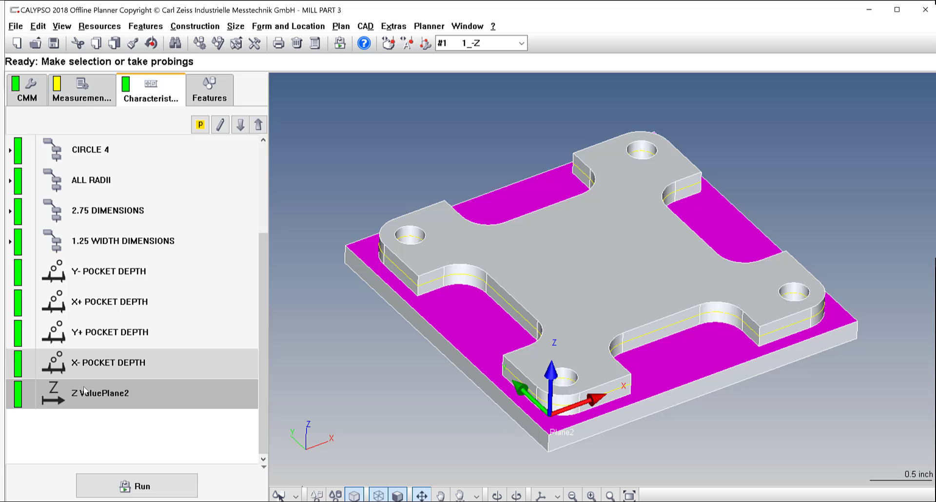
# - Add a flatness characteristic at the end of the plan and assign Plane1 as its feature
pyautogui.click(288, 26)
pyautogui.click(307, 99)
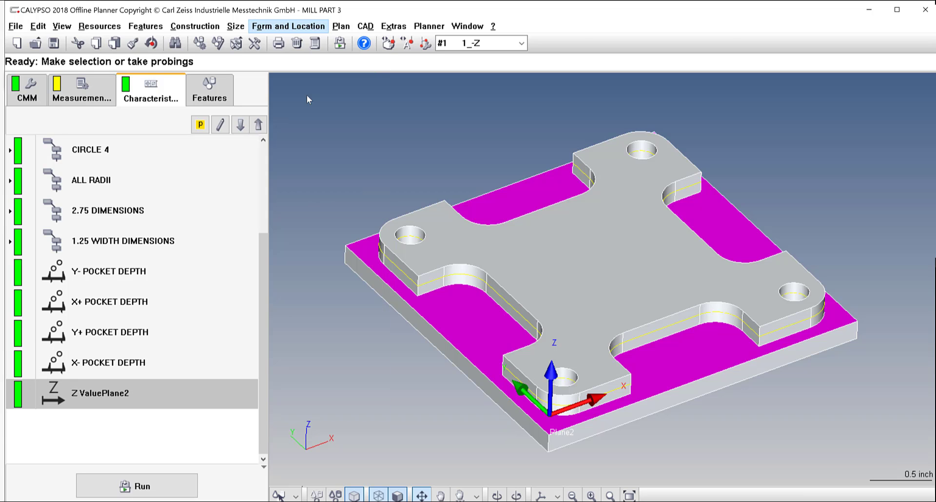
pyautogui.doubleClick(53, 404)
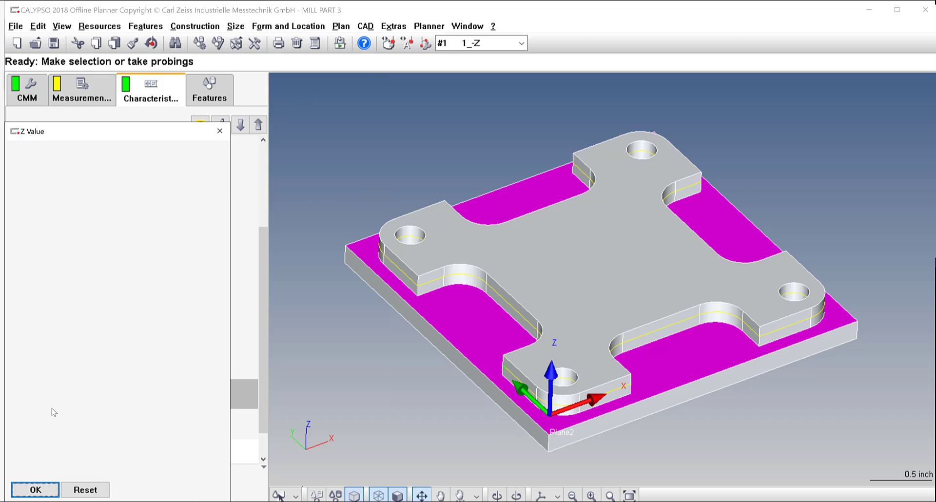
pyautogui.click(220, 130)
pyautogui.click(220, 129)
pyautogui.doubleClick(103, 426)
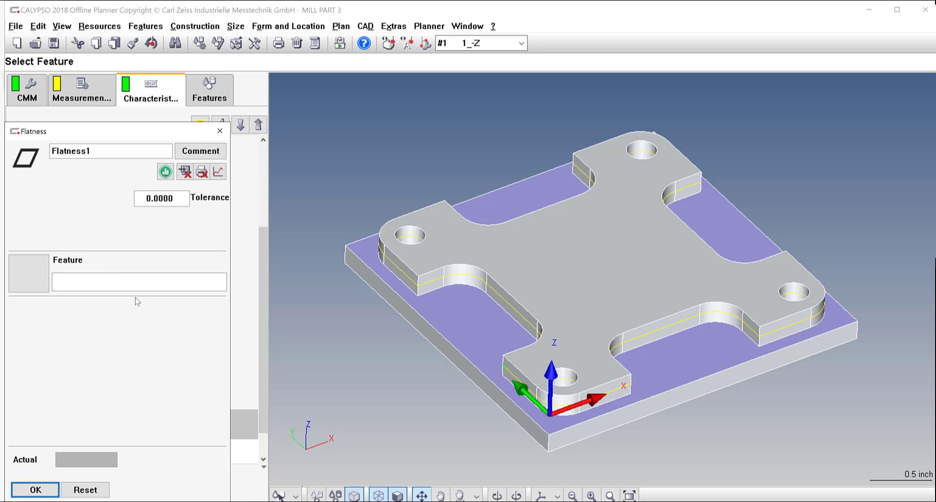
pyautogui.click(32, 264)
pyautogui.click(33, 221)
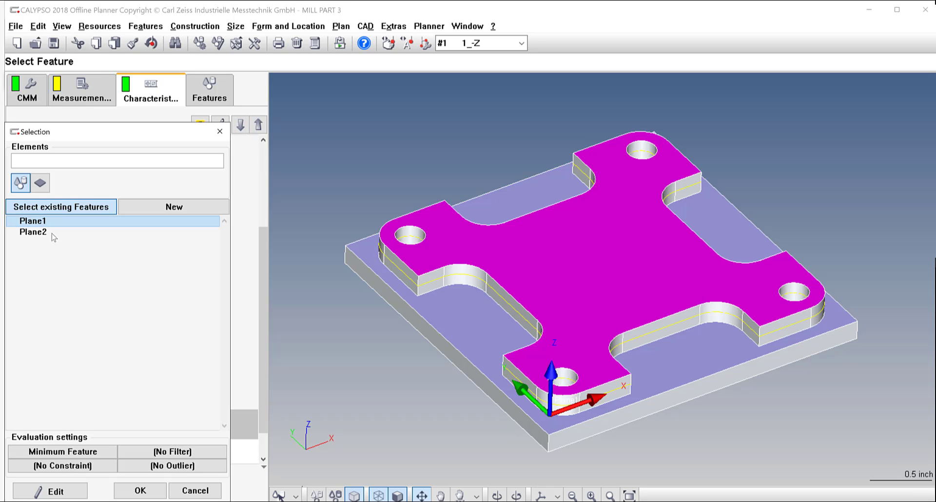
pyautogui.click(140, 491)
# - Set the Plane1 flatness tolerance to .003 and accept the characteristic
pyautogui.click(106, 154)
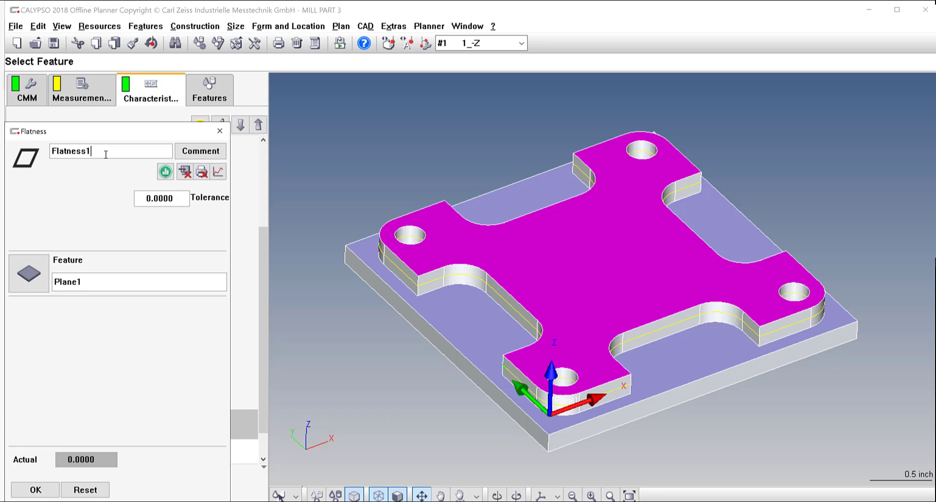
pyautogui.moveTo(173, 198); pyautogui.dragTo(131, 198)
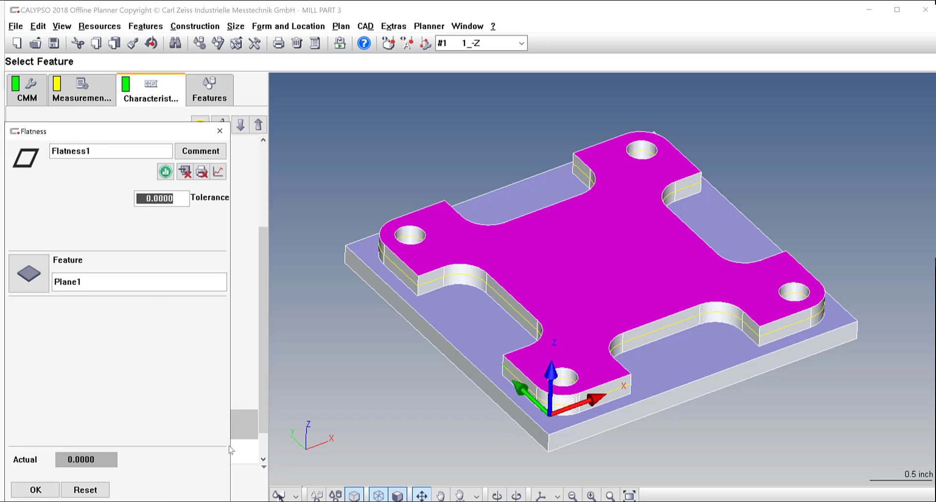
pyautogui.write('.0')
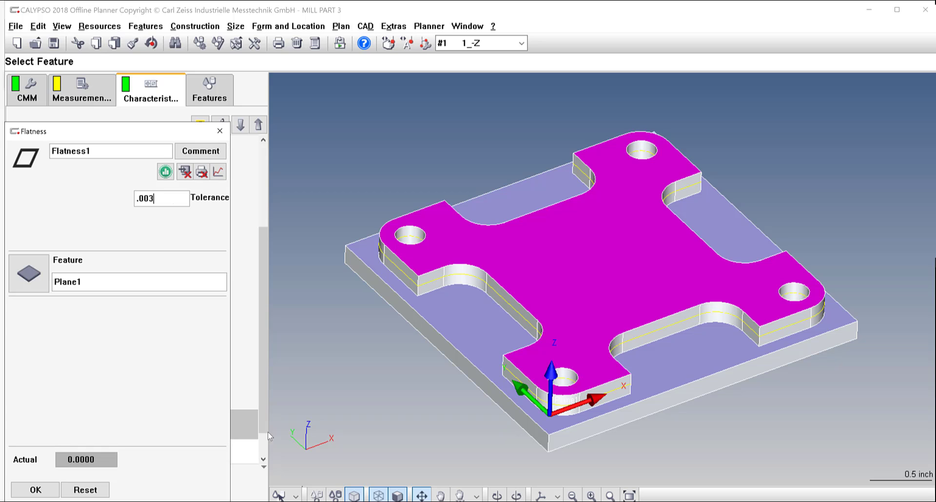
pyautogui.write('03')
pyautogui.click(58, 485)
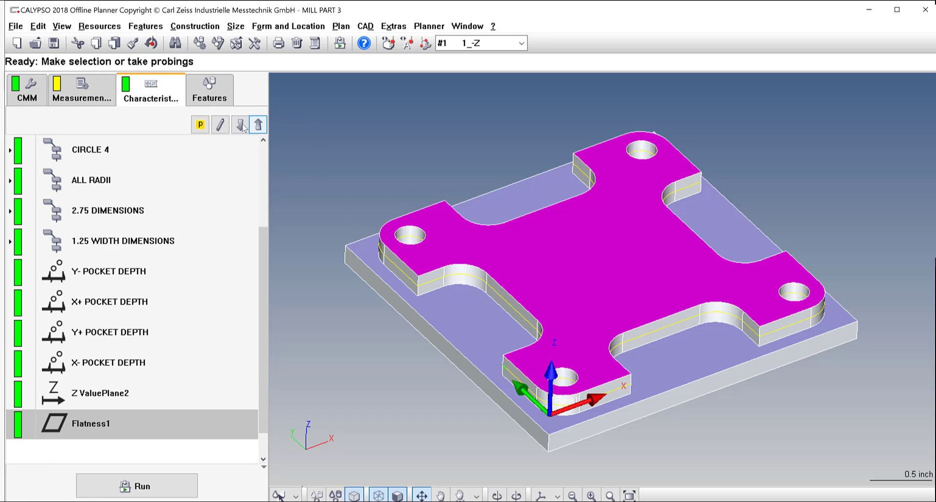
# - Add a result element after the flatness with a nominal of .375 and tolerances of +0.02 and -0.02
pyautogui.click(195, 27)
pyautogui.moveTo(160, 28)
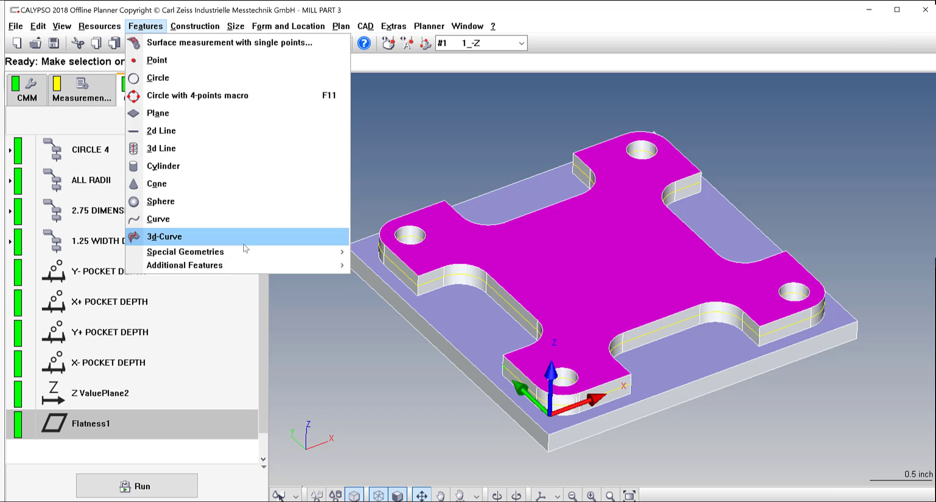
pyautogui.moveTo(234, 27)
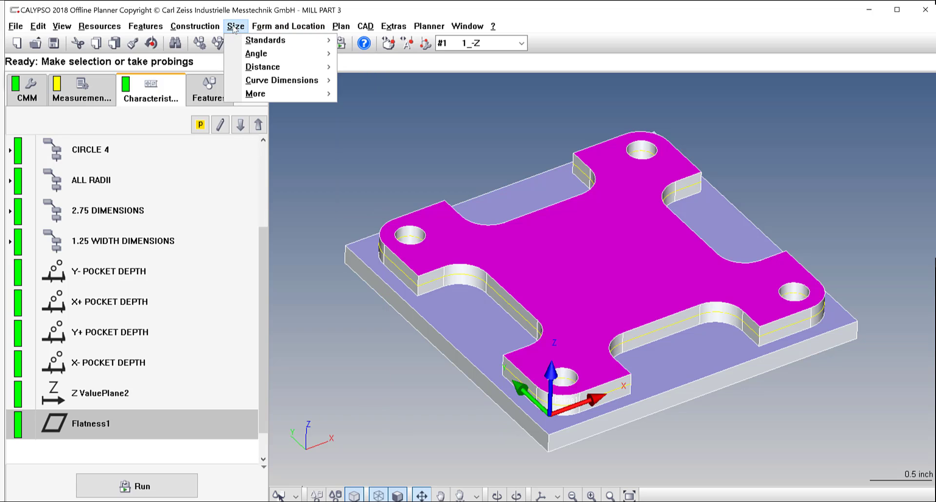
pyautogui.moveTo(268, 92)
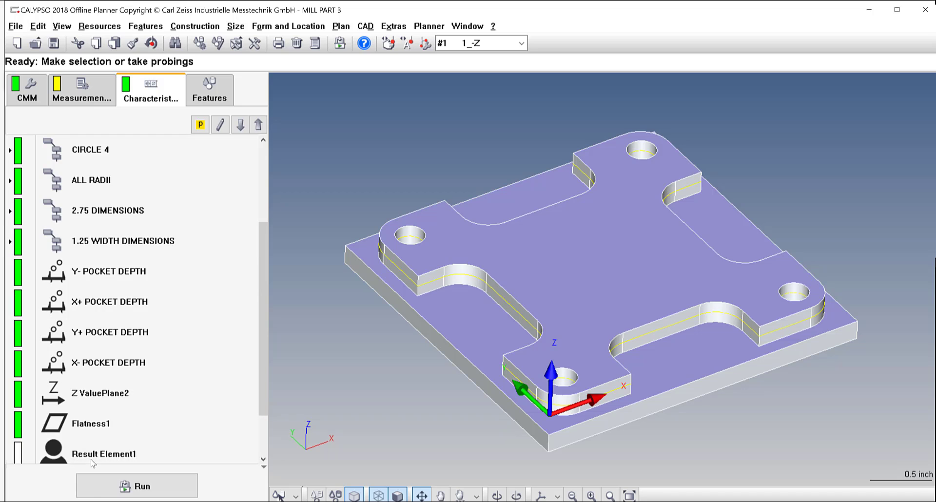
pyautogui.doubleClick(92, 458)
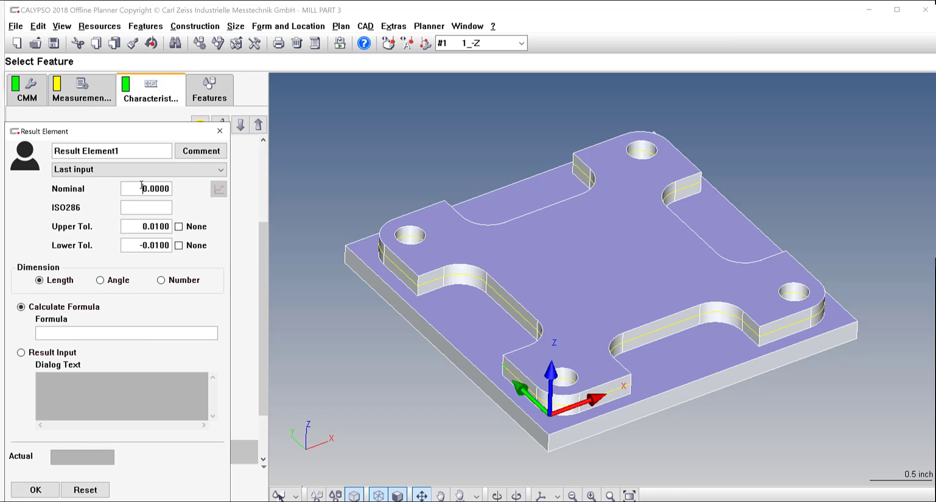
pyautogui.click(166, 188)
pyautogui.write('.375')
pyautogui.moveTo(155, 227); pyautogui.dragTo(169, 245)
pyautogui.write('22')
pyautogui.click(161, 227)
# - Switch the result element to Result Input with the dialog text MEASURE THICKNESS OF THE PART and accept it
pyautogui.click(47, 353)
pyautogui.click(71, 386)
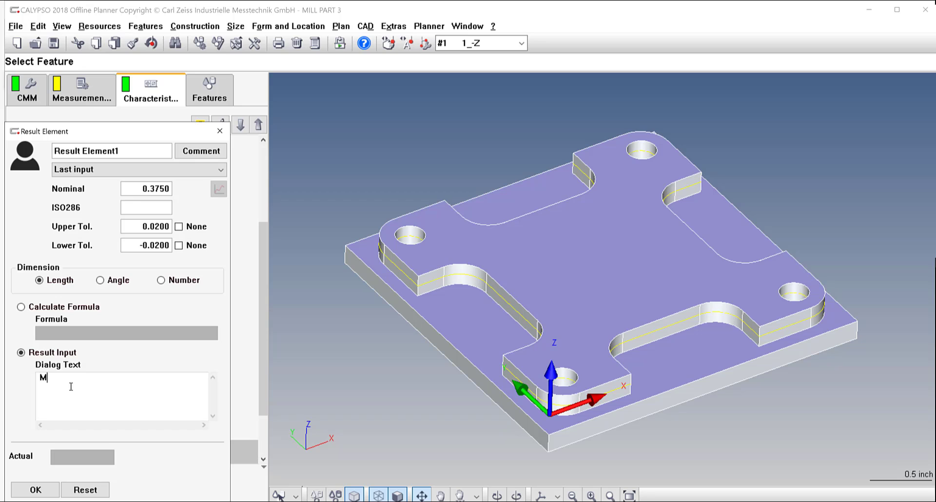
pyautogui.press('BackSpace')
pyautogui.press('BackSpace')
pyautogui.write('MEASURE THICKNESS OF THE PART')
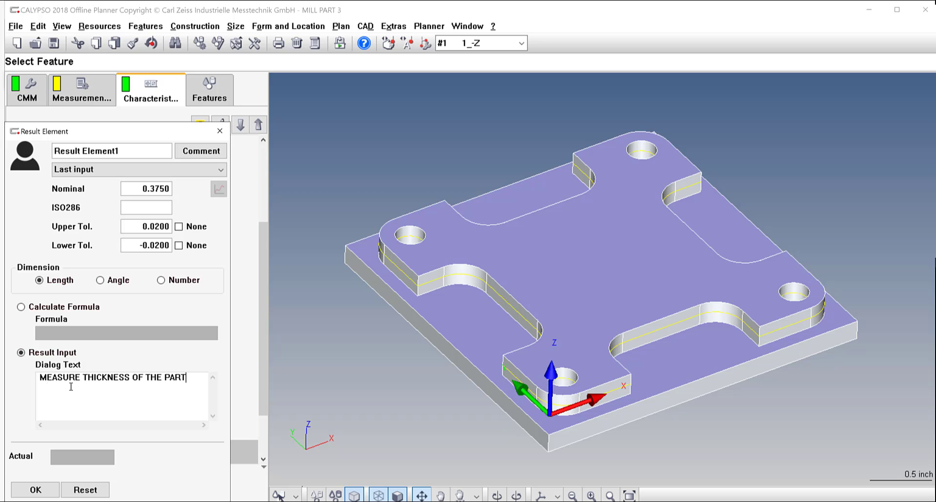
pyautogui.click(35, 489)
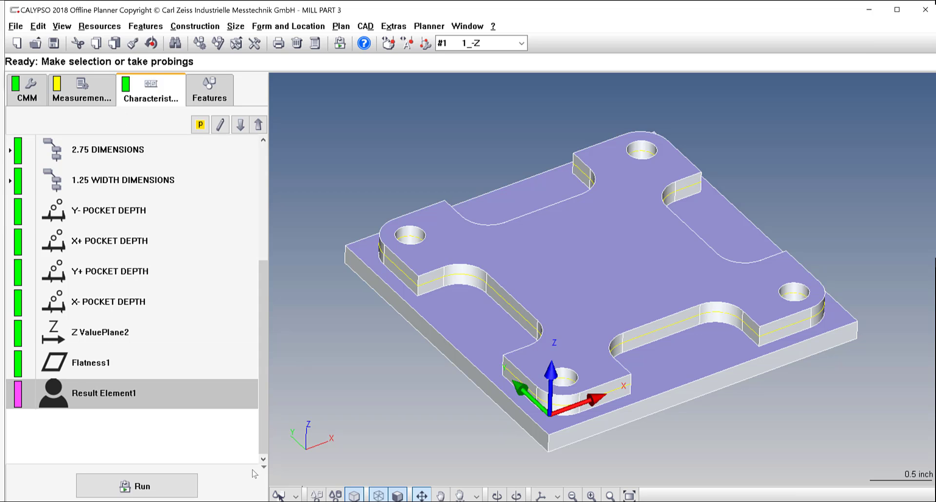
# - Run the measurement plan in simulation and enter .375 as the measured part thickness
pyautogui.scroll(-3, 480, 314)
pyautogui.scroll(3, 480, 314)
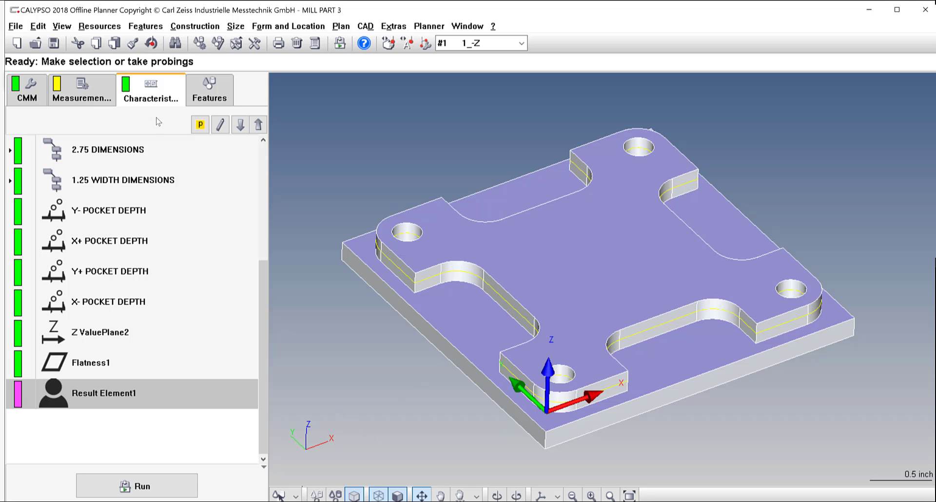
pyautogui.click(429, 26)
pyautogui.click(438, 56)
pyautogui.moveTo(424, 126); pyautogui.dragTo(178, 61)
pyautogui.click(102, 483)
pyautogui.click(100, 473)
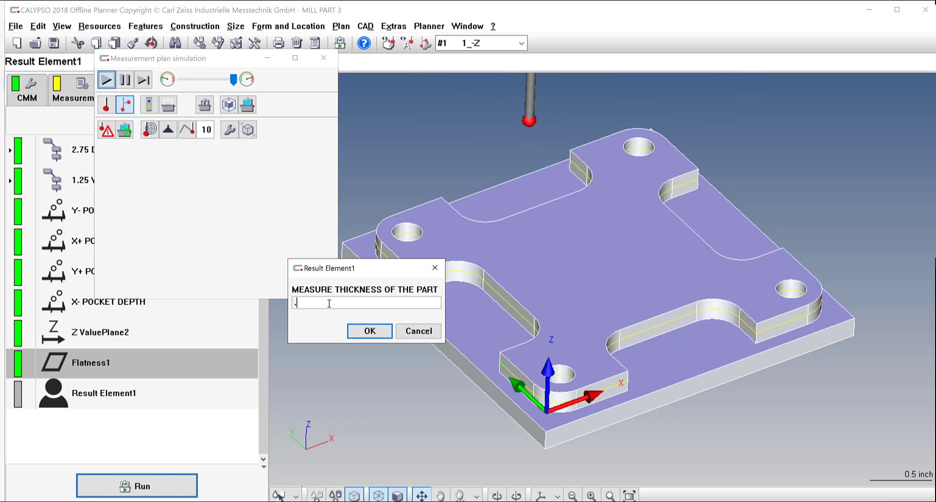
pyautogui.write('375')
pyautogui.click(368, 331)
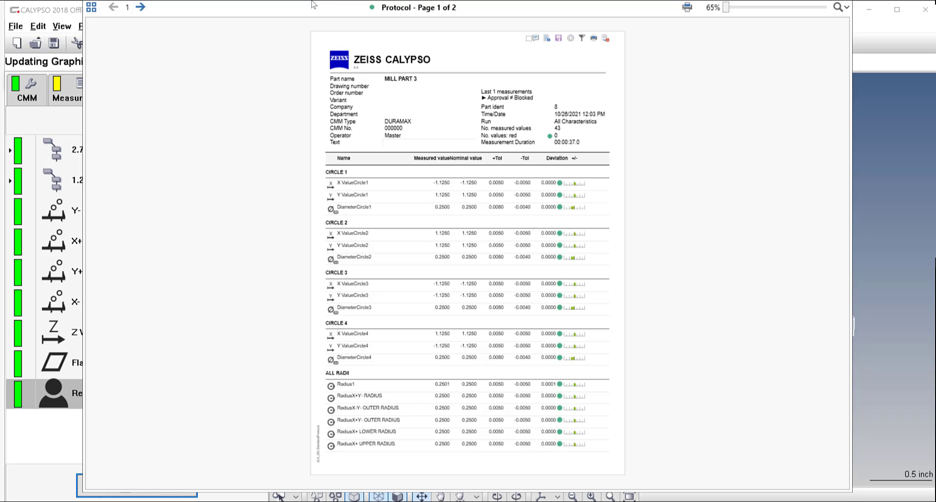
# - Review the second page of the measurement protocol, and close the report and the plan simulation
pyautogui.click(141, 8)
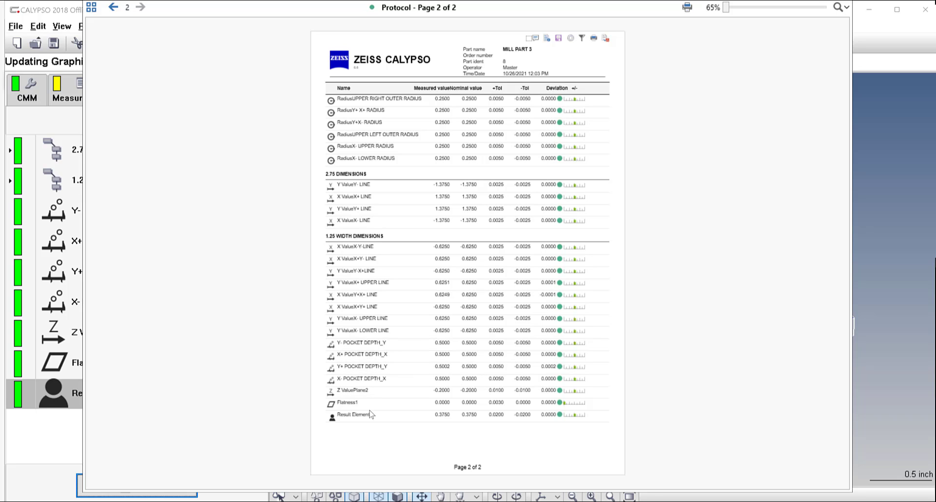
pyautogui.rightClick(759, 496)
pyautogui.click(726, 488)
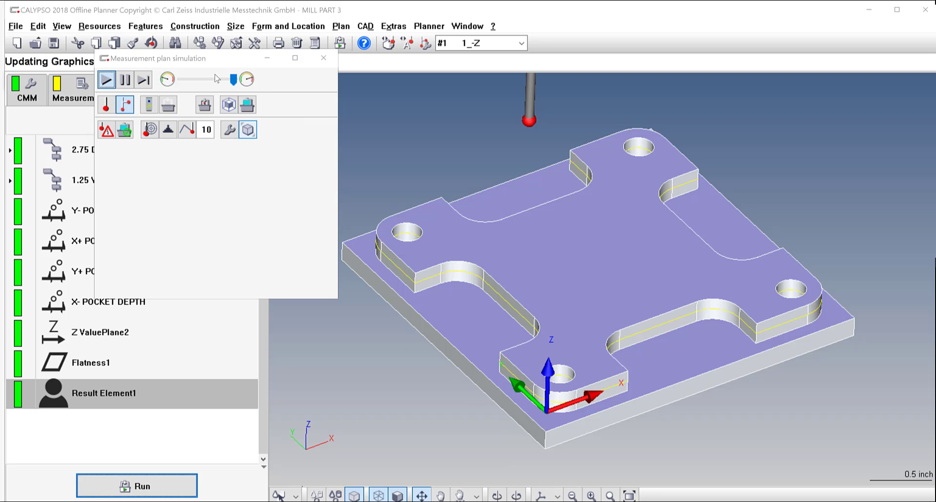
pyautogui.click(323, 58)
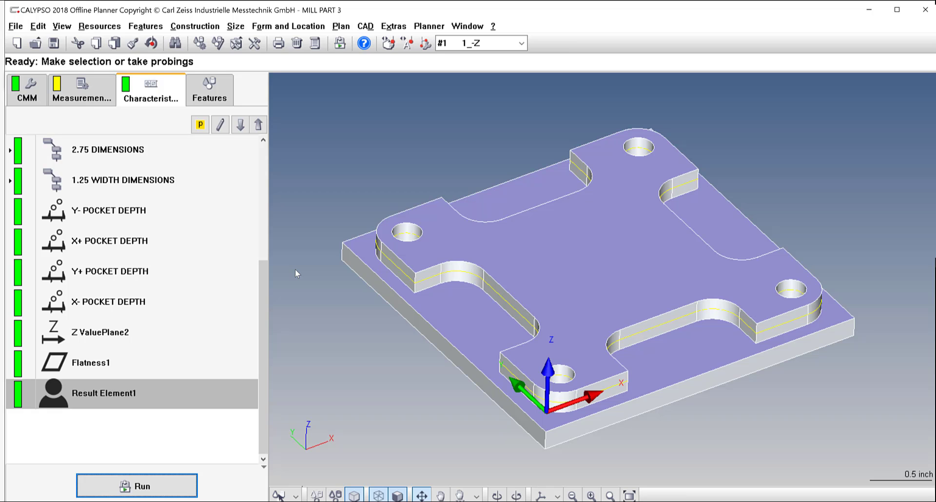
pyautogui.click(273, 501)
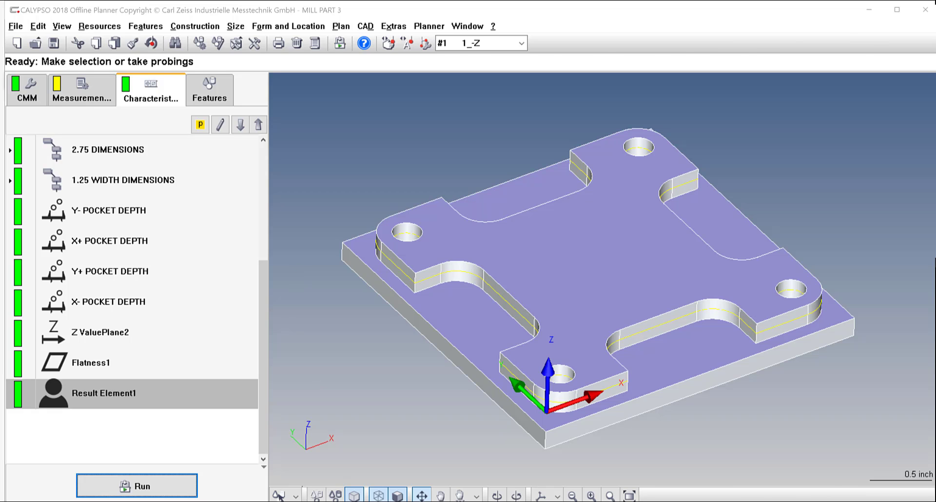